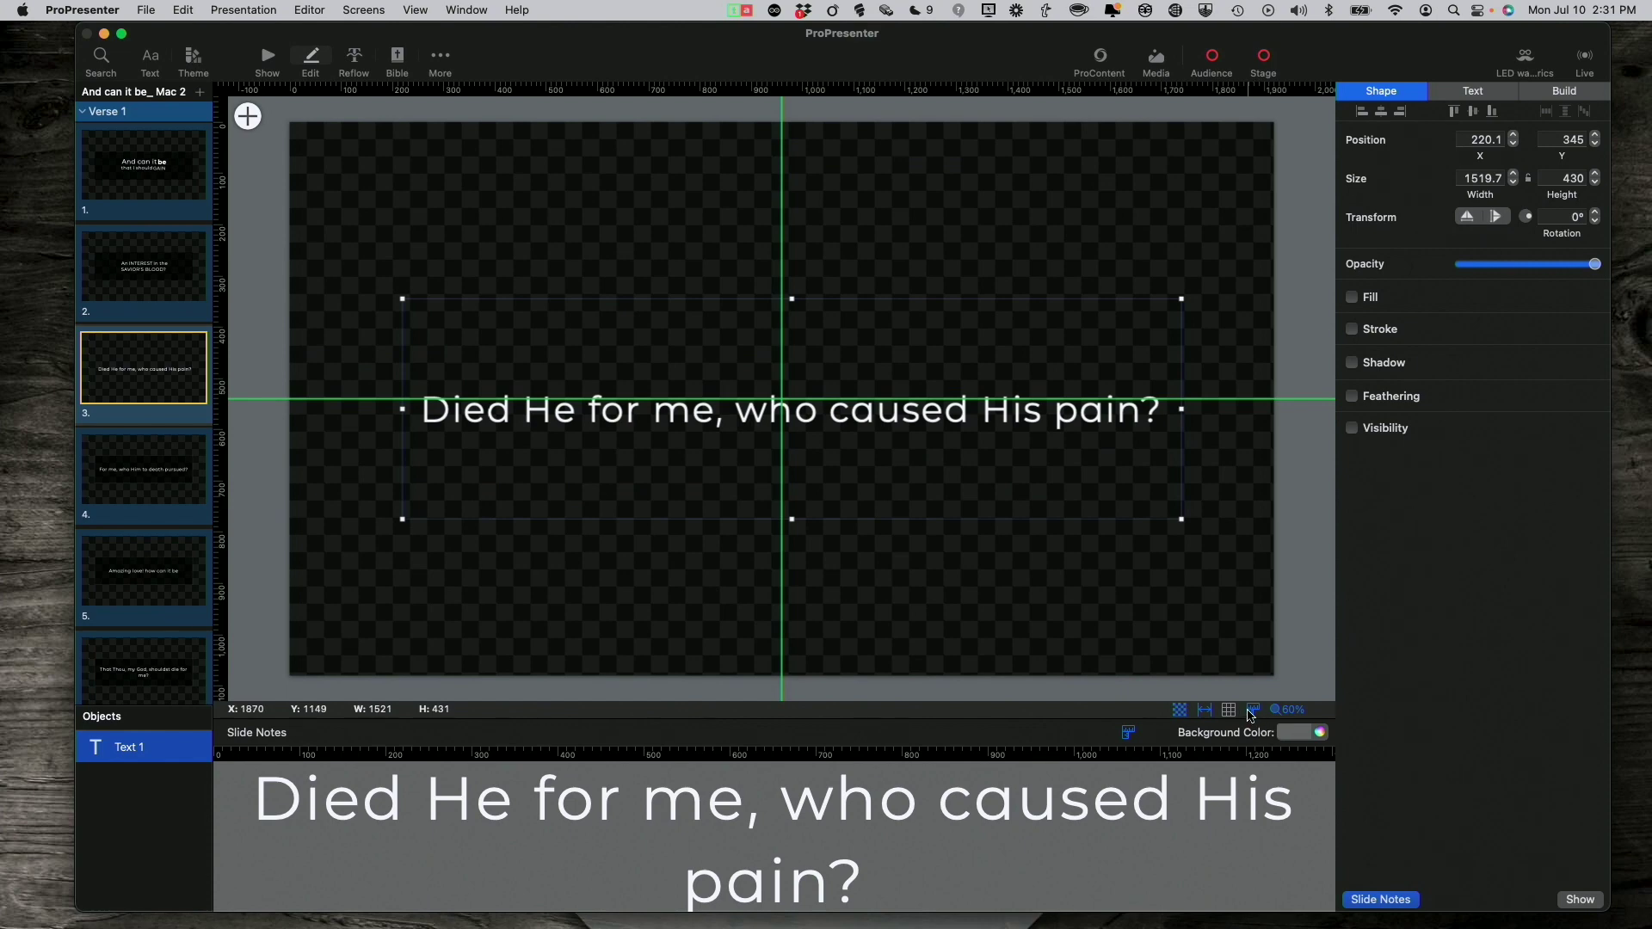
Step: Switch the slide editor's rulers off and on again, and do the same with the transparency checkerboard
{"action": "left_click", "coordinate": [1251, 711]}
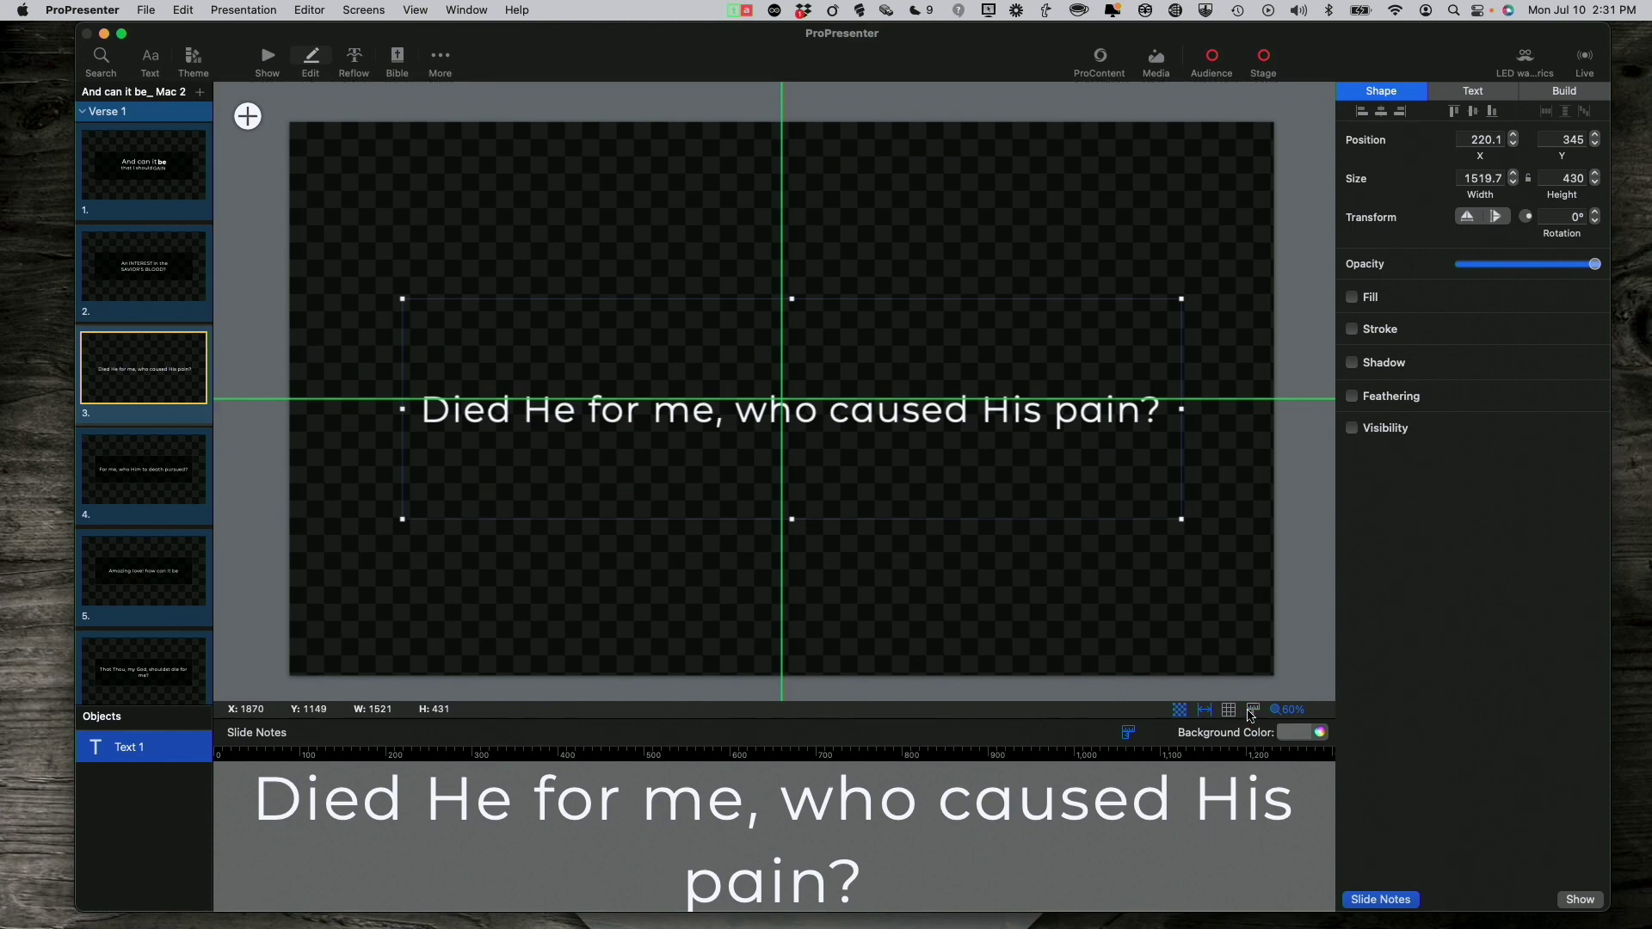
{"action": "left_click", "coordinate": [1252, 711]}
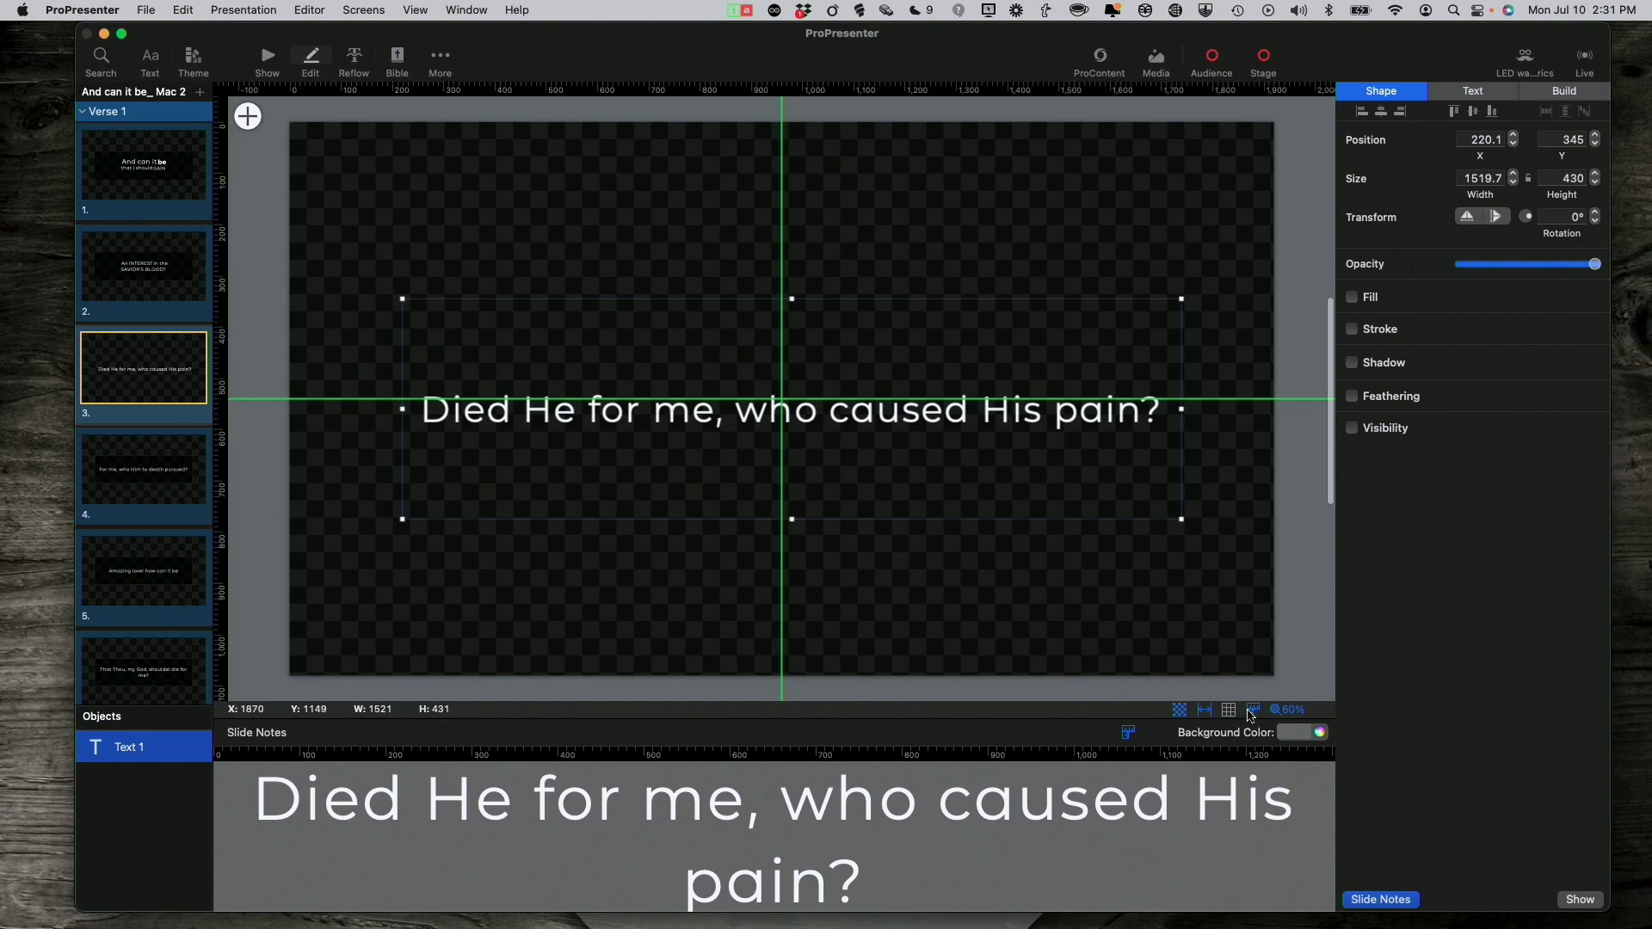
{"action": "left_click", "coordinate": [1180, 710]}
{"action": "left_click", "coordinate": [1180, 709]}
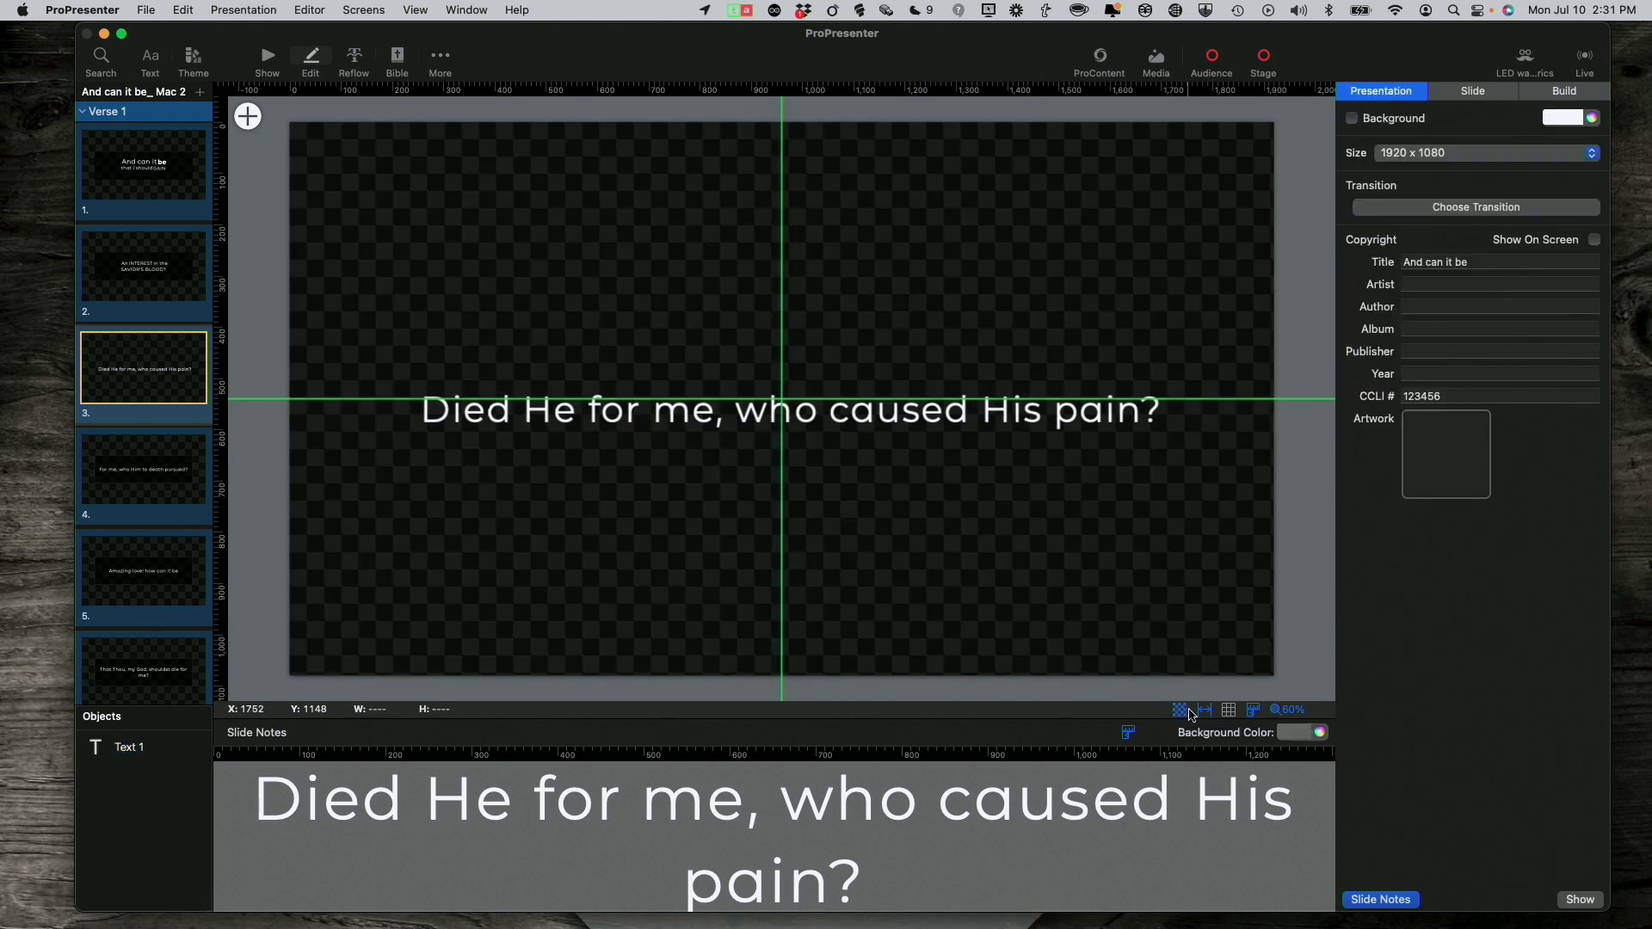
Step: Turn off the display of theme guides in the slide editor, keeping the other guide options on
{"action": "left_click", "coordinate": [1204, 711]}
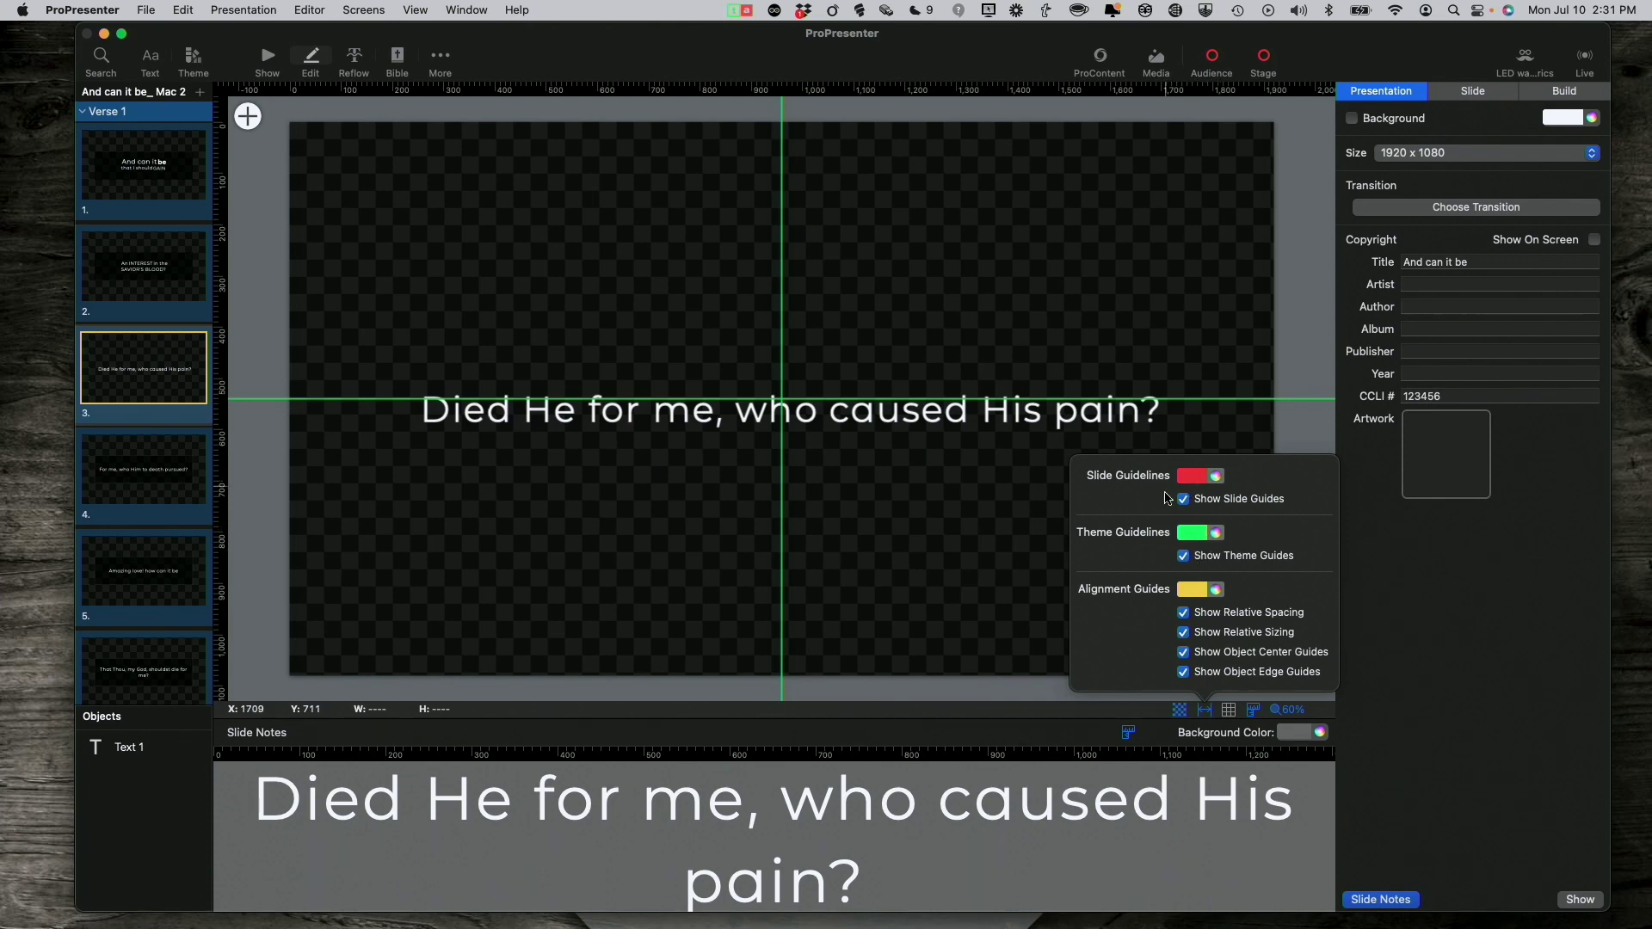
{"action": "left_click", "coordinate": [1184, 558]}
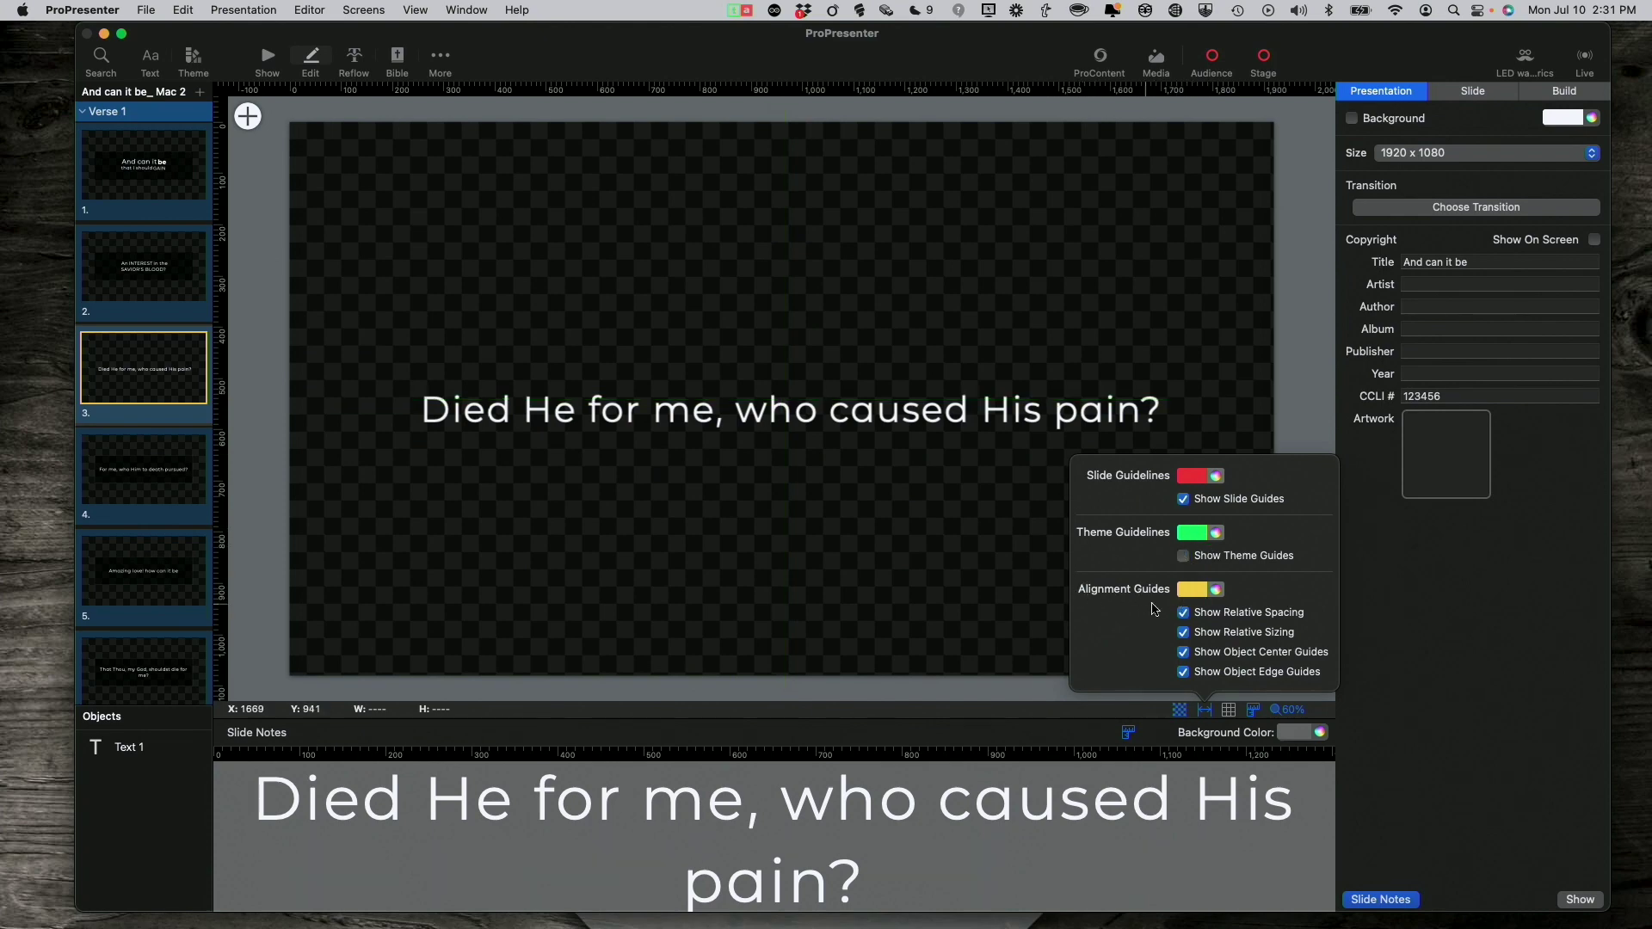
{"action": "left_click", "coordinate": [994, 503]}
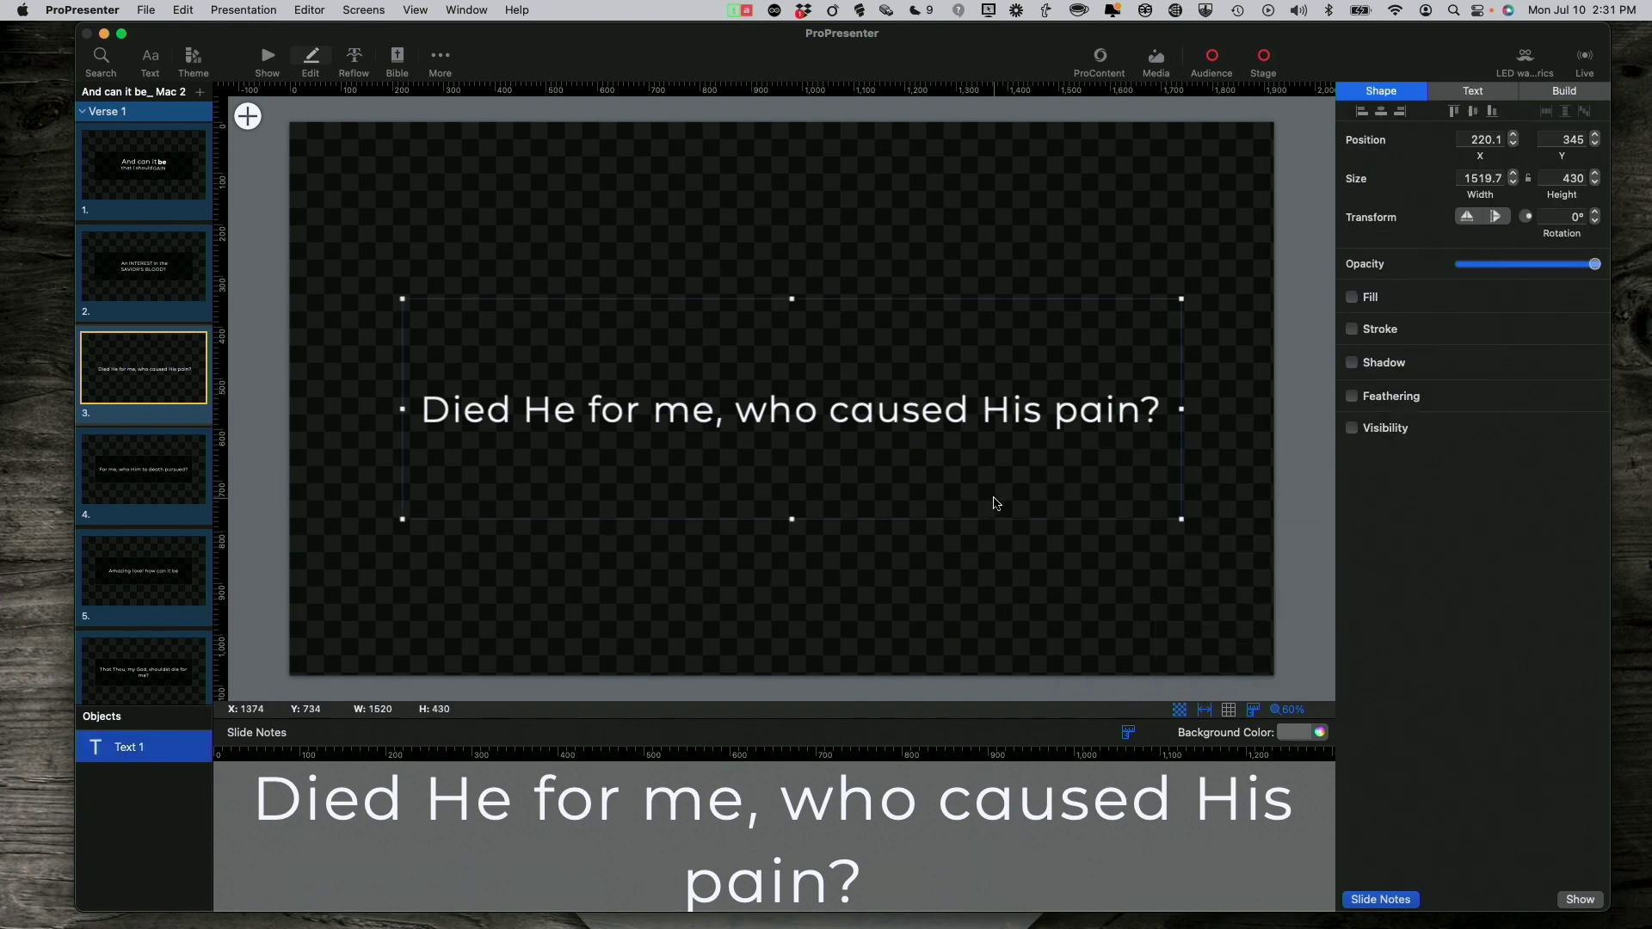
Step: Break the slide 3 lyric onto a second line before "who" and set the word "He" to font size 97
{"action": "double_click", "coordinate": [737, 410]}
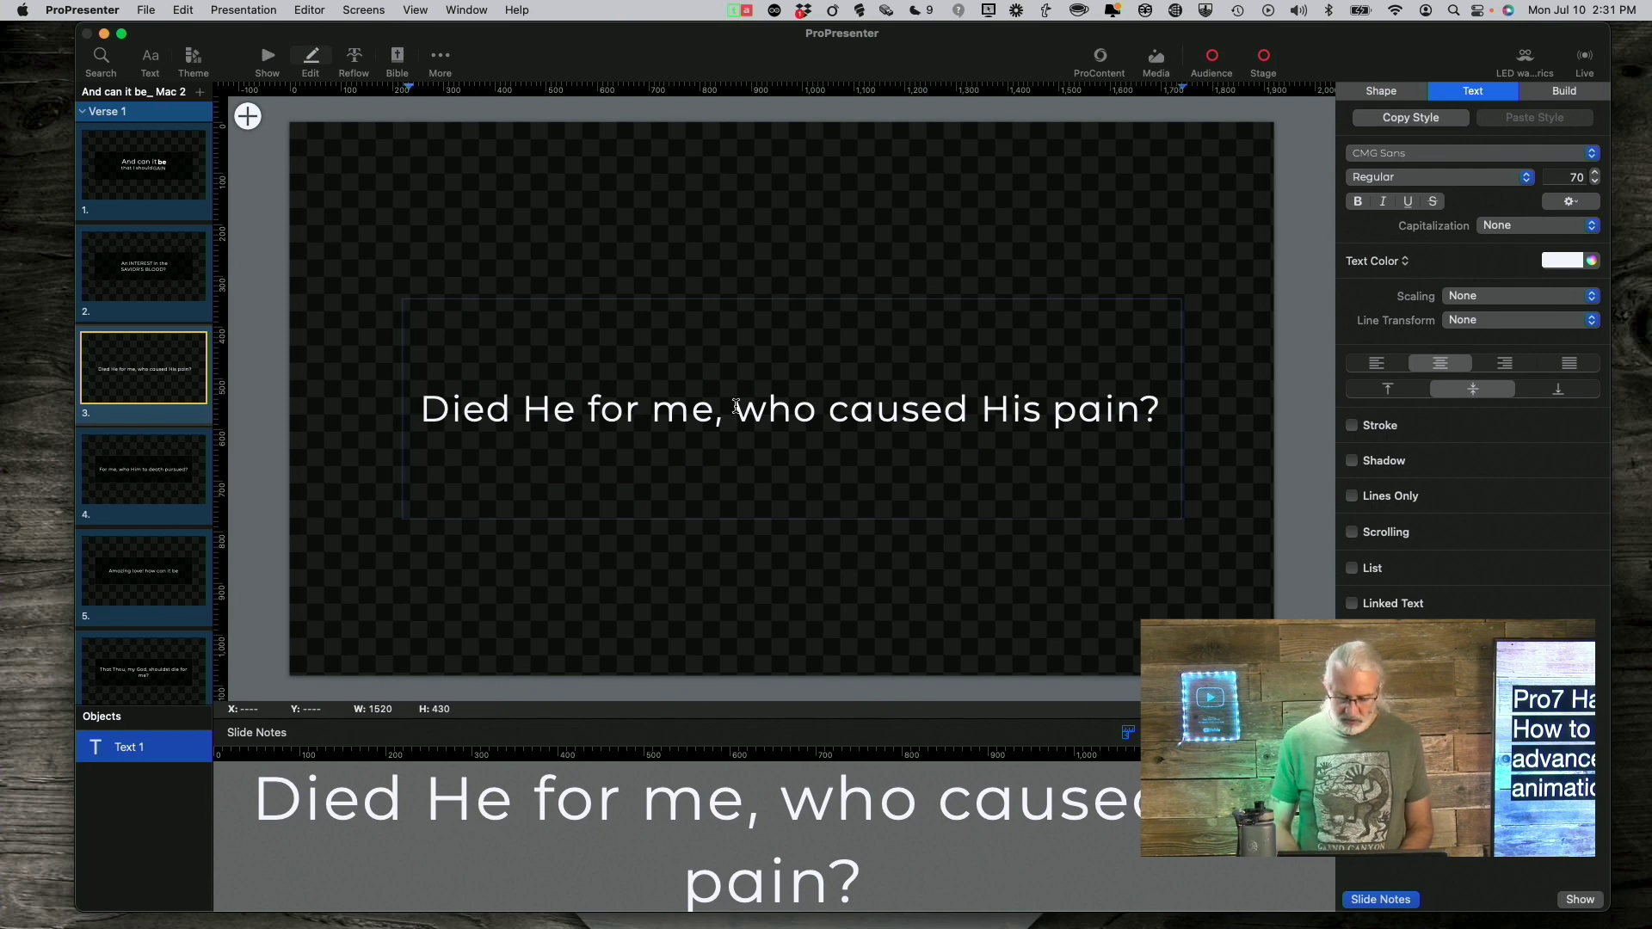
{"action": "key", "text": "Return"}
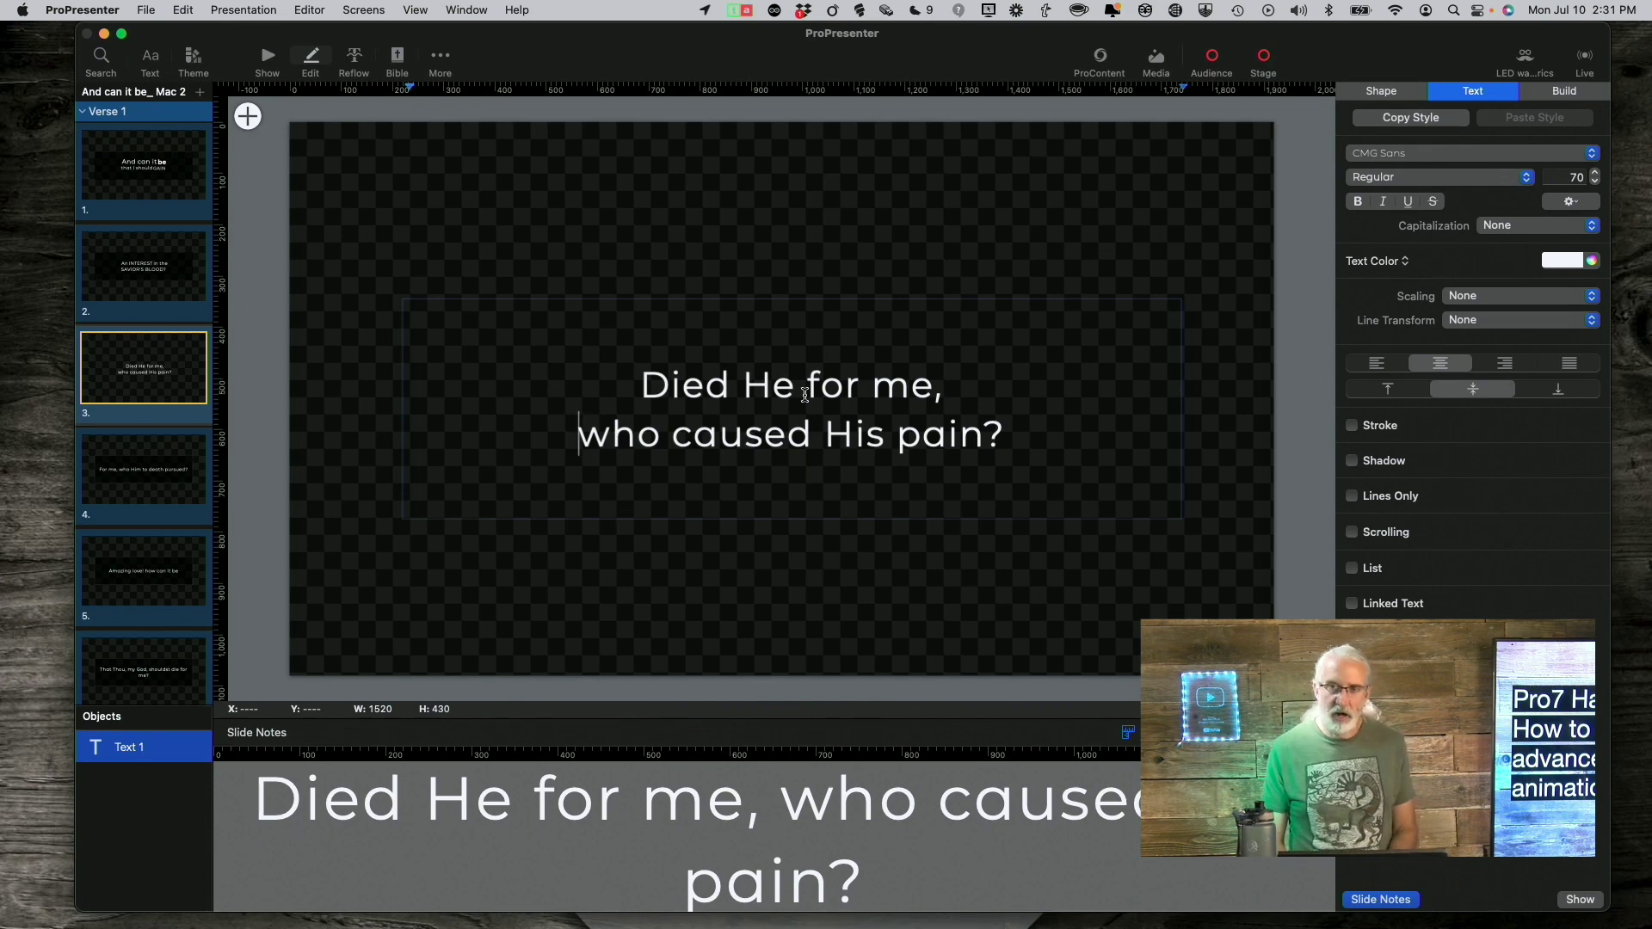
{"action": "left_click_drag", "start_coordinate": [741, 386], "coordinate": [785, 391]}
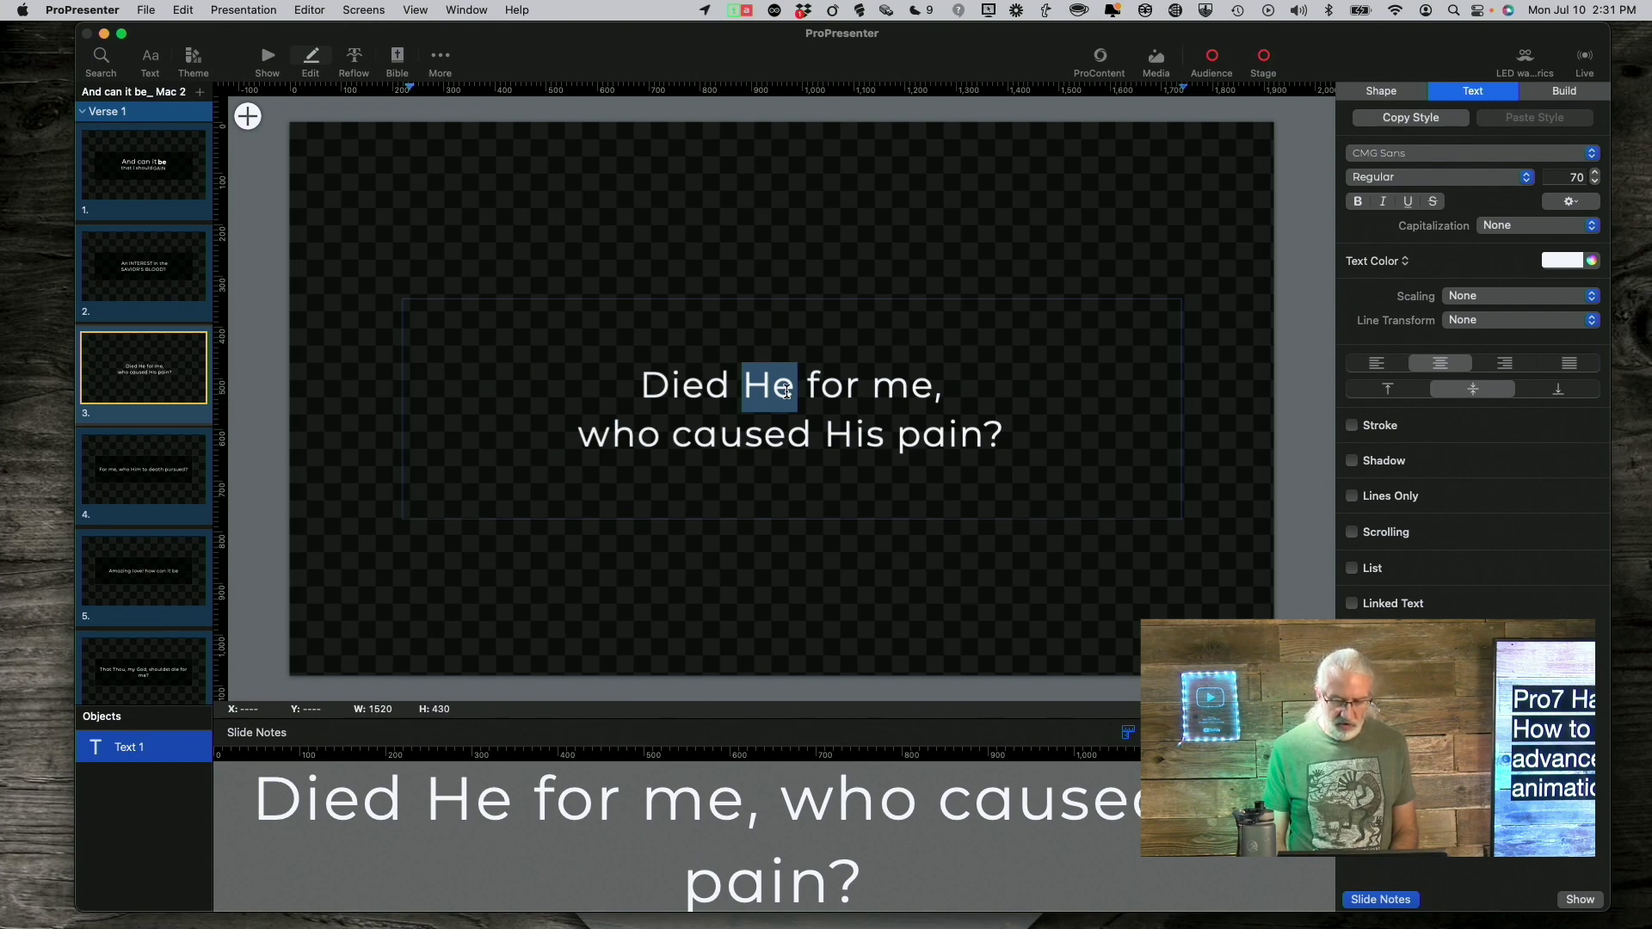
{"action": "left_click", "coordinate": [1596, 174]}
{"action": "left_click", "coordinate": [1595, 174]}
{"action": "left_click", "coordinate": [1596, 173]}
{"action": "left_click", "coordinate": [1596, 174]}
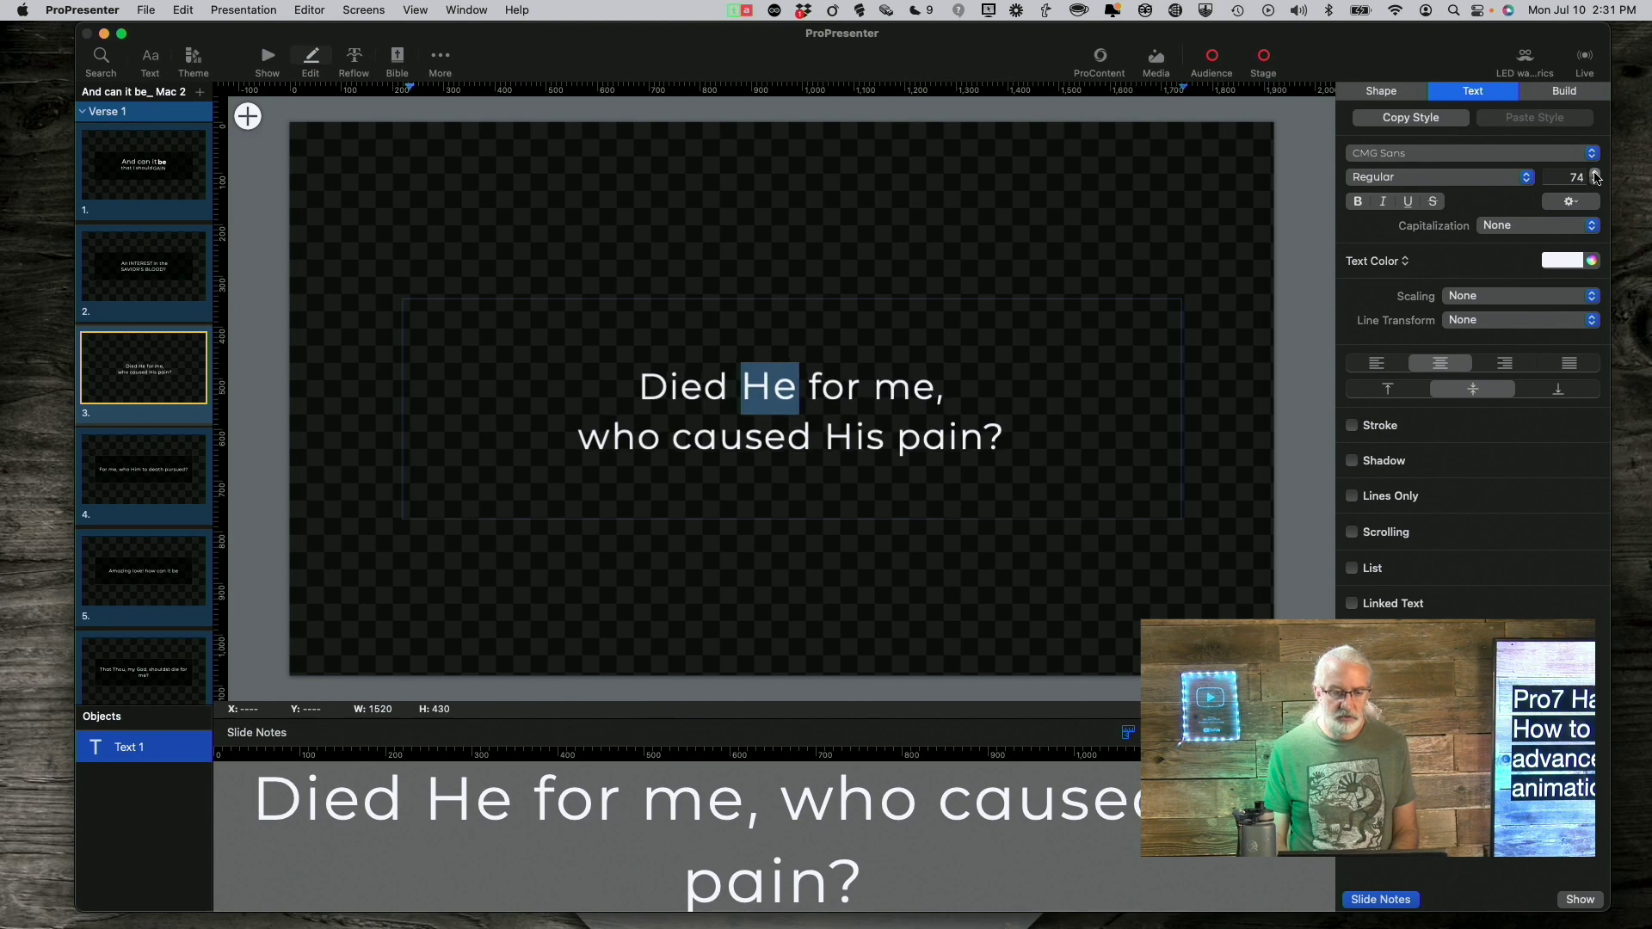
{"action": "left_click", "coordinate": [1596, 174]}
{"action": "left_click", "coordinate": [1596, 174]}
{"action": "left_click", "coordinate": [1595, 174]}
{"action": "left_click", "coordinate": [1595, 173]}
{"action": "left_click", "coordinate": [1596, 174]}
{"action": "left_click", "coordinate": [1596, 174]}
{"action": "left_click", "coordinate": [1596, 174]}
{"action": "left_click", "coordinate": [1596, 174]}
{"action": "left_click", "coordinate": [1596, 174]}
{"action": "left_click", "coordinate": [1596, 174]}
{"action": "left_click", "coordinate": [1595, 174]}
{"action": "left_click", "coordinate": [1596, 174]}
{"action": "left_click", "coordinate": [1596, 174]}
{"action": "left_click", "coordinate": [1595, 174]}
{"action": "left_click", "coordinate": [1596, 173]}
{"action": "left_click", "coordinate": [1596, 174]}
{"action": "left_click", "coordinate": [1596, 173]}
{"action": "left_click", "coordinate": [1596, 174]}
{"action": "left_click", "coordinate": [1596, 173]}
{"action": "left_click", "coordinate": [1595, 174]}
{"action": "left_click", "coordinate": [1596, 174]}
{"action": "left_click", "coordinate": [1595, 174]}
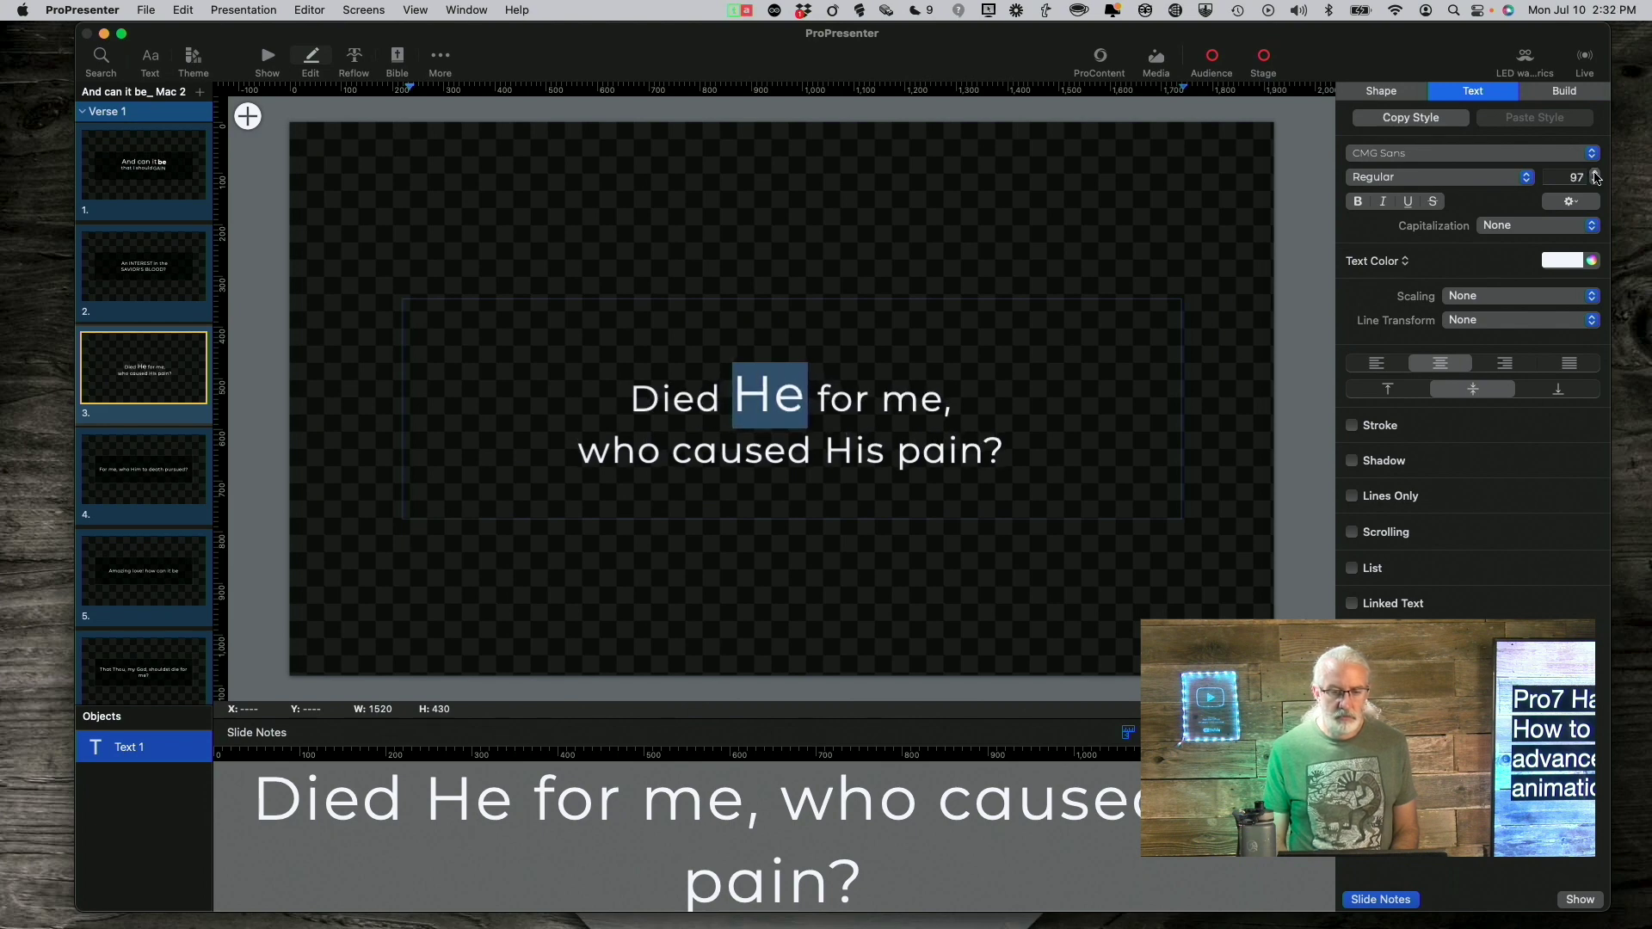
Step: Set the word "me" in the first lyric line to font size 80
{"action": "left_click", "coordinate": [883, 402]}
{"action": "left_click_drag", "start_coordinate": [885, 402], "coordinate": [935, 404]}
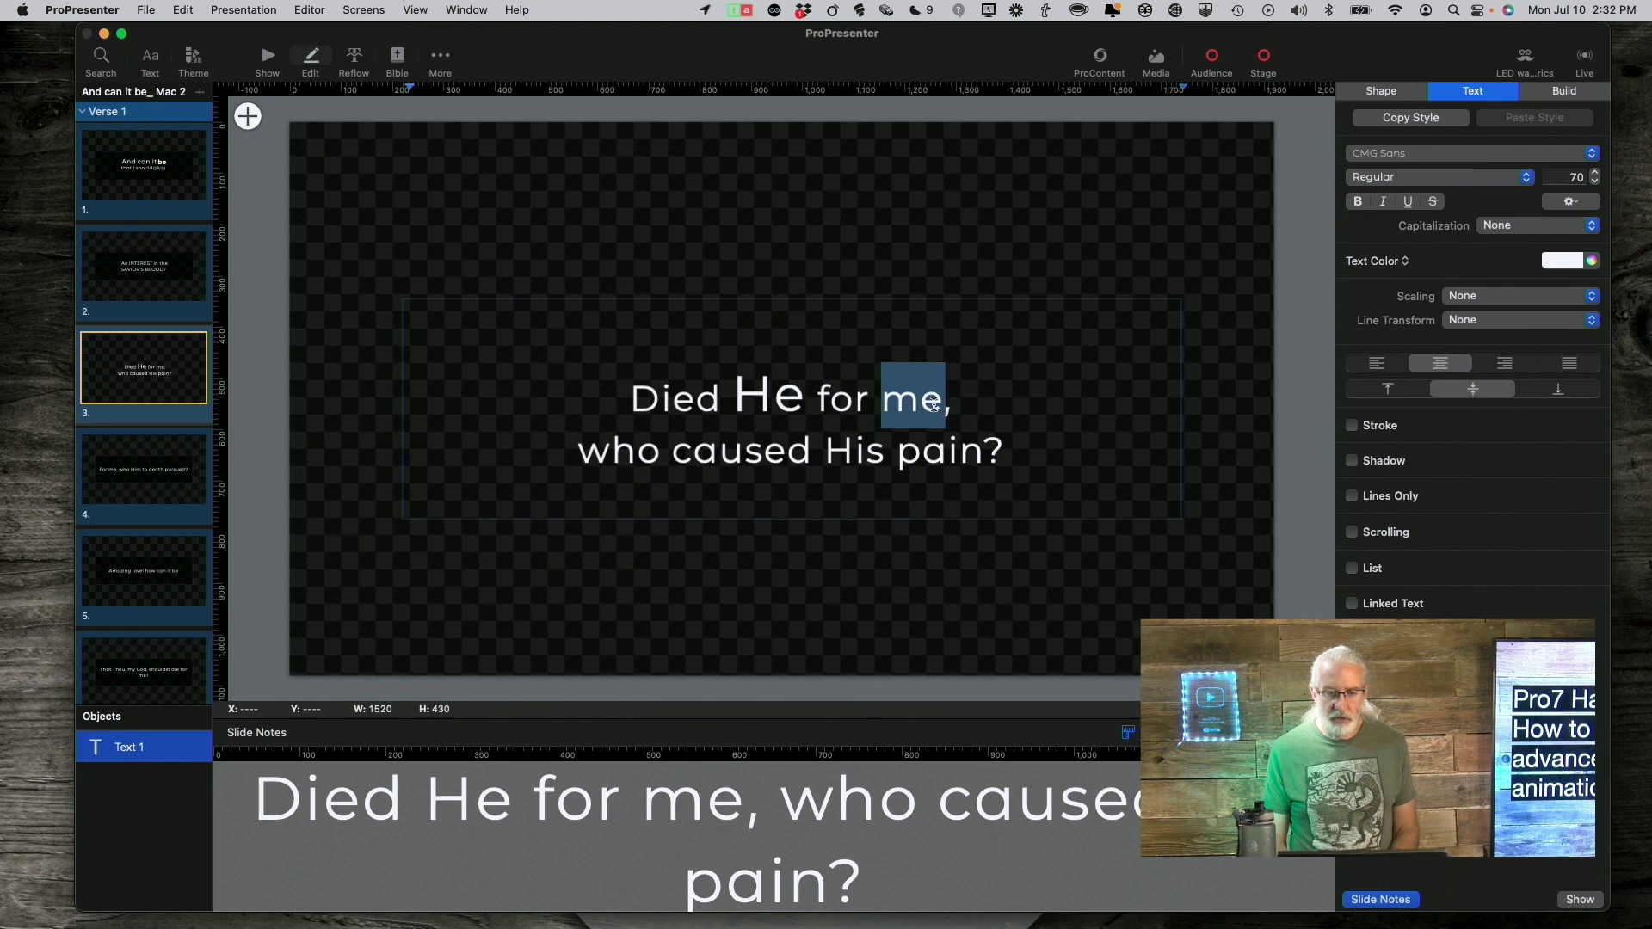
{"action": "left_click", "coordinate": [1596, 175]}
{"action": "left_click", "coordinate": [1596, 174]}
{"action": "left_click", "coordinate": [1596, 174]}
{"action": "left_click", "coordinate": [1595, 175]}
{"action": "left_click", "coordinate": [1596, 175]}
{"action": "left_click", "coordinate": [1596, 175]}
{"action": "left_click", "coordinate": [1595, 174]}
{"action": "left_click", "coordinate": [1596, 175]}
{"action": "left_click", "coordinate": [1595, 175]}
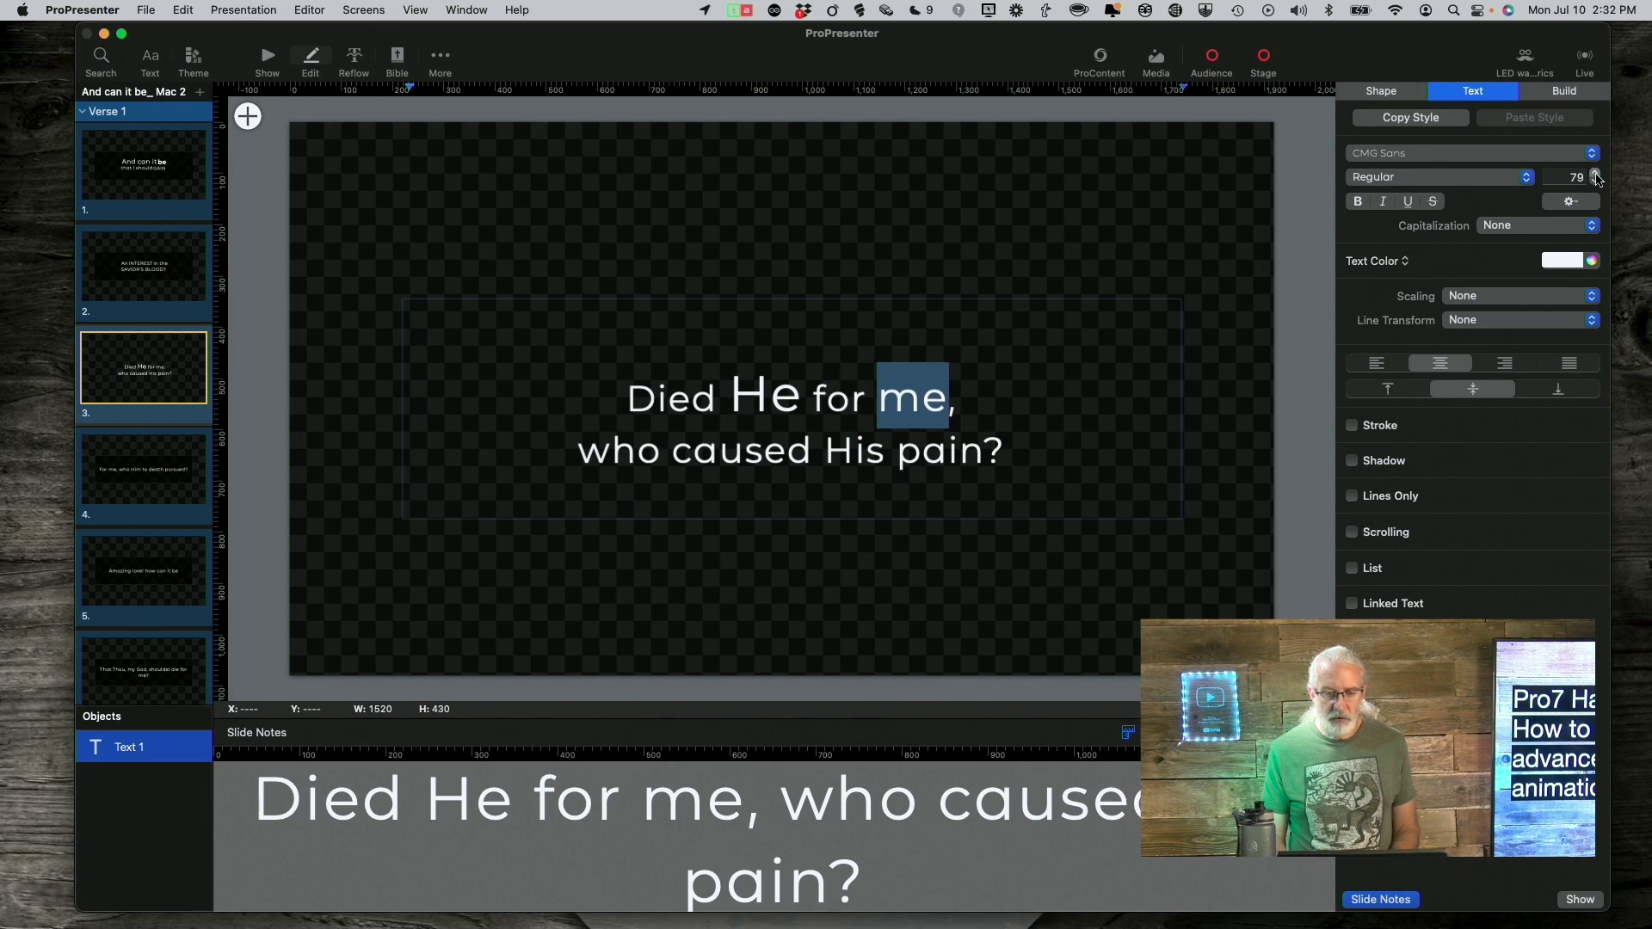
{"action": "left_click", "coordinate": [1596, 174]}
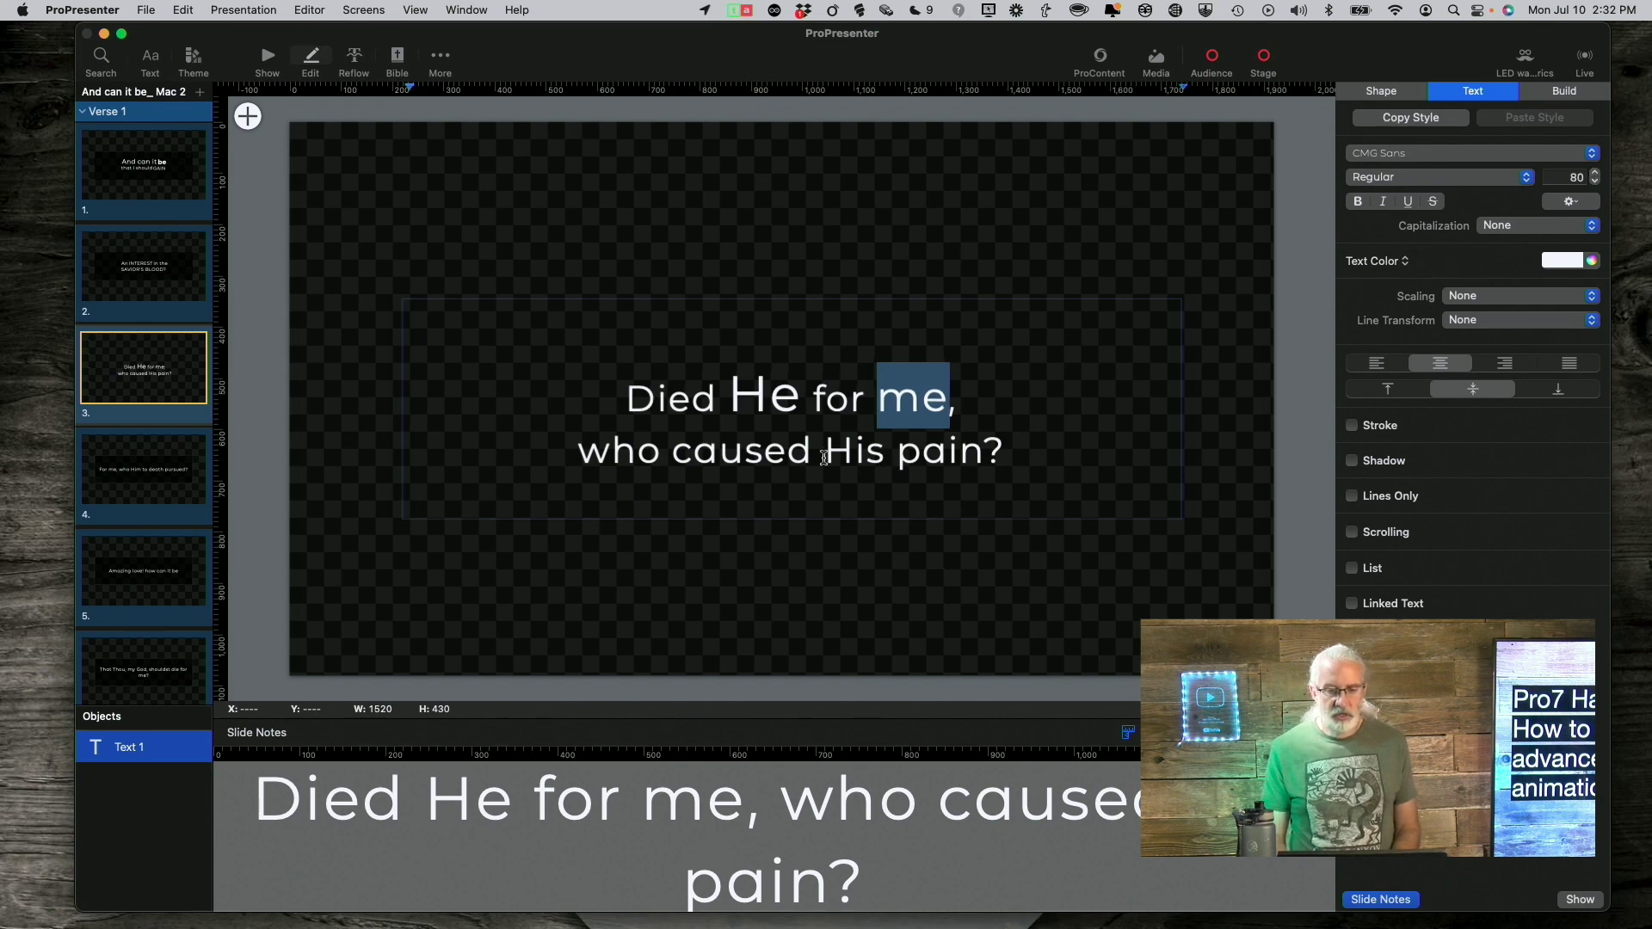
Step: Make the word "caused" bold and set the capitalization of "pain" to All Caps
{"action": "left_click_drag", "start_coordinate": [673, 458], "coordinate": [803, 459]}
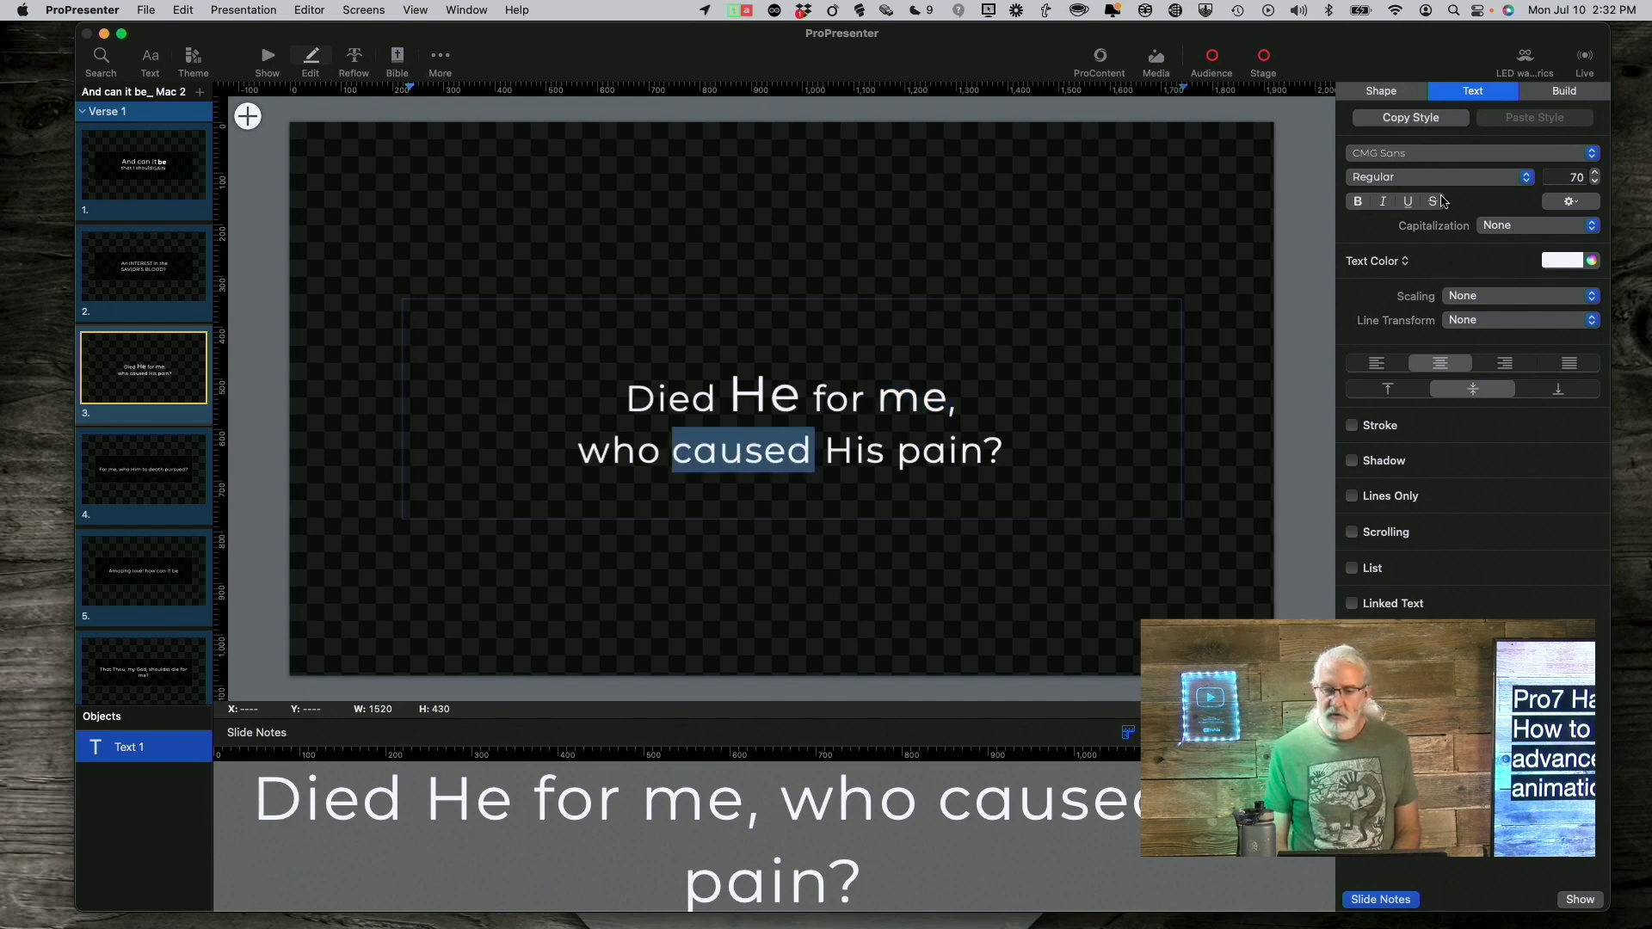
{"action": "left_click", "coordinate": [1358, 203]}
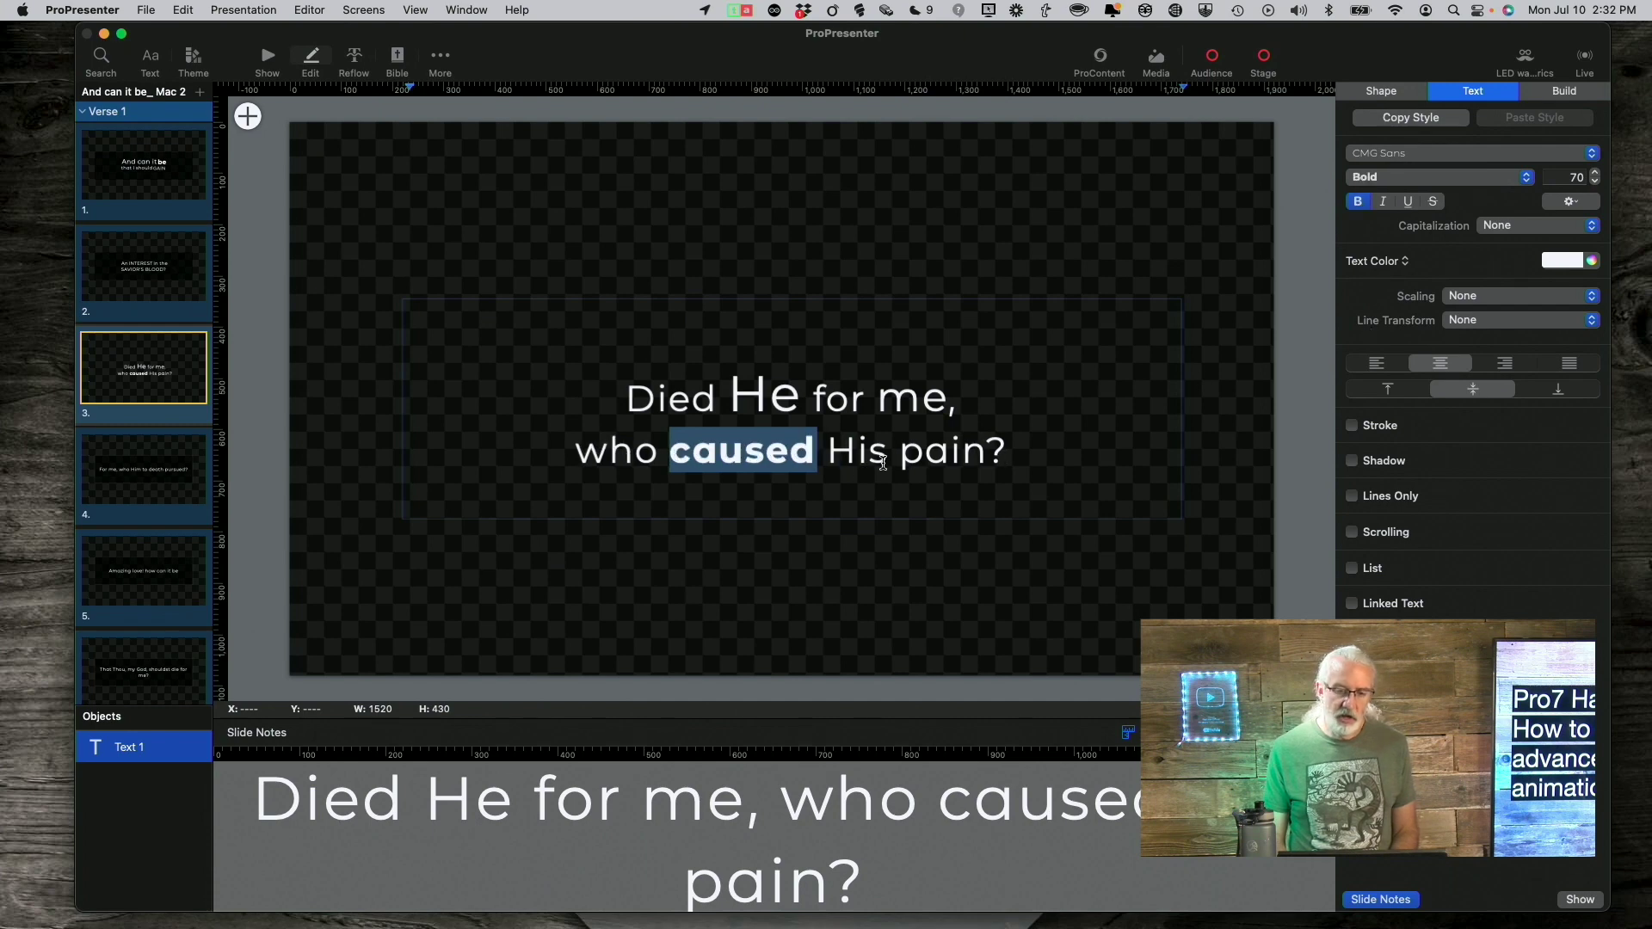
{"action": "left_click_drag", "start_coordinate": [899, 449], "coordinate": [990, 456]}
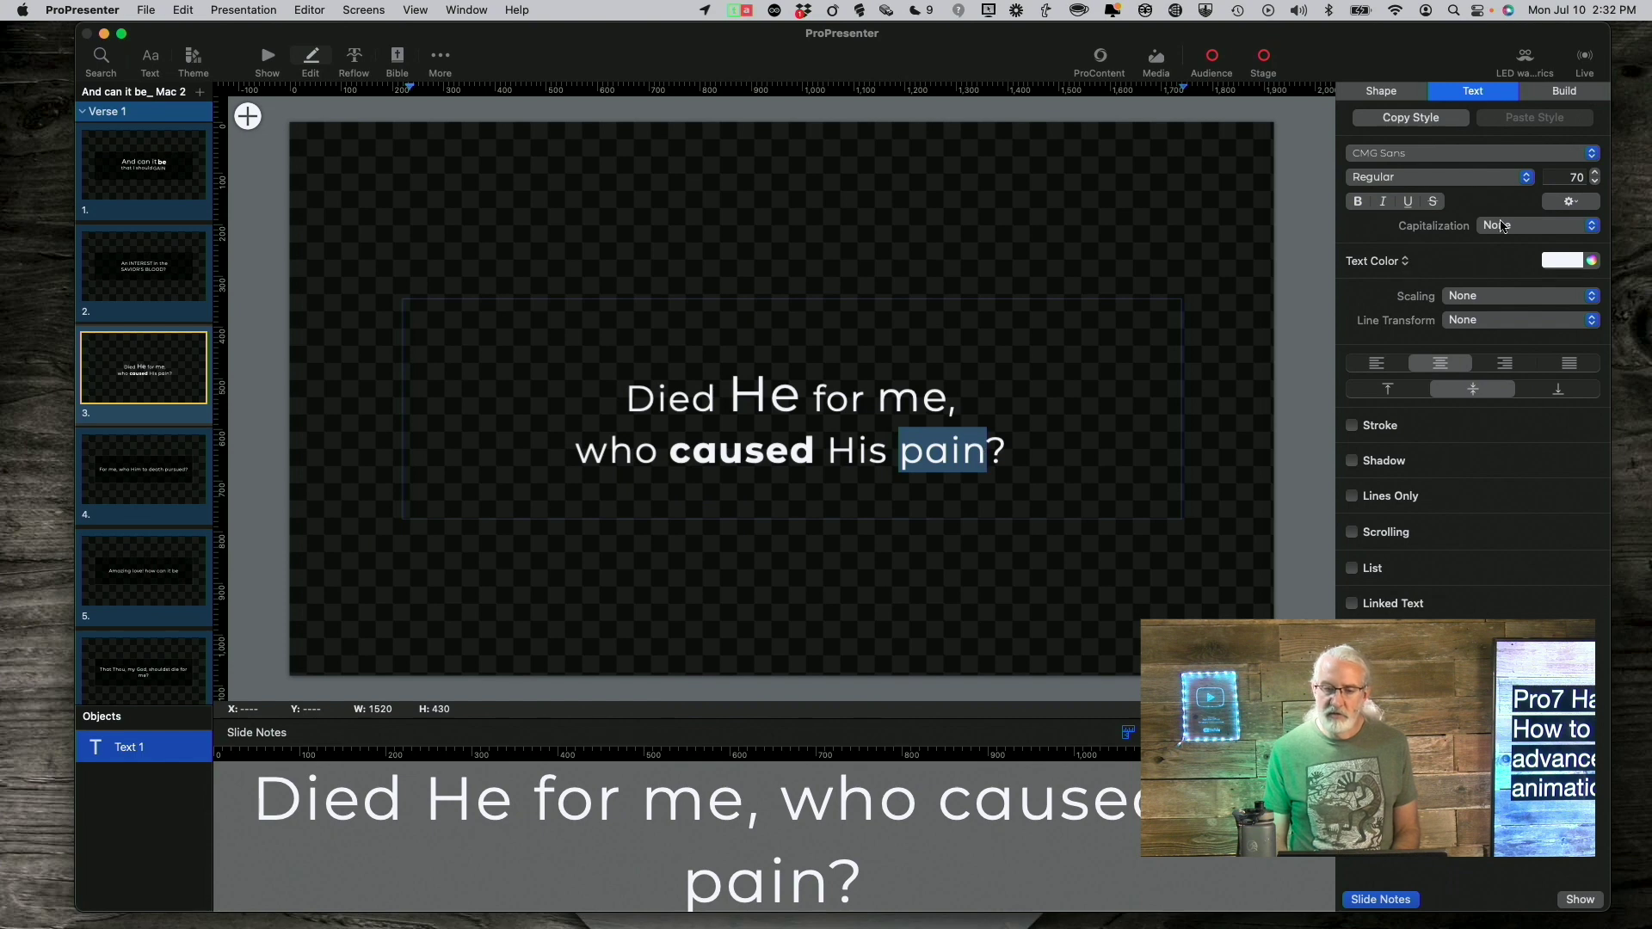
{"action": "left_click", "coordinate": [1592, 227]}
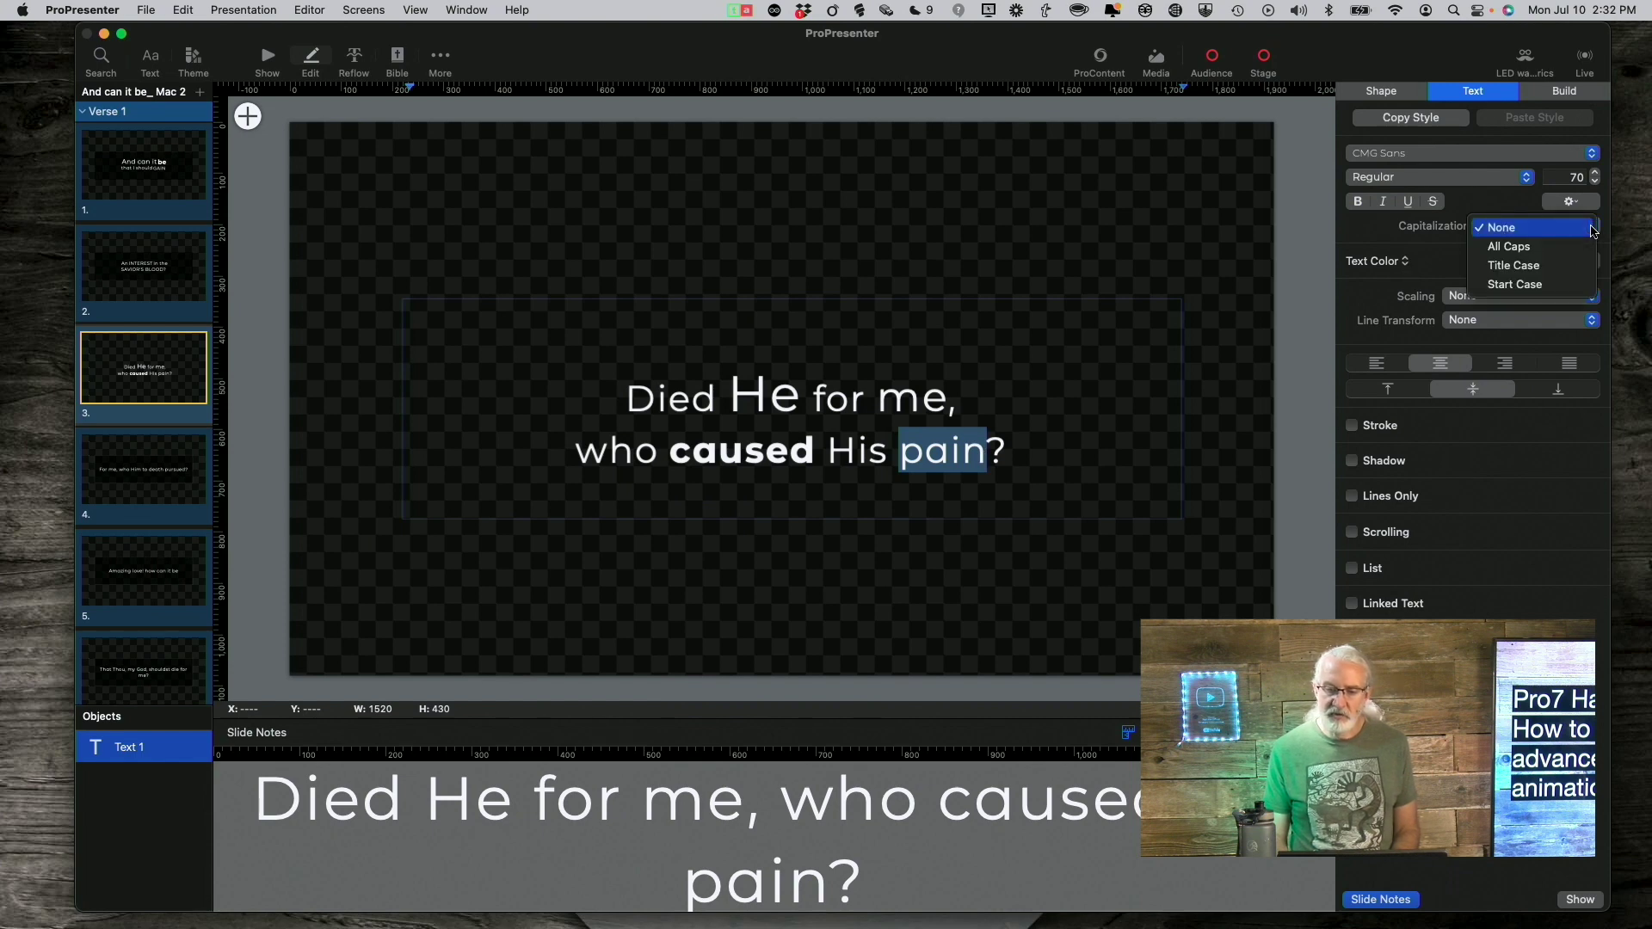
{"action": "left_click", "coordinate": [1579, 249]}
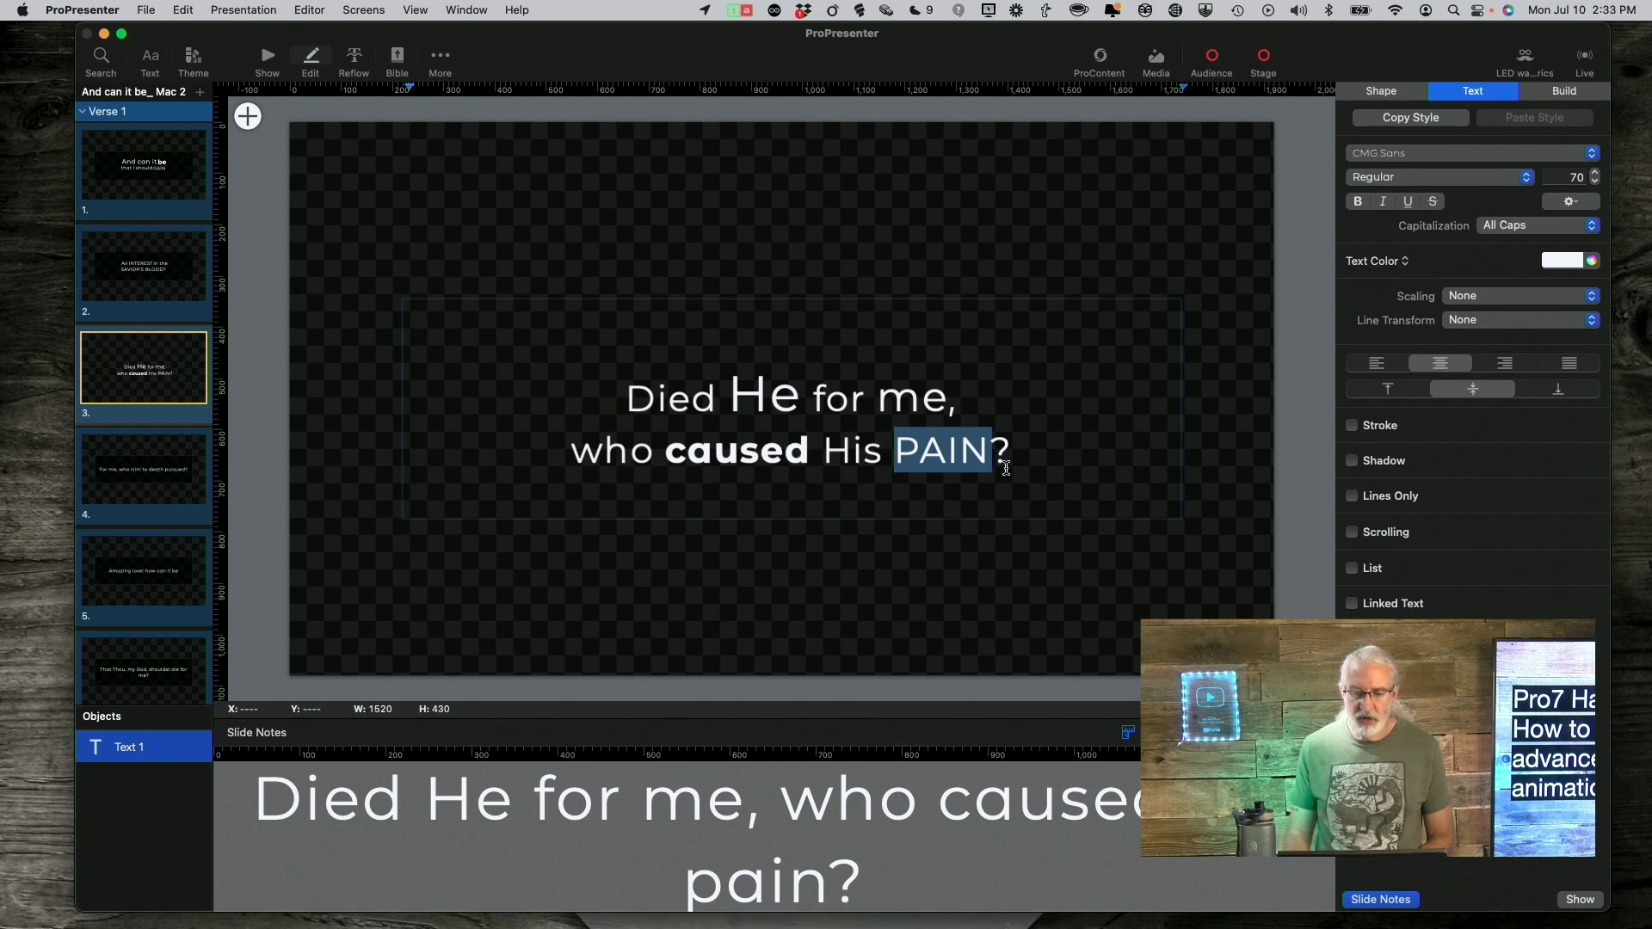
{"action": "right_click", "coordinate": [111, 755]}
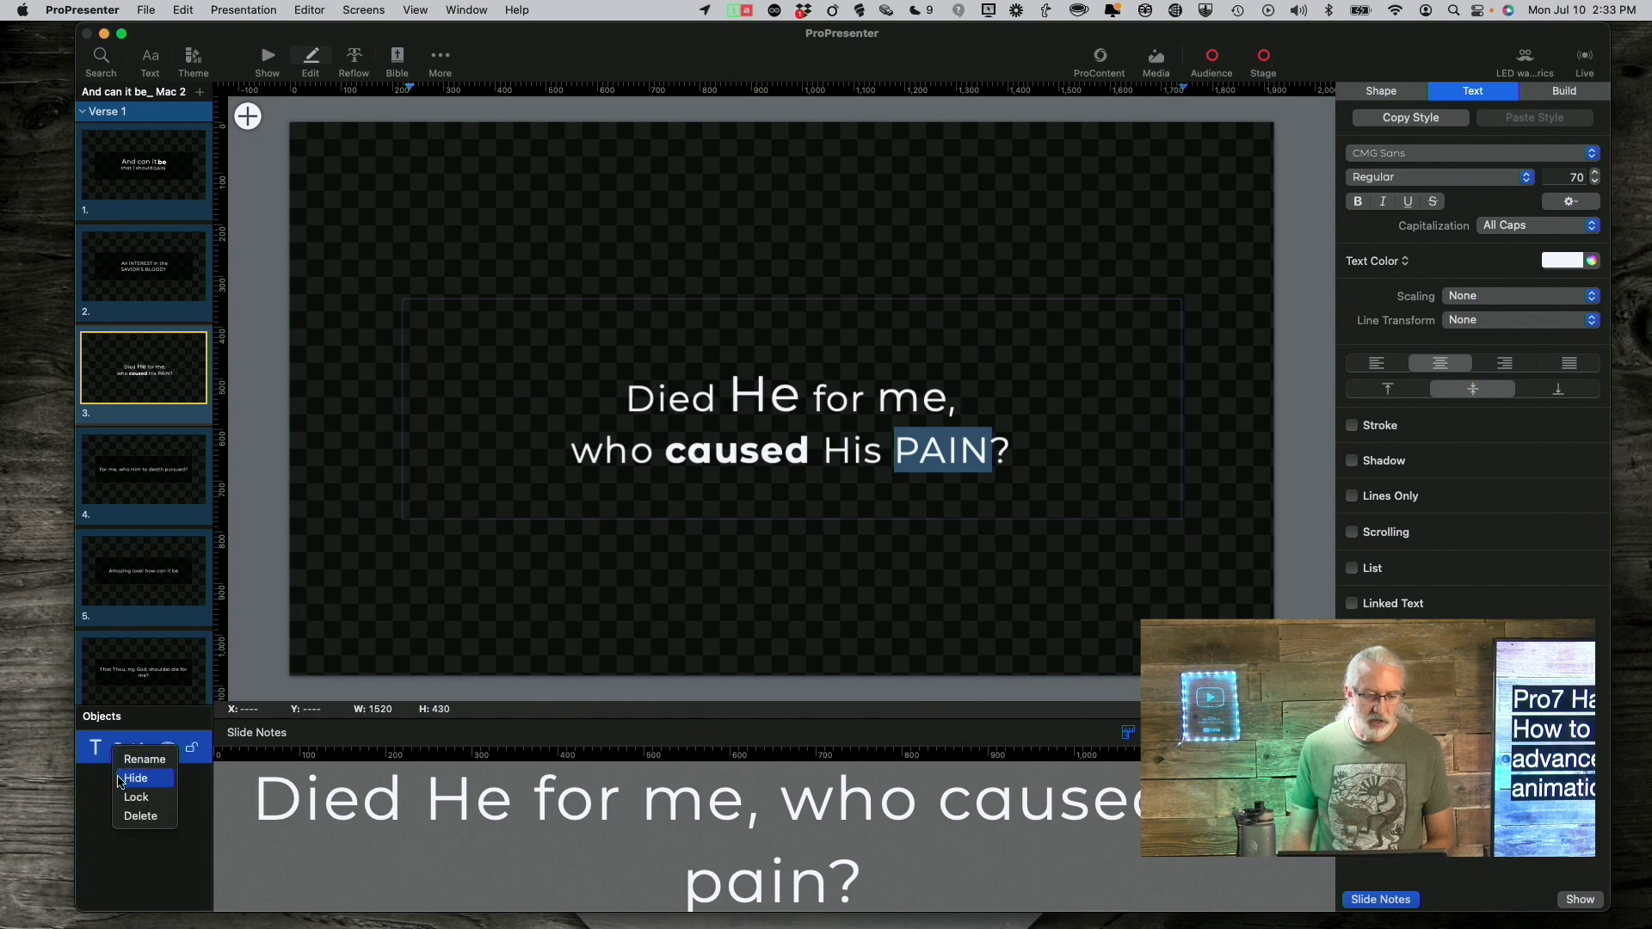
{"action": "left_click", "coordinate": [107, 750]}
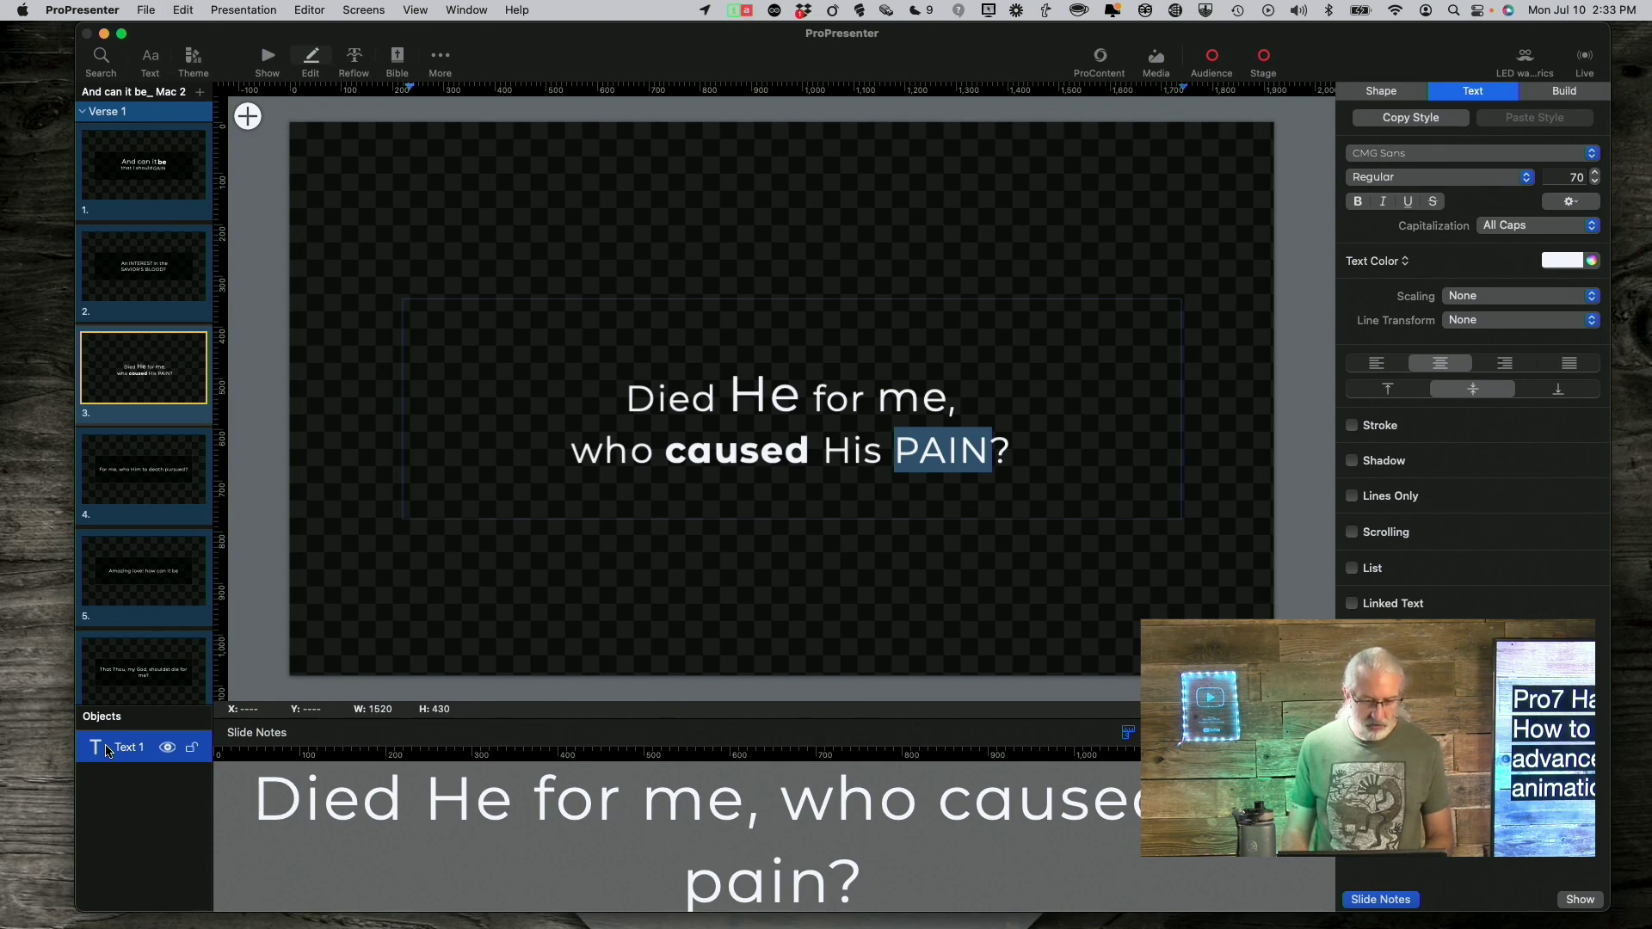
{"action": "key", "text": "Right"}
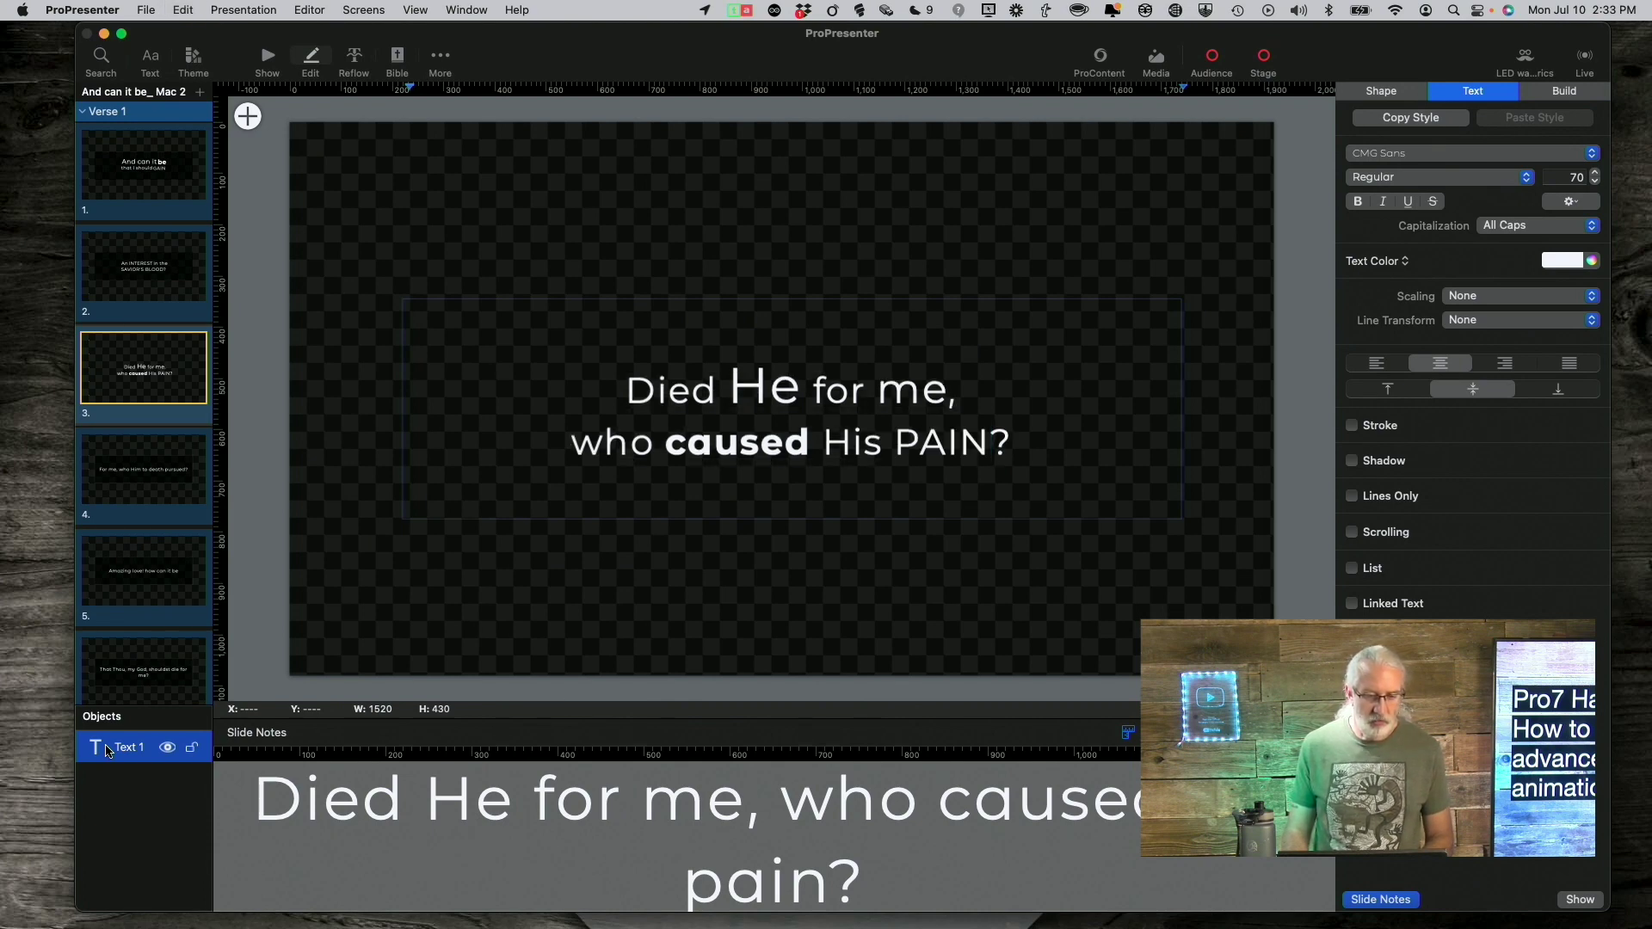
{"action": "left_click", "coordinate": [123, 809]}
Step: Duplicate the styled lyric text object on slide 3
{"action": "left_click", "coordinate": [133, 749]}
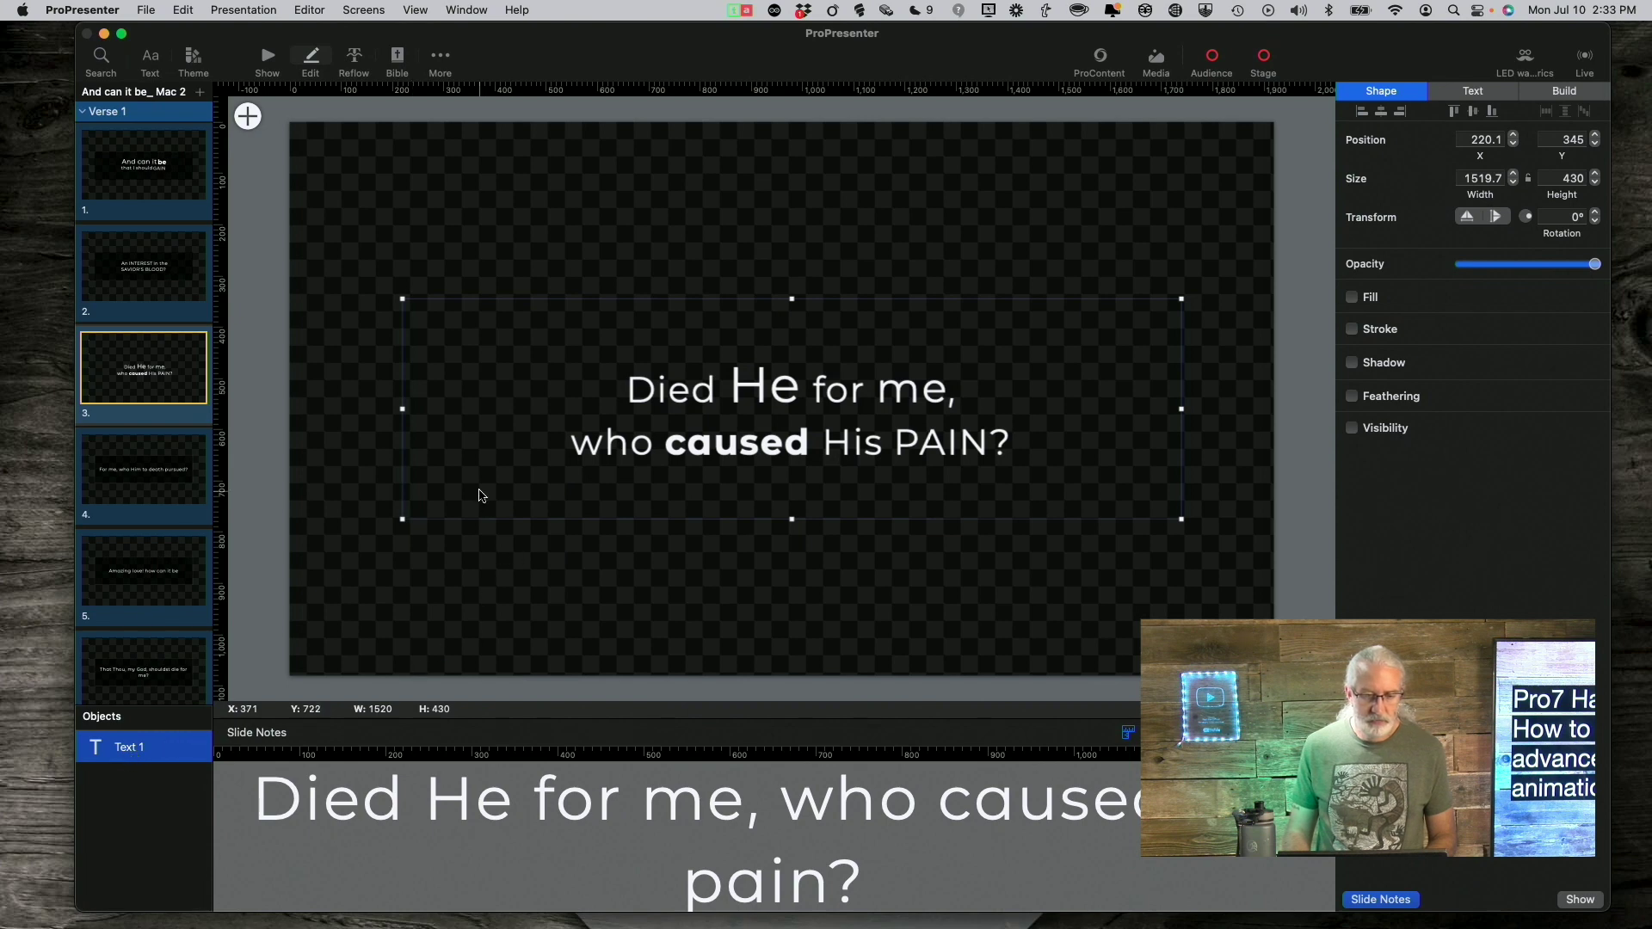
{"action": "key", "text": "super+d"}
{"action": "right_click", "coordinate": [123, 760]}
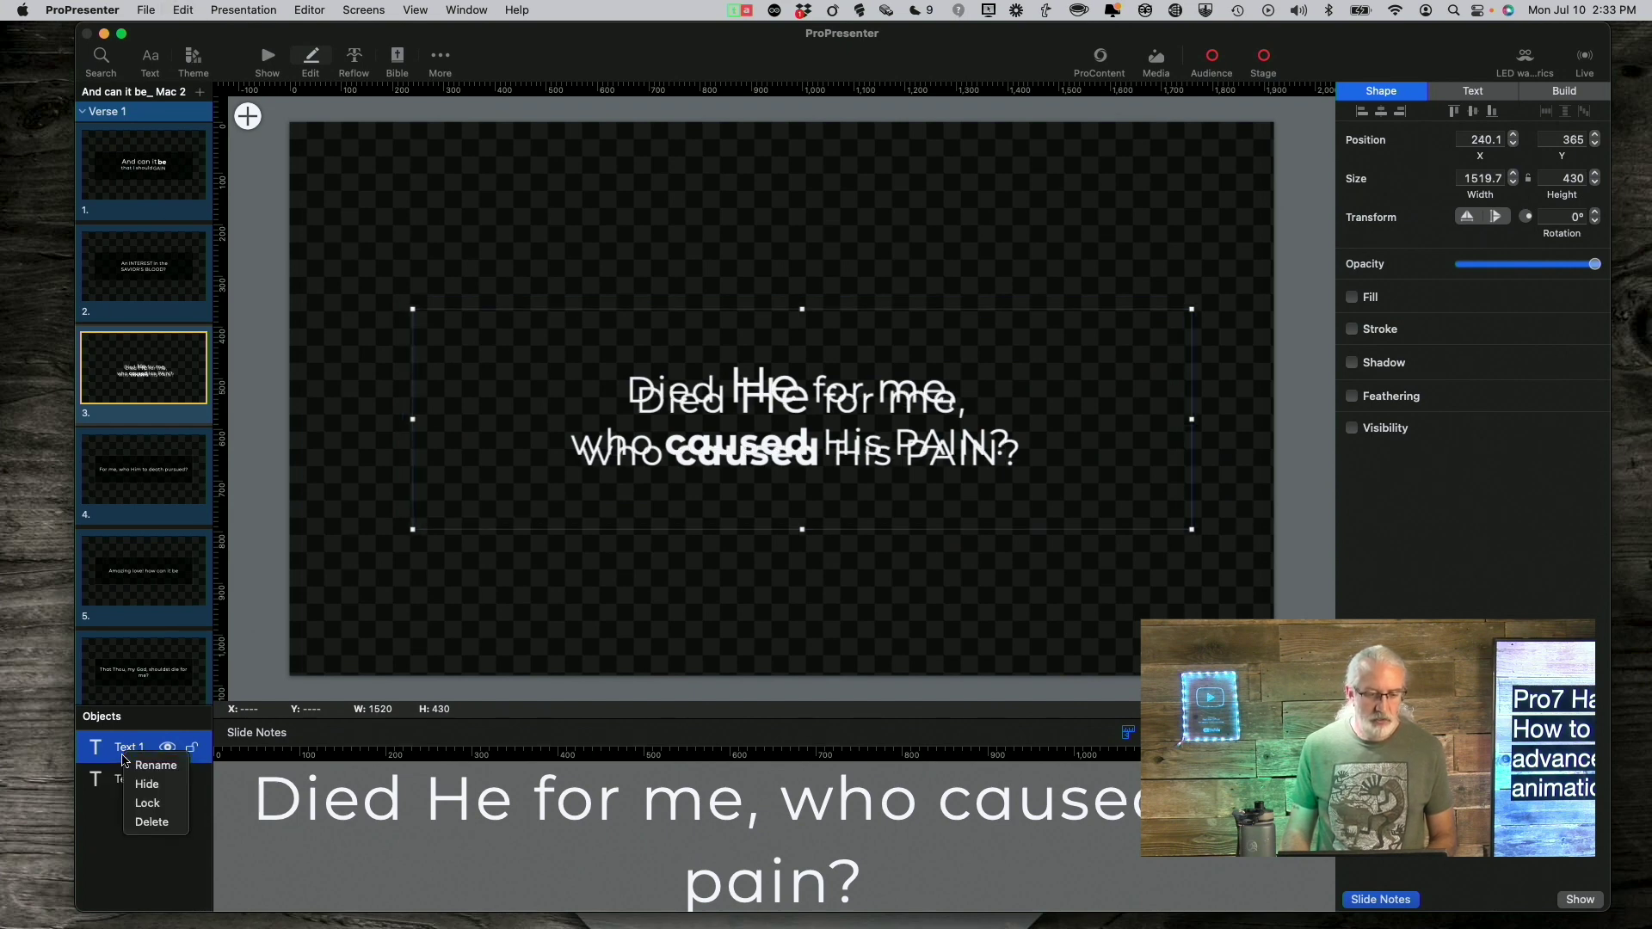
{"action": "left_click", "coordinate": [110, 818]}
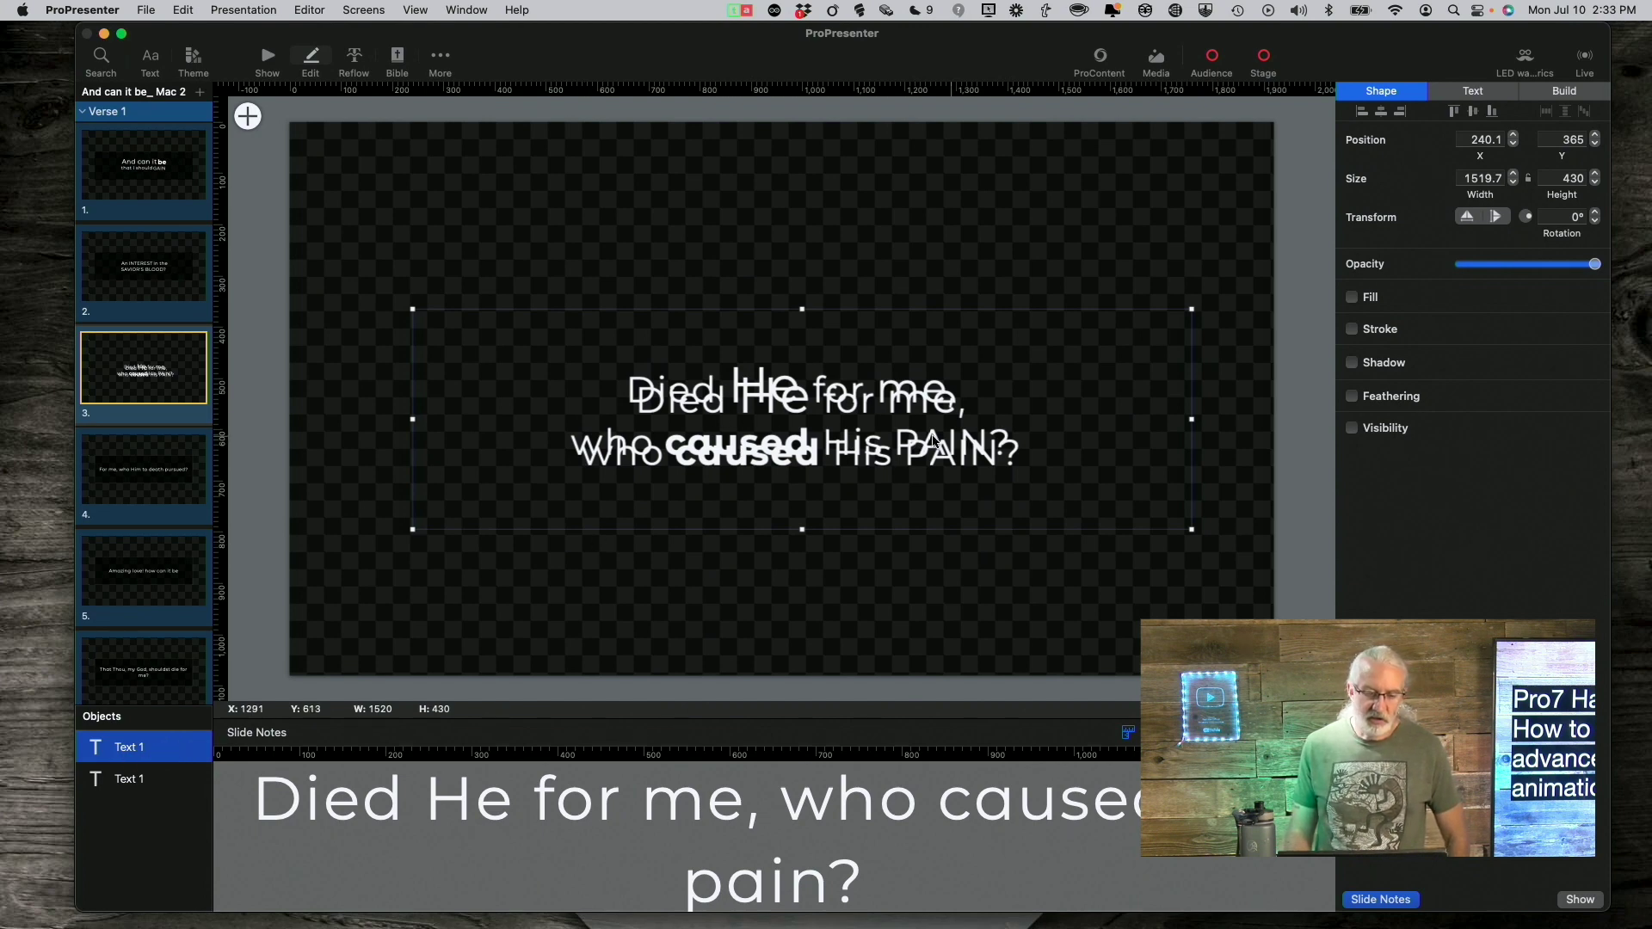
Step: Copy the original lyric text object and paste four more copies of it onto the slide
{"action": "left_click", "coordinate": [124, 779]}
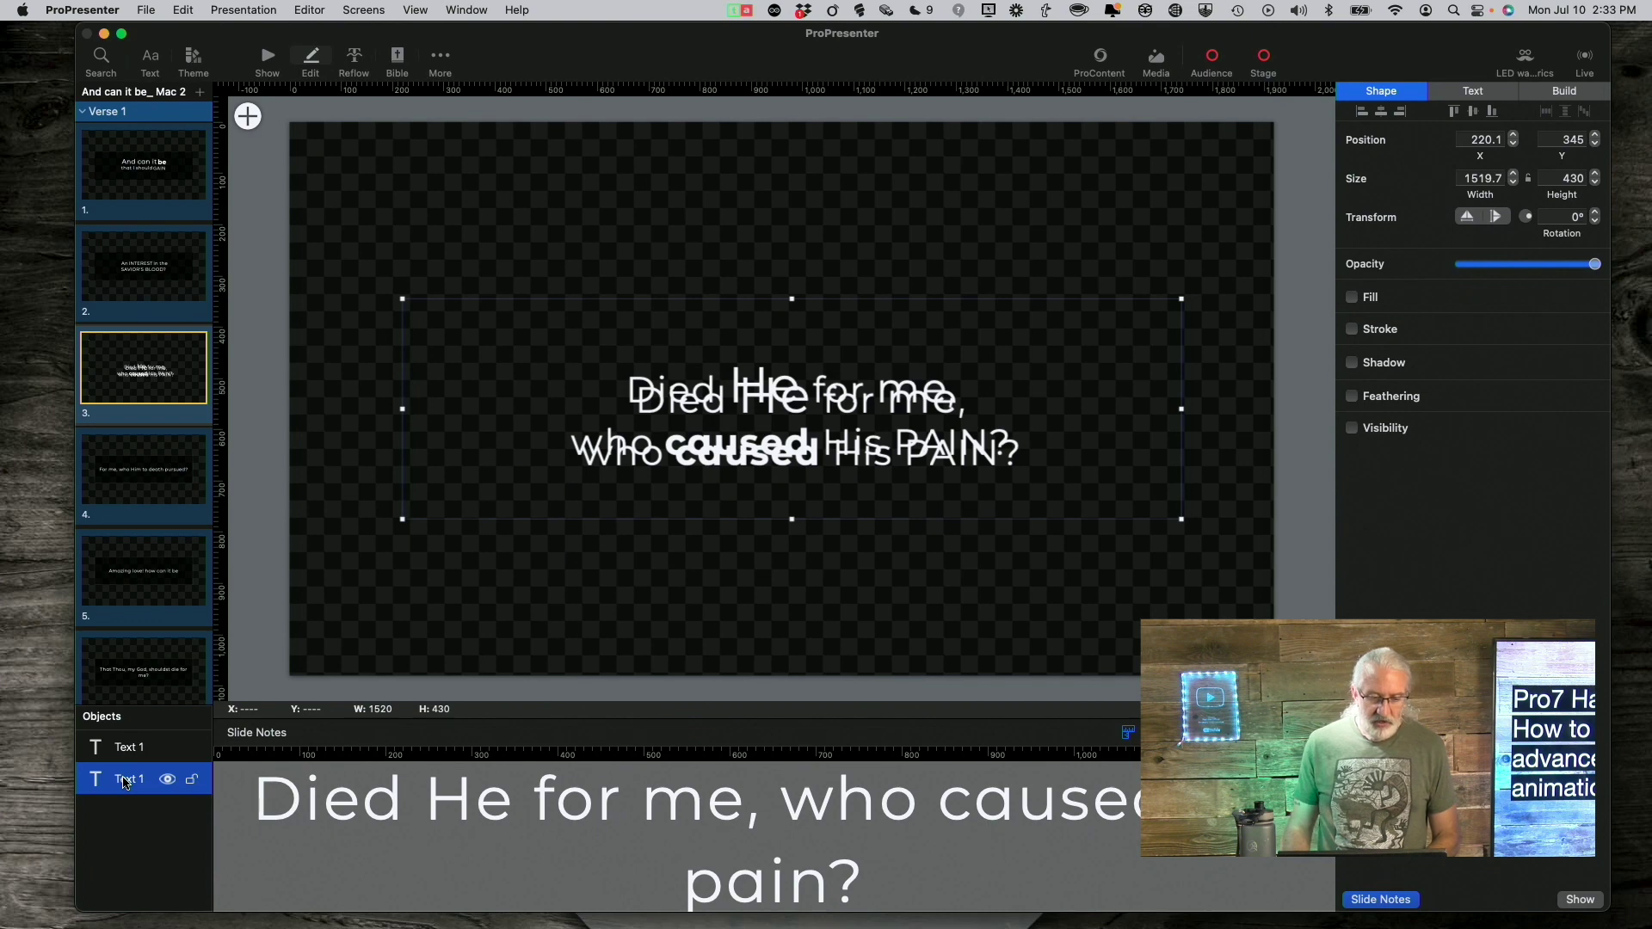
{"action": "key", "text": "super+c"}
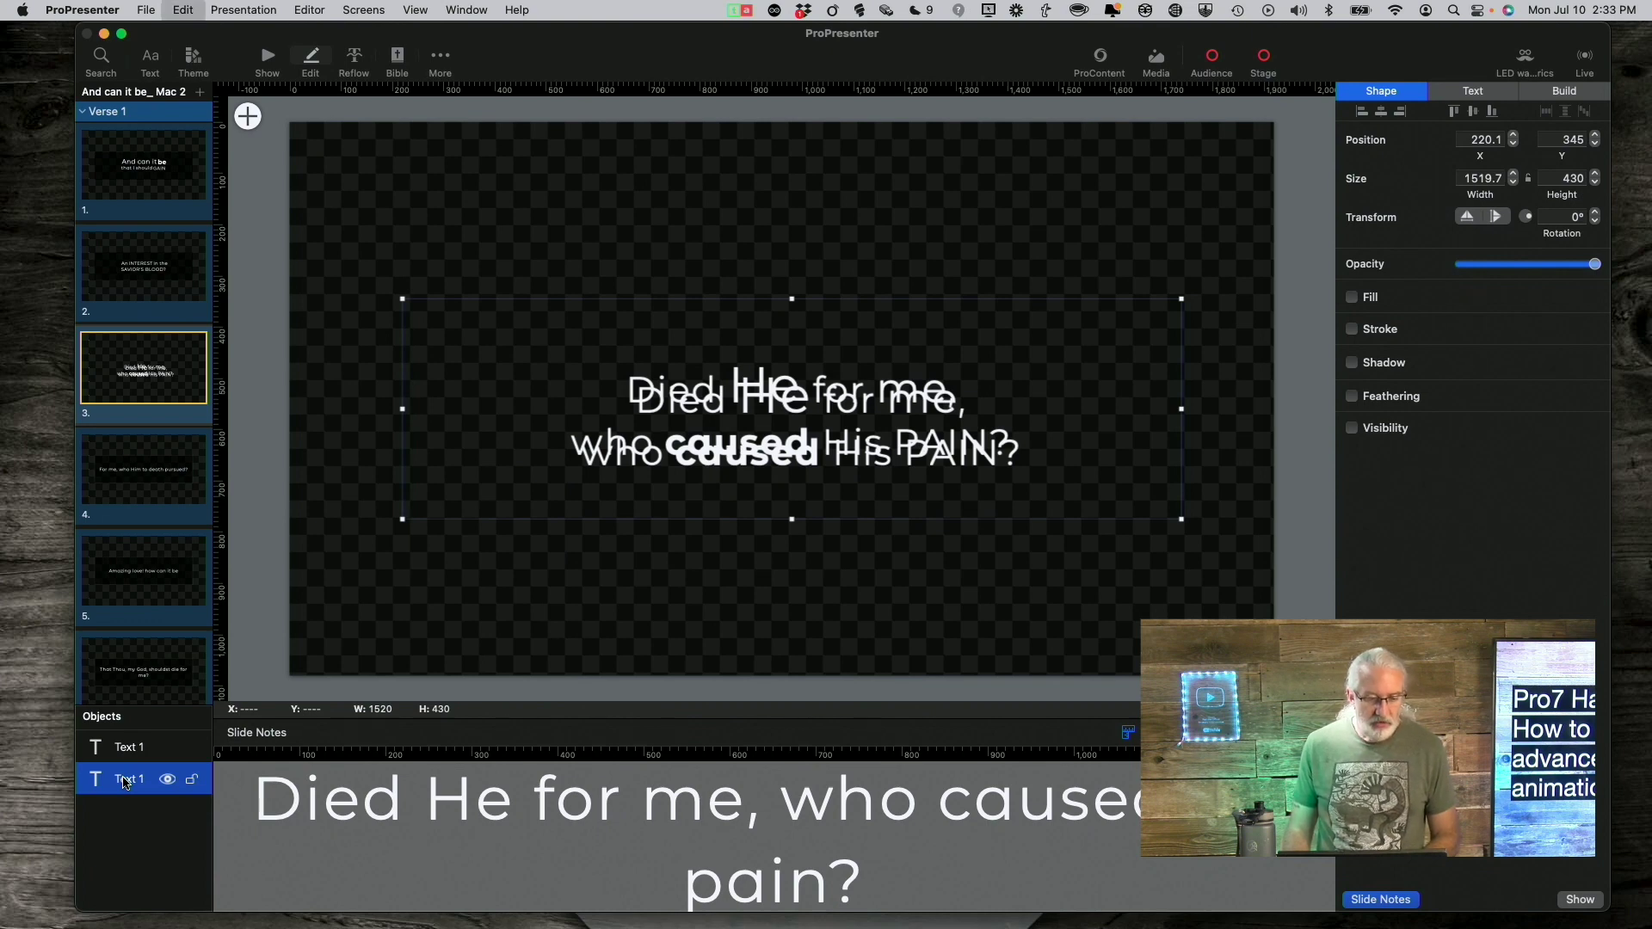
{"action": "key", "text": "super+v"}
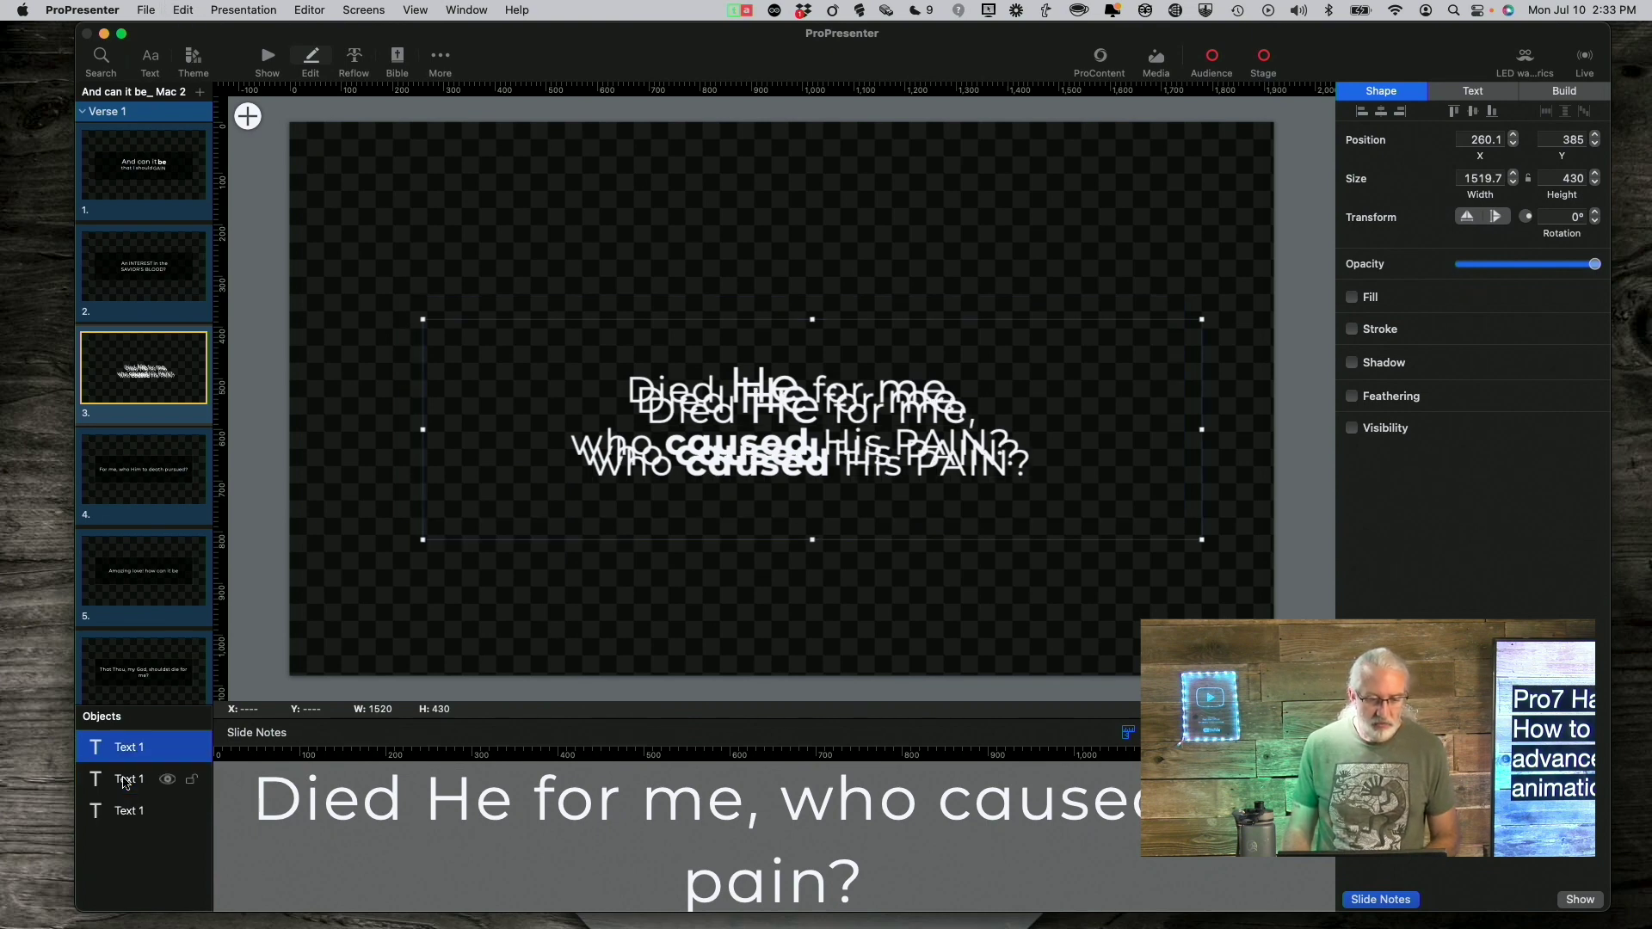
{"action": "key", "text": "super+v"}
{"action": "key", "text": "super+v"}
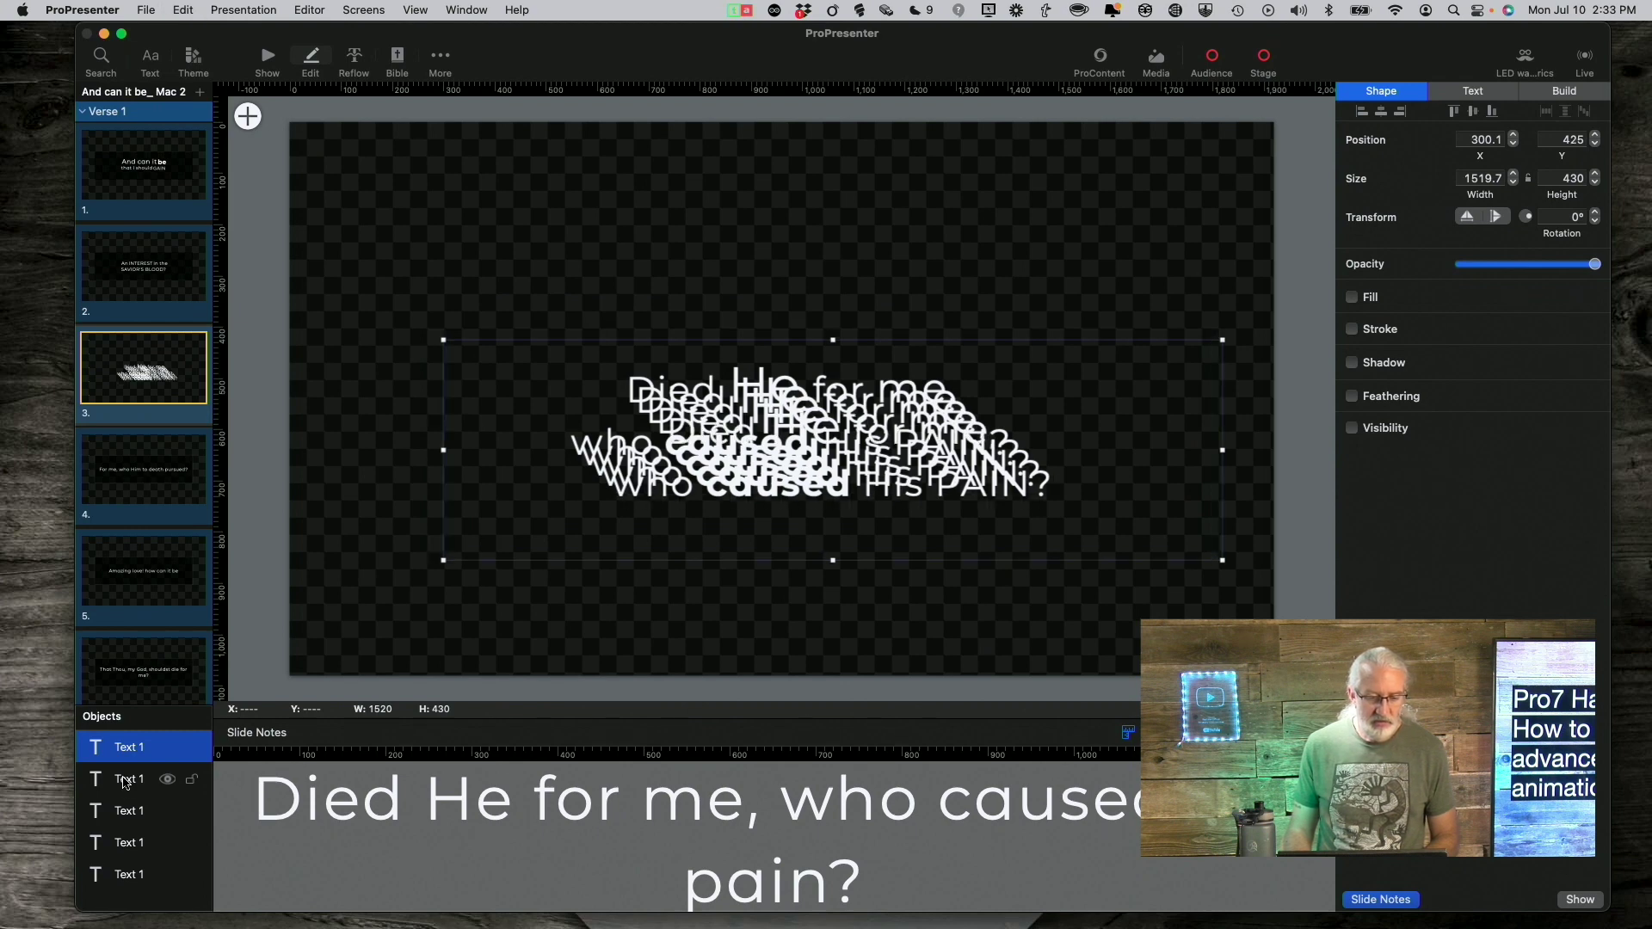
{"action": "key", "text": "super+v"}
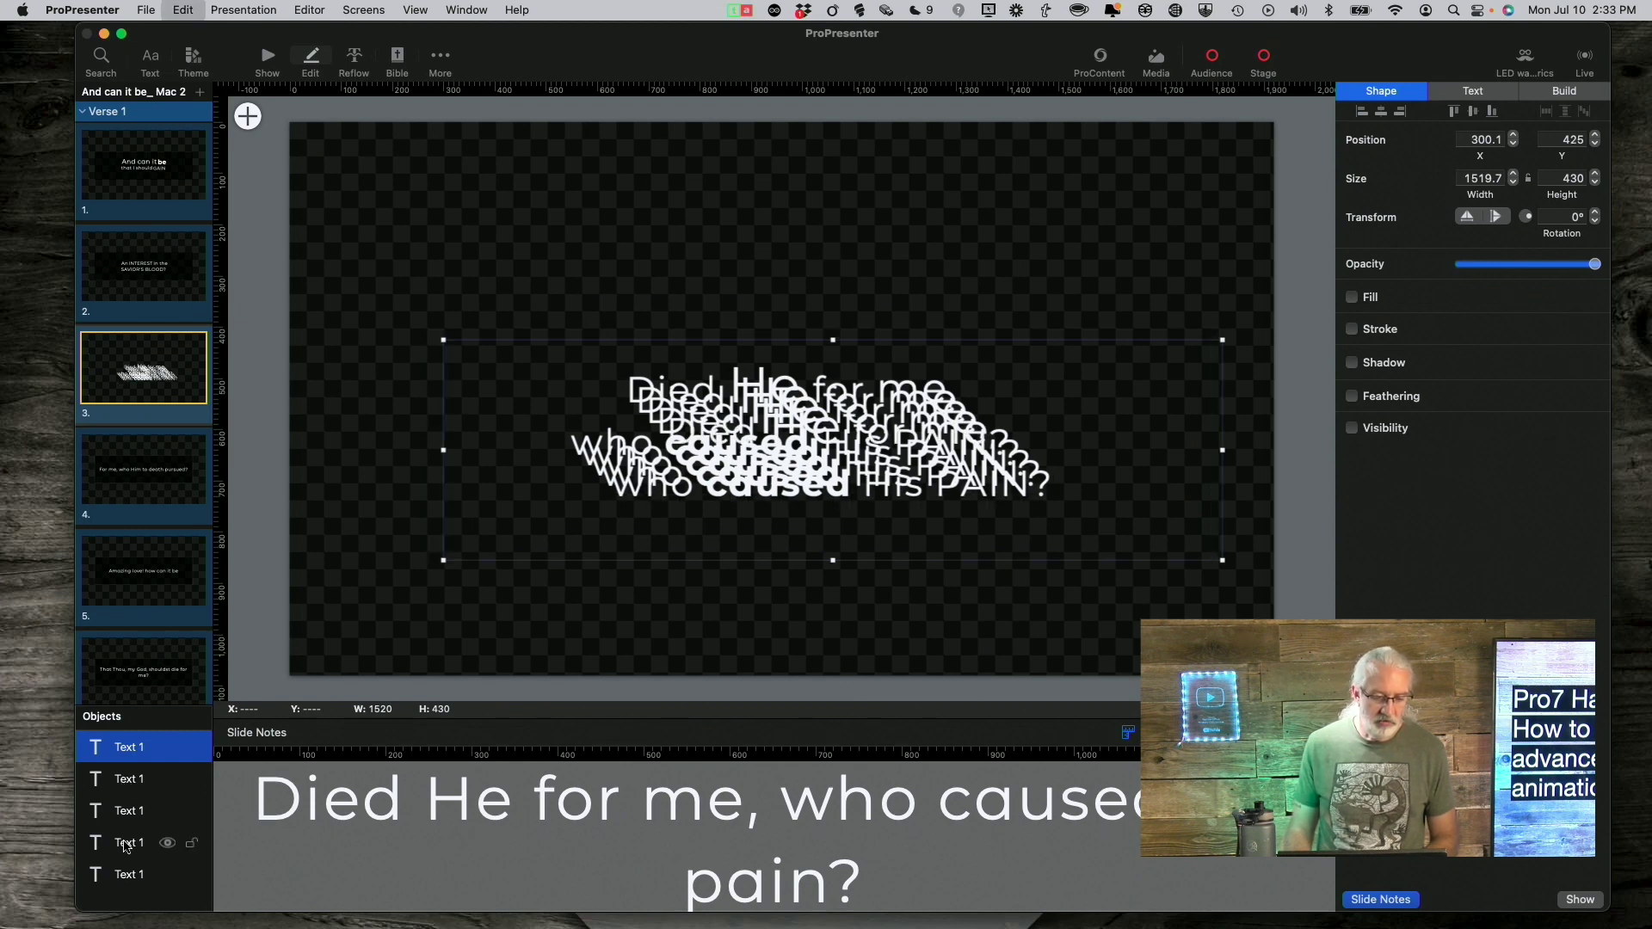
Step: Move the original text object, last in the object list, down to about X 224.5, Y 478.9
{"action": "scroll", "coordinate": [125, 888], "scroll_direction": "down", "scroll_amount": 1}
{"action": "scroll", "coordinate": [125, 889], "scroll_direction": "down", "scroll_amount": 1}
{"action": "left_click", "coordinate": [125, 896]}
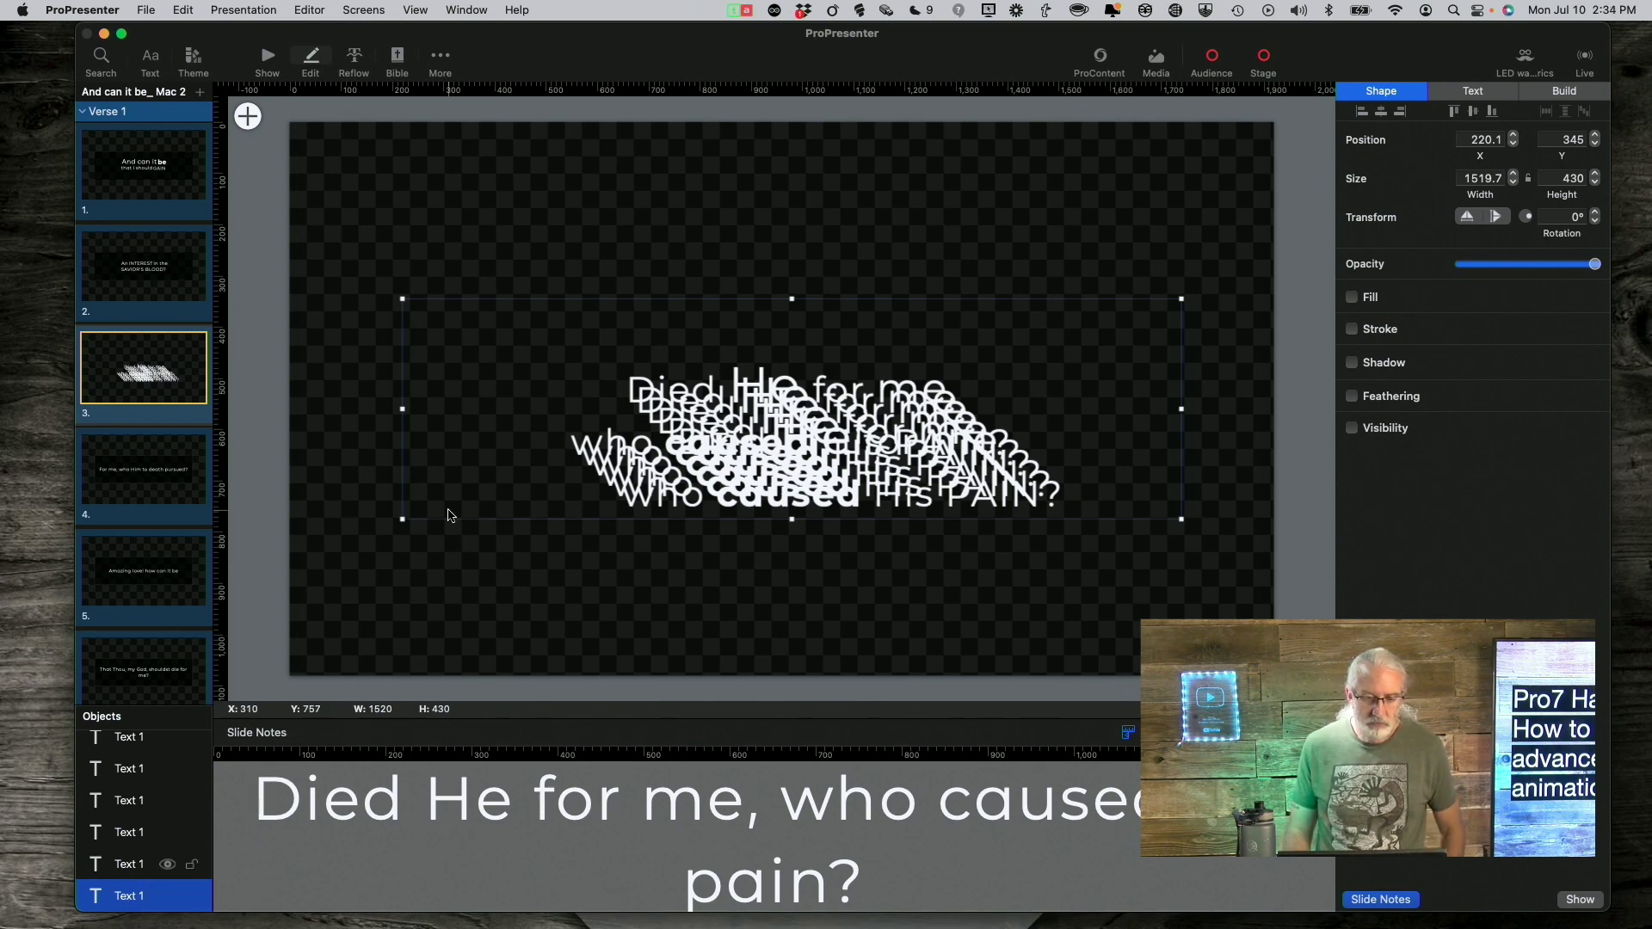
{"action": "left_click_drag", "start_coordinate": [449, 515], "coordinate": [450, 583]}
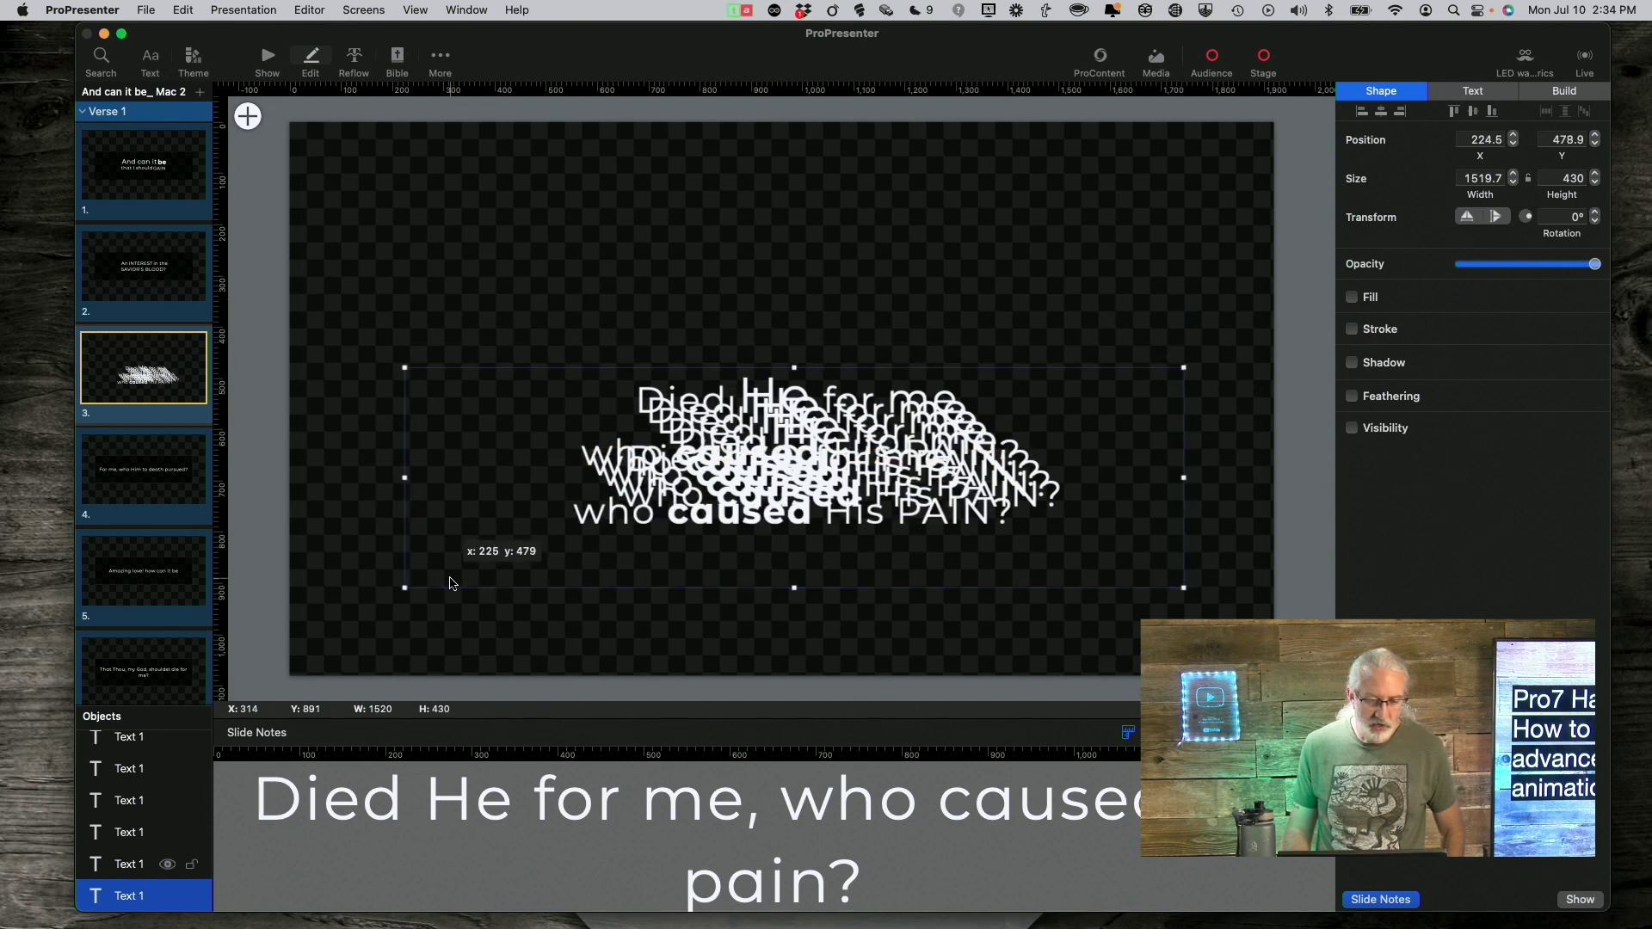
Step: Delete all the text inside the text object that was moved down
{"action": "double_click", "coordinate": [576, 514]}
{"action": "key", "text": "super+a"}
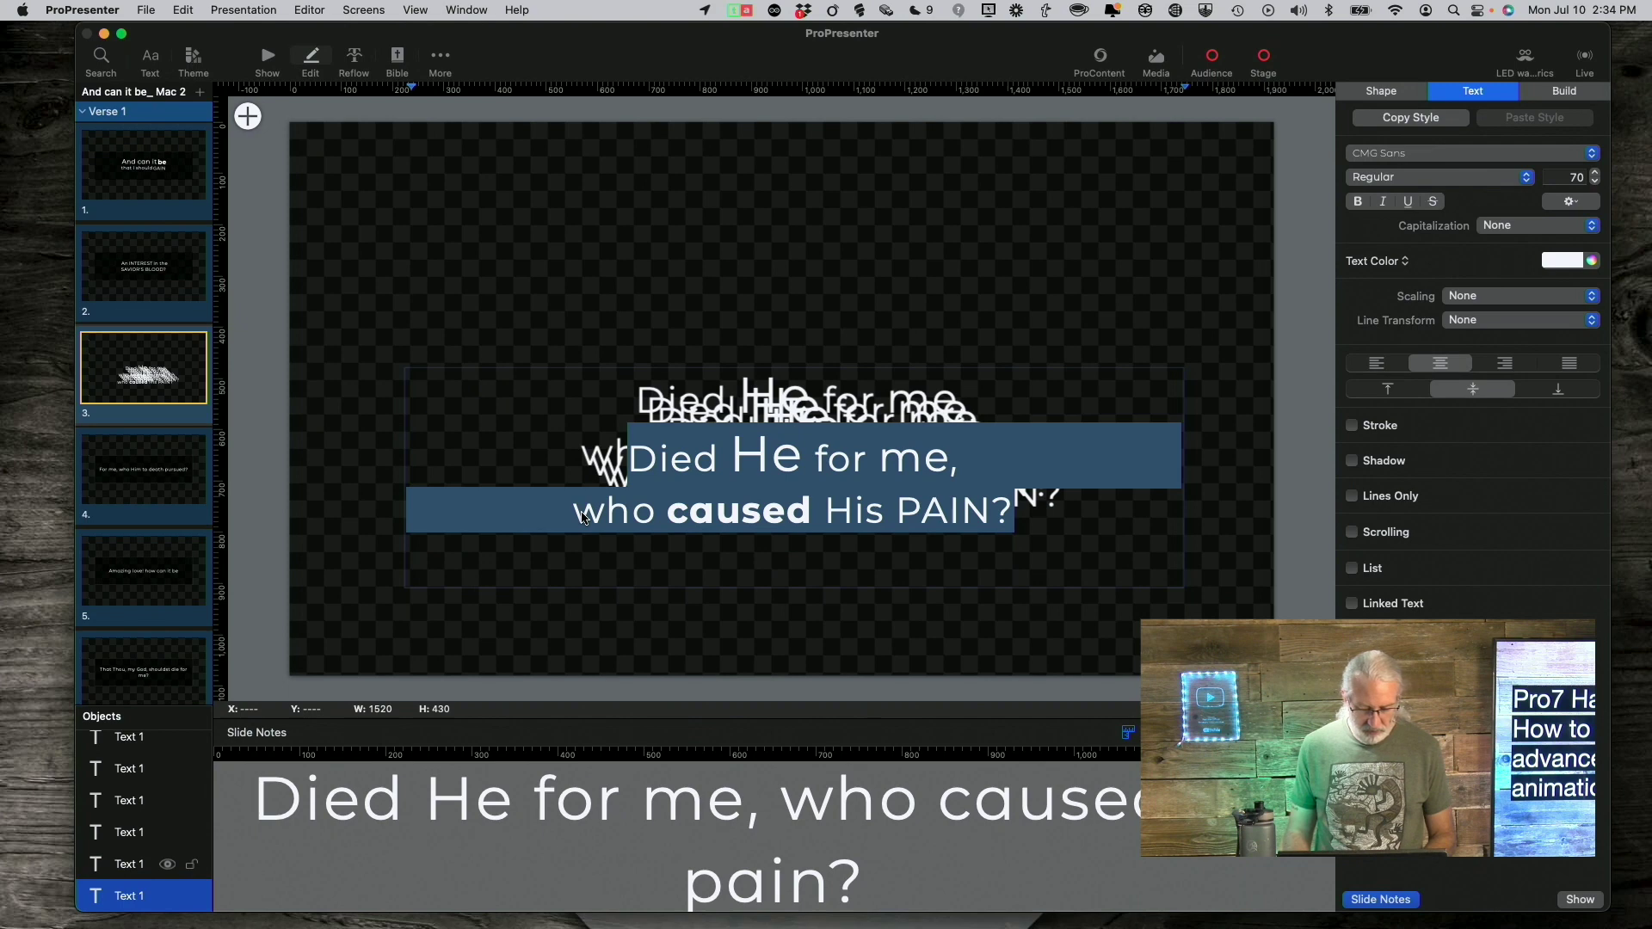
{"action": "key", "text": "Escape"}
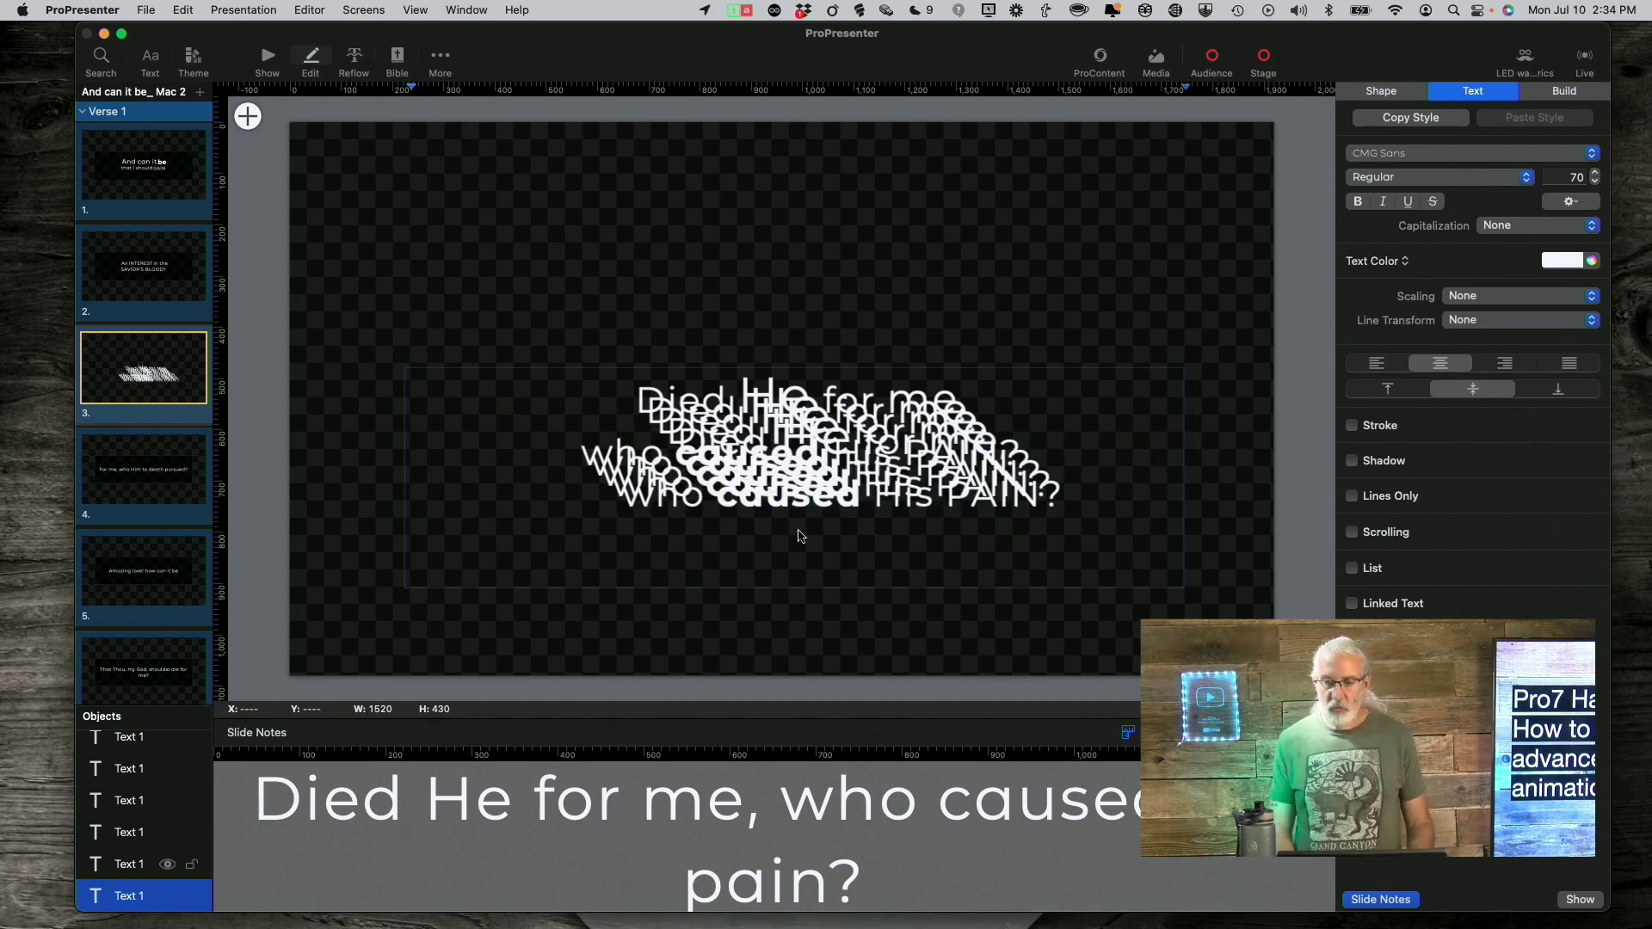
Step: Give the emptied text object at the end of the object list a black color fill
{"action": "left_click", "coordinate": [1390, 90]}
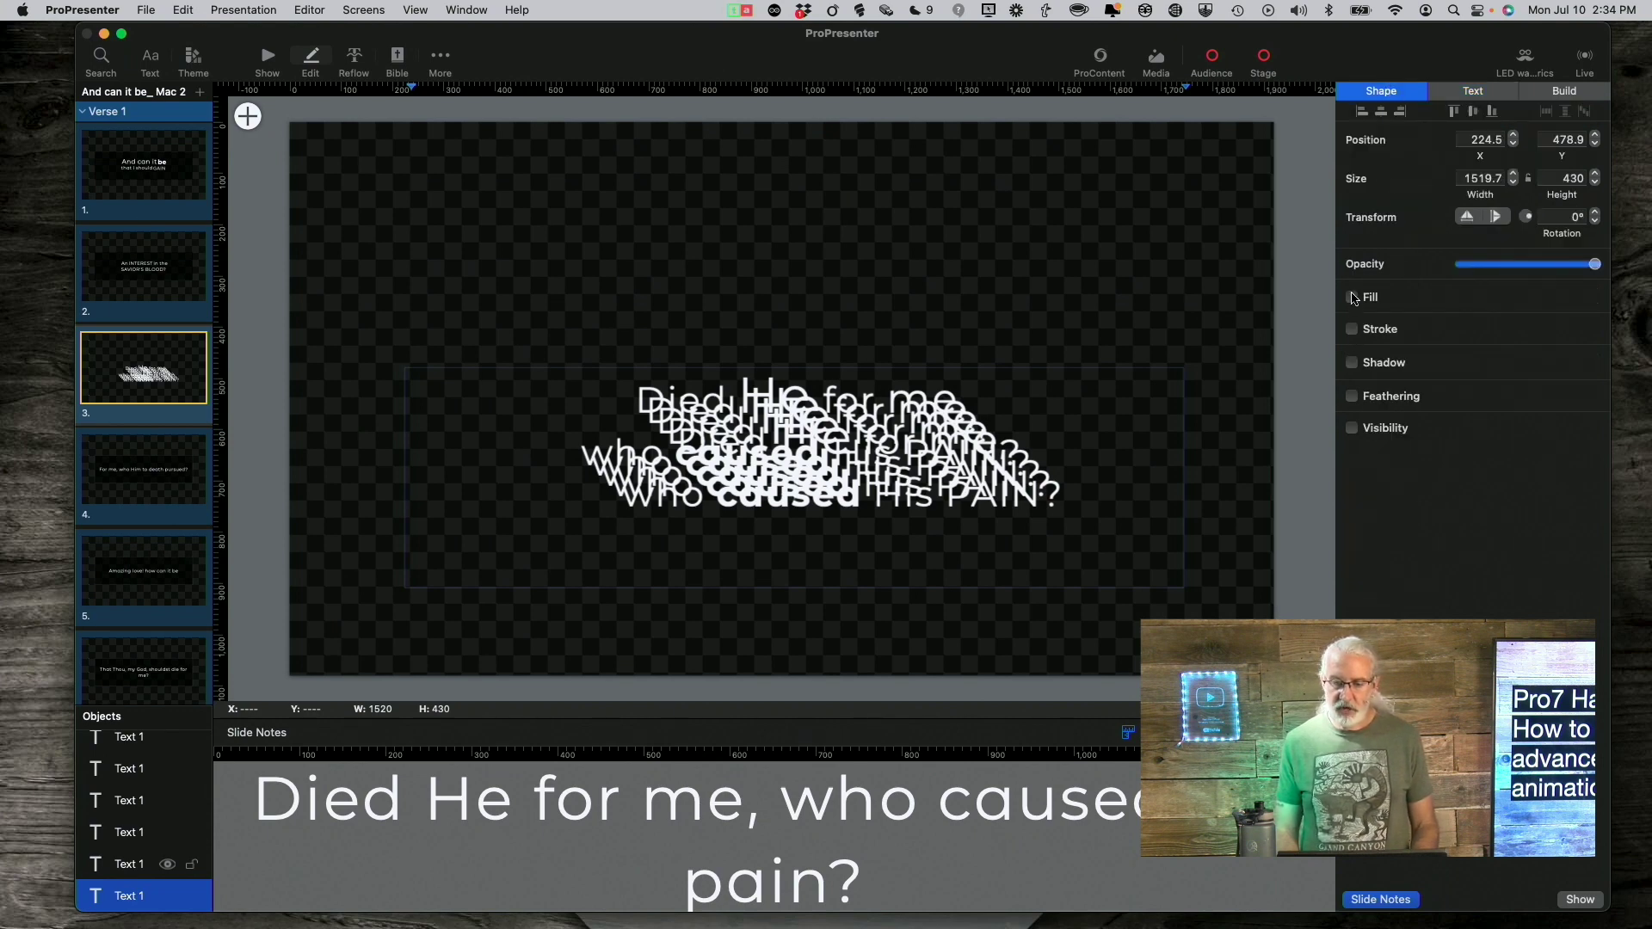
{"action": "left_click", "coordinate": [1351, 298]}
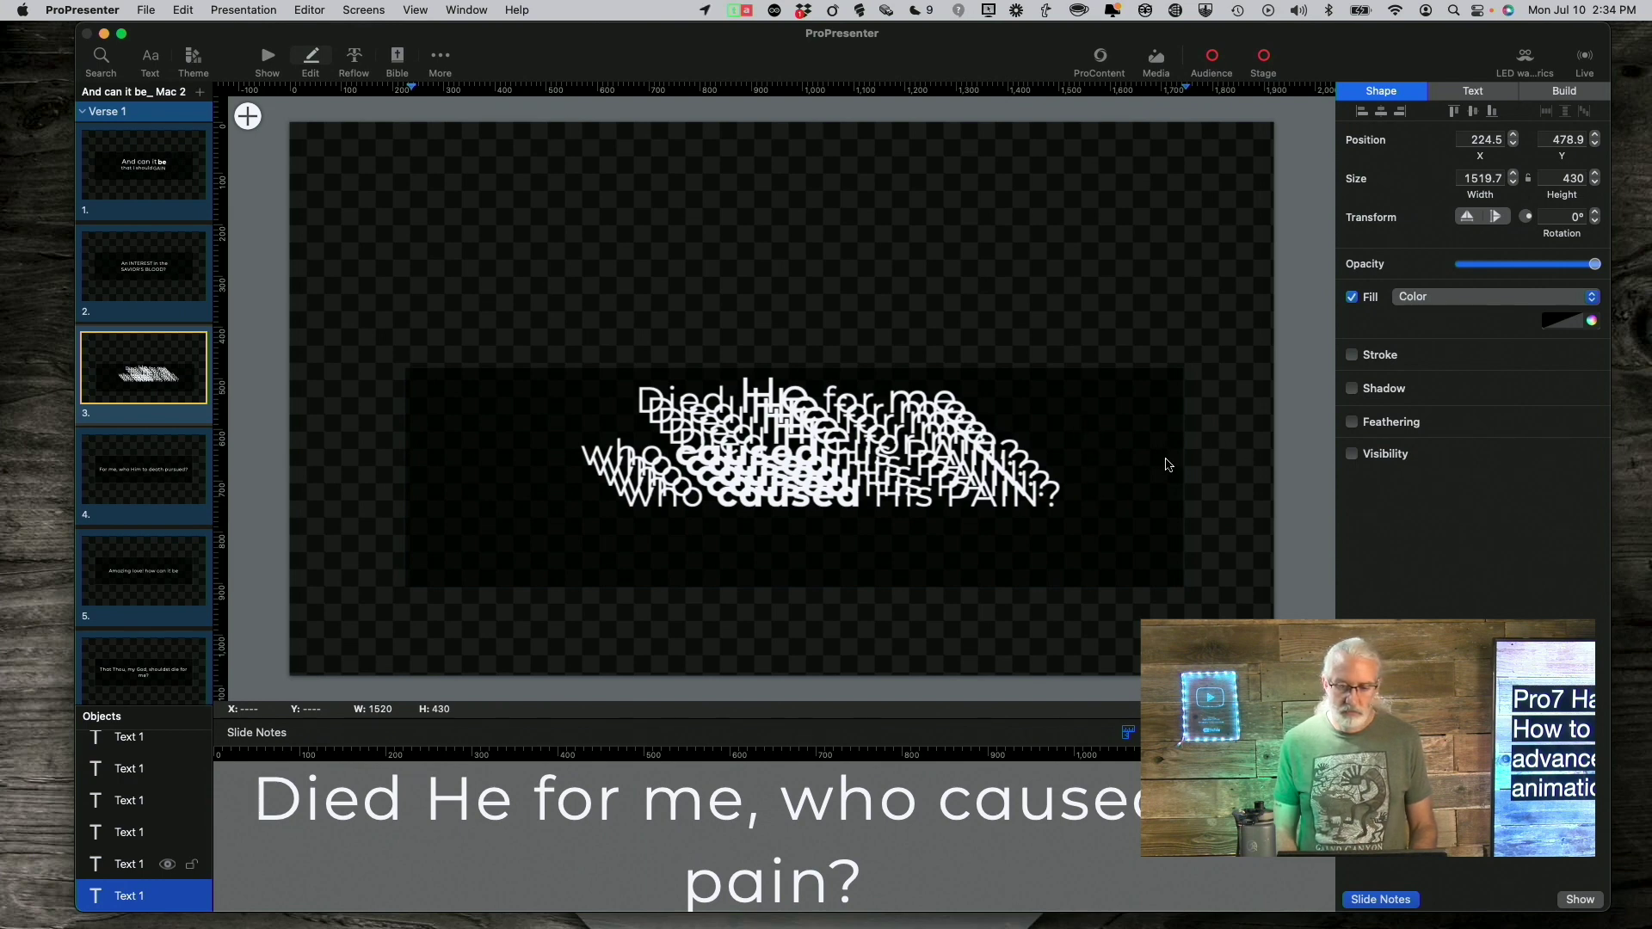
Step: Move the first-listed lyric copy up to about X 300, Y 277.5, and center the black-filled object on the slide at X 200.1, Y 385
{"action": "left_click", "coordinate": [1141, 486]}
{"action": "left_click_drag", "start_coordinate": [1143, 479], "coordinate": [1130, 403]}
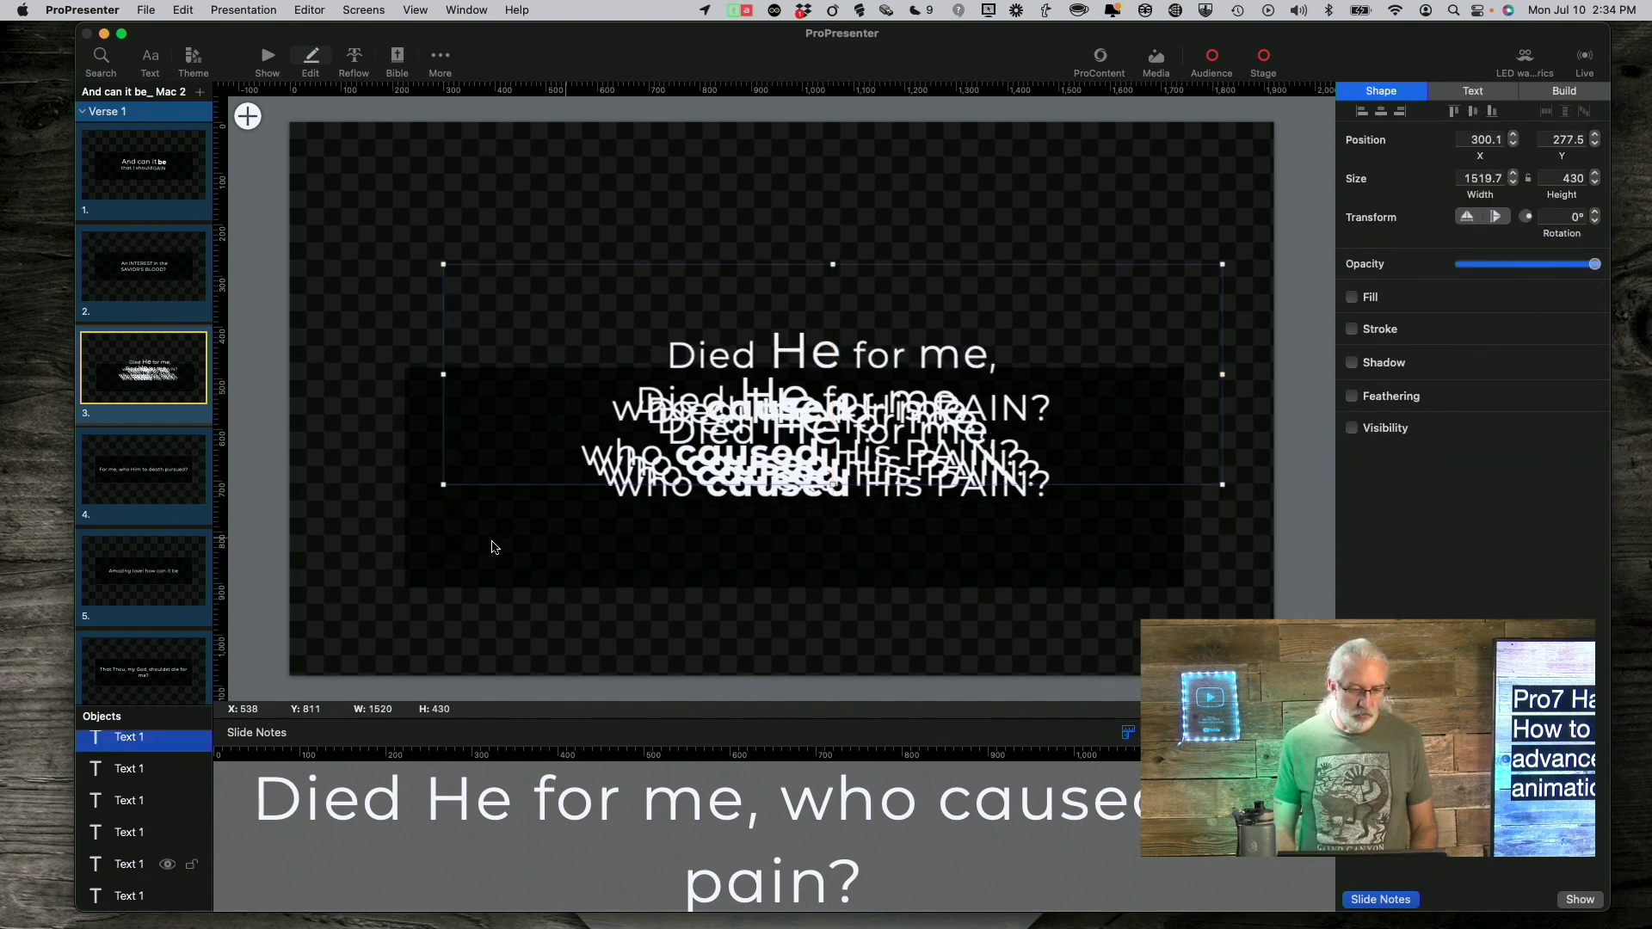
{"action": "left_click_drag", "start_coordinate": [447, 564], "coordinate": [426, 525]}
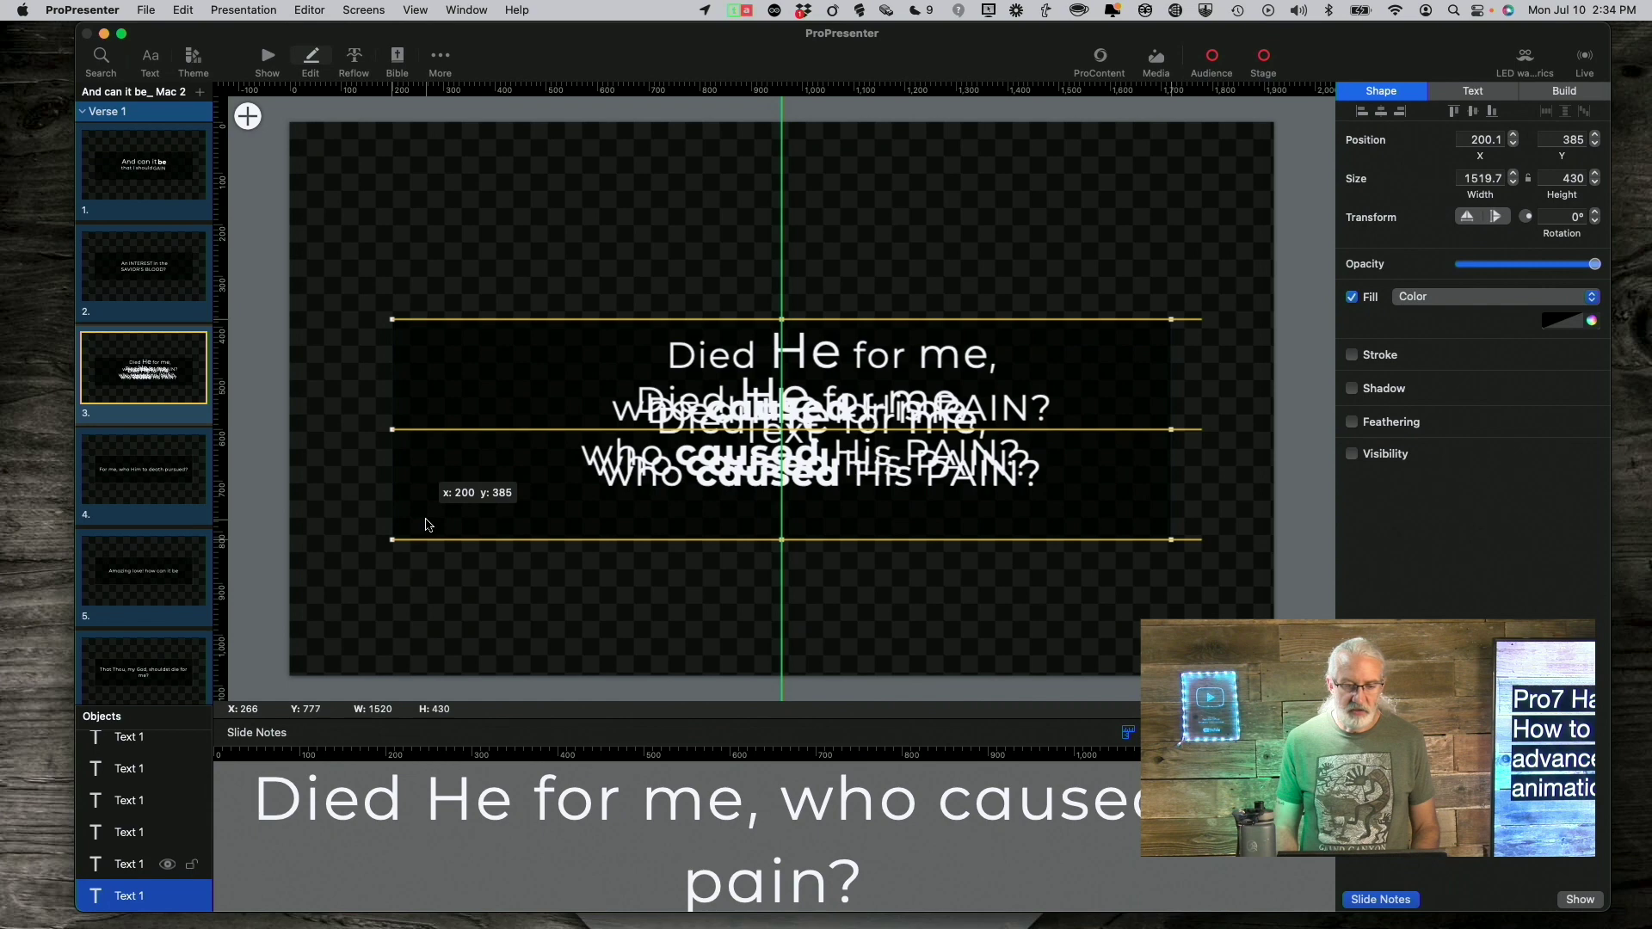
{"action": "left_click_drag", "start_coordinate": [426, 524], "coordinate": [426, 525]}
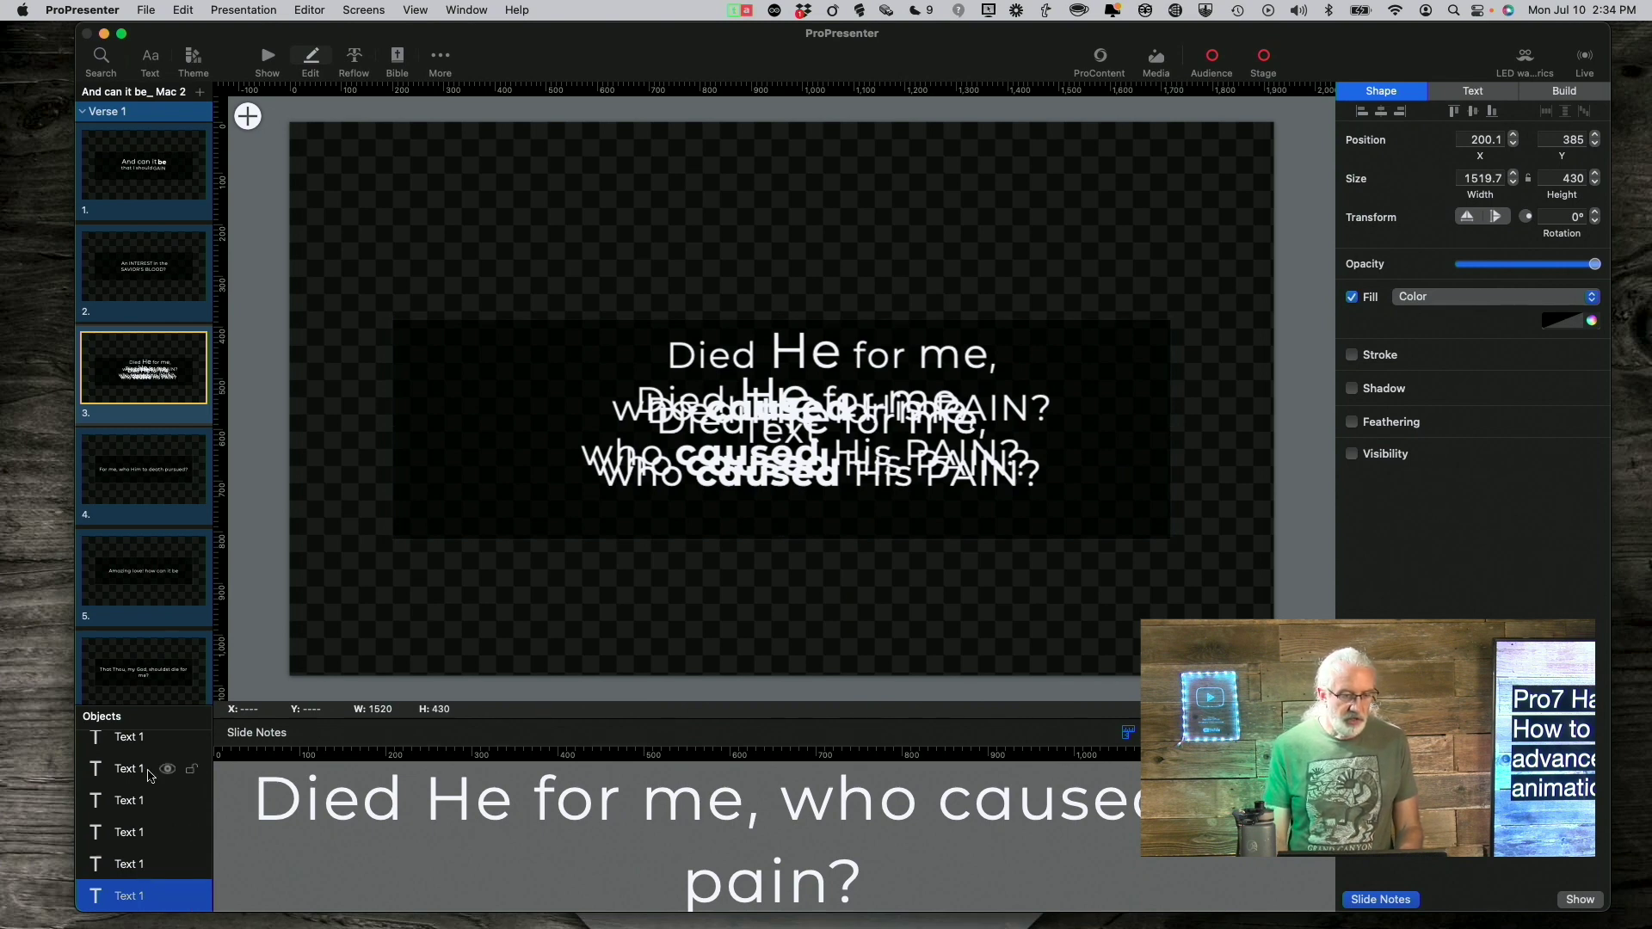
Step: Select the first lyric copy in the object list and lock the four lyric copies listed below it
{"action": "left_click", "coordinate": [131, 742]}
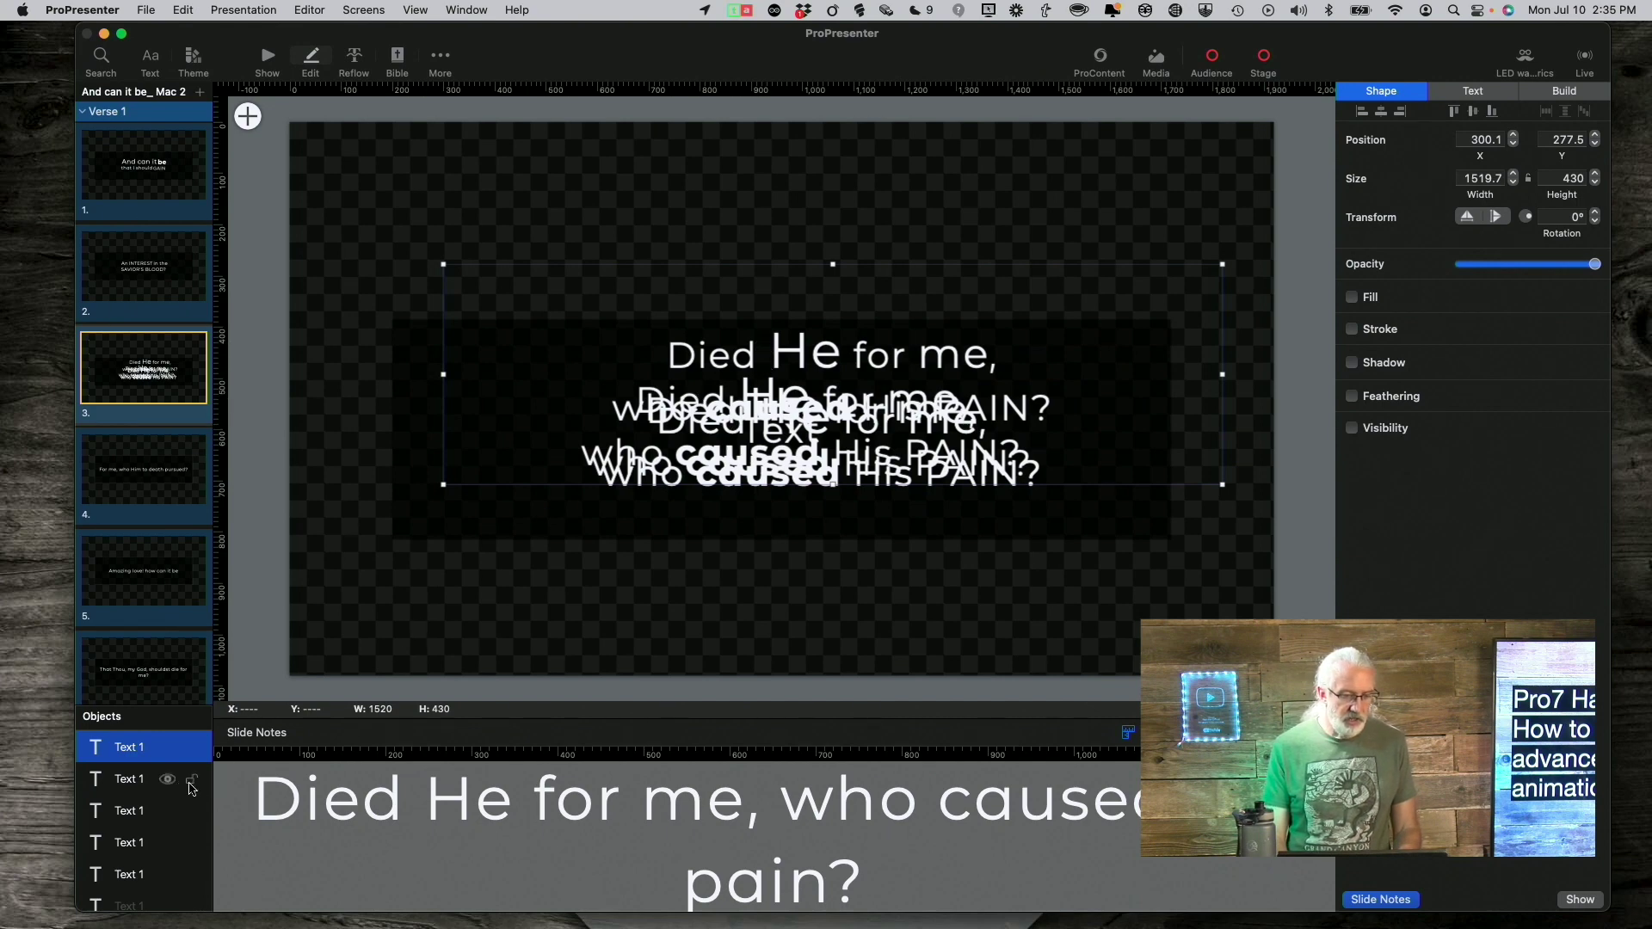
{"action": "left_click", "coordinate": [191, 782]}
{"action": "left_click", "coordinate": [191, 811]}
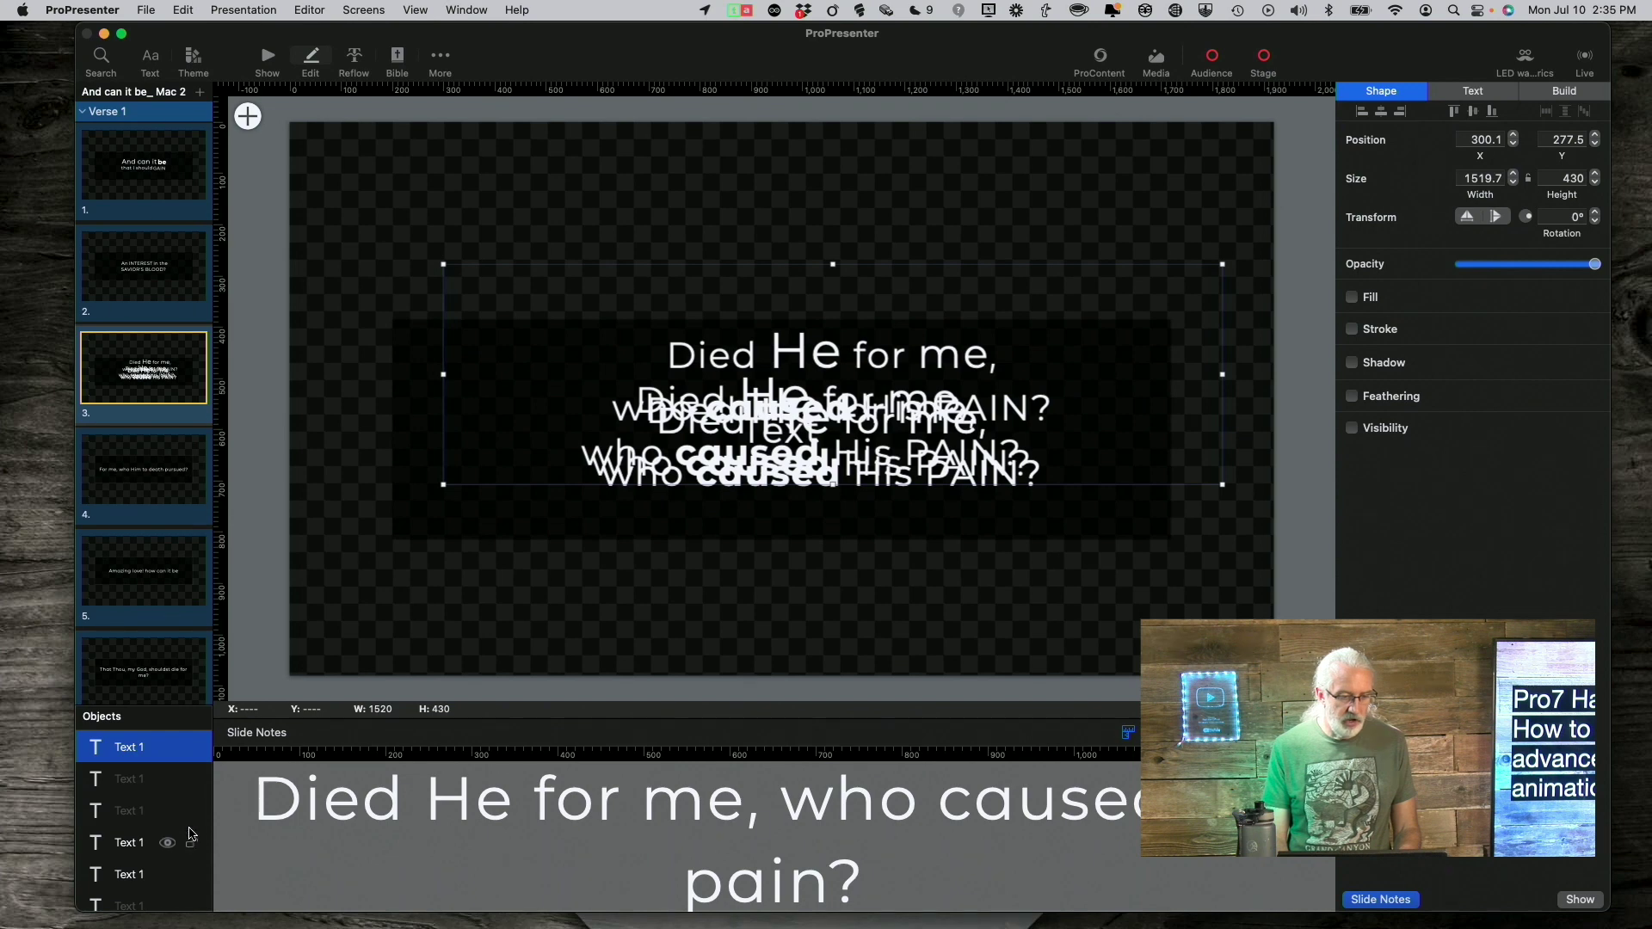
{"action": "left_click", "coordinate": [191, 843]}
{"action": "left_click", "coordinate": [190, 875]}
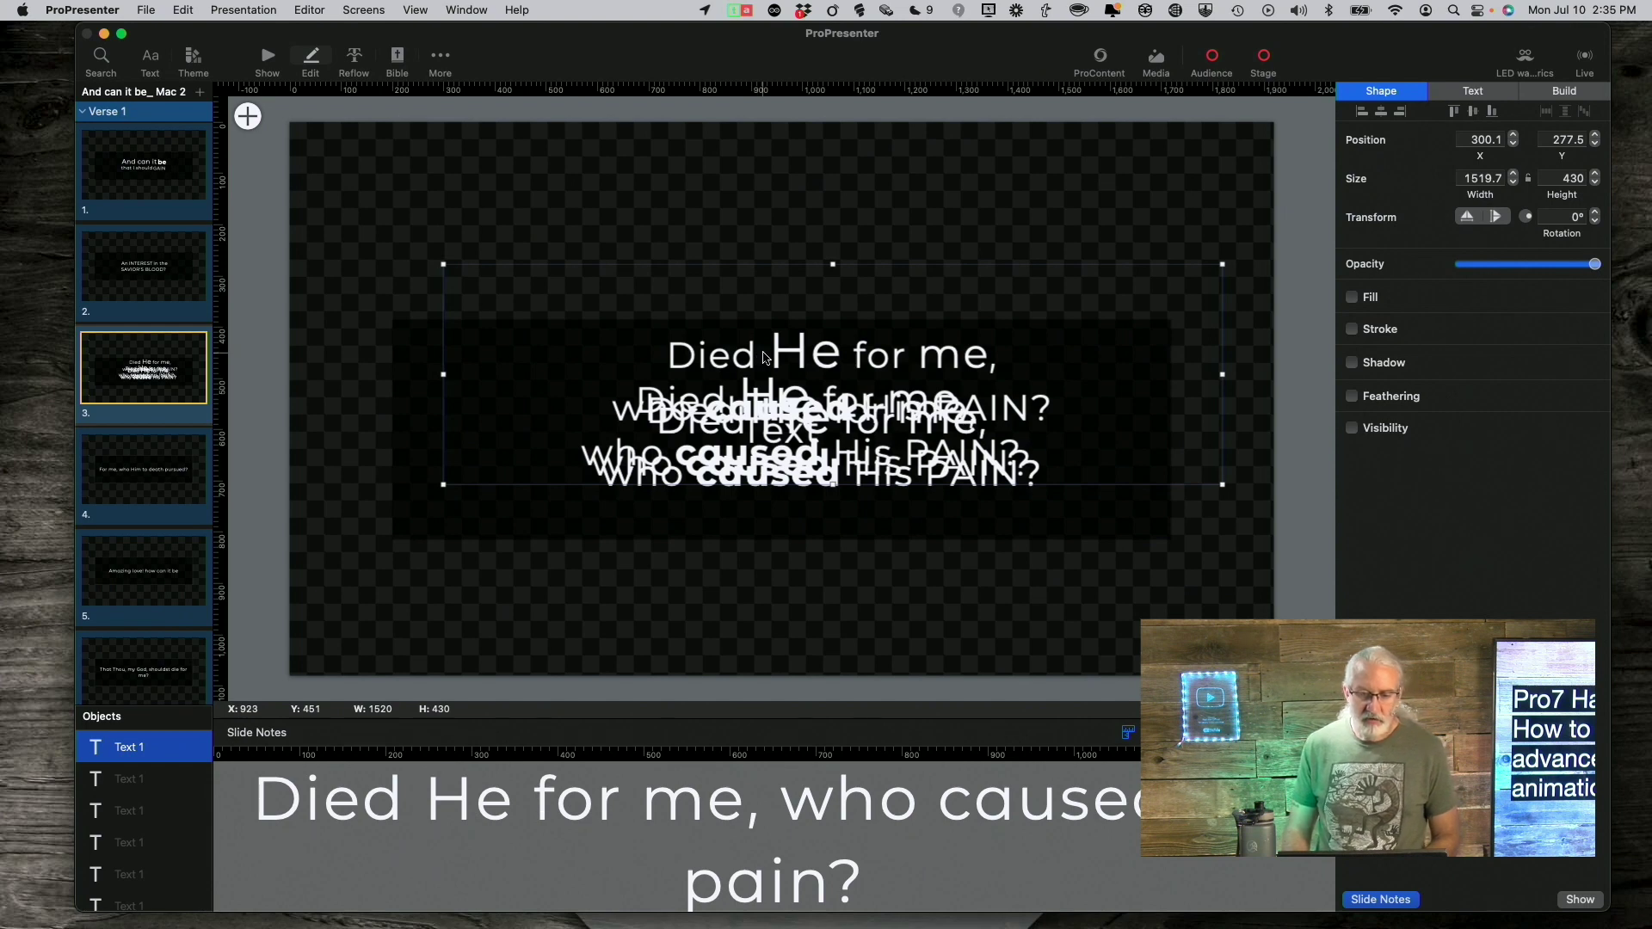
Step: Delete everything after "Died" in the first lyric copy
{"action": "double_click", "coordinate": [768, 355]}
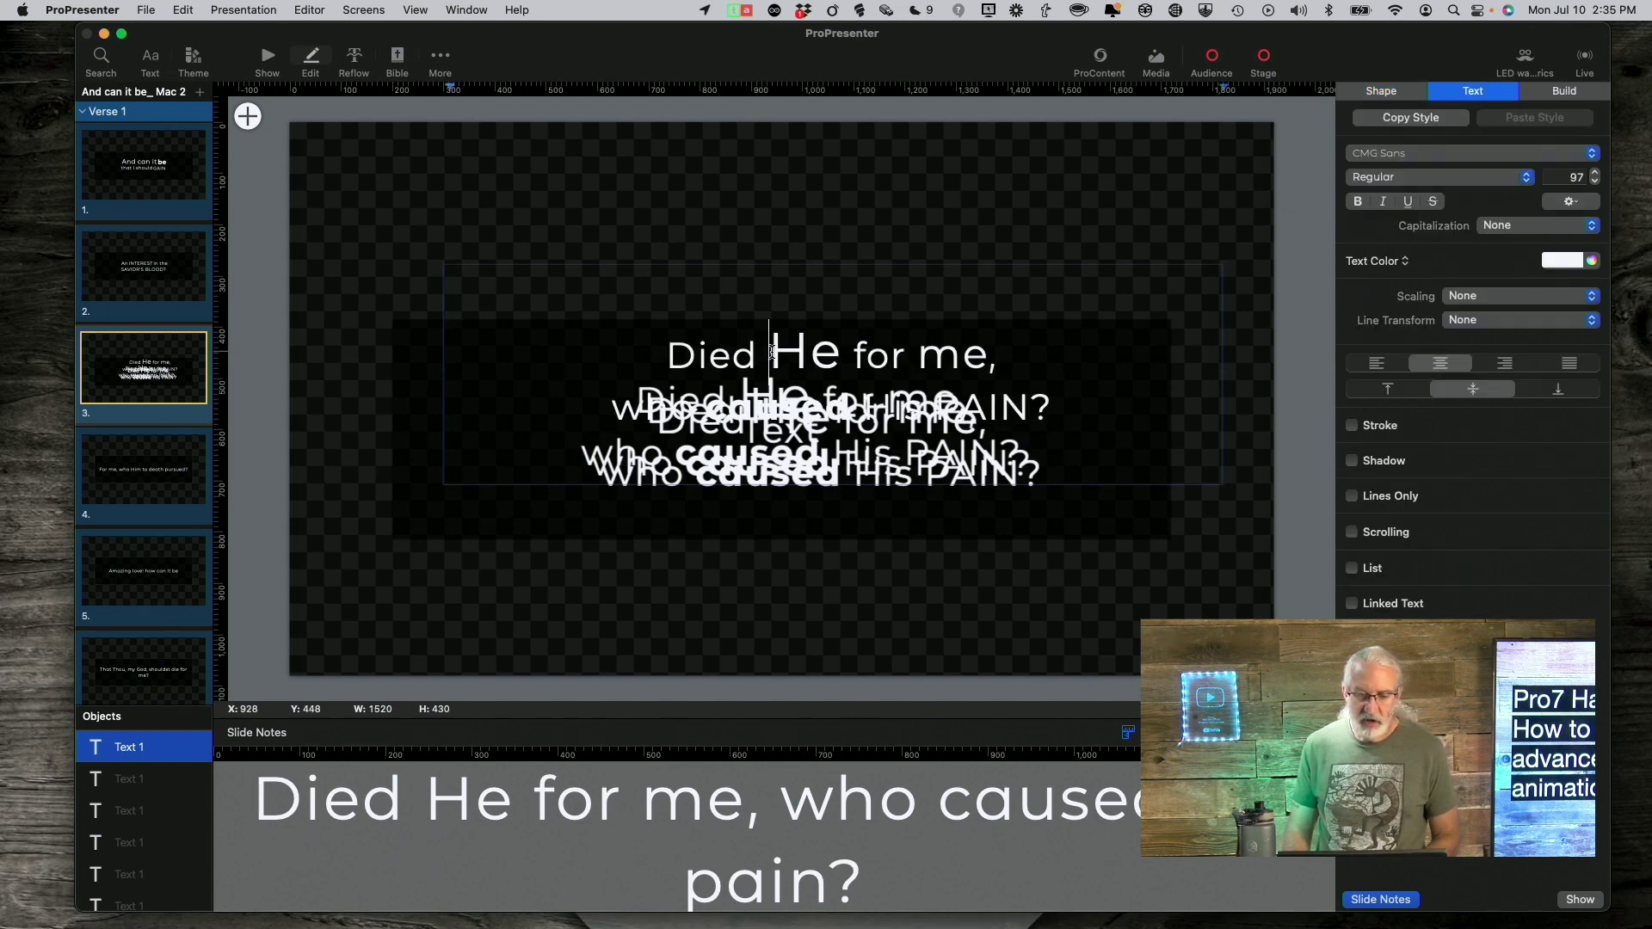
{"action": "left_click_drag", "start_coordinate": [783, 353], "coordinate": [1033, 497]}
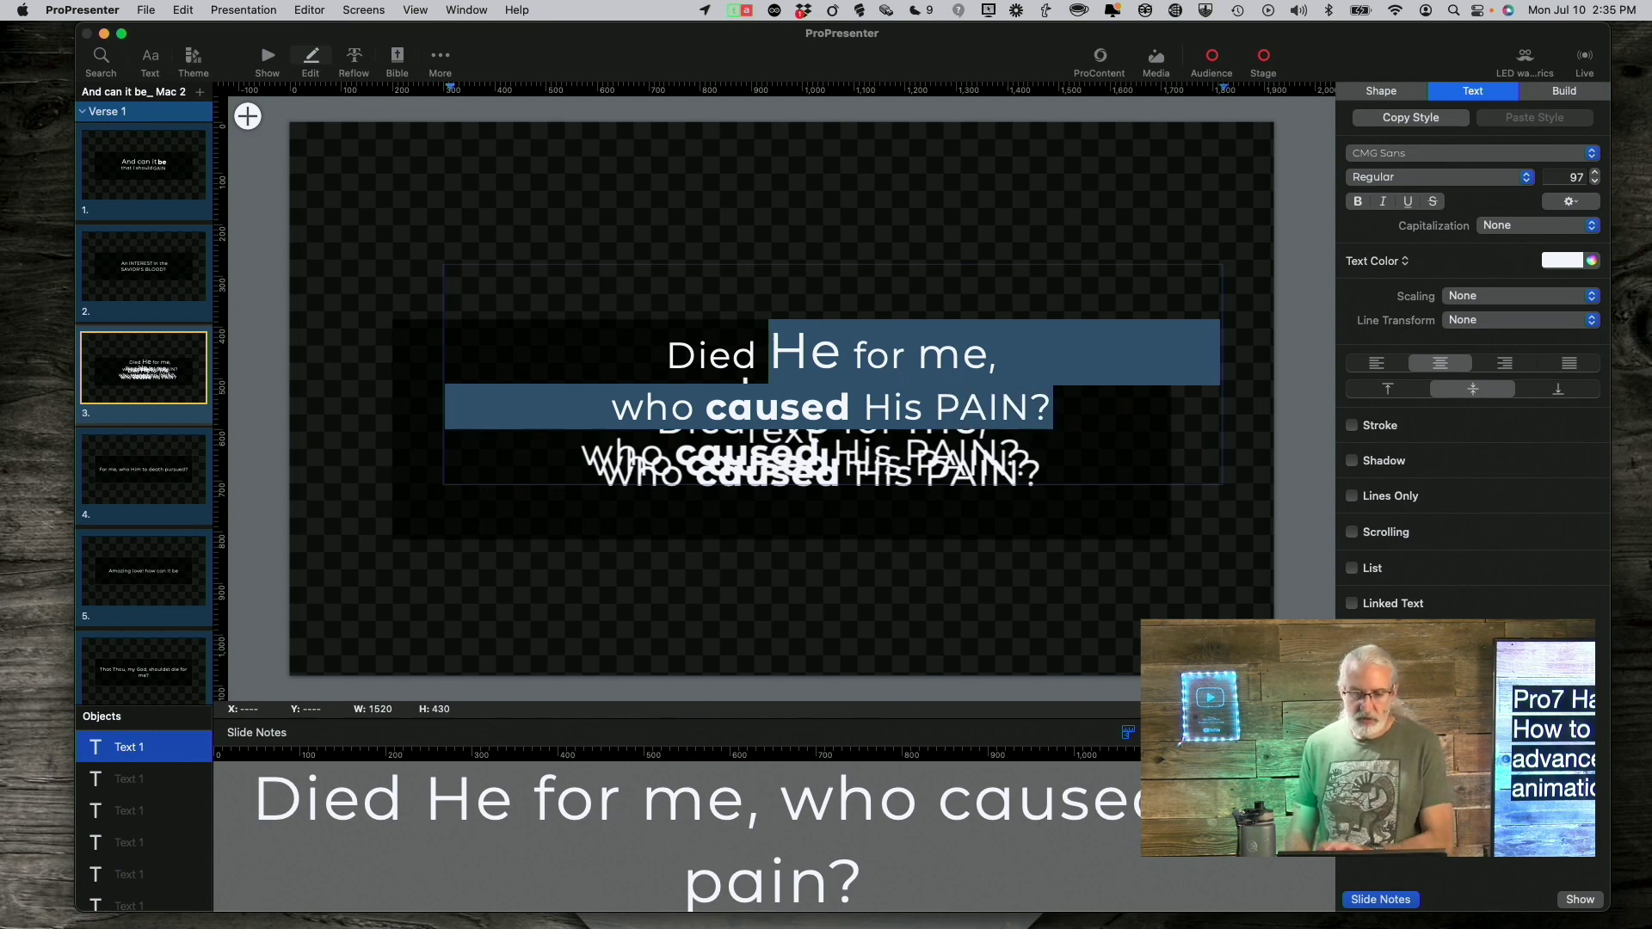
{"action": "key", "text": "Escape"}
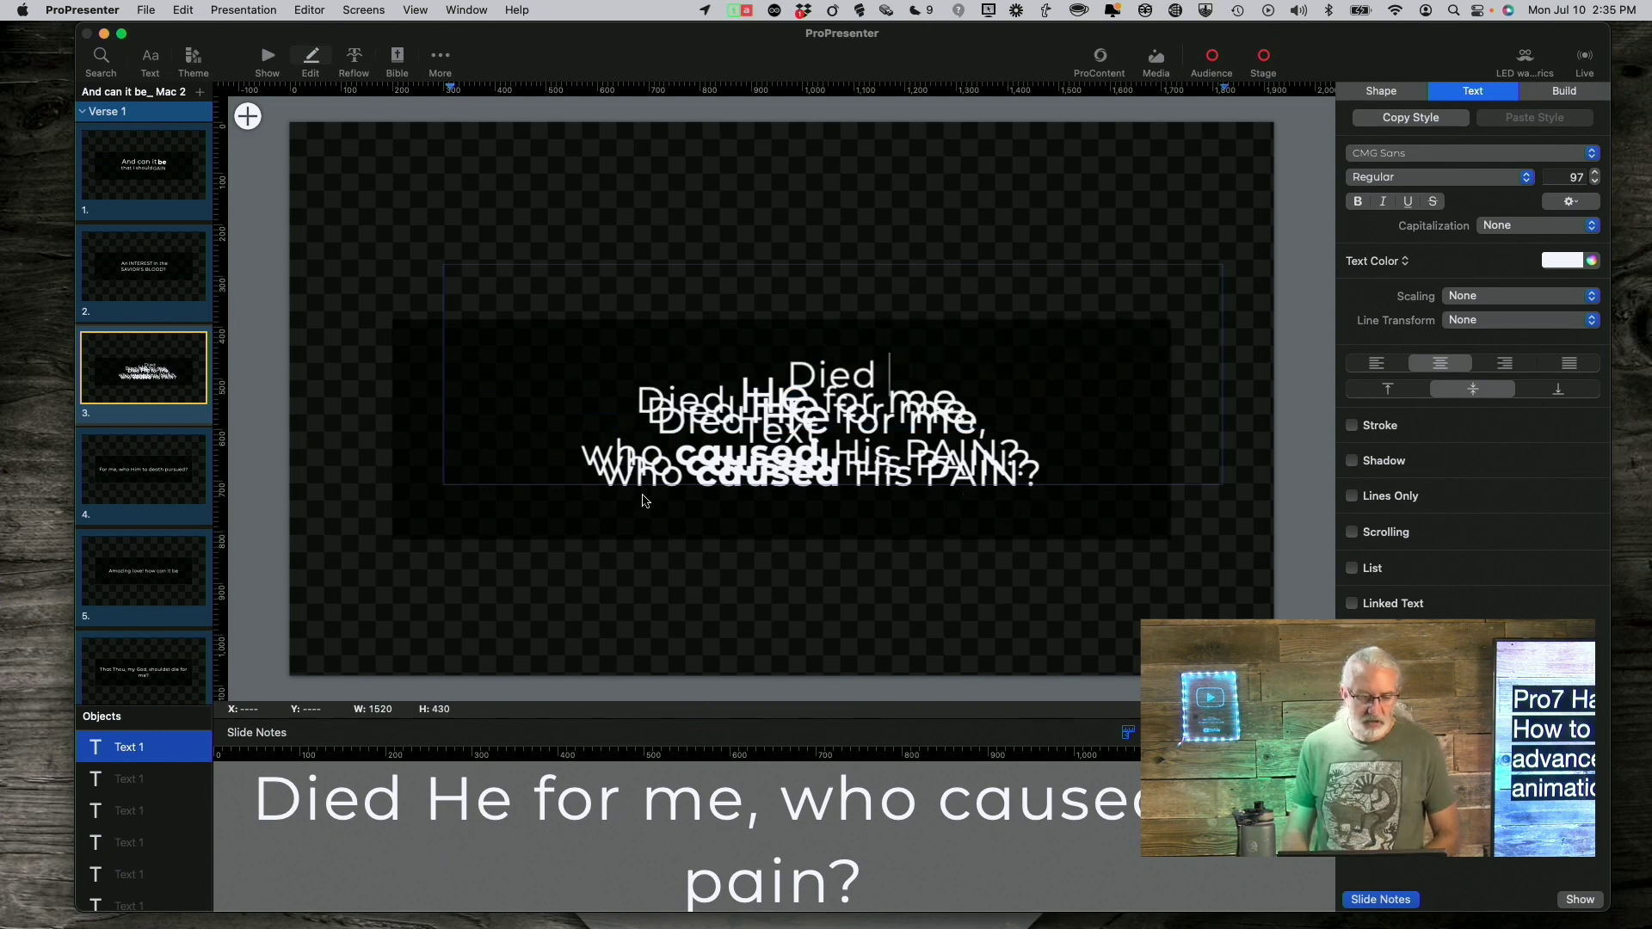
Step: Make the second lyric copy the only unlocked object and center it over the black box at X 200.1, Y 385
{"action": "mouse_move", "coordinate": [142, 760]}
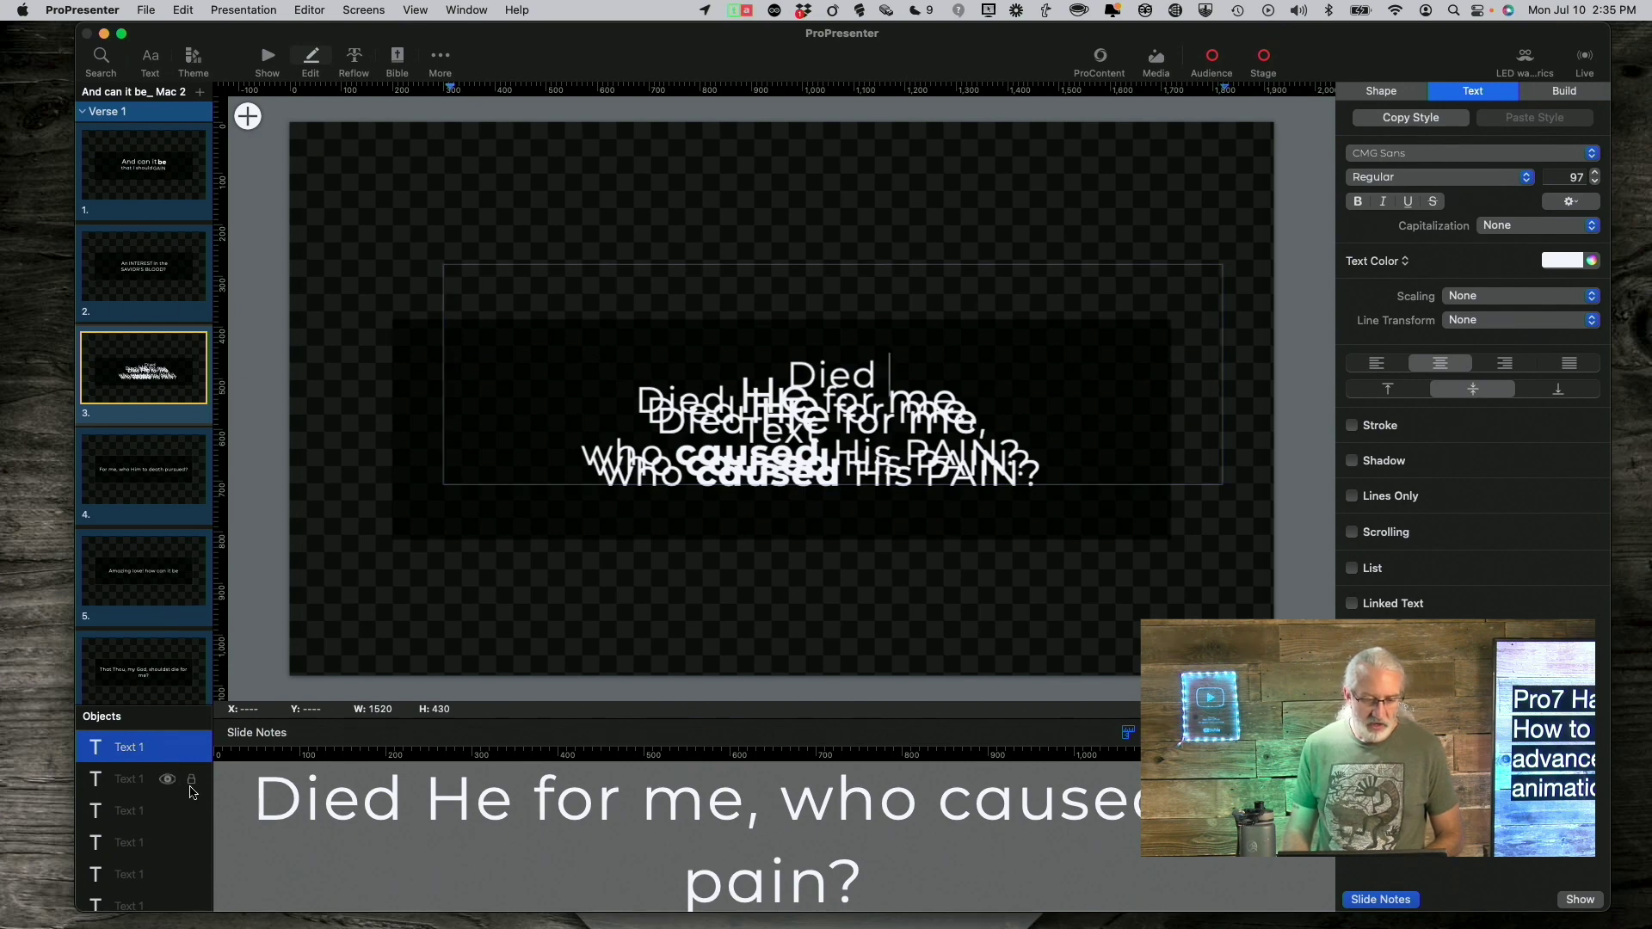
{"action": "left_click", "coordinate": [191, 783]}
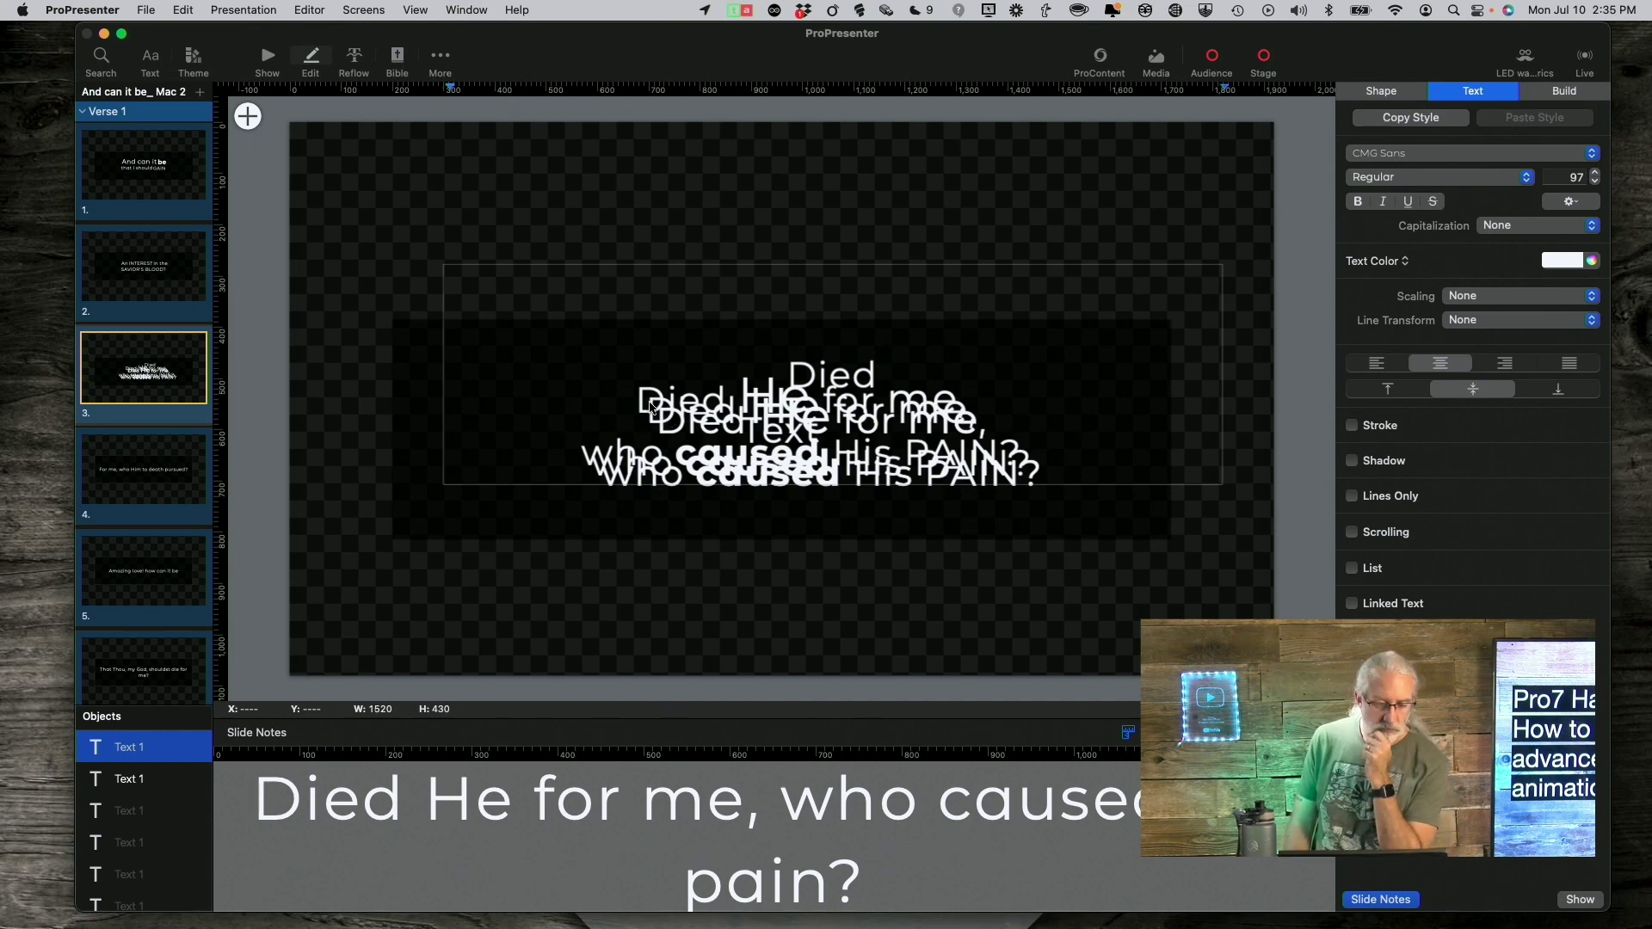
{"action": "left_click", "coordinate": [112, 783]}
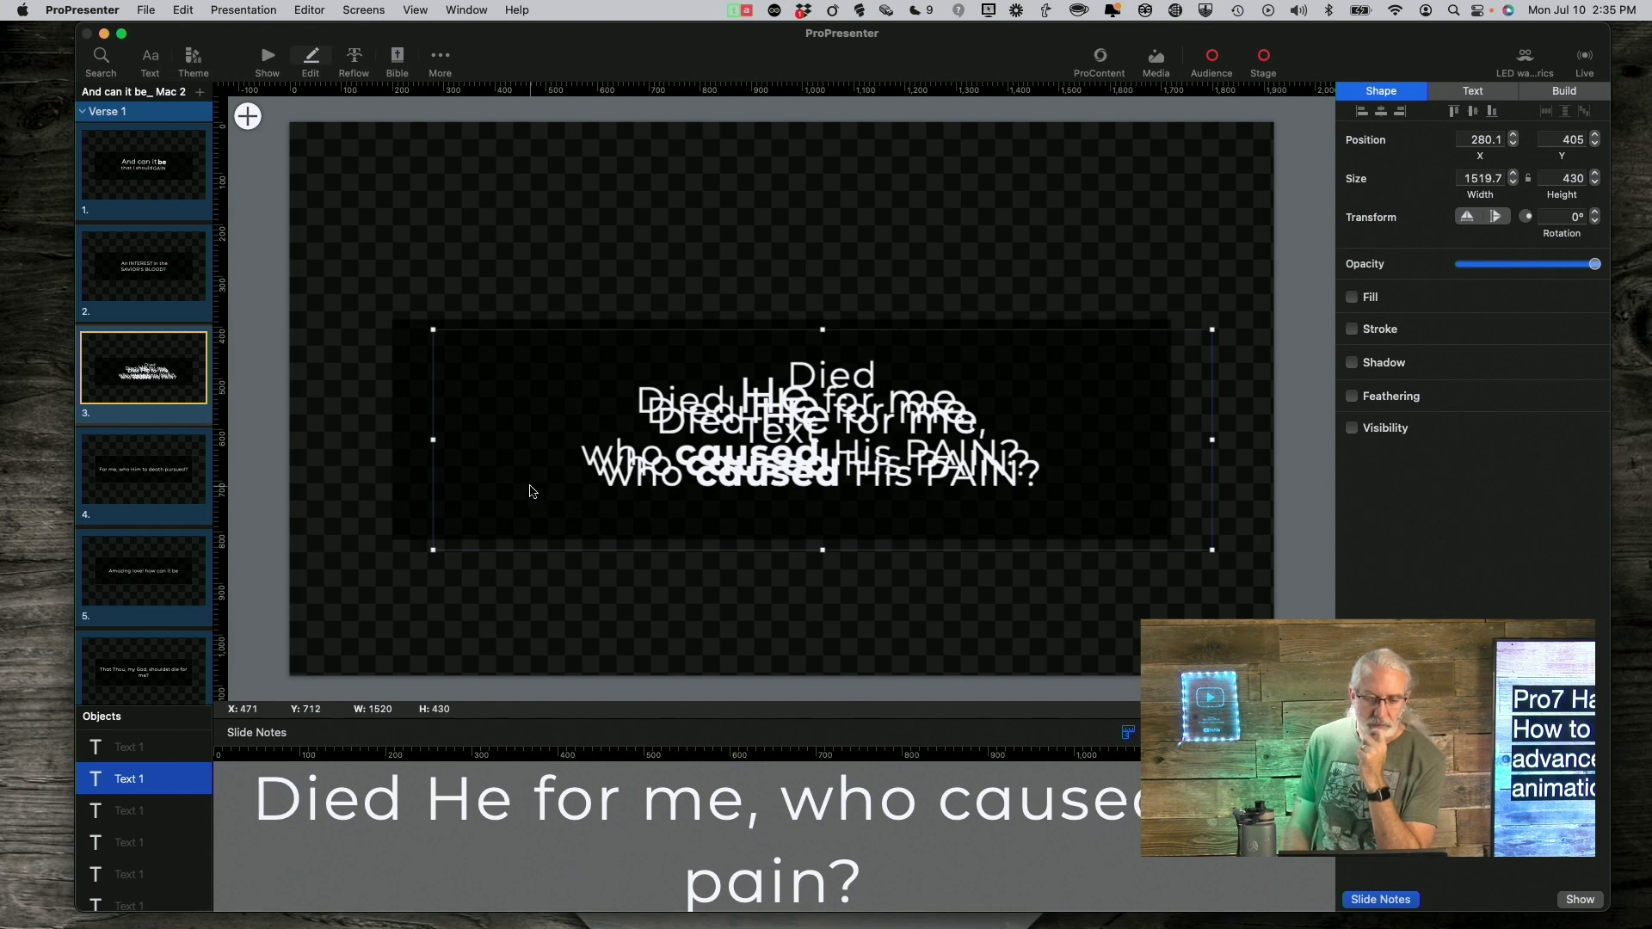
{"action": "left_click_drag", "start_coordinate": [531, 491], "coordinate": [487, 485]}
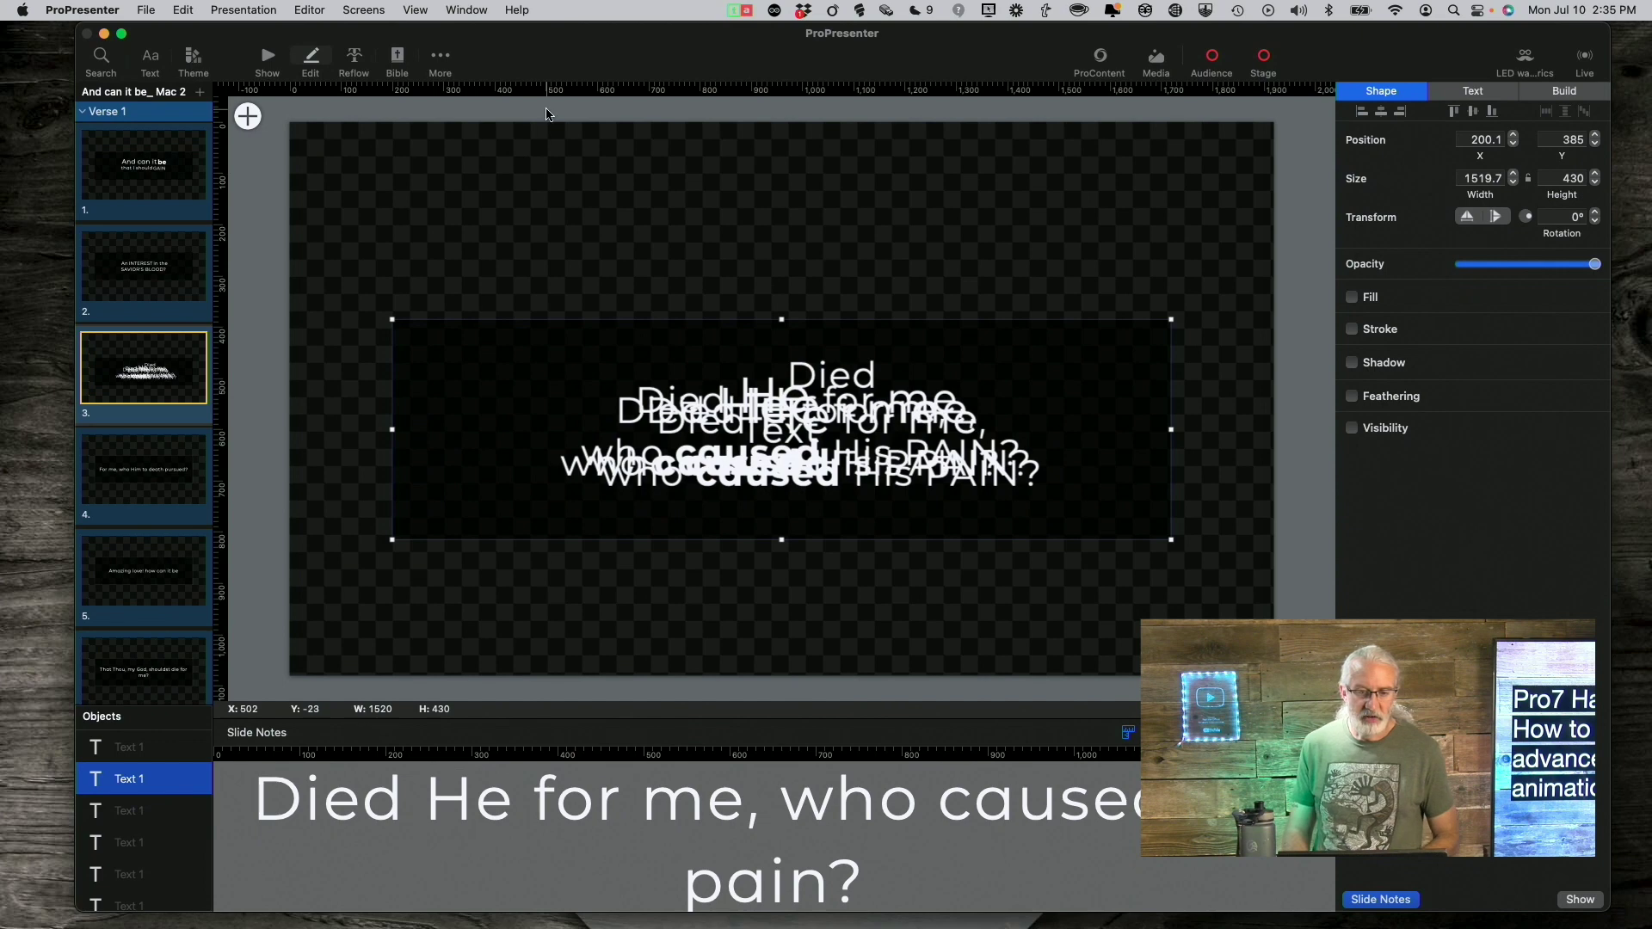
Step: Add two horizontal guides marking the two lyric lines and a vertical guide at the start of "Died" in the centered copy
{"action": "left_click_drag", "start_coordinate": [563, 91], "coordinate": [562, 422]}
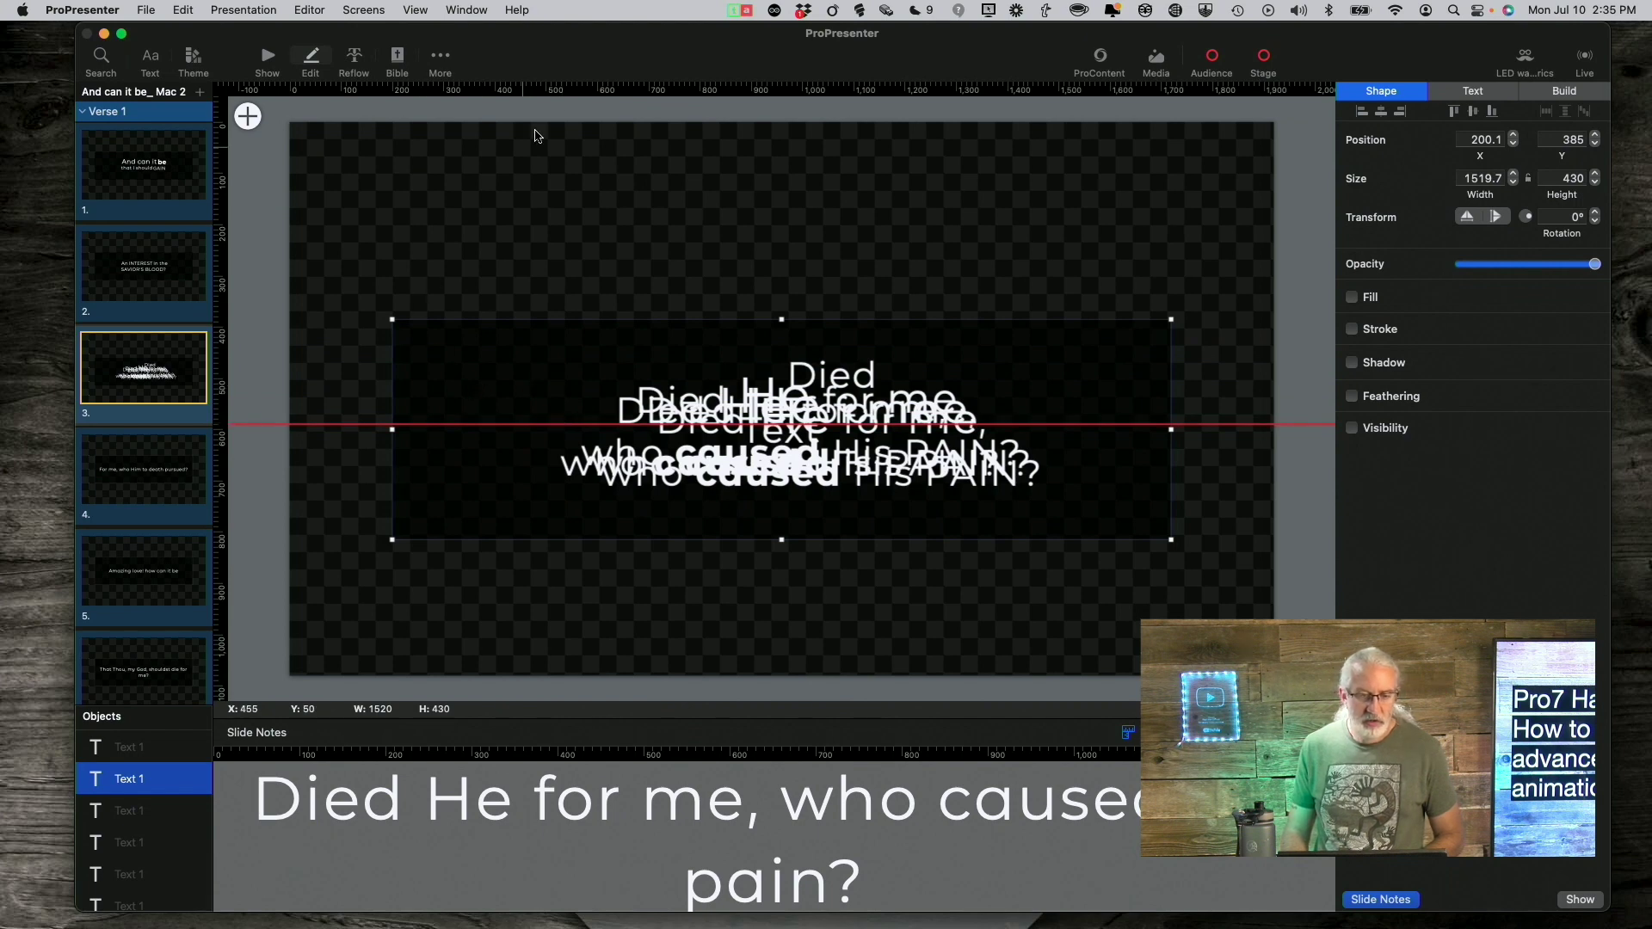
{"action": "left_click_drag", "start_coordinate": [575, 90], "coordinate": [526, 467]}
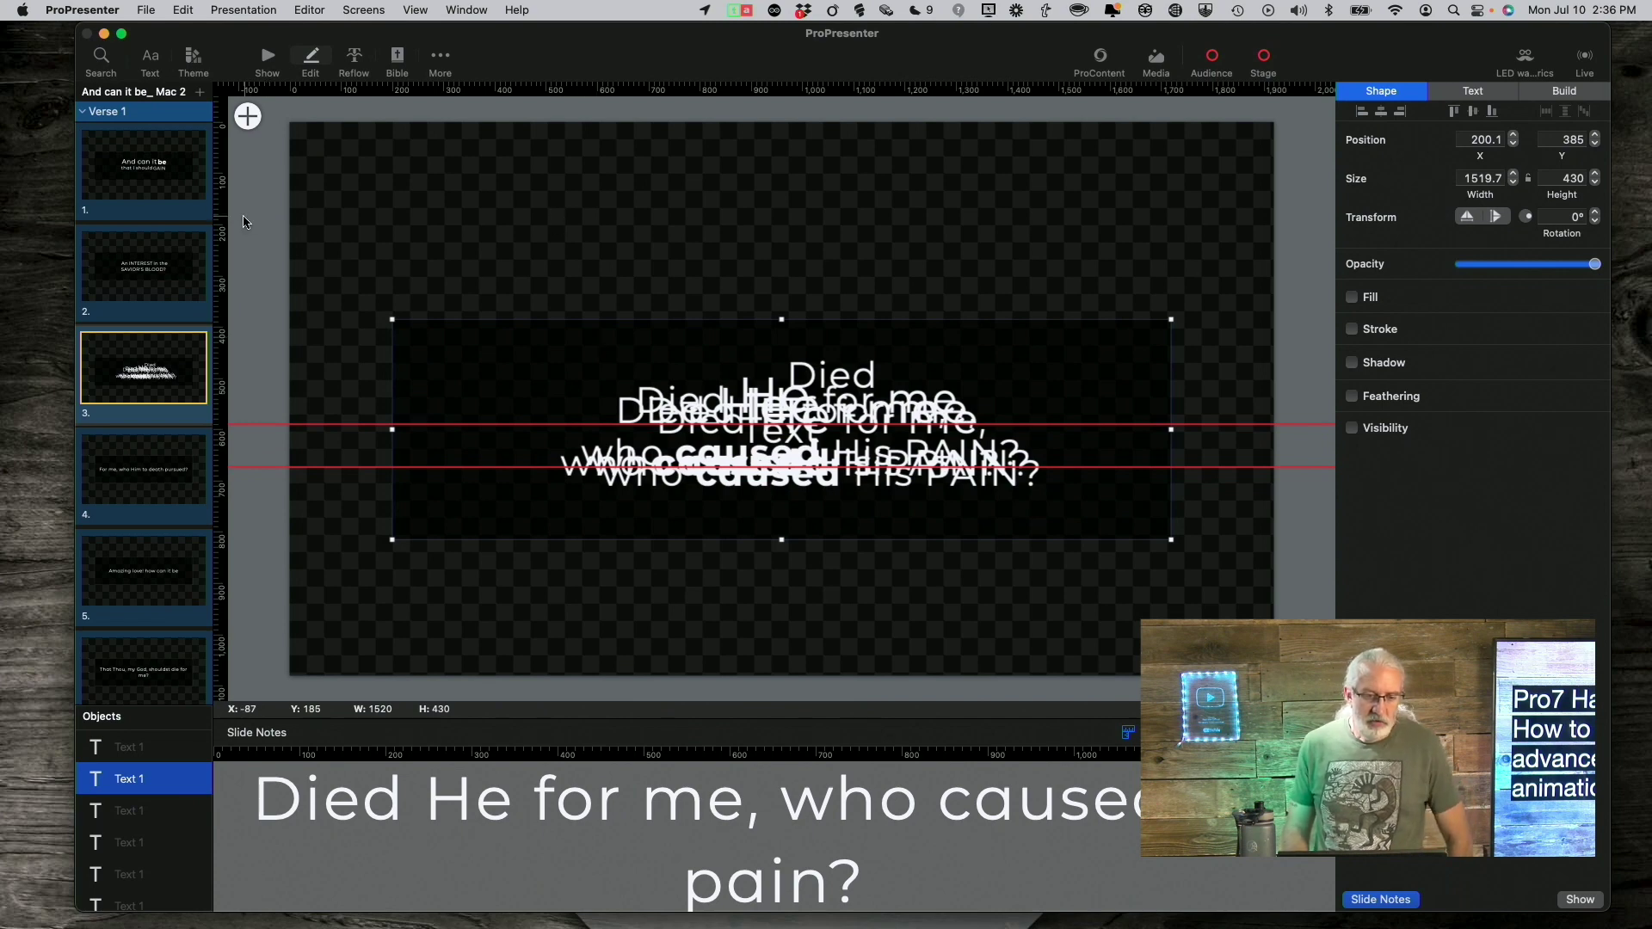
{"action": "left_click_drag", "start_coordinate": [245, 222], "coordinate": [618, 228]}
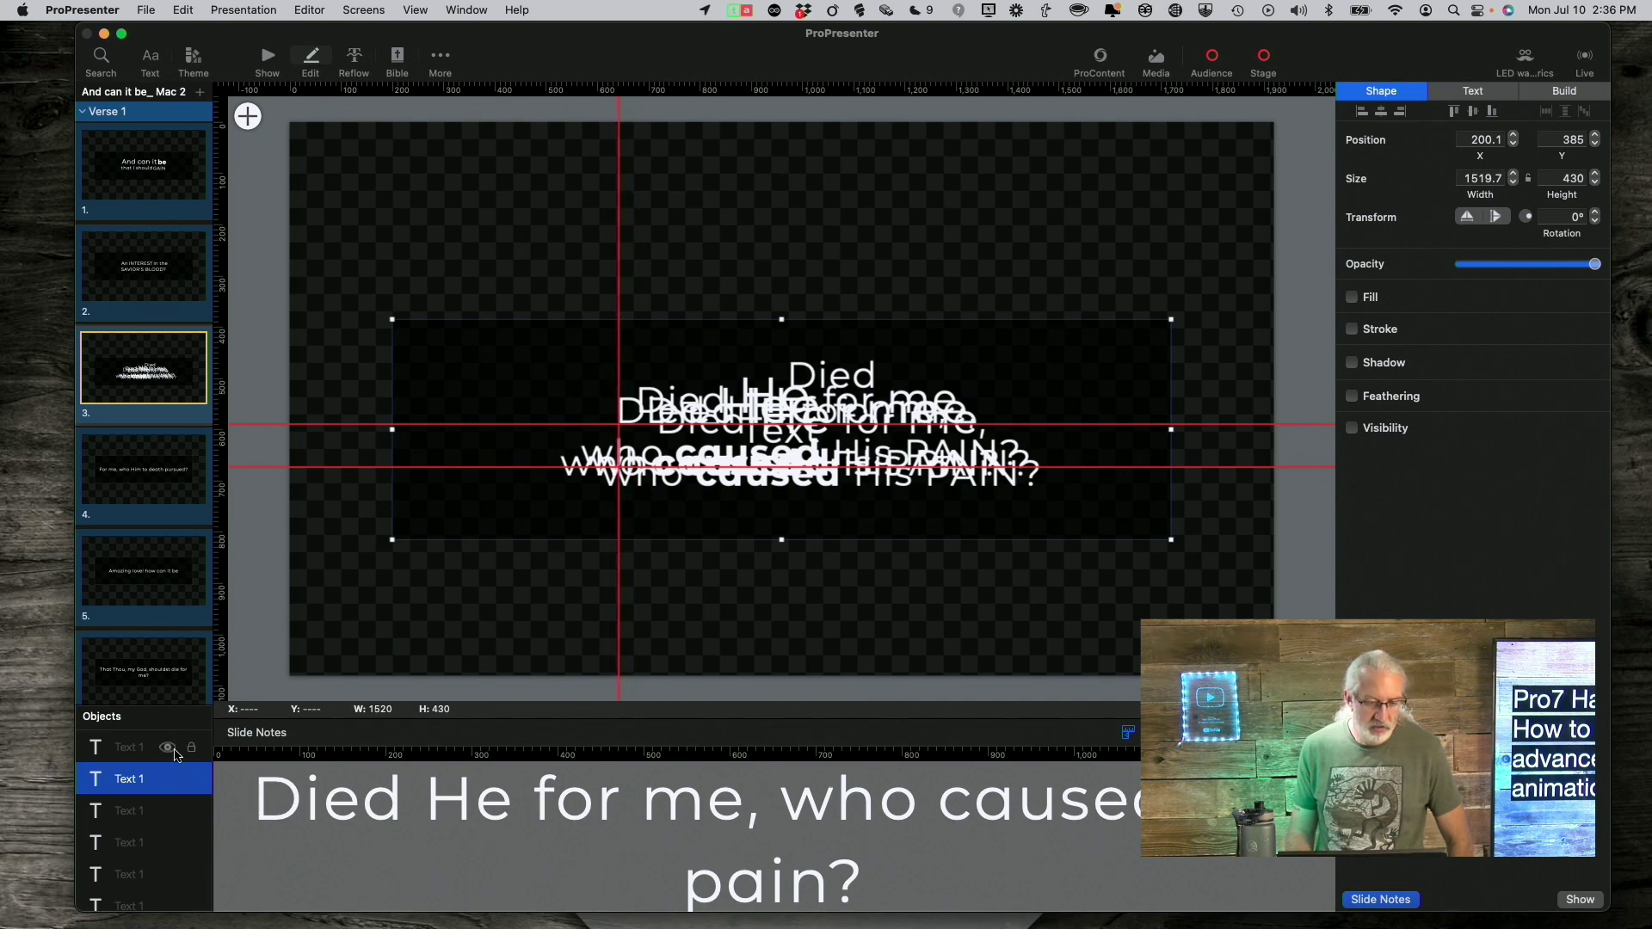
Step: Hide the third, fourth and fifth lyric copies, and add a vertical guide at the start of "who" in the centered lyric
{"action": "left_click", "coordinate": [168, 812]}
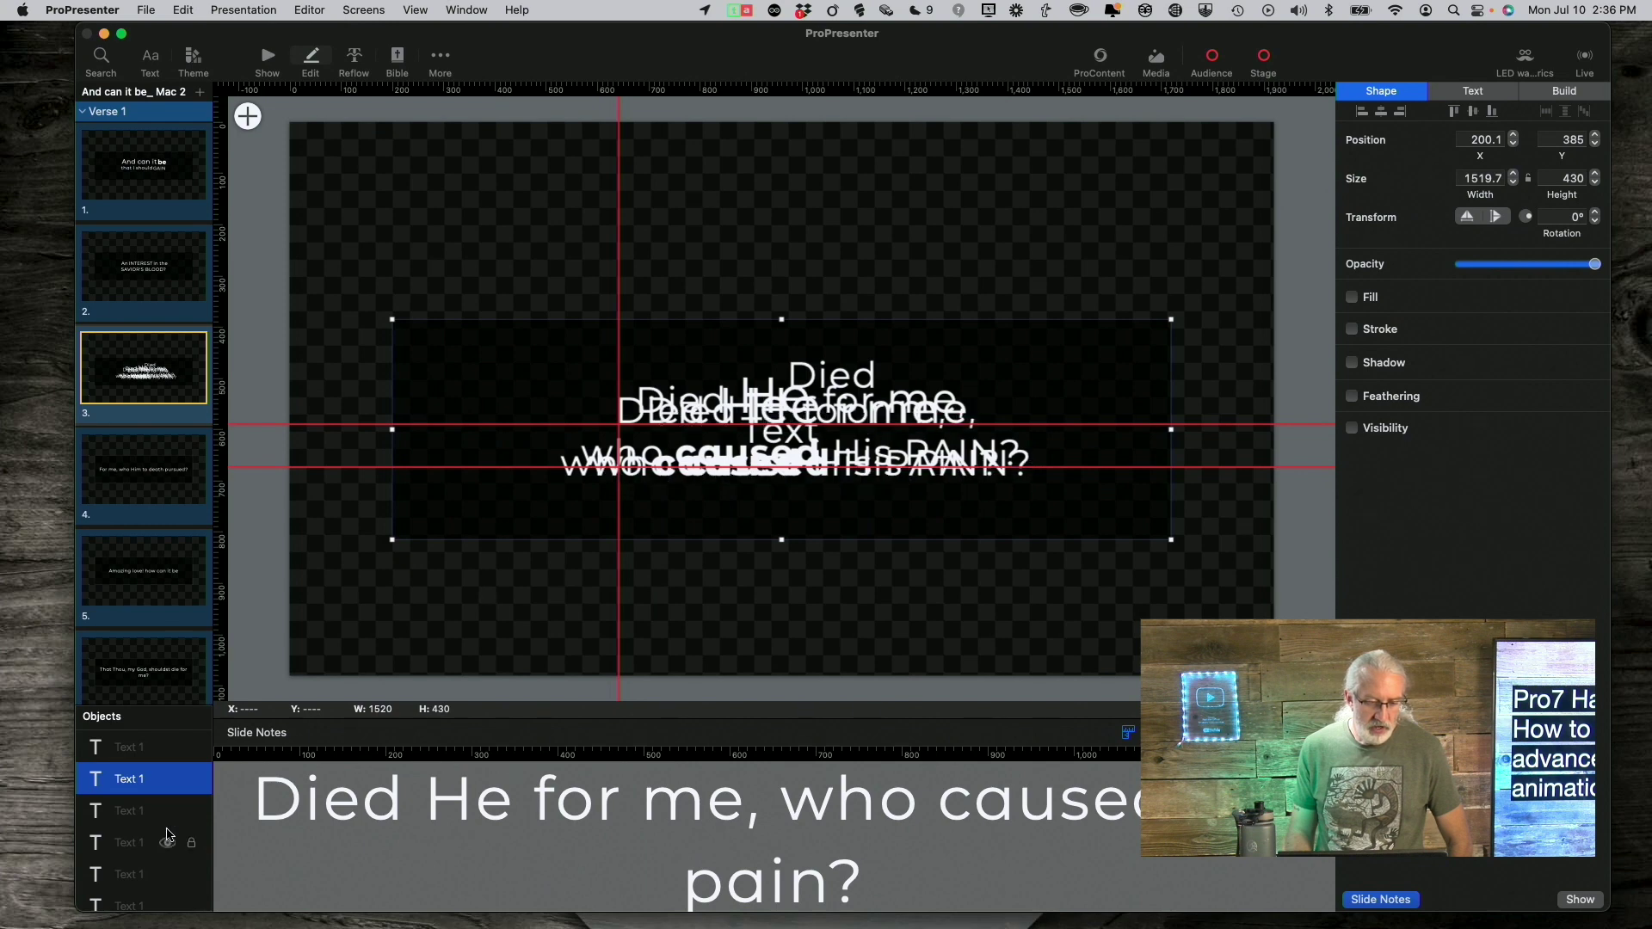
{"action": "left_click", "coordinate": [167, 845]}
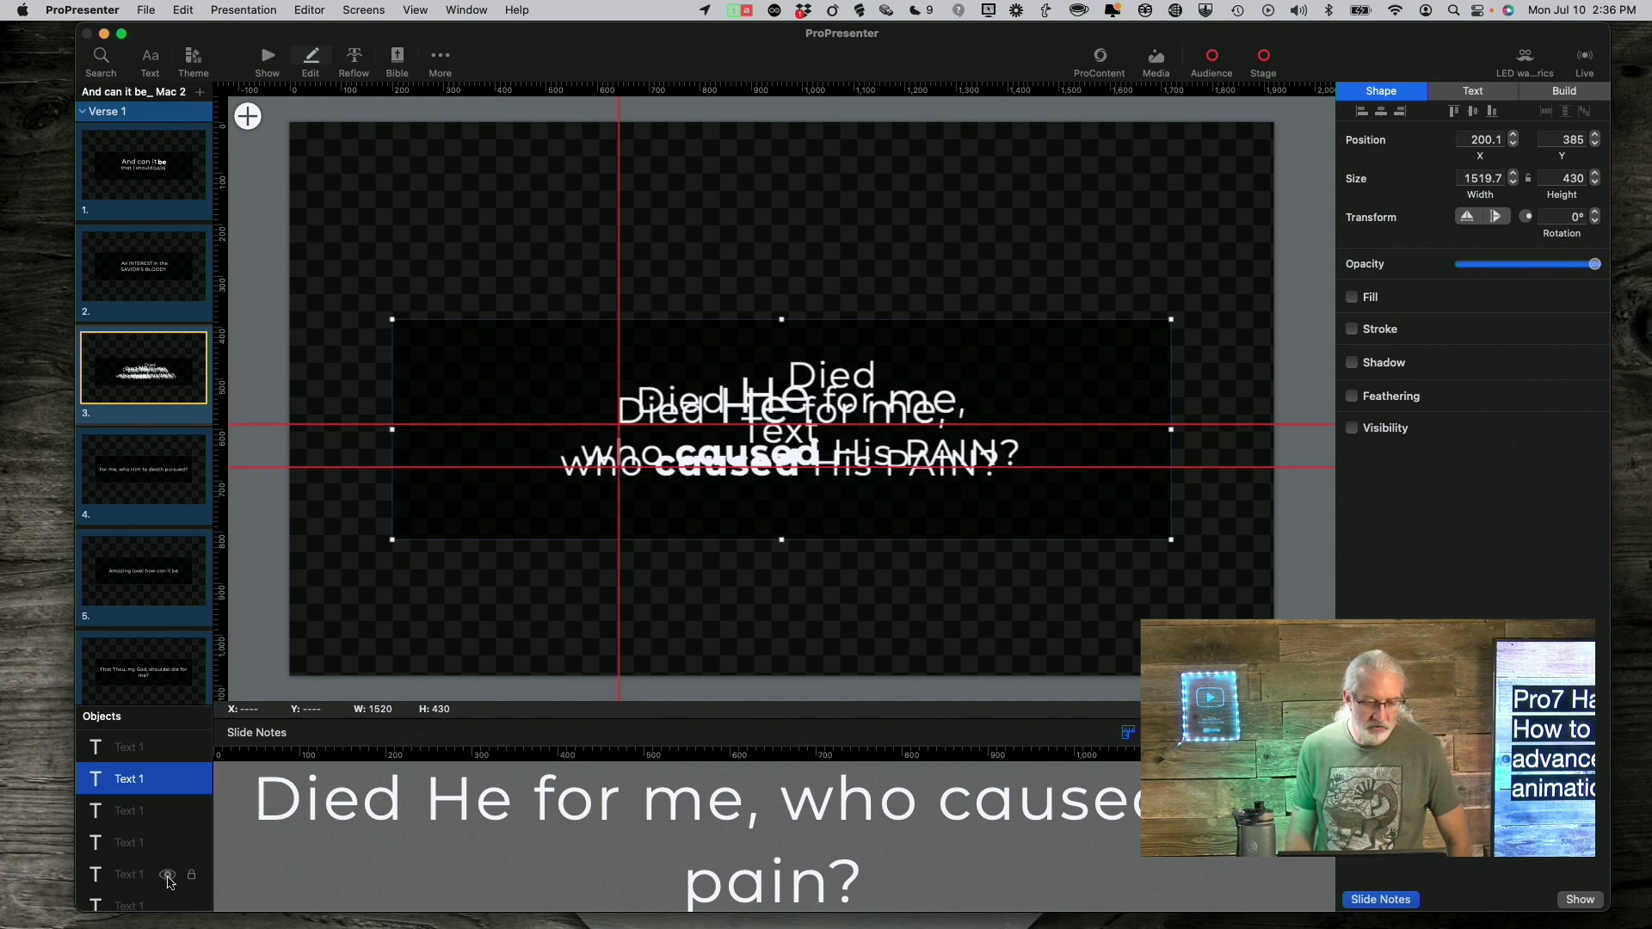
{"action": "left_click", "coordinate": [168, 876]}
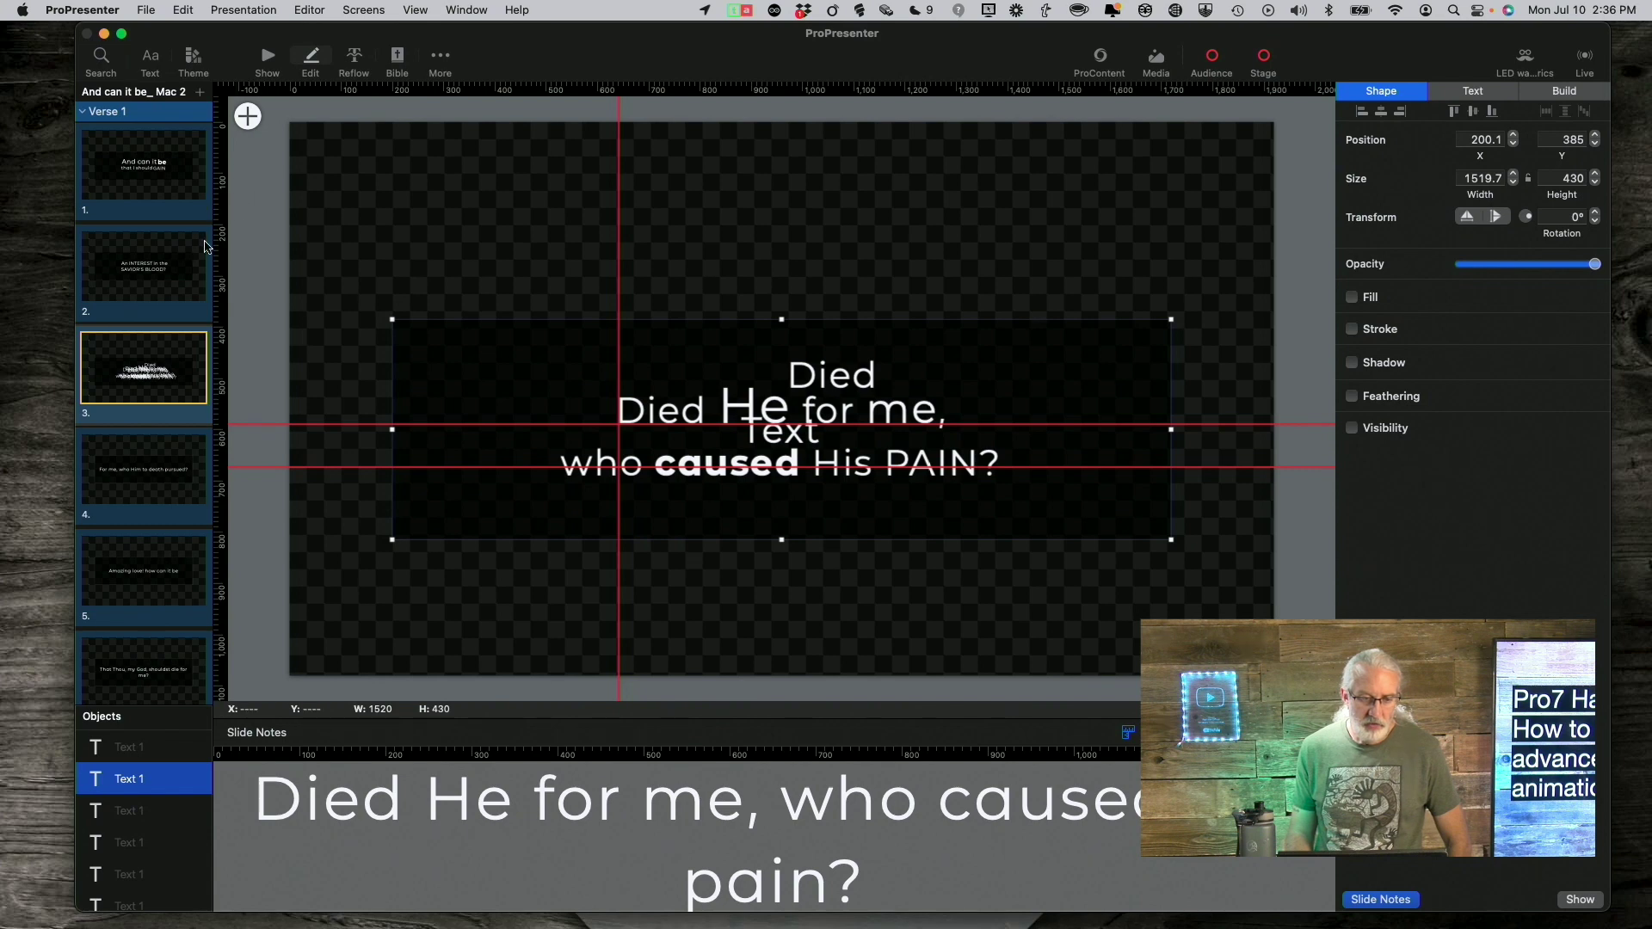
{"action": "left_click_drag", "start_coordinate": [219, 249], "coordinate": [561, 281]}
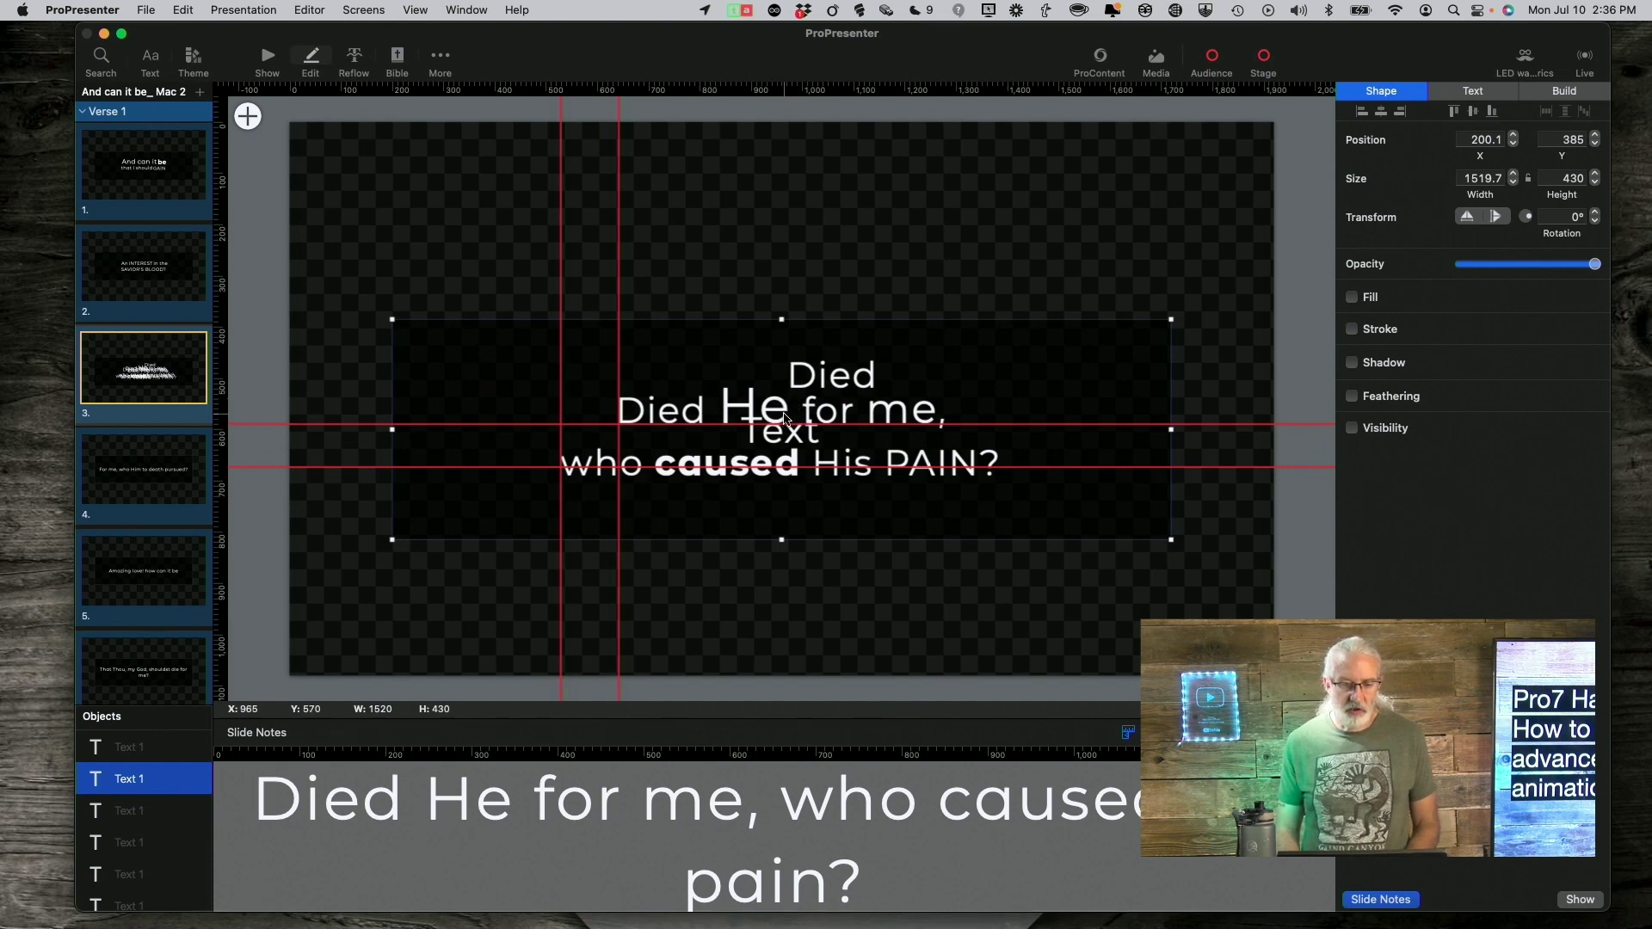
Step: Trim the second lyric copy down to the word "He" by deleting the text before and after it
{"action": "double_click", "coordinate": [714, 414]}
{"action": "left_click_drag", "start_coordinate": [719, 411], "coordinate": [629, 409]}
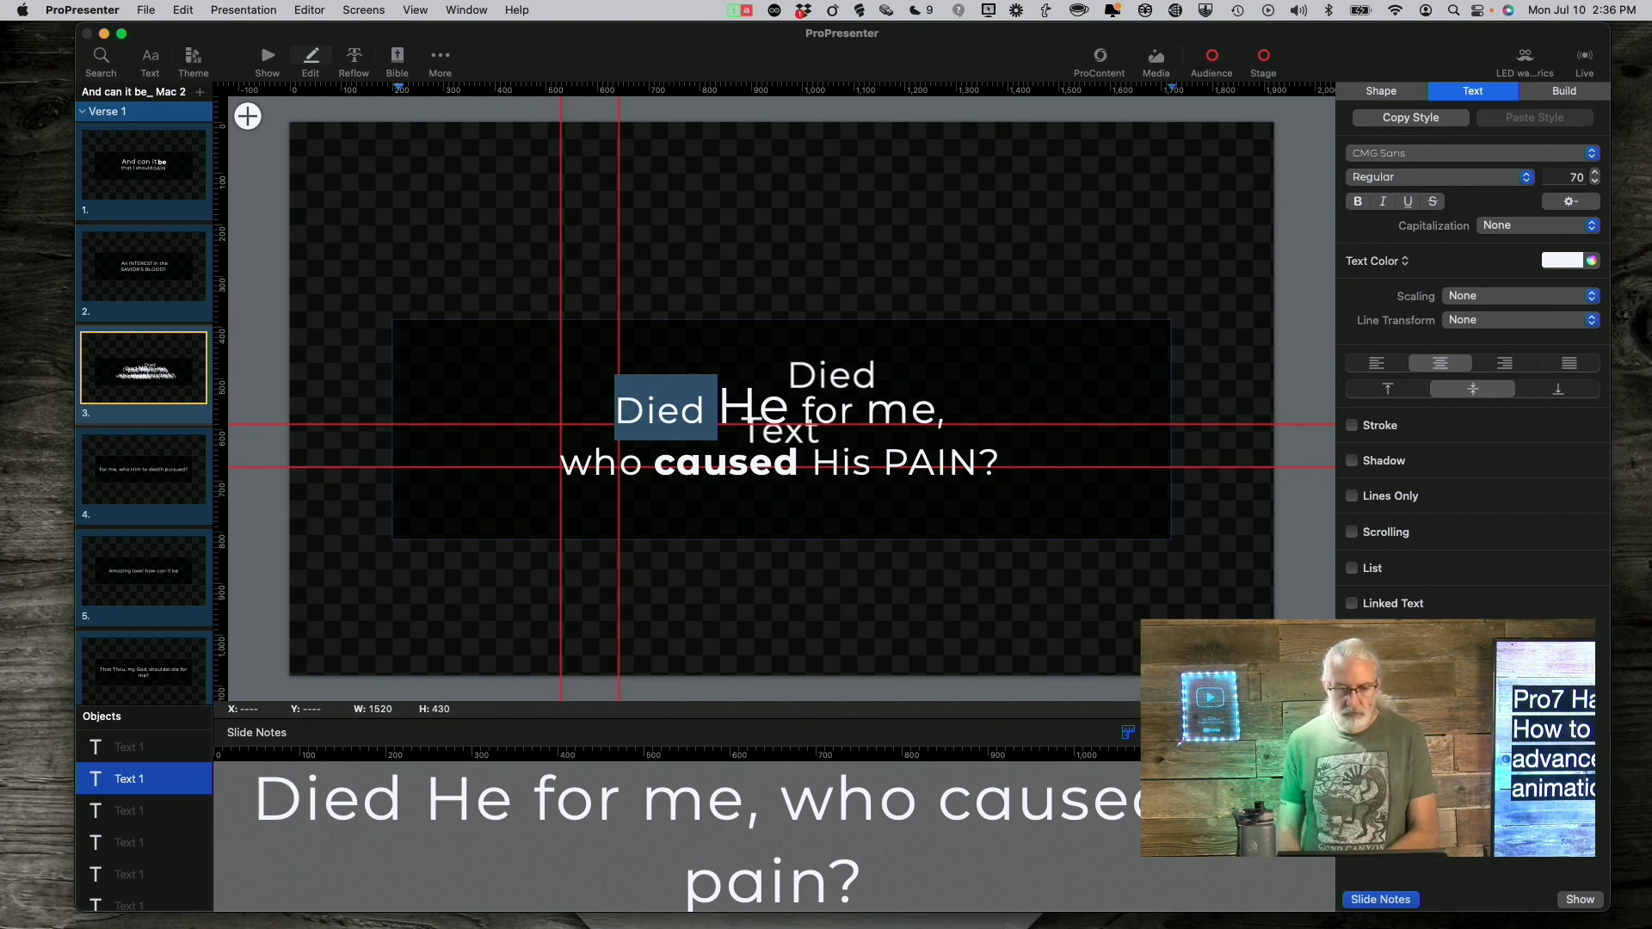
{"action": "key", "text": "BackSpace"}
{"action": "left_click", "coordinate": [738, 409]}
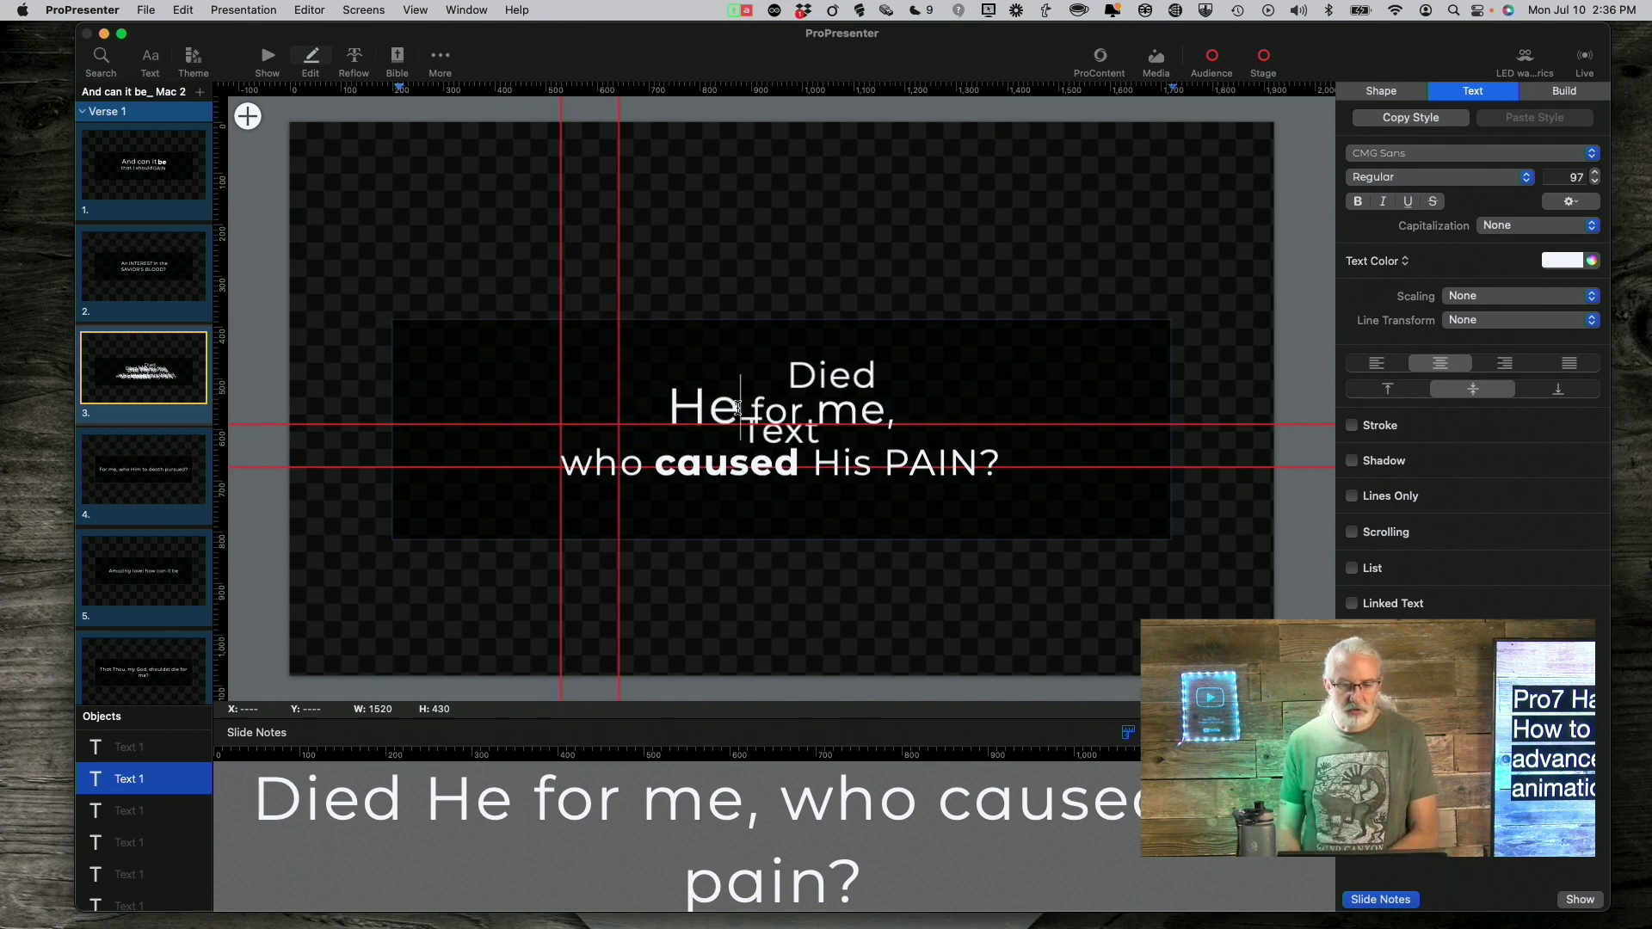
{"action": "left_click_drag", "start_coordinate": [738, 408], "coordinate": [893, 484]}
{"action": "key", "text": "BackSpace"}
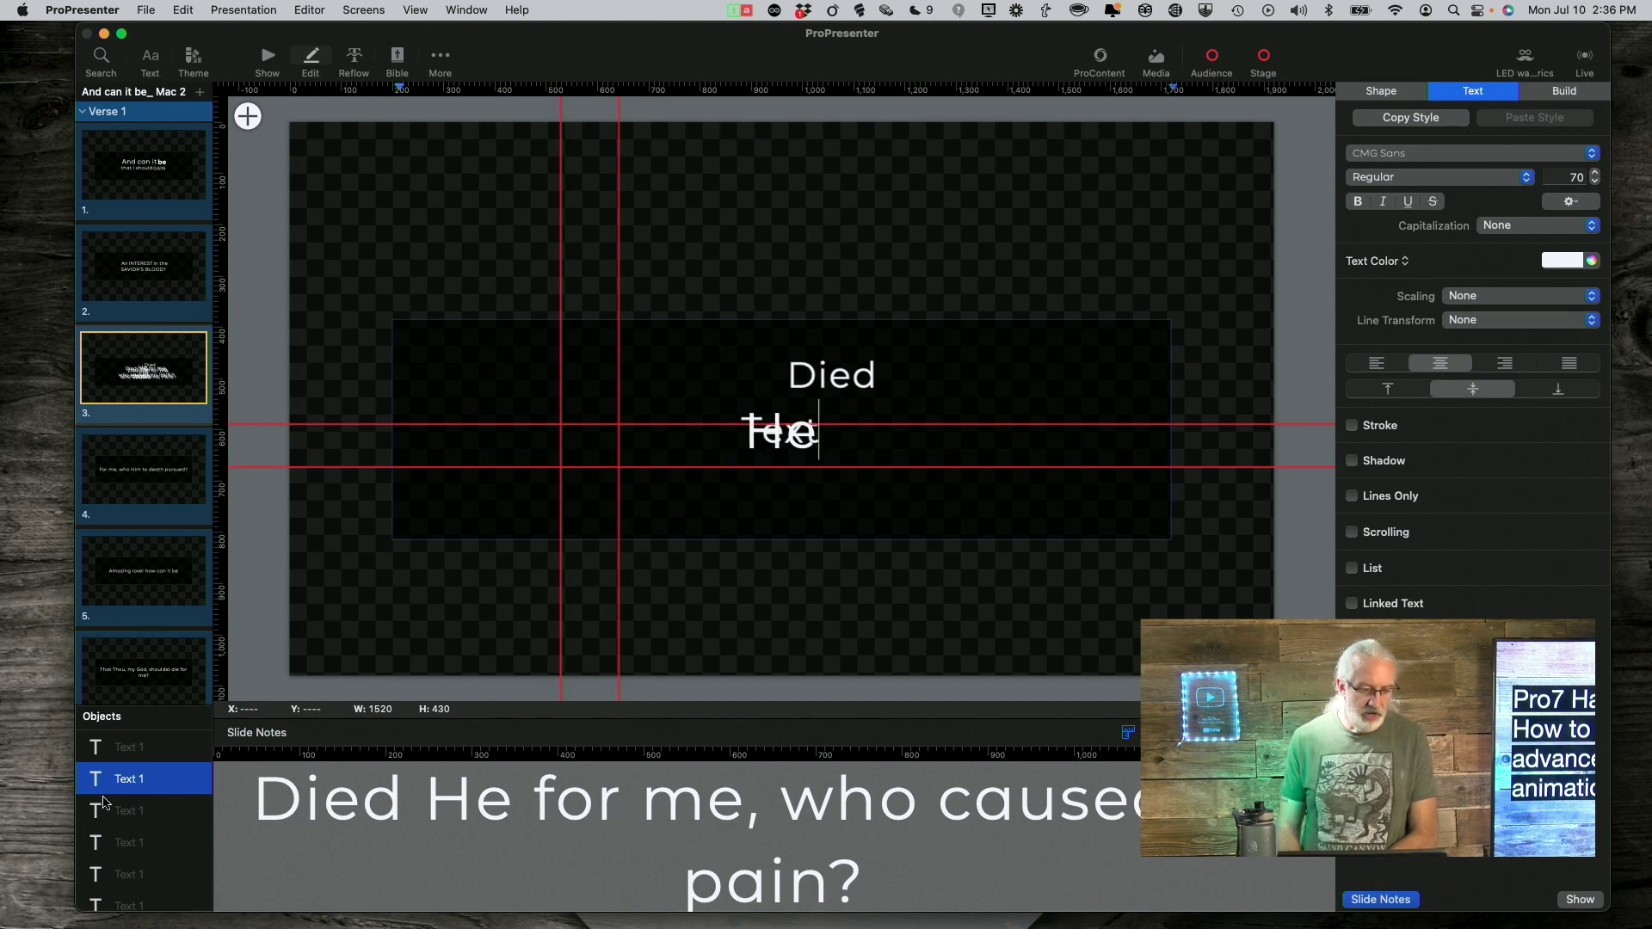
Step: Lock and hide the "He" object, and make the third lyric copy visible, unlocked and selected
{"action": "left_click", "coordinate": [190, 779]}
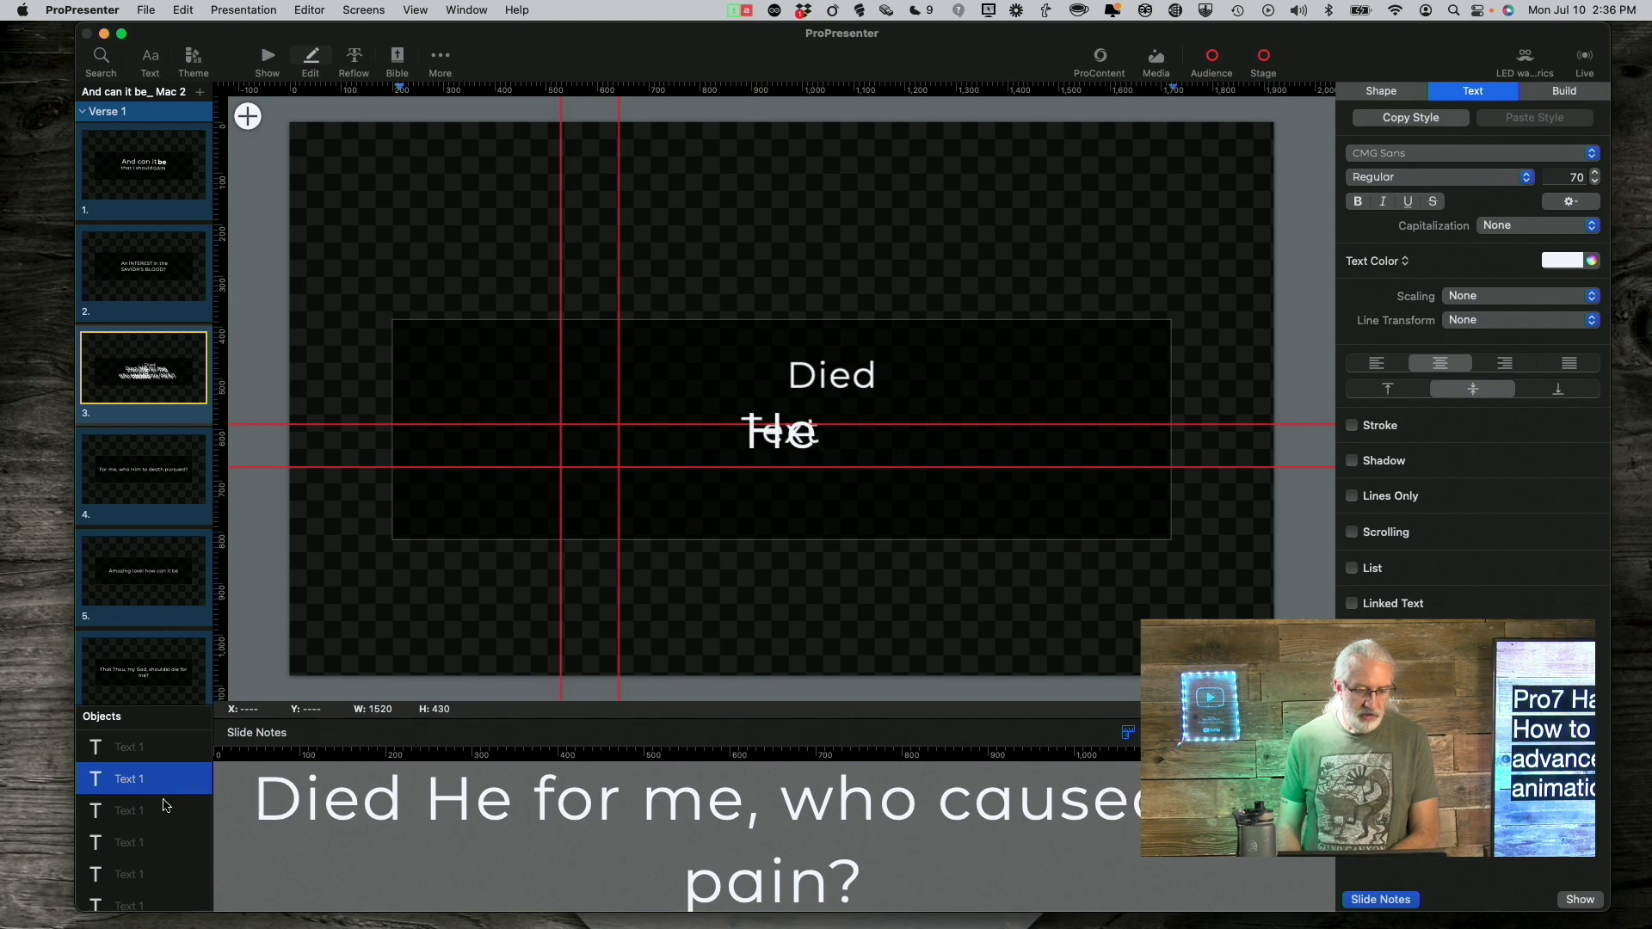
{"action": "left_click", "coordinate": [171, 811]}
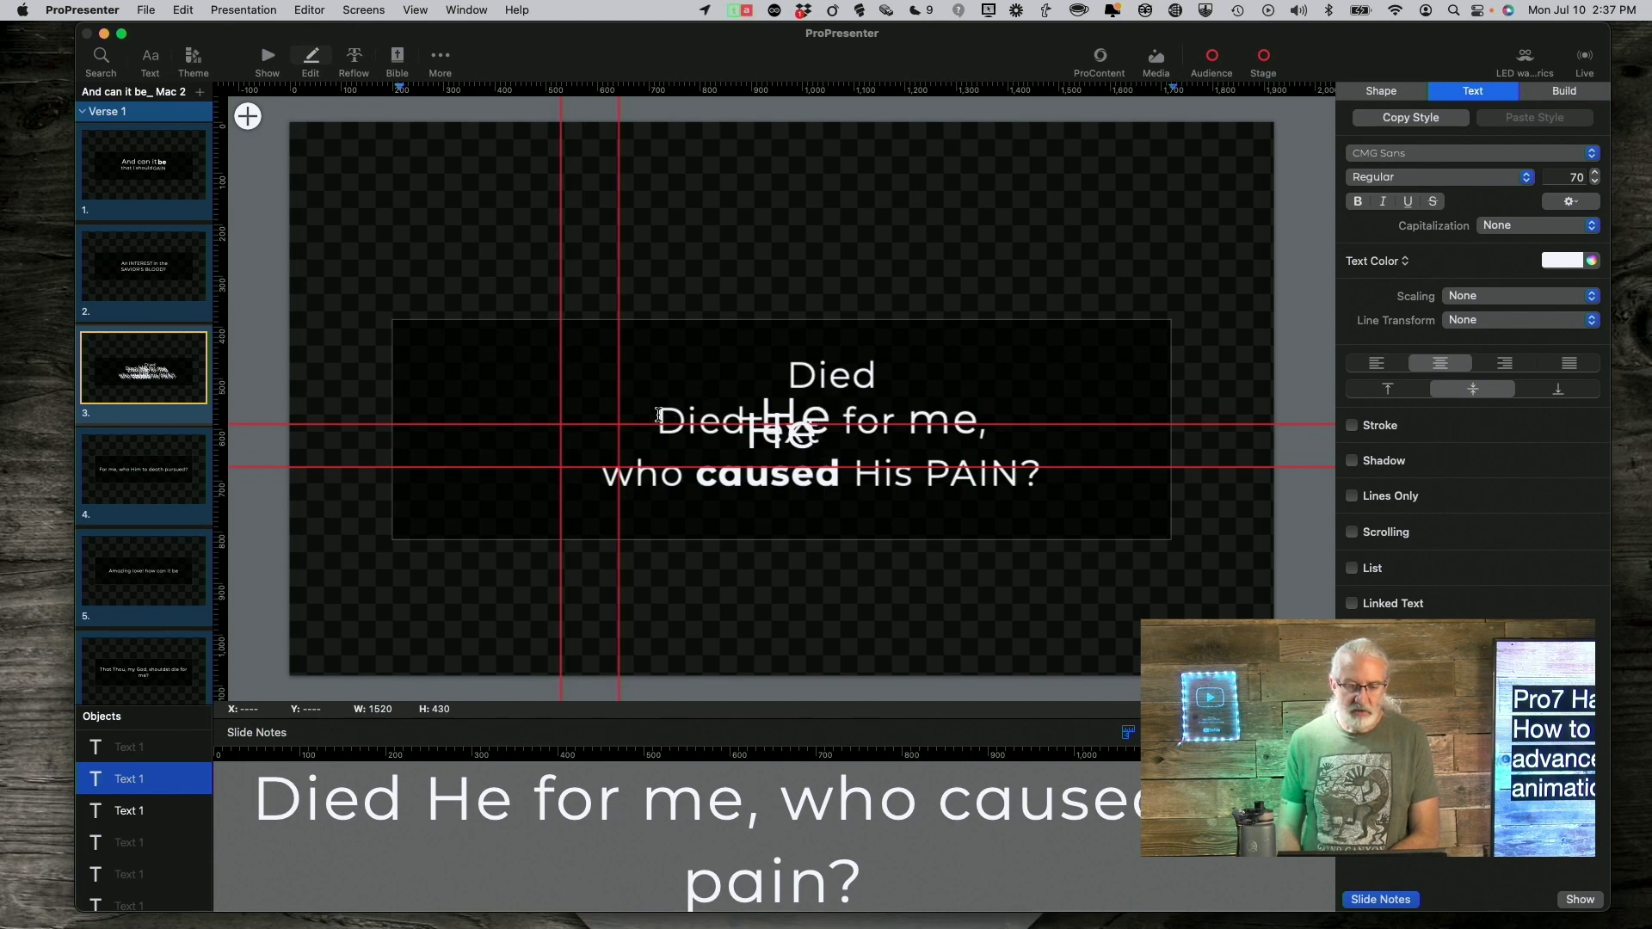
{"action": "key", "text": "shift+Right"}
{"action": "key", "text": "shift+Right"}
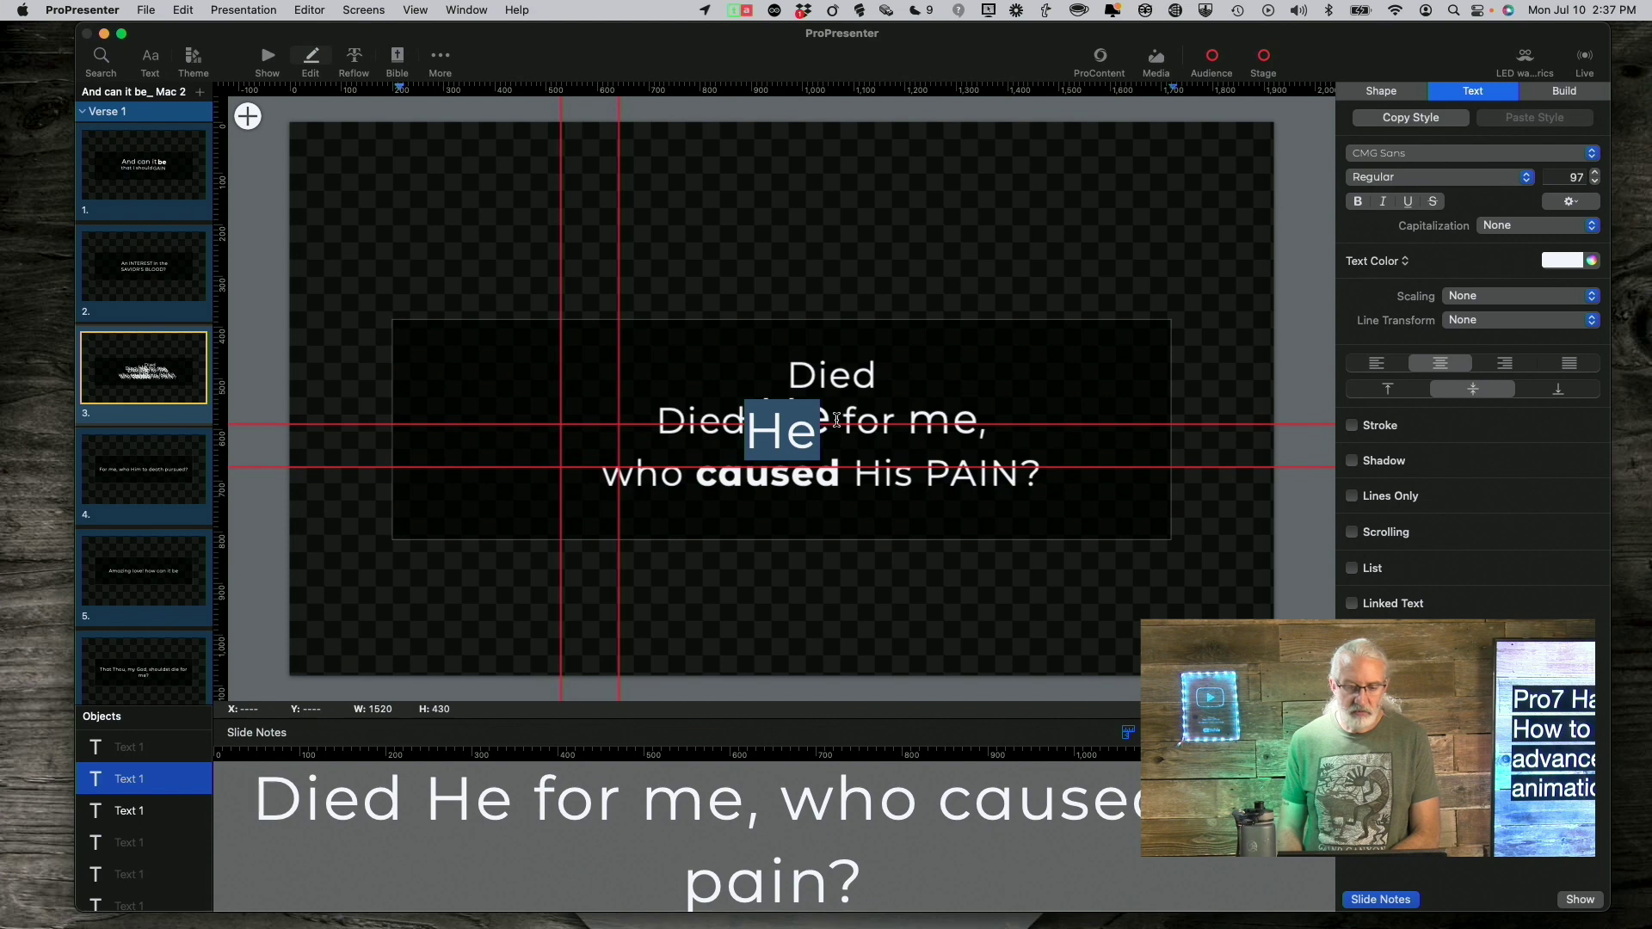
{"action": "left_click", "coordinate": [126, 803]}
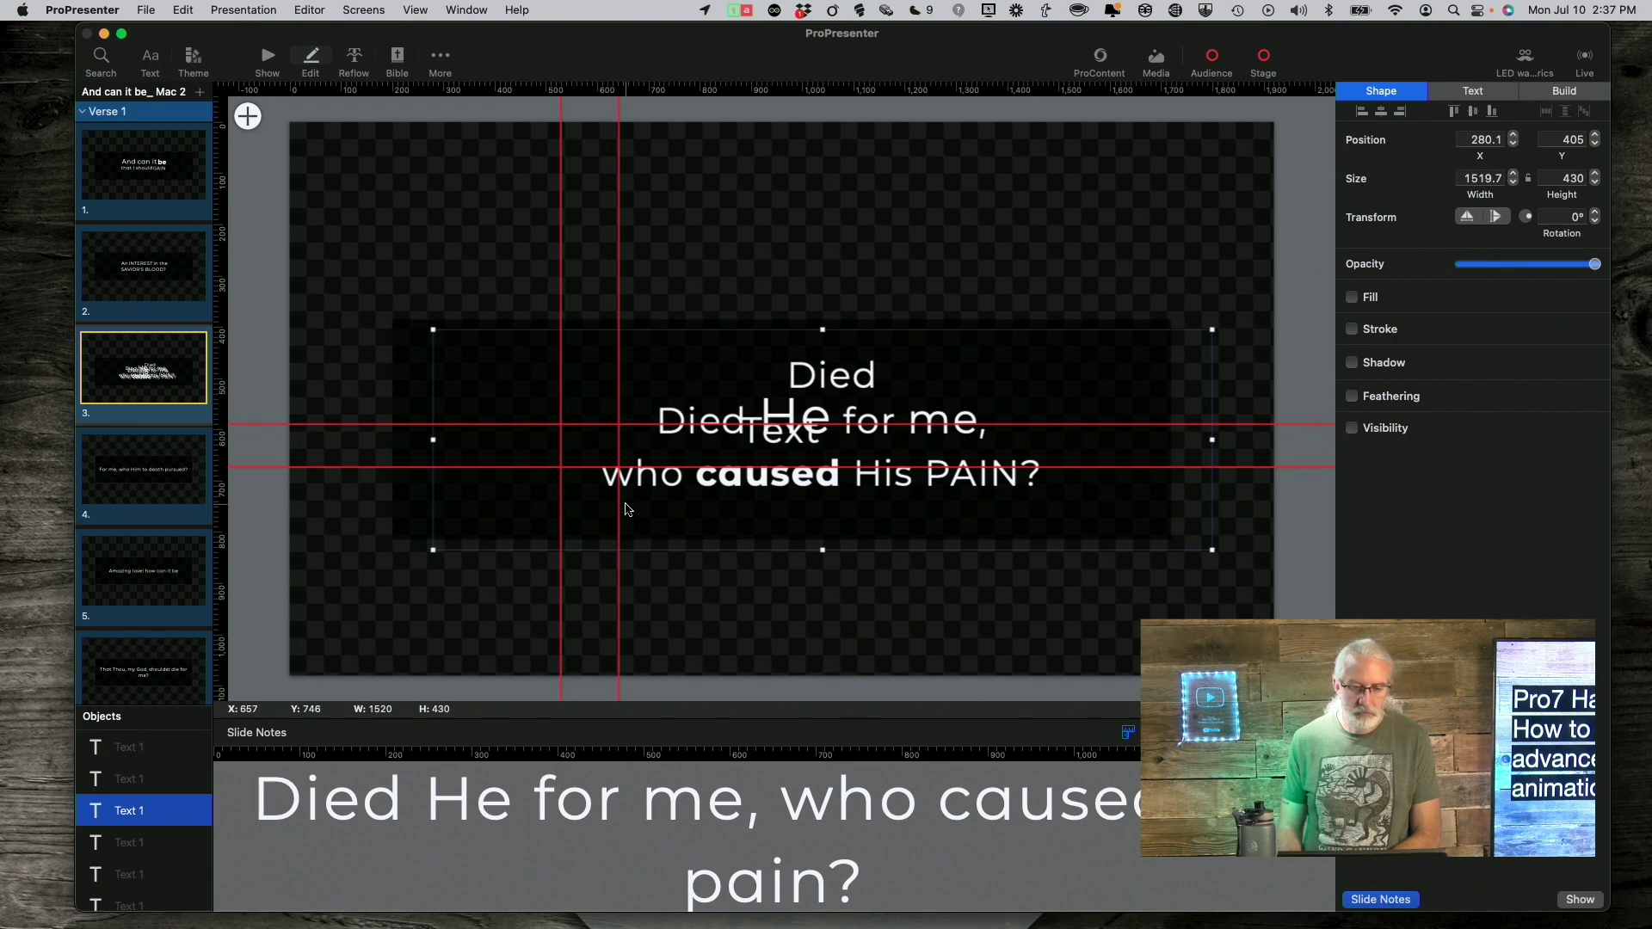
Step: Delete everything except "for me," from the third lyric copy and hide the locked "Died" object
{"action": "double_click", "coordinate": [660, 420]}
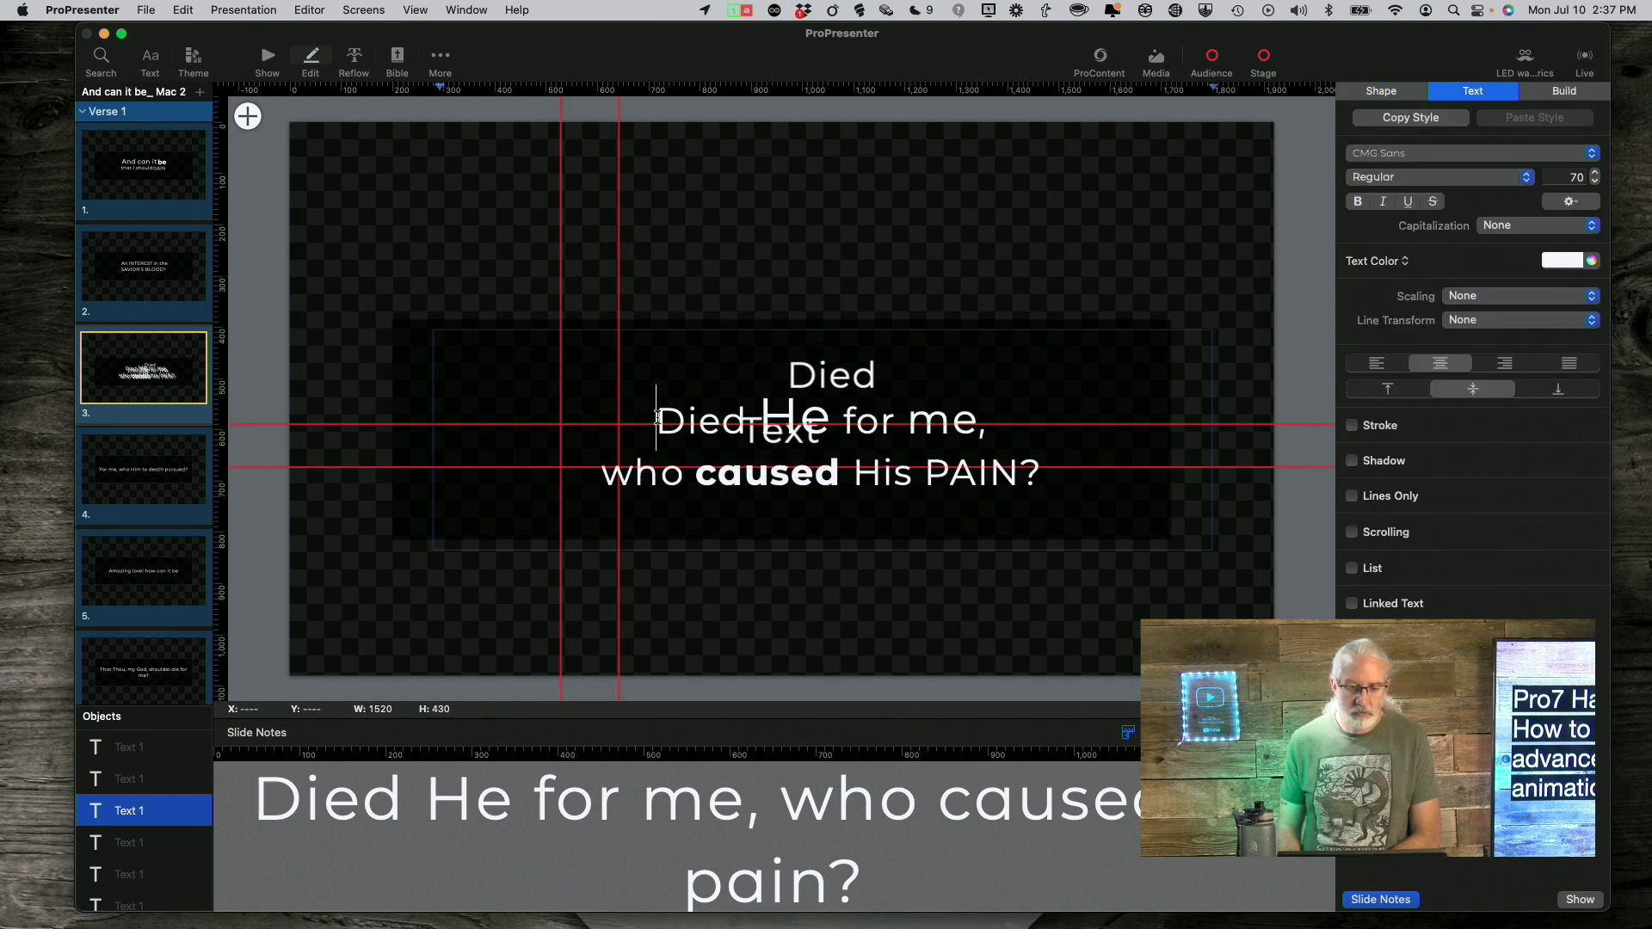
{"action": "left_click_drag", "start_coordinate": [658, 418], "coordinate": [847, 425]}
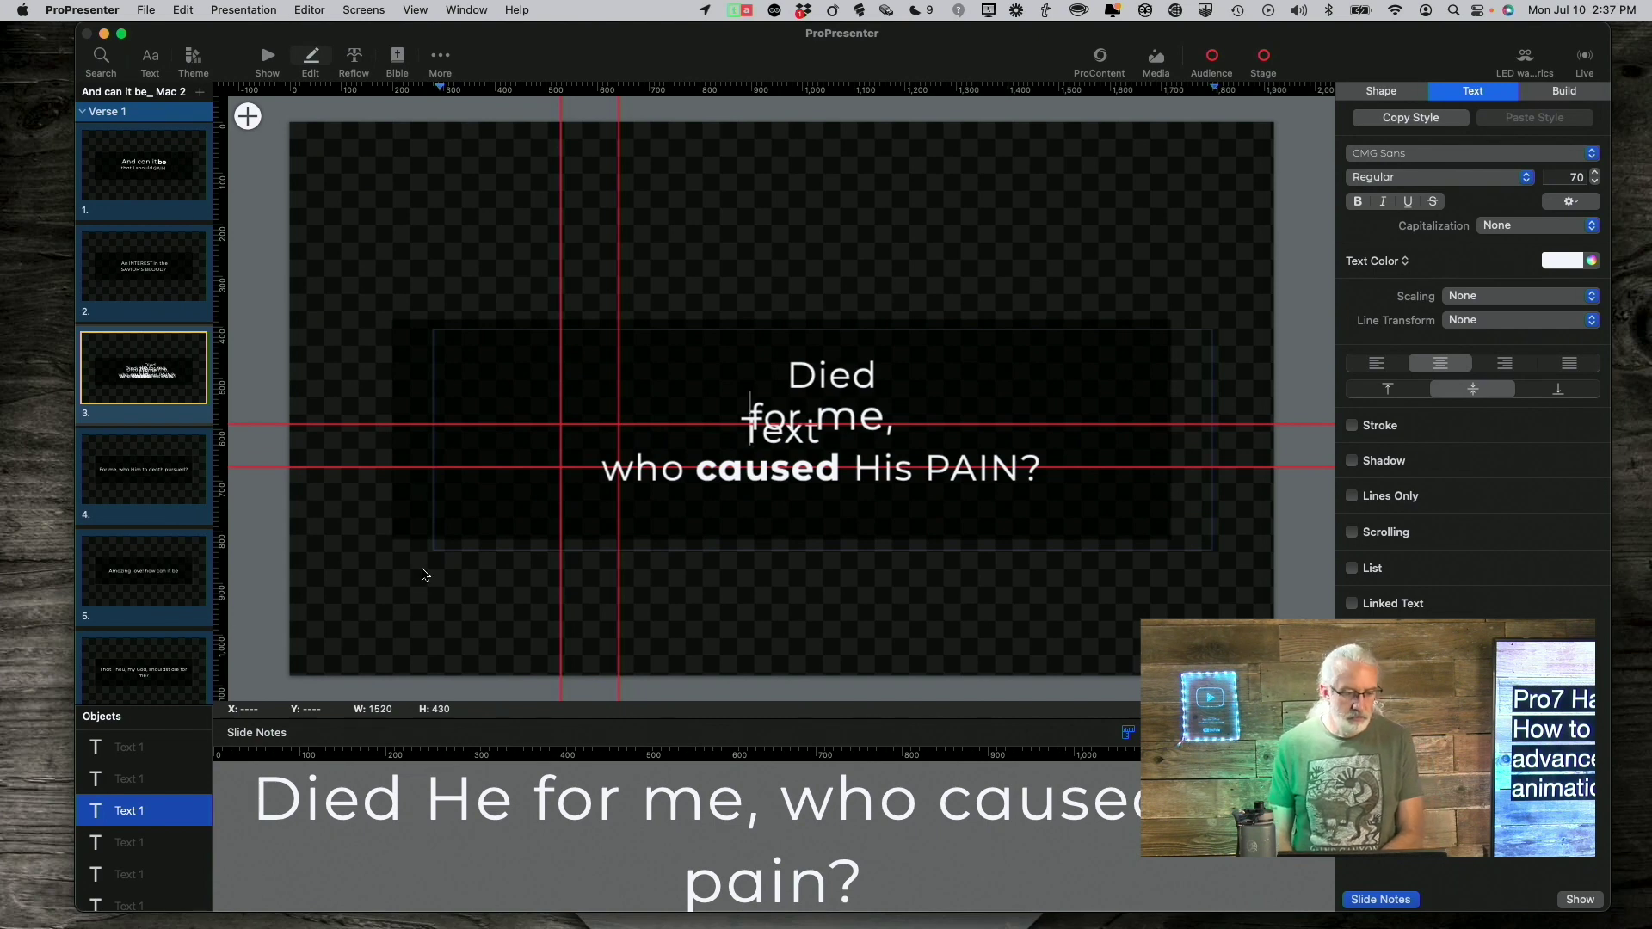
{"action": "left_click", "coordinate": [166, 748]}
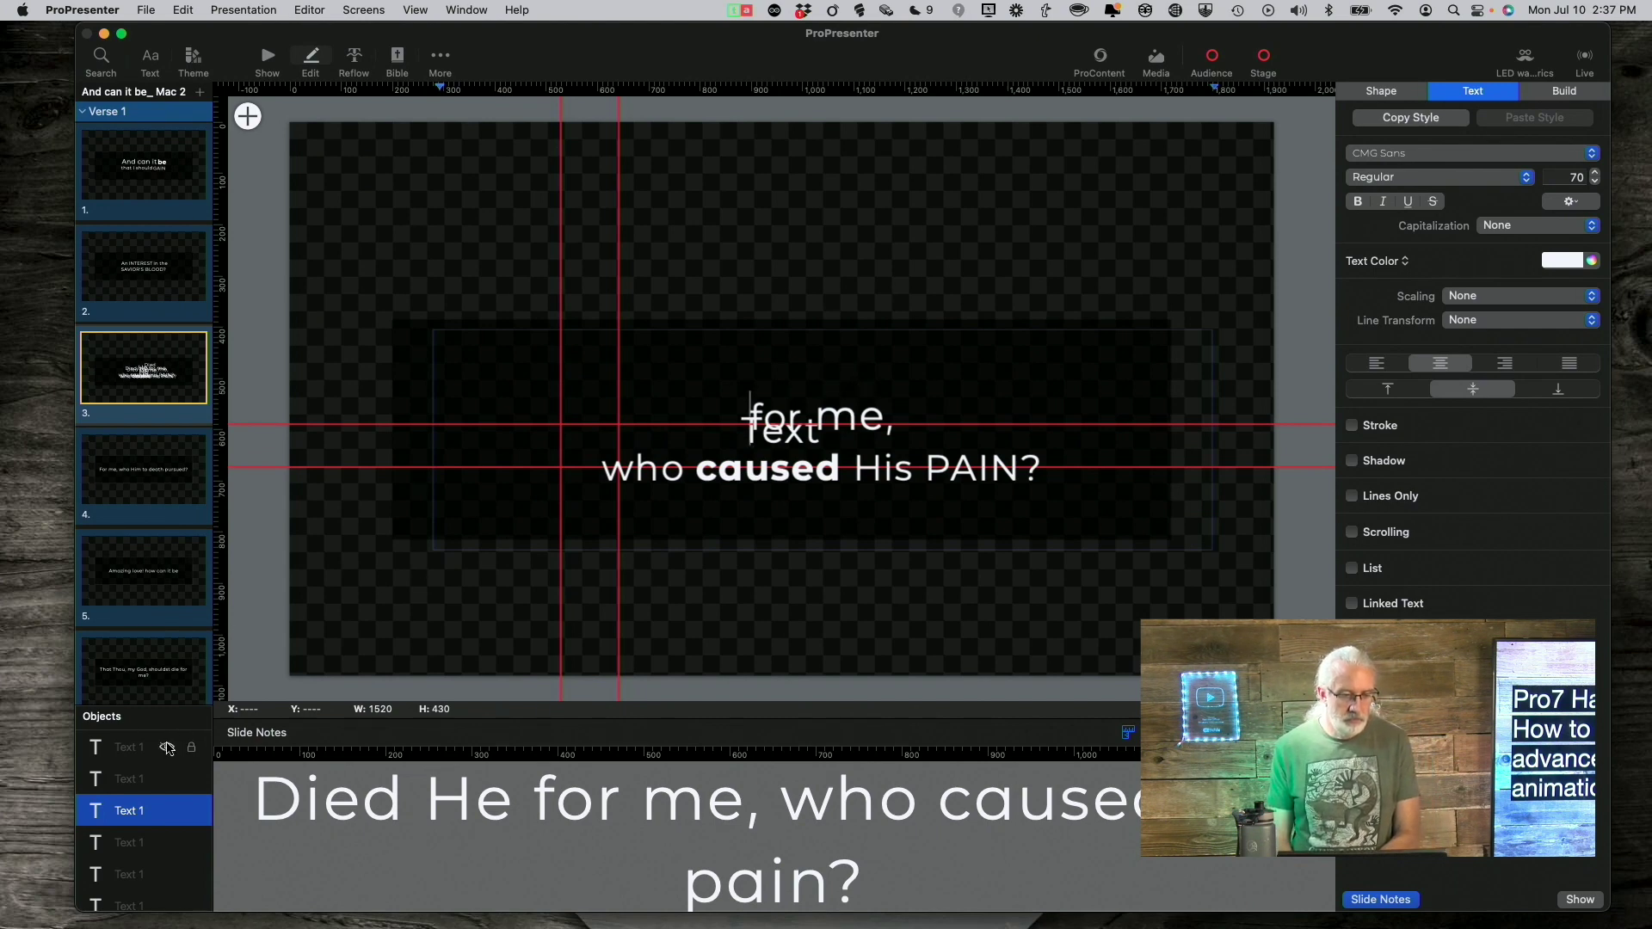
{"action": "left_click", "coordinate": [927, 418]}
{"action": "left_click_drag", "start_coordinate": [927, 418], "coordinate": [971, 573]}
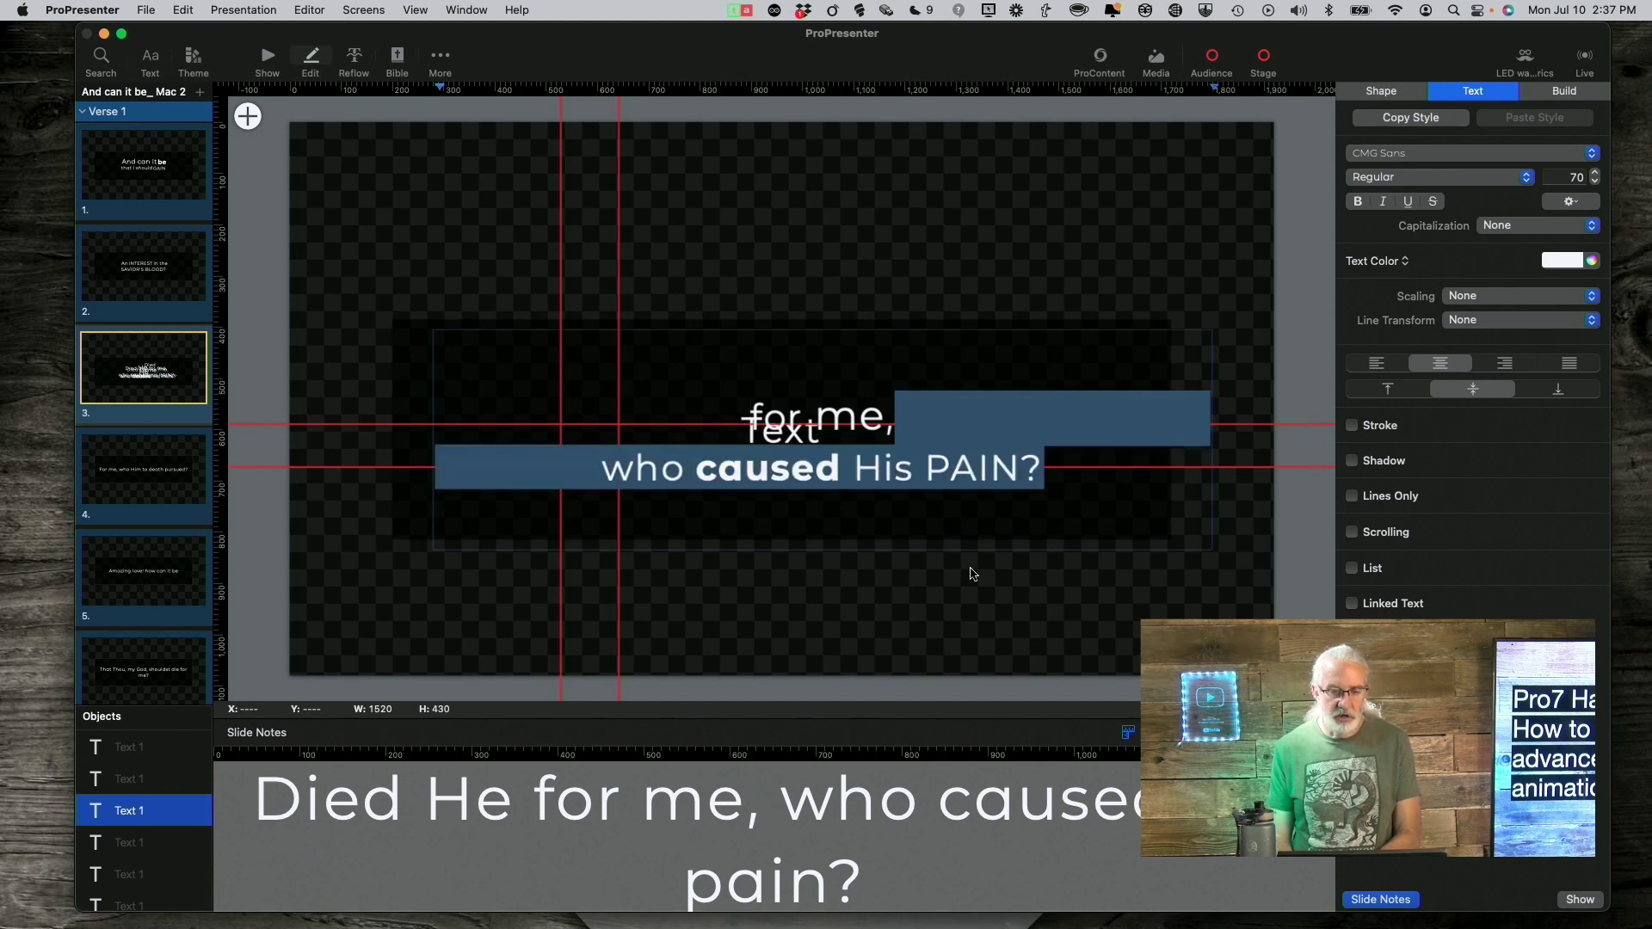
{"action": "key", "text": "BackSpace"}
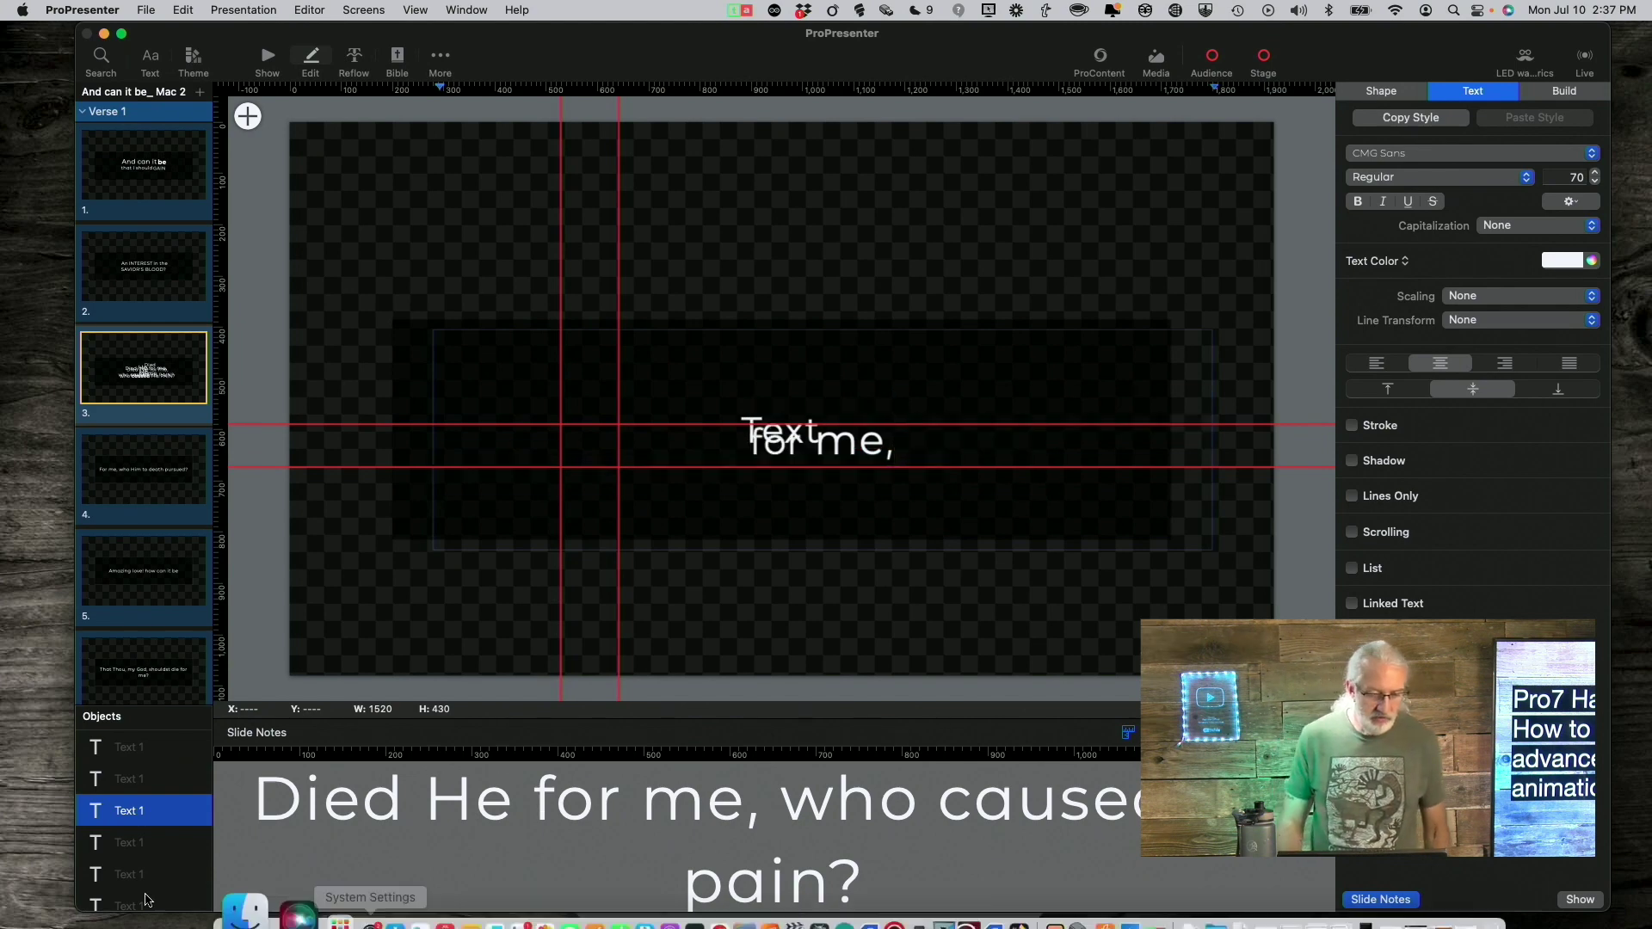
Step: Lock and hide the "for me," object, and make the fourth lyric copy unlocked and visible
{"action": "left_click", "coordinate": [112, 847]}
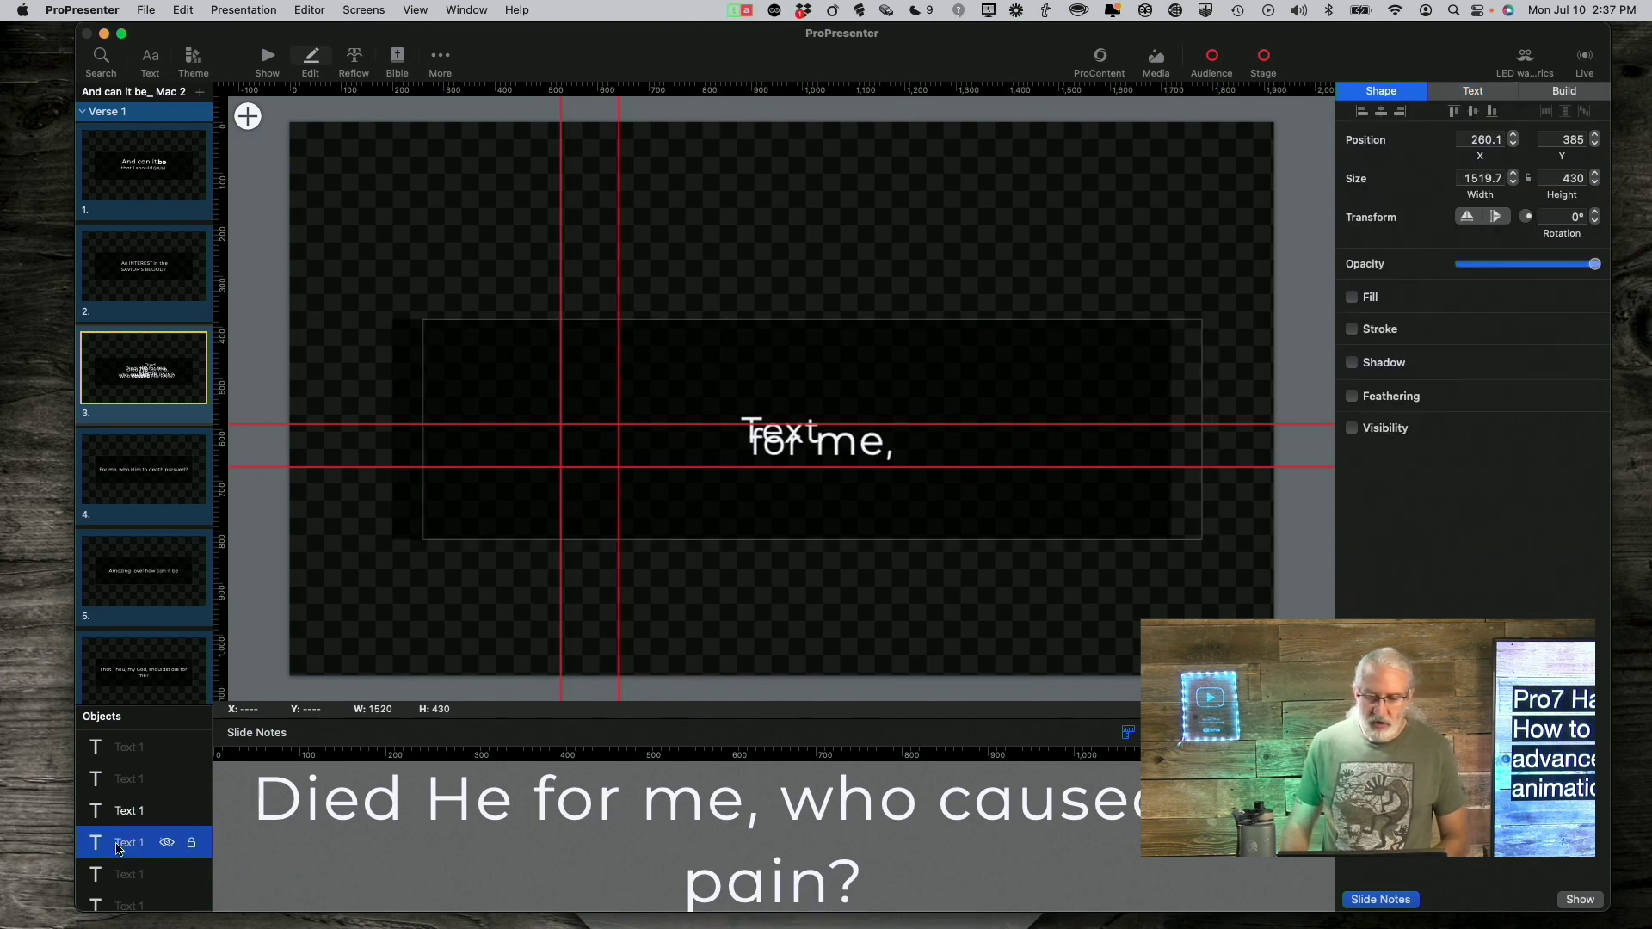
{"action": "left_click", "coordinate": [167, 812]}
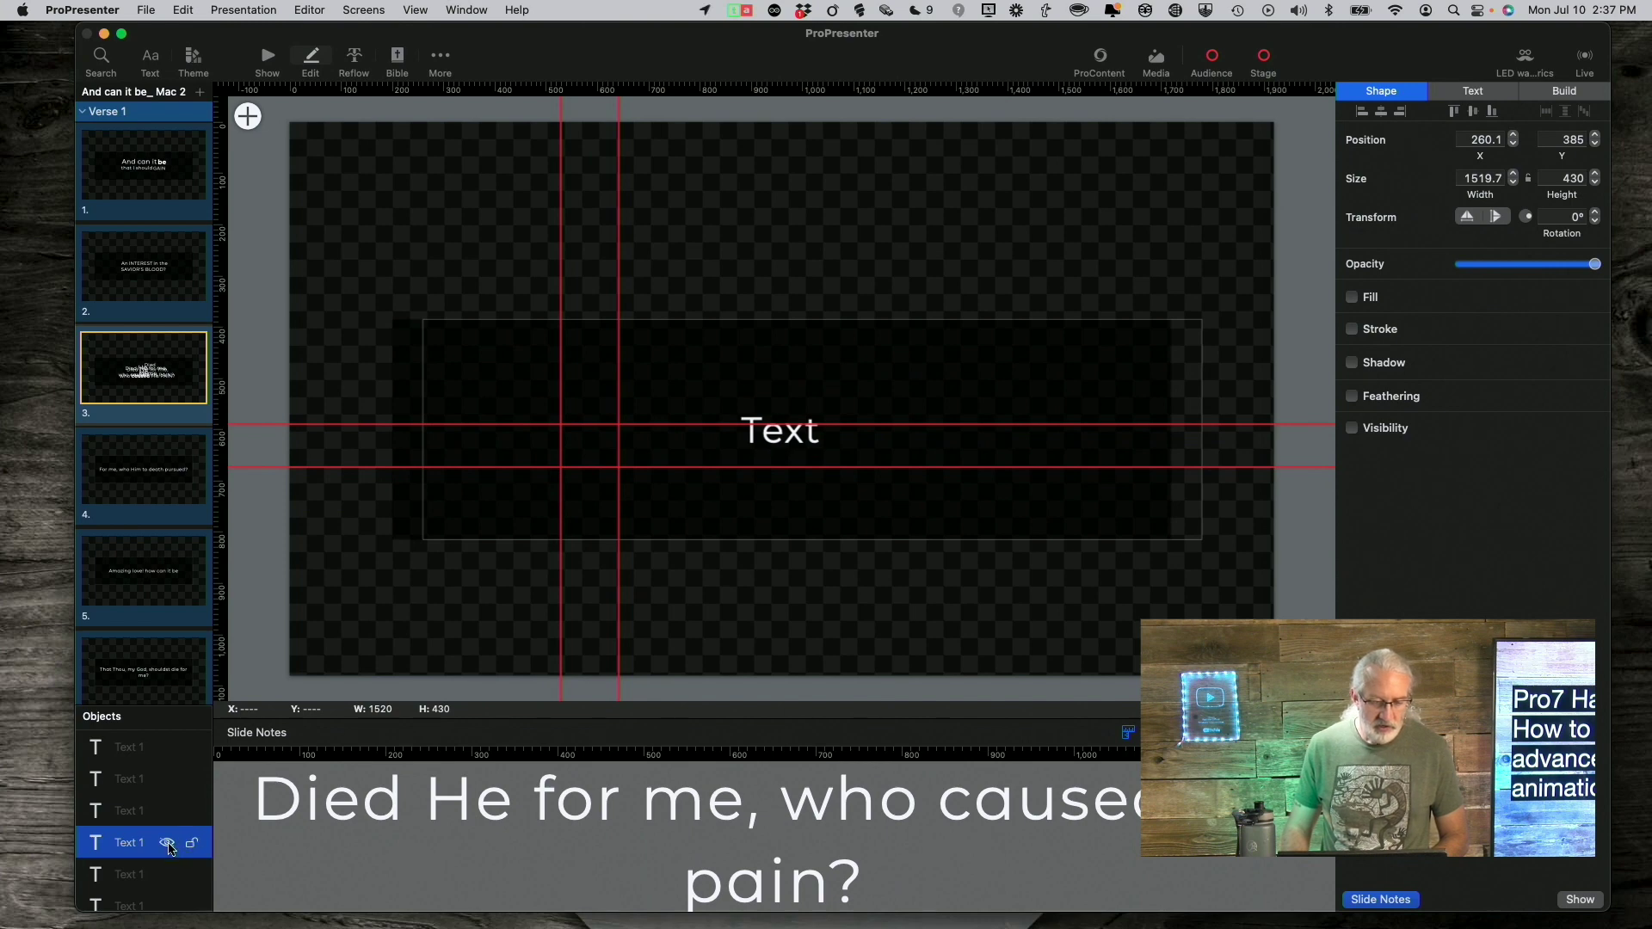
{"action": "left_click", "coordinate": [168, 844], "text": "alt"}
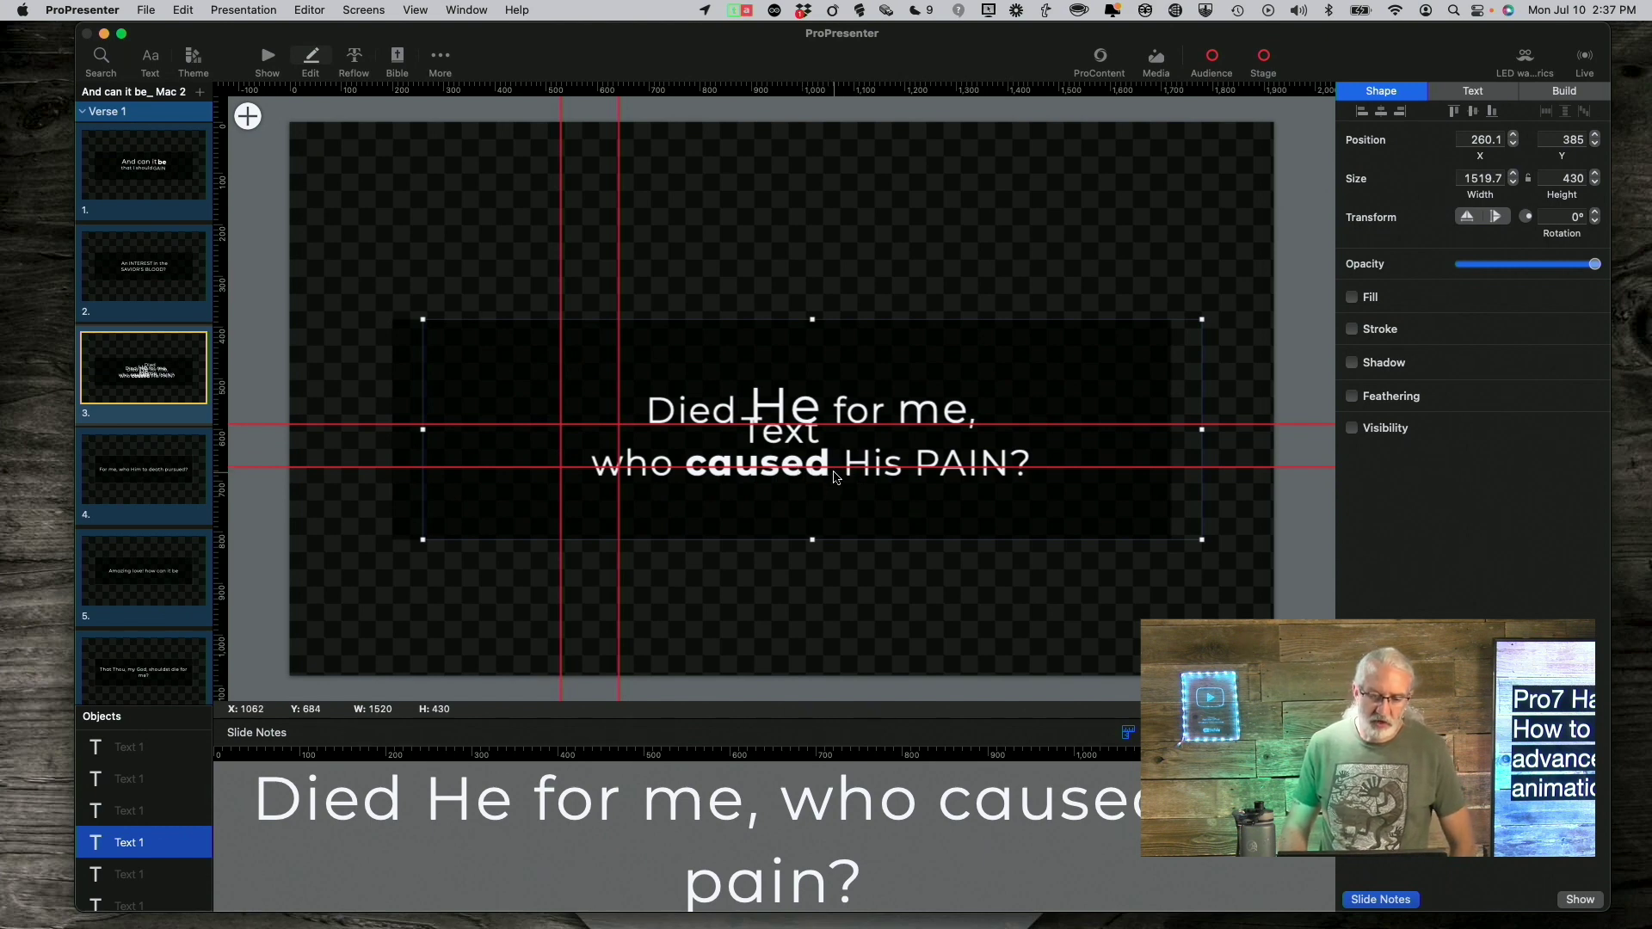
Step: Trim the fourth lyric copy down to "who caused" by deleting its first line and "His PAIN?"
{"action": "double_click", "coordinate": [648, 419]}
{"action": "left_click_drag", "start_coordinate": [648, 419], "coordinate": [1026, 433]}
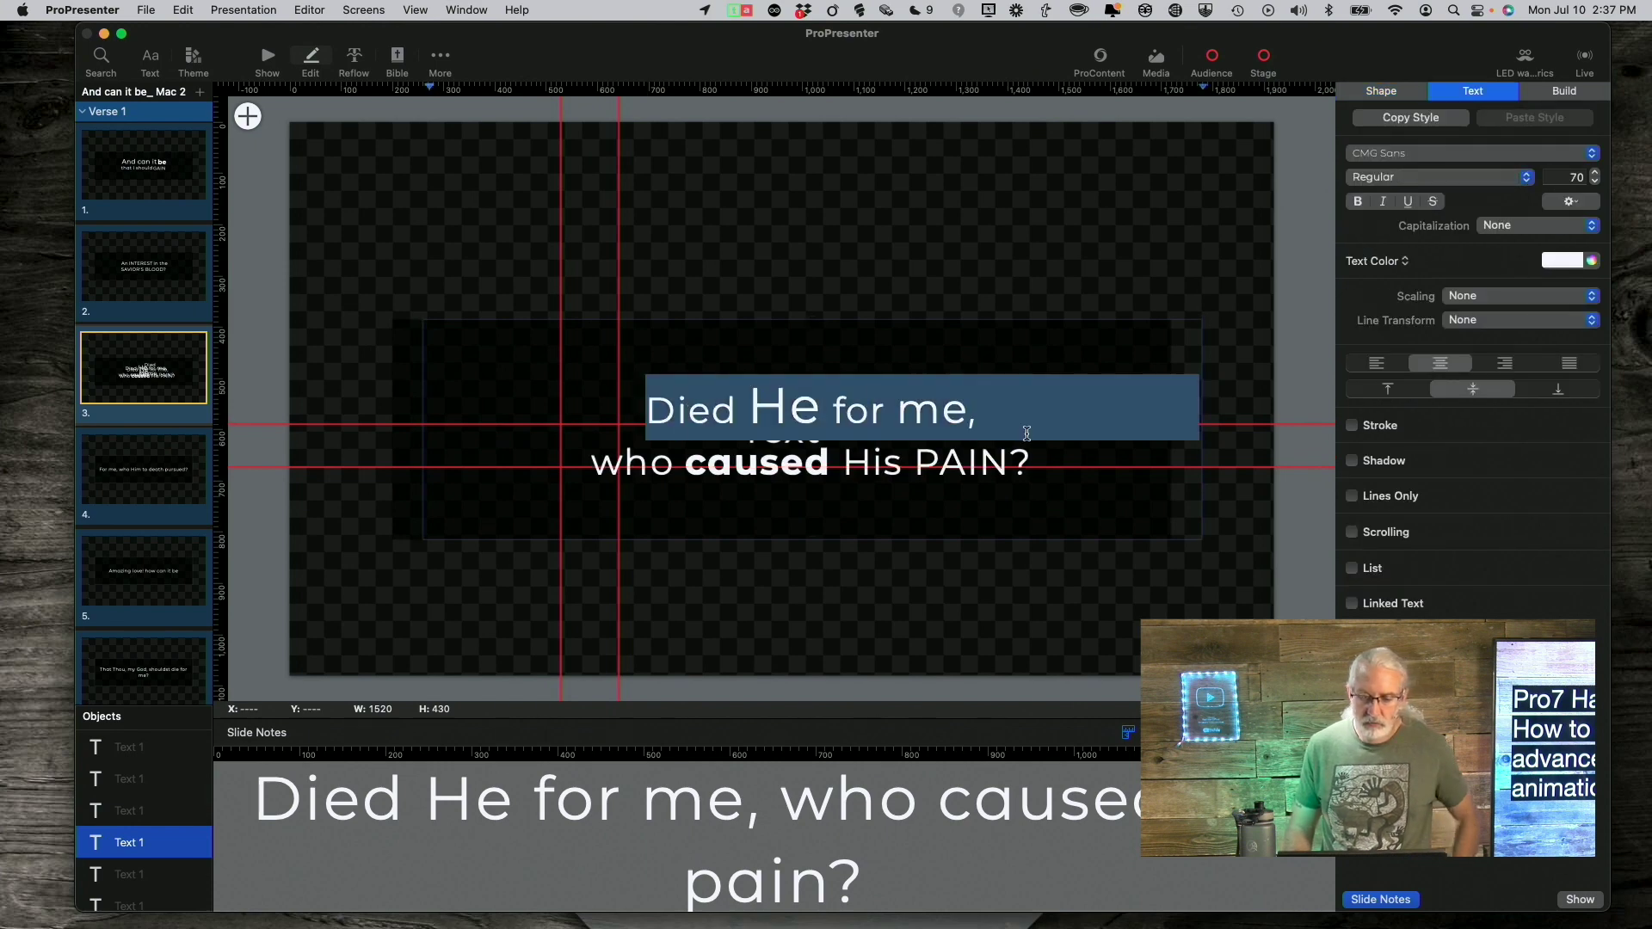
{"action": "key", "text": "BackSpace"}
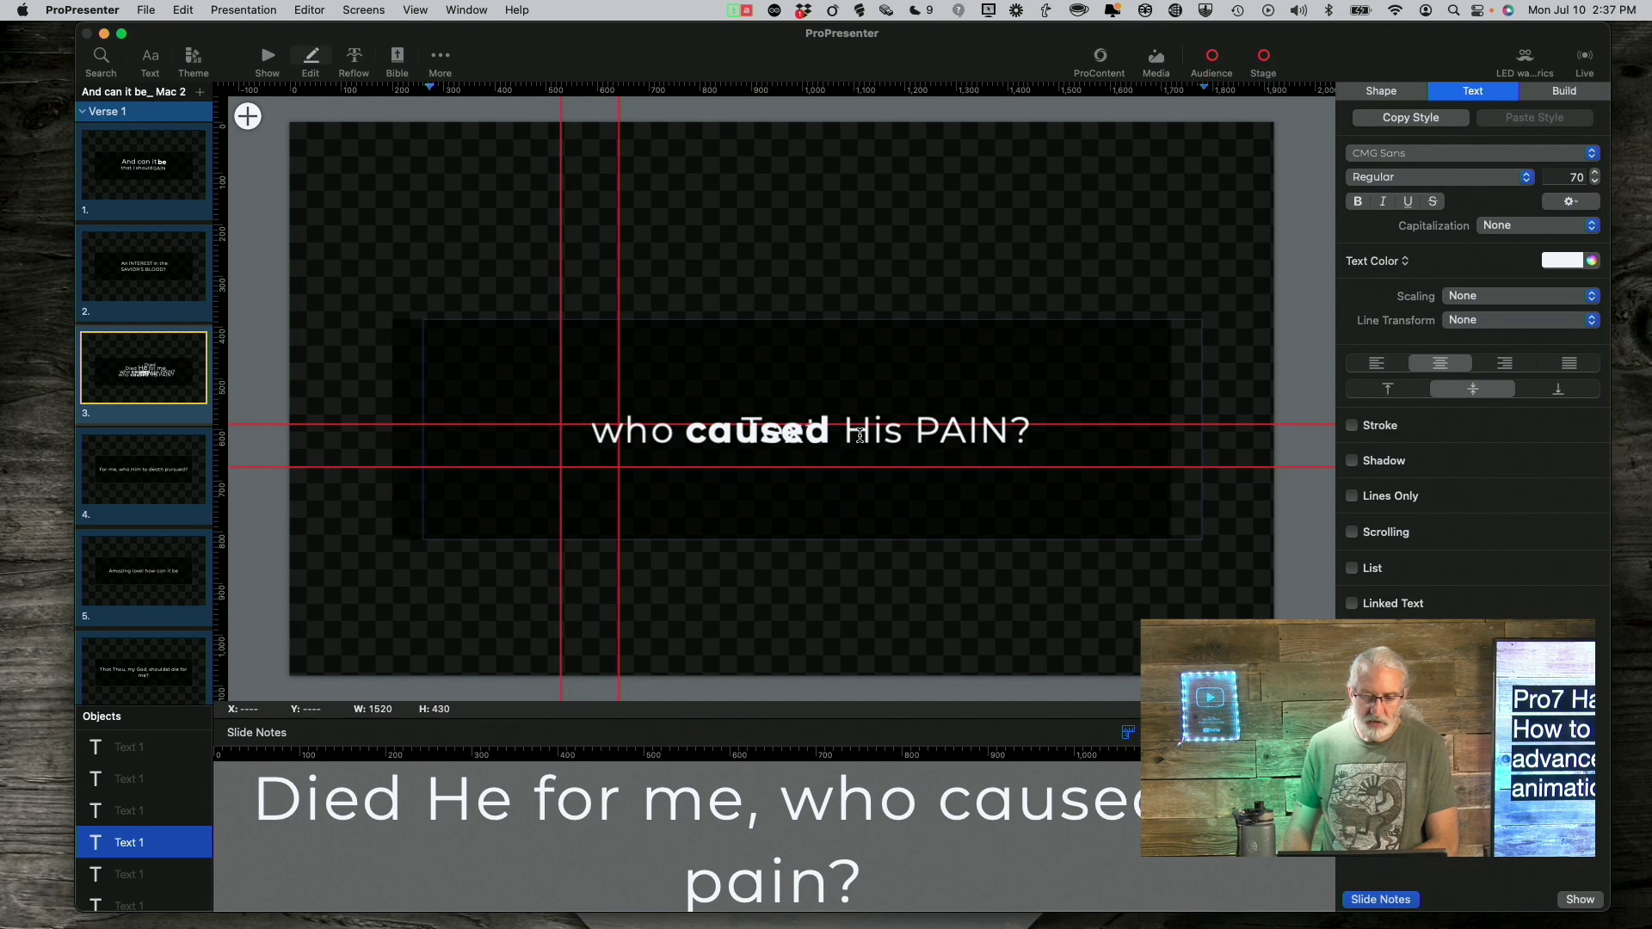
{"action": "left_click_drag", "start_coordinate": [844, 433], "coordinate": [1153, 449]}
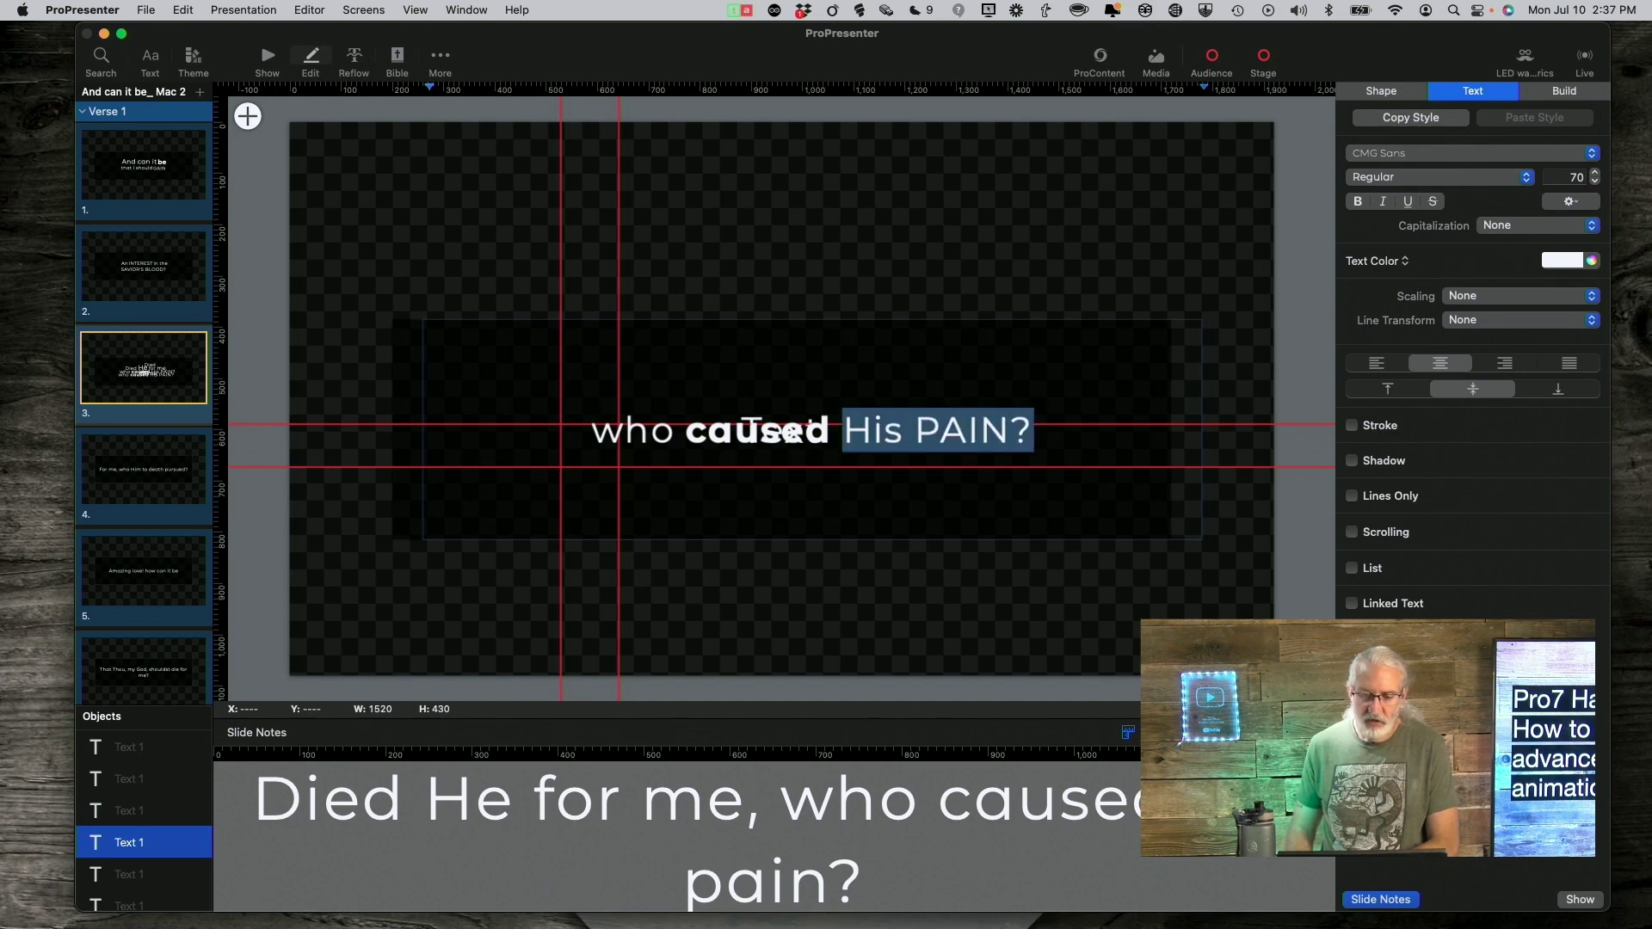
{"action": "key", "text": "BackSpace"}
Step: Show the fifth lyric copy and delete everything before "His PAIN?" from it
{"action": "mouse_move", "coordinate": [172, 847]}
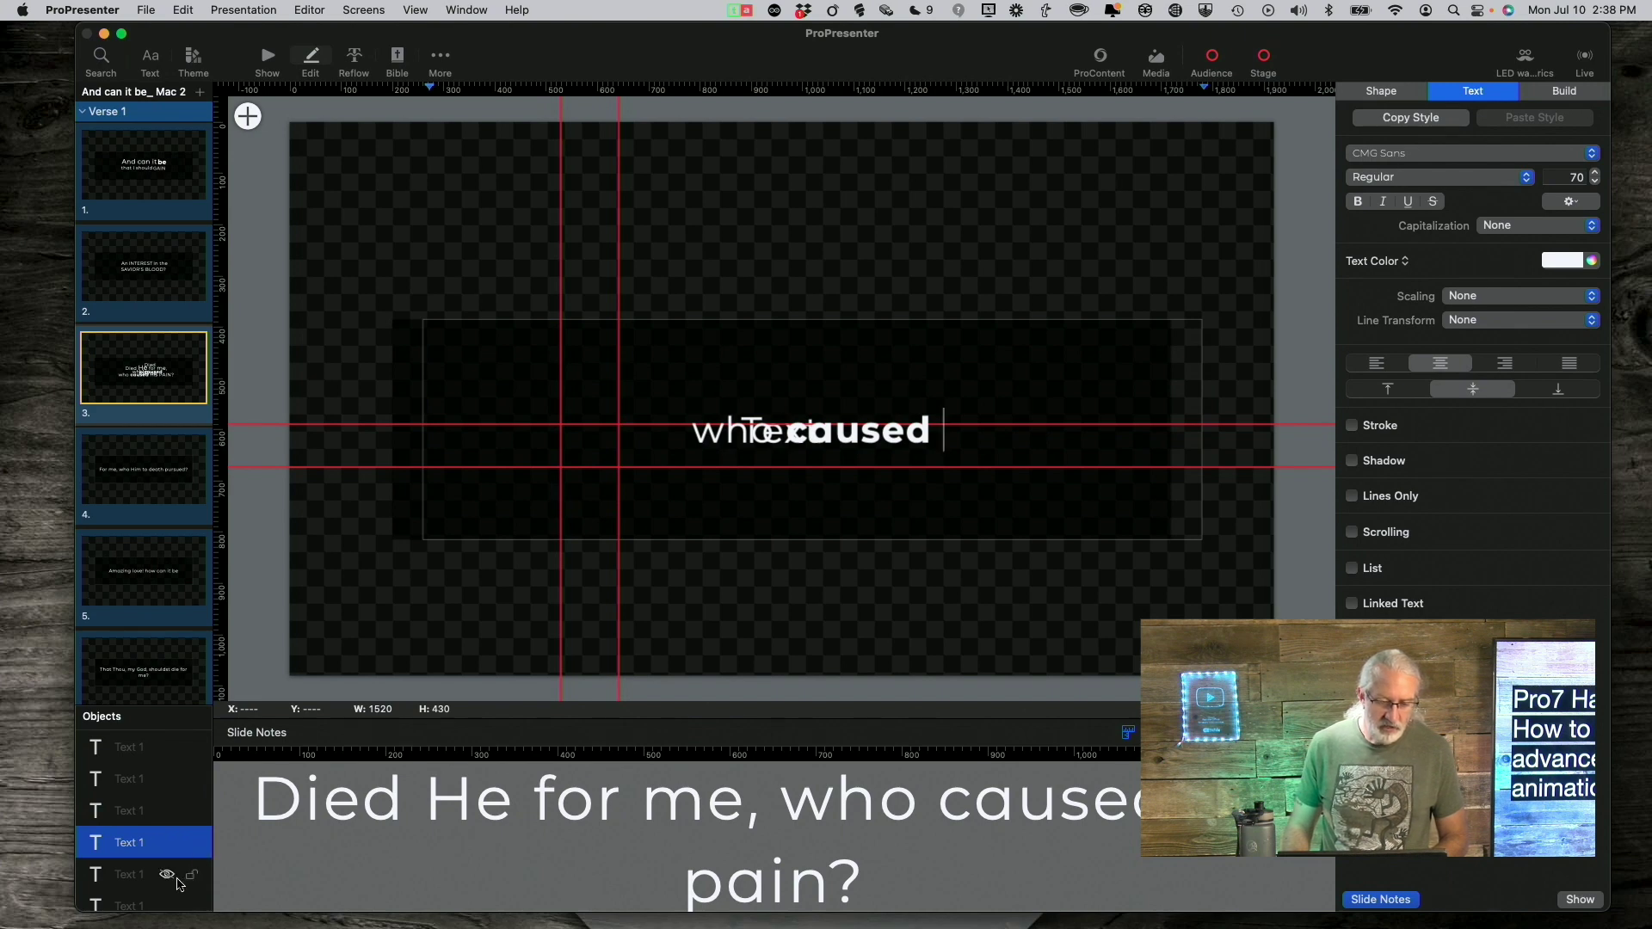
{"action": "left_click", "coordinate": [167, 874]}
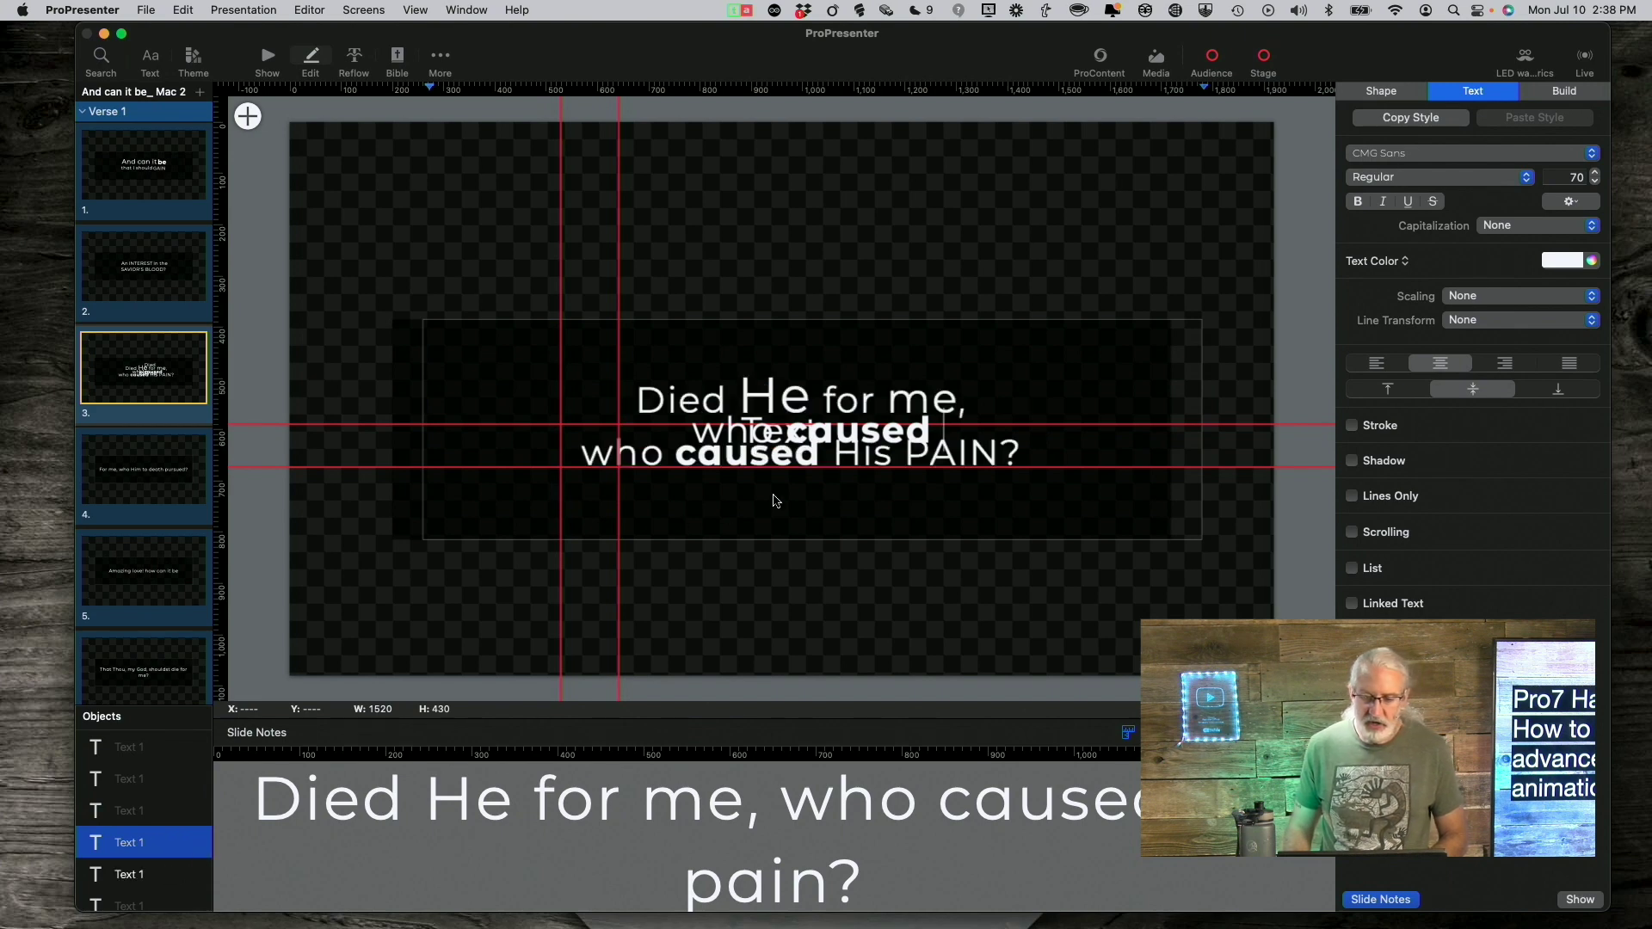
{"action": "left_click", "coordinate": [839, 466]}
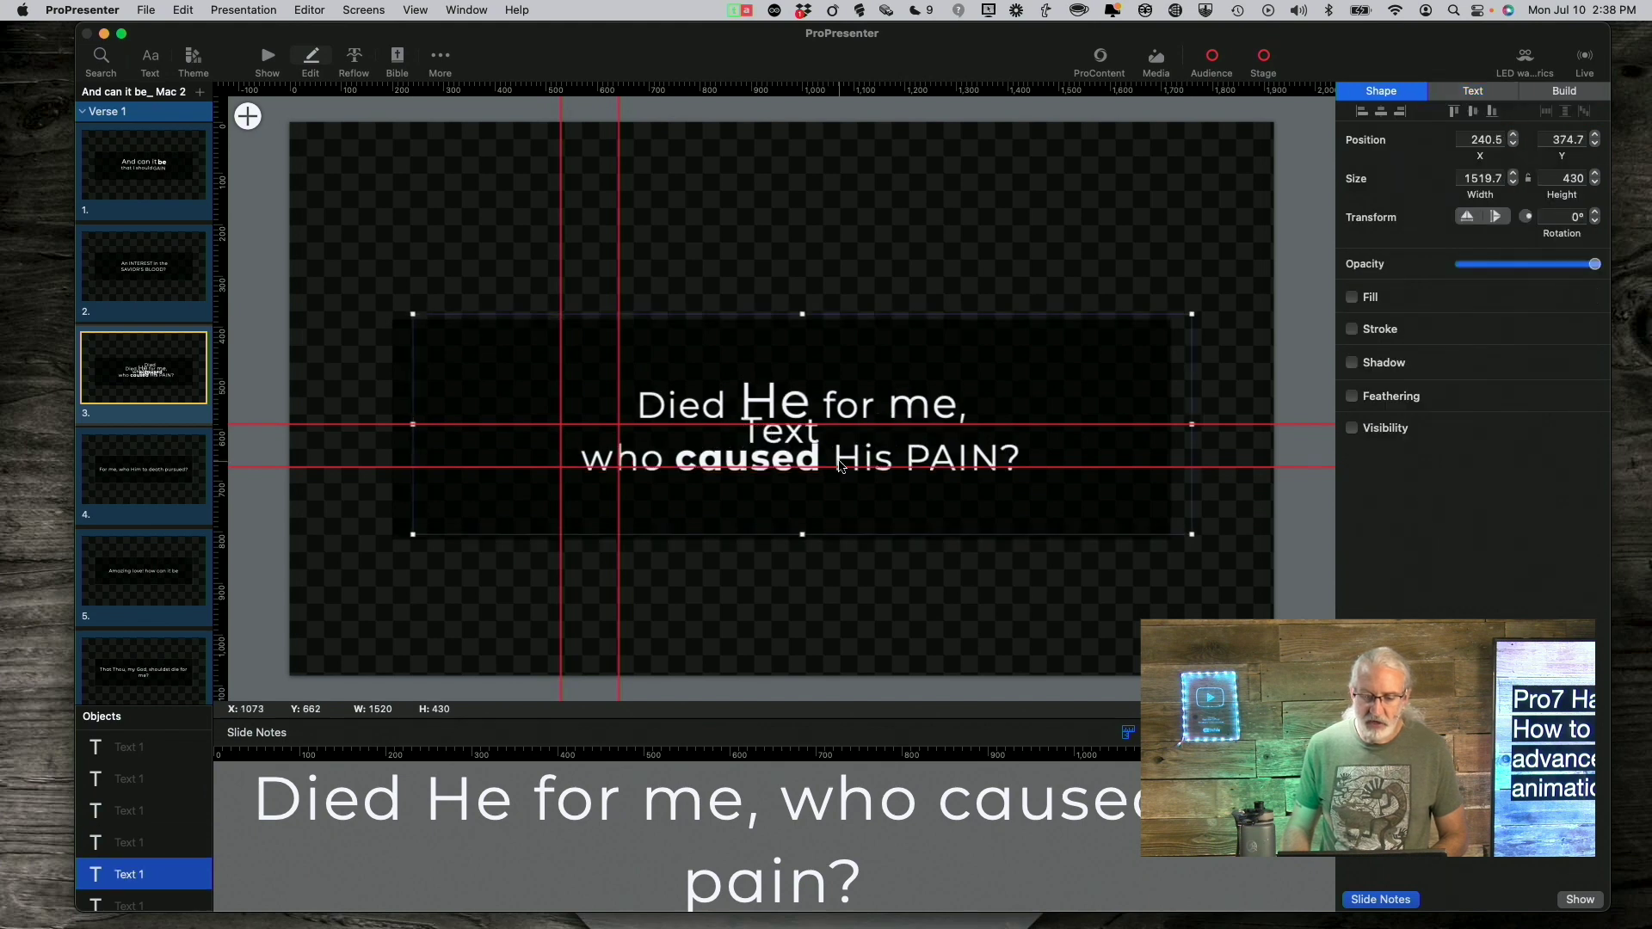
{"action": "double_click", "coordinate": [840, 466]}
{"action": "left_click_drag", "start_coordinate": [833, 458], "coordinate": [626, 386]}
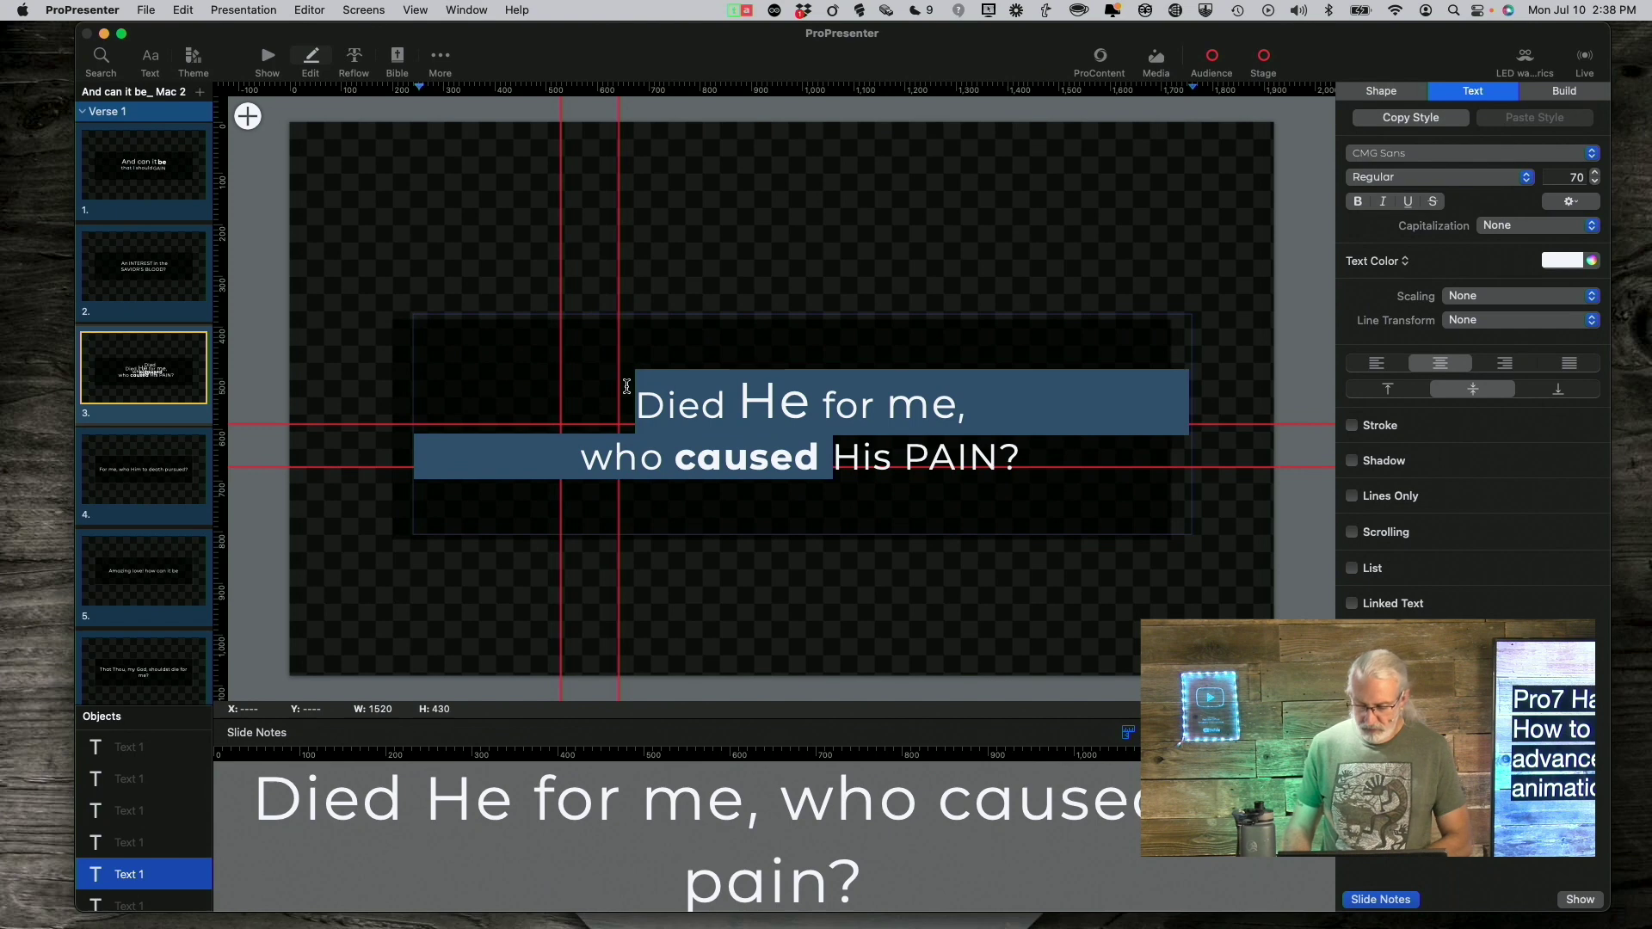
{"action": "key", "text": "BackSpace"}
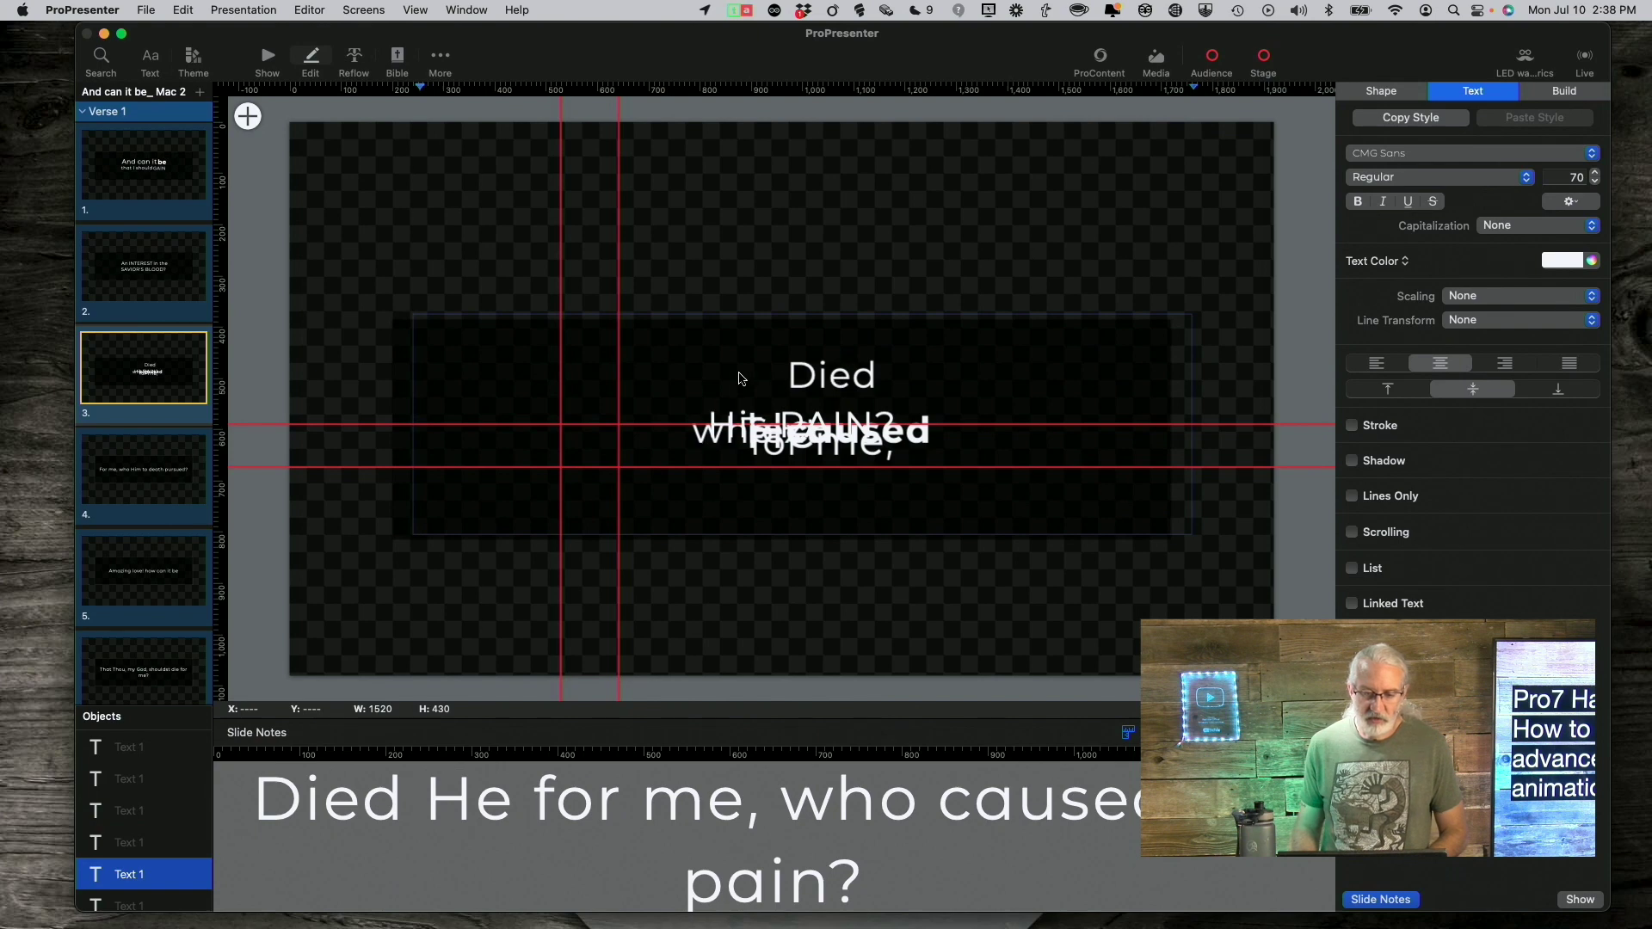
Step: Move "Died" to the leftmost vertical guide on the upper lyric line, at about X -145.5, Y 343.5, and lock it
{"action": "left_click", "coordinate": [133, 748]}
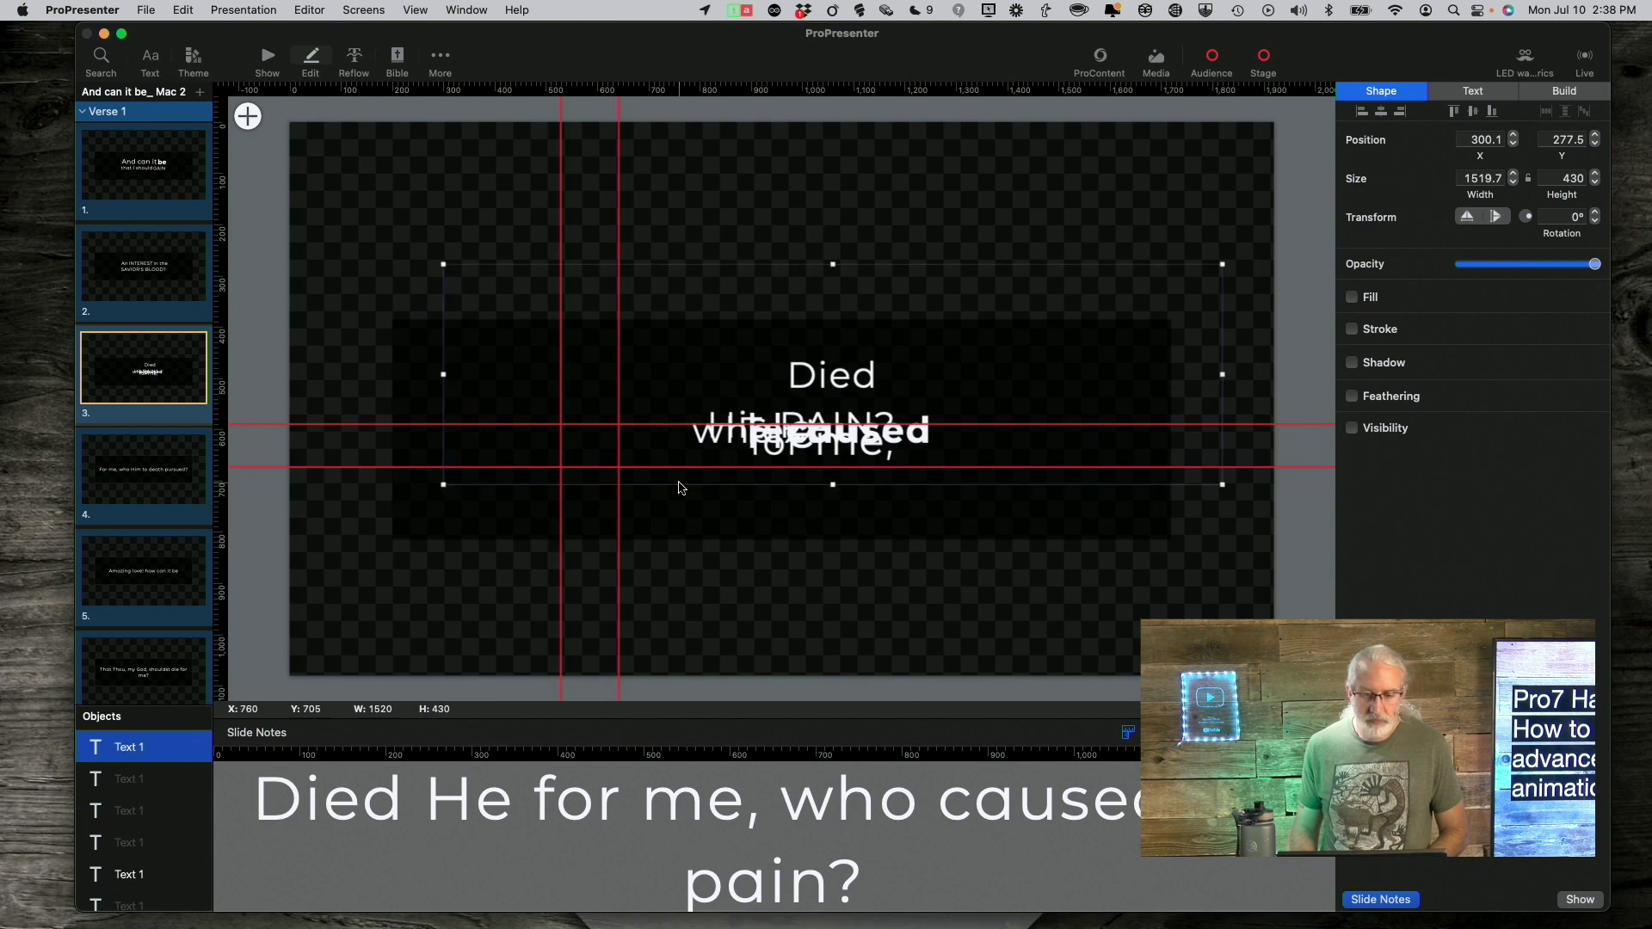
{"action": "left_click_drag", "start_coordinate": [839, 376], "coordinate": [609, 411]}
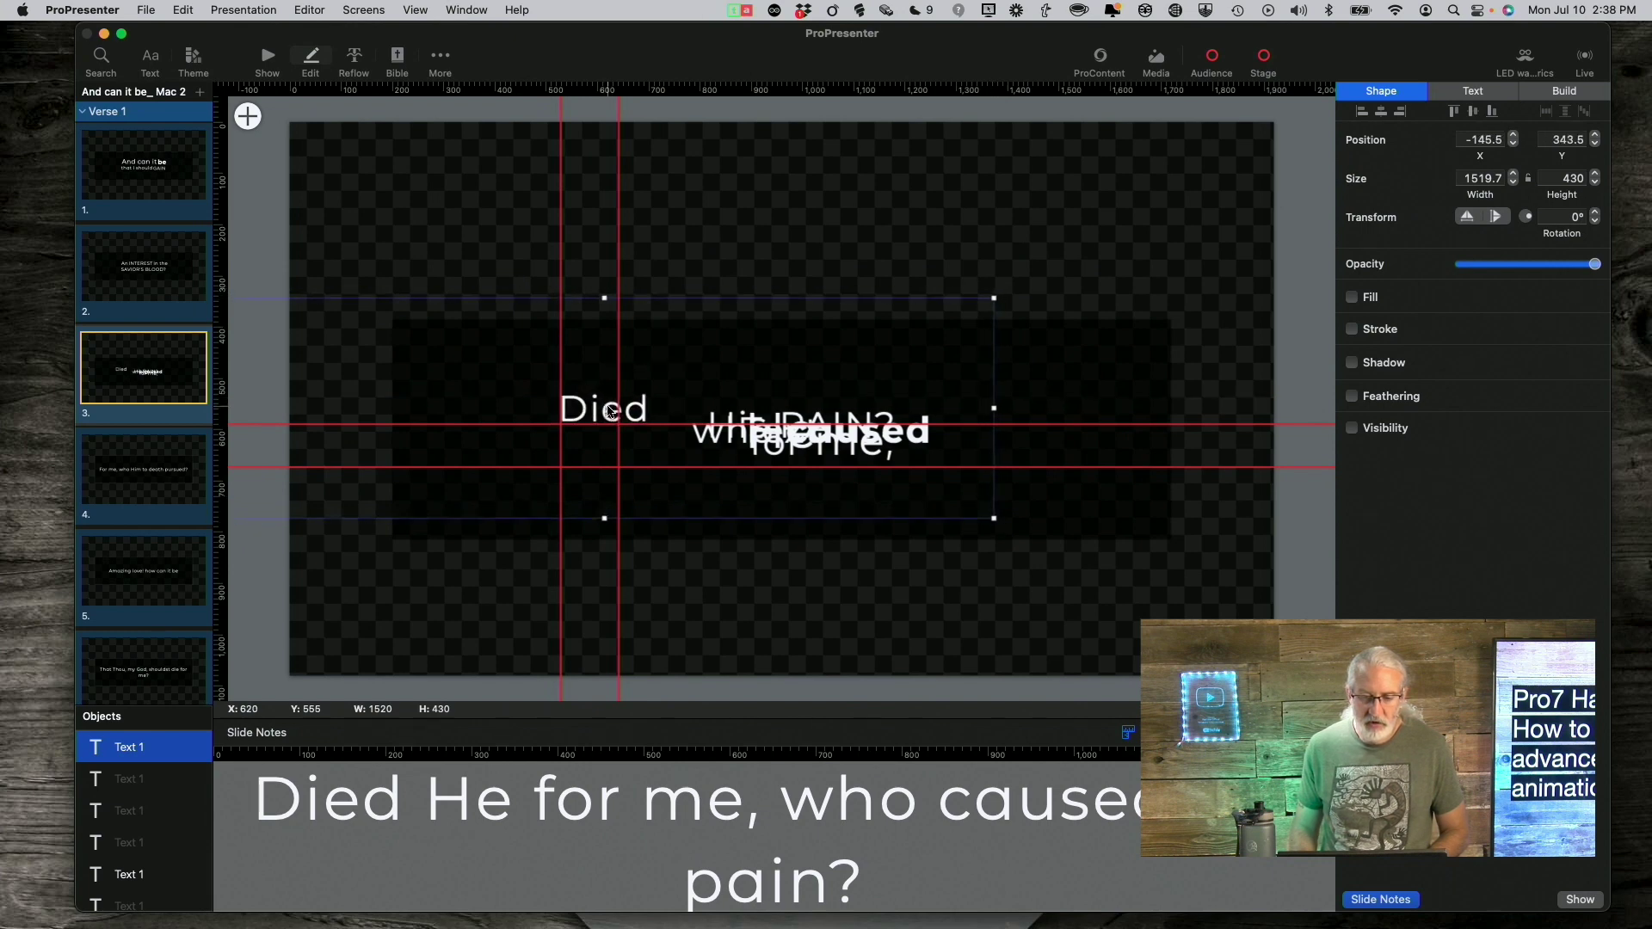
{"action": "left_click", "coordinate": [192, 748]}
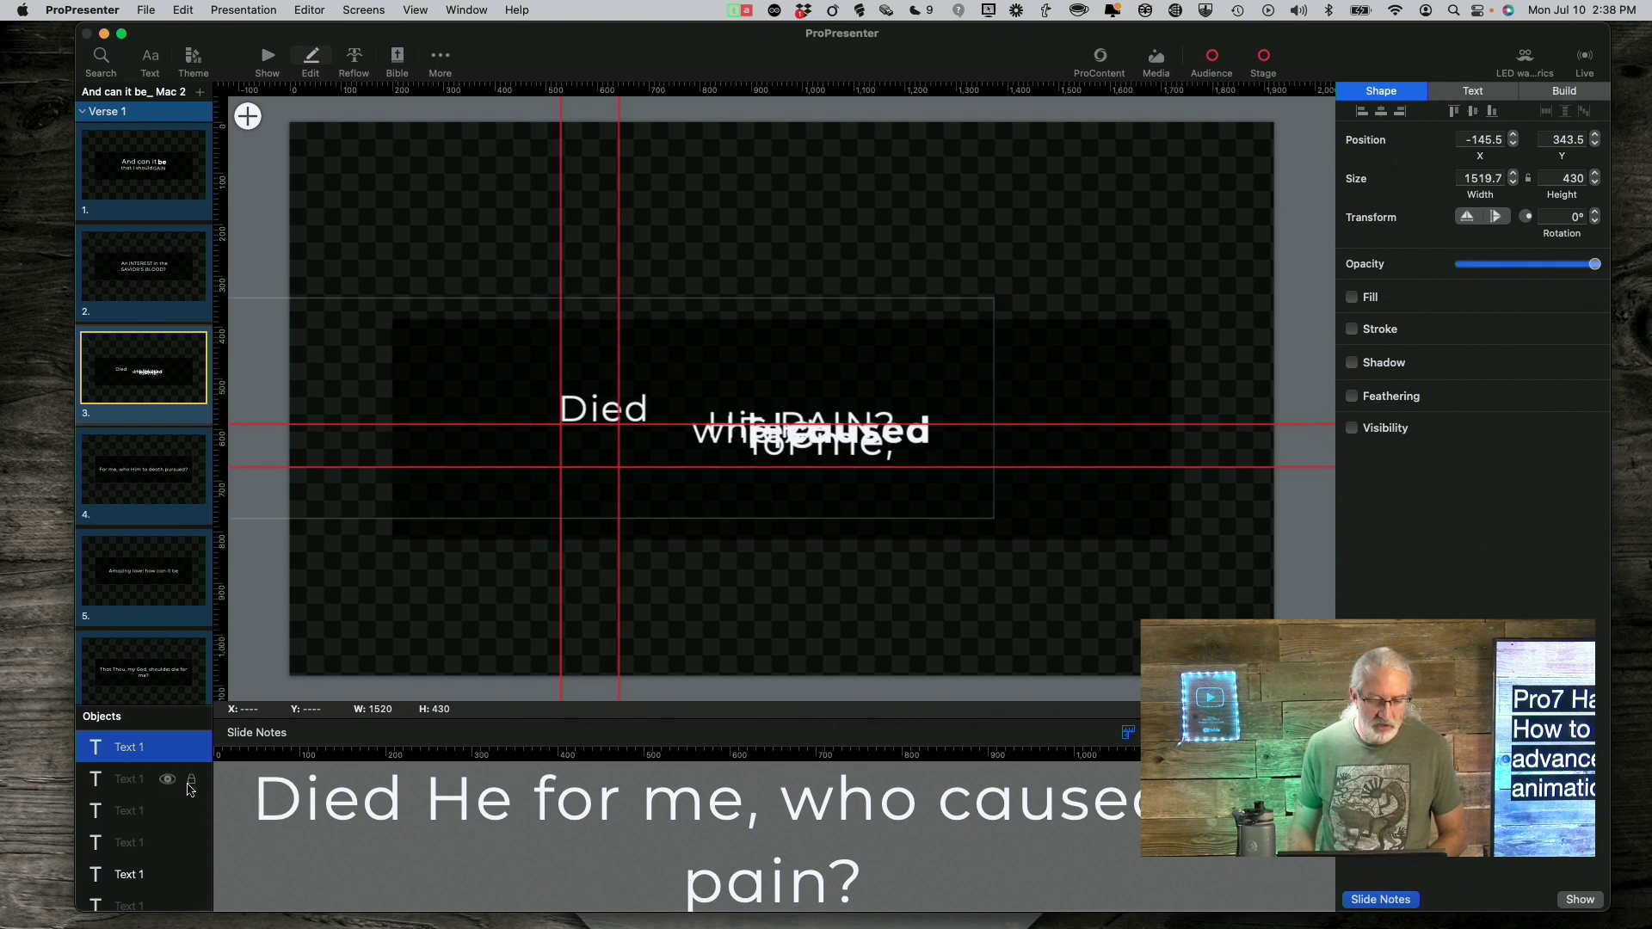
Step: Place "He" directly after "Died" on the upper line at X 28.2, Y 339.5, and lock it
{"action": "left_click", "coordinate": [129, 780]}
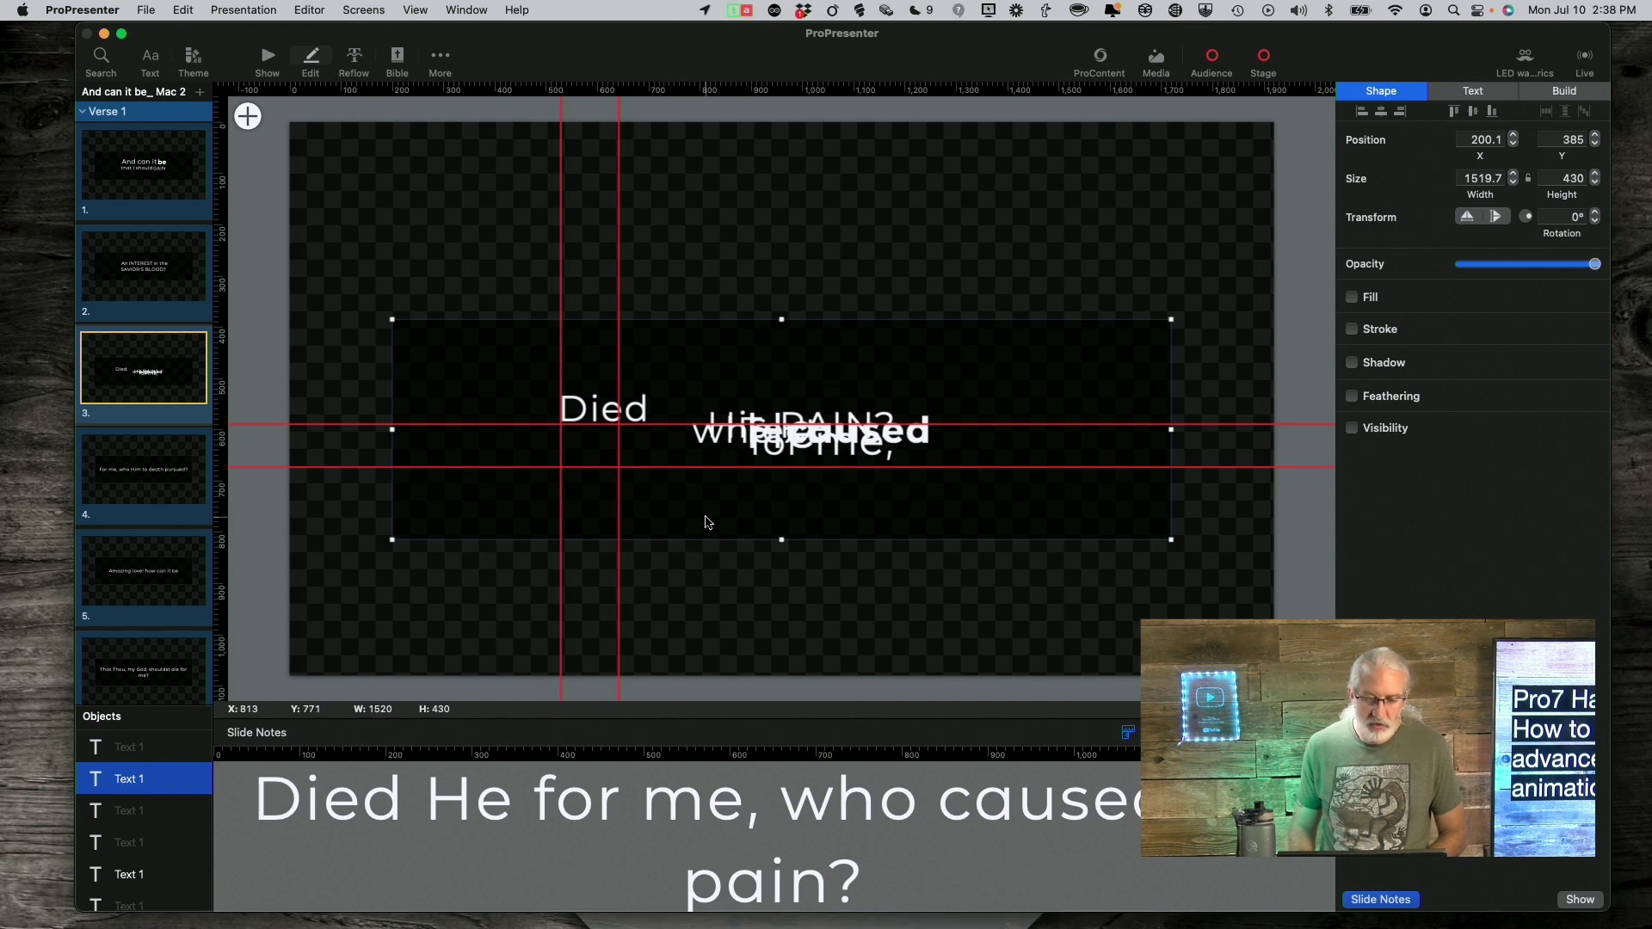
{"action": "left_click_drag", "start_coordinate": [697, 519], "coordinate": [618, 494]}
{"action": "key", "text": "Up"}
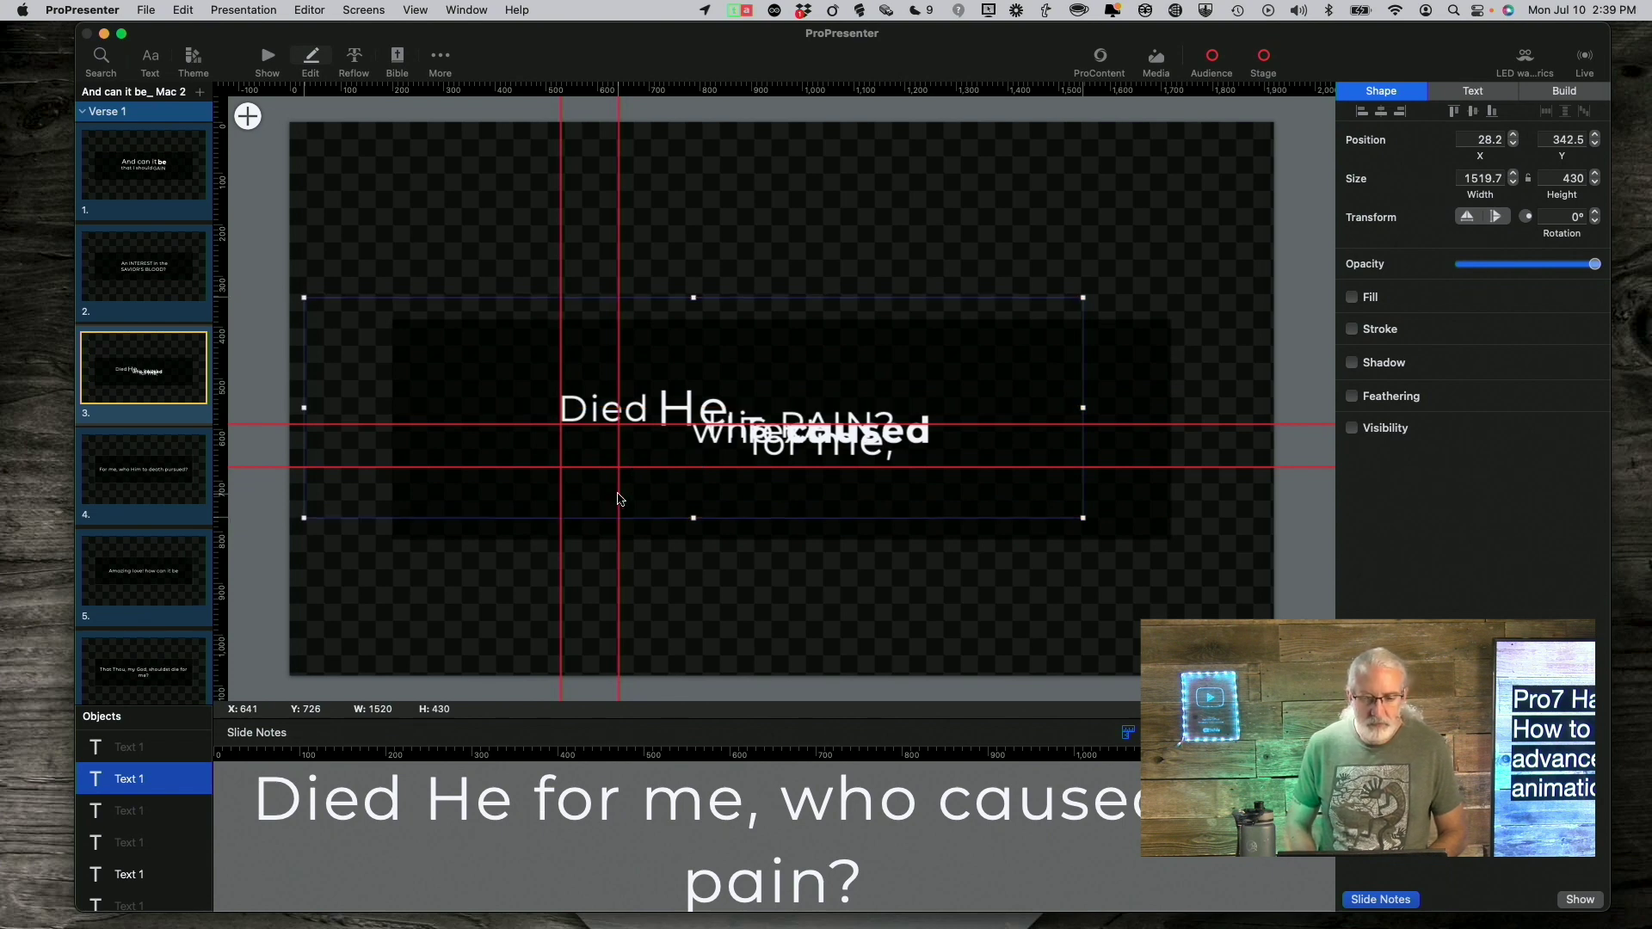
{"action": "key", "text": "Up"}
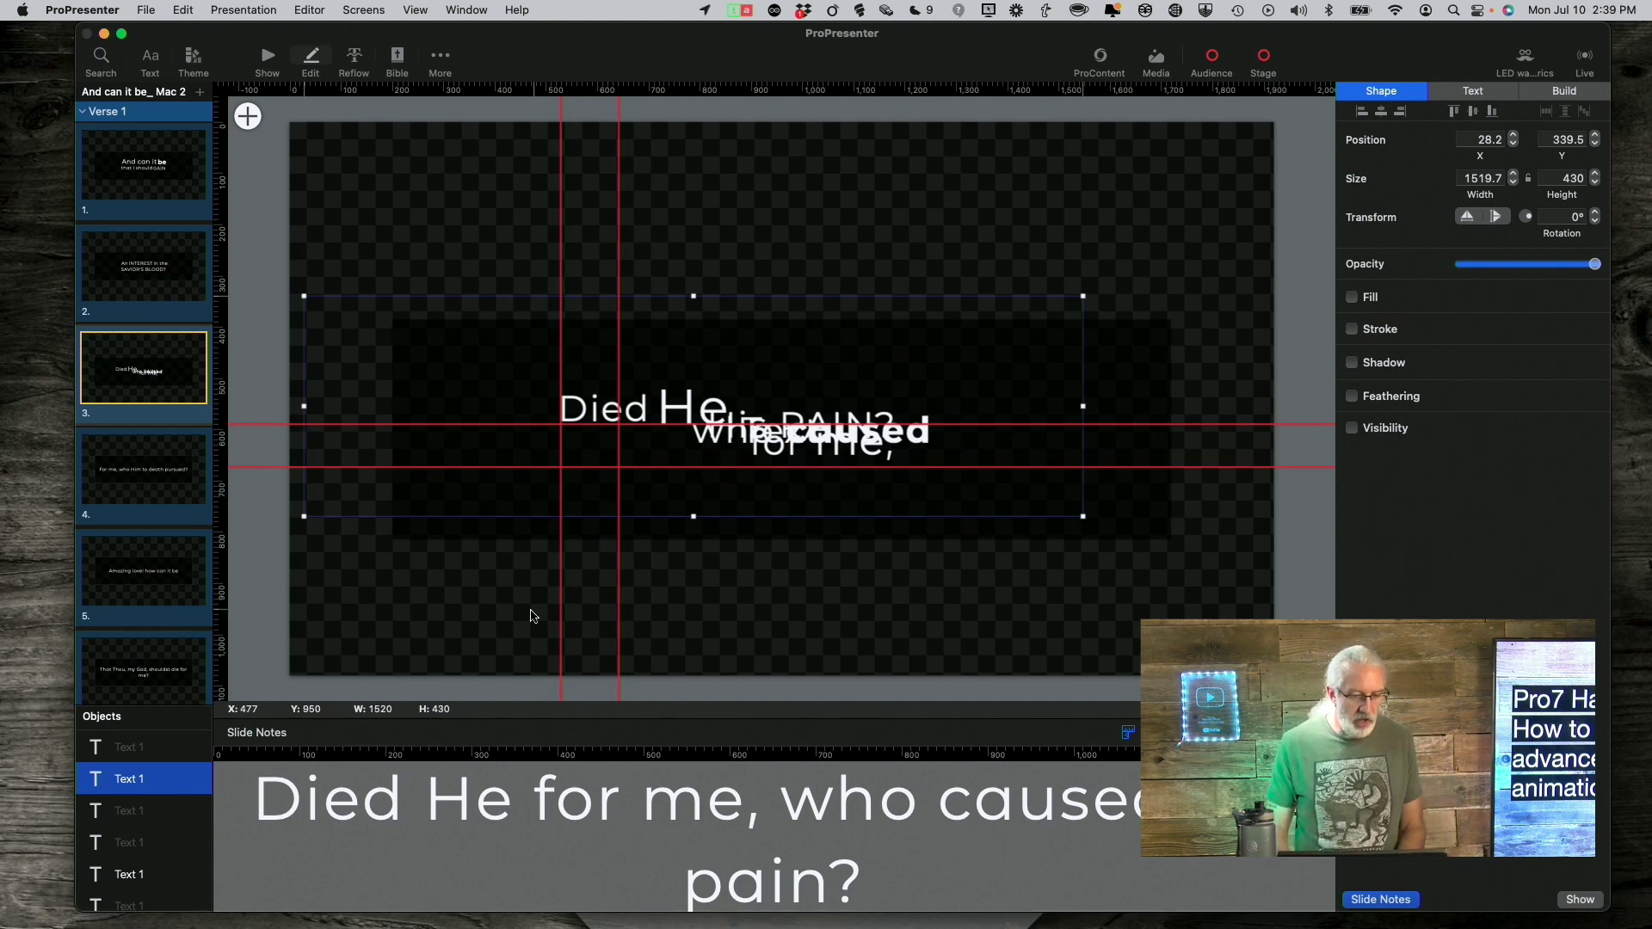
{"action": "left_click", "coordinate": [195, 779]}
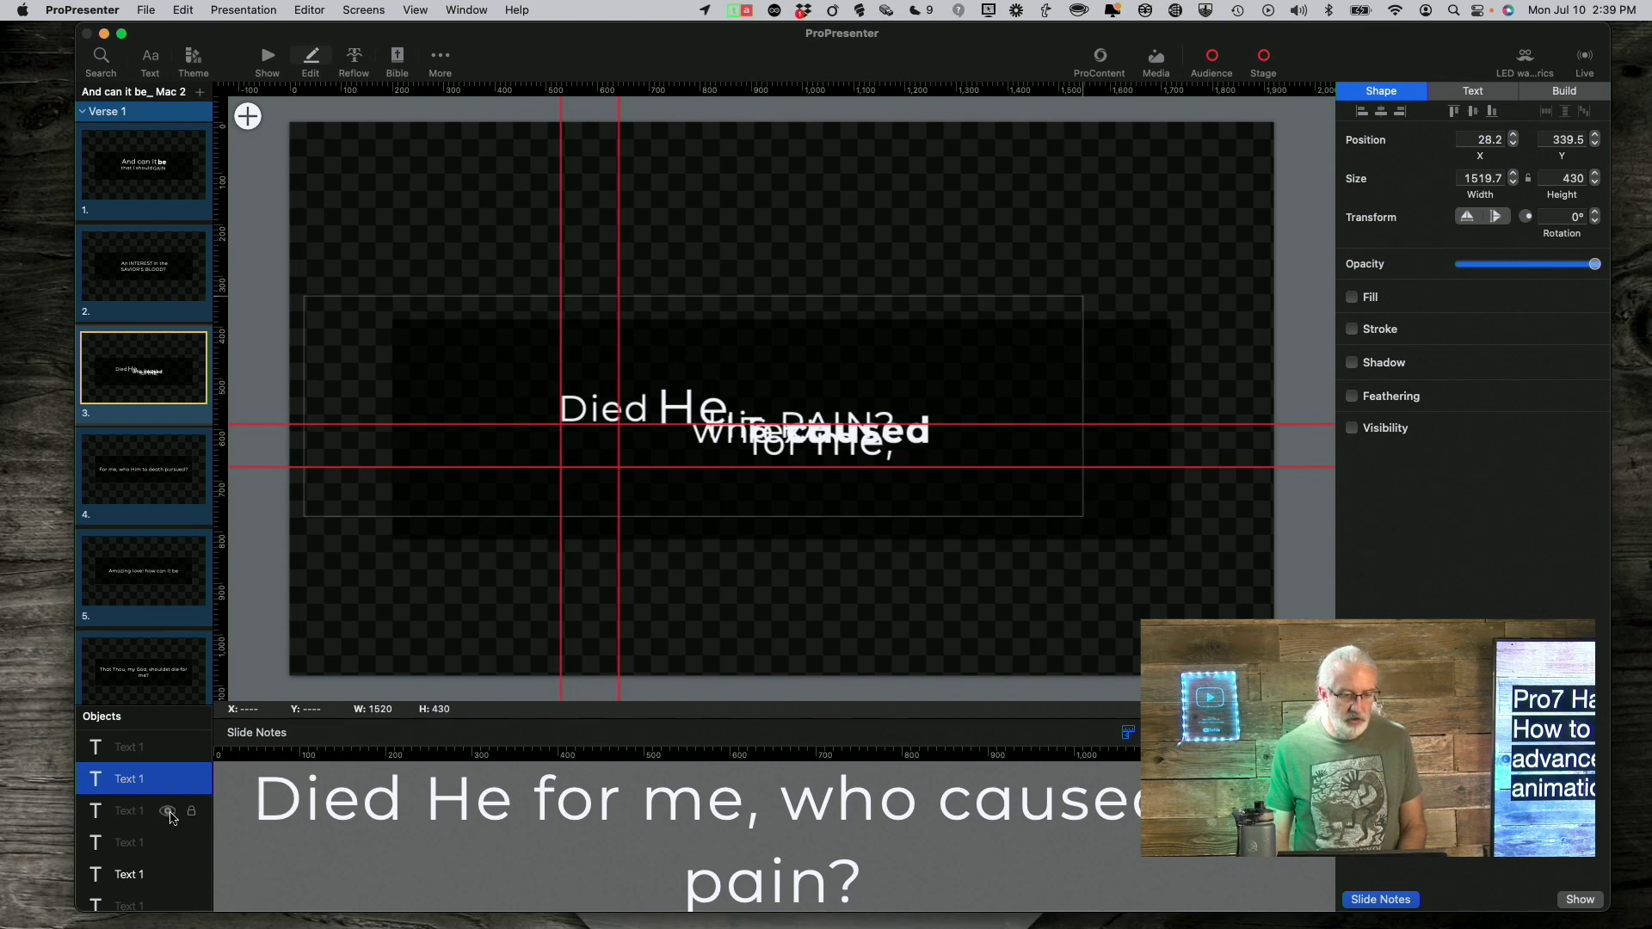
Step: Unlock "for me,", place it after "He" on the upper line at X 271.3, Y 339.5, and lock it again
{"action": "left_click", "coordinate": [192, 814]}
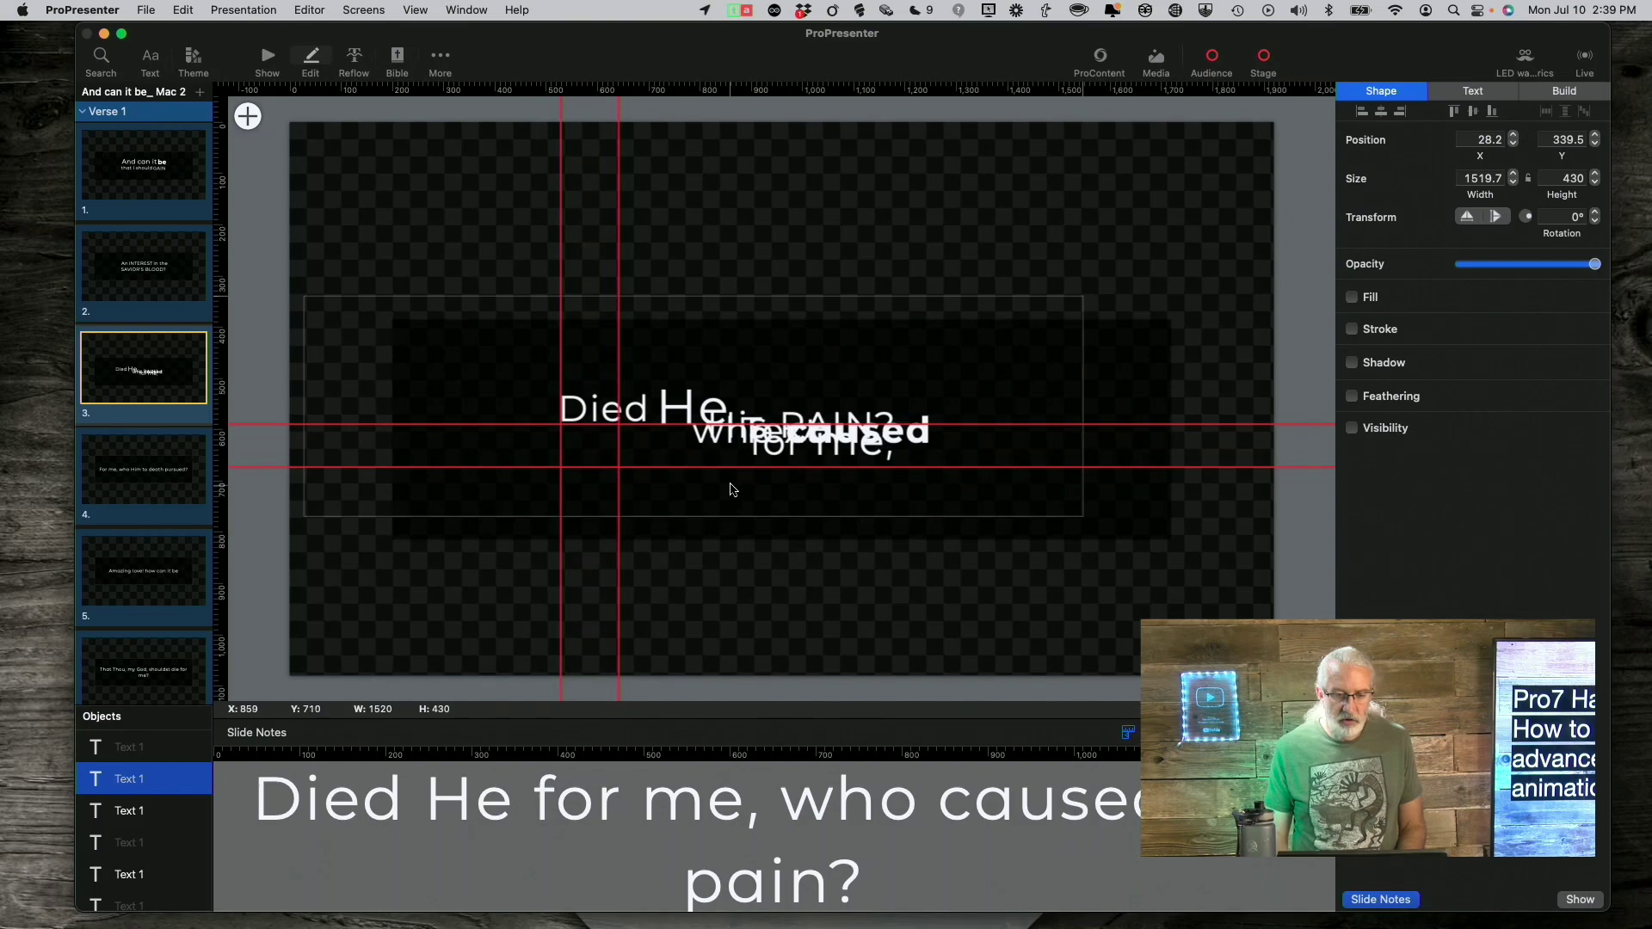
{"action": "left_click_drag", "start_coordinate": [815, 446], "coordinate": [809, 411]}
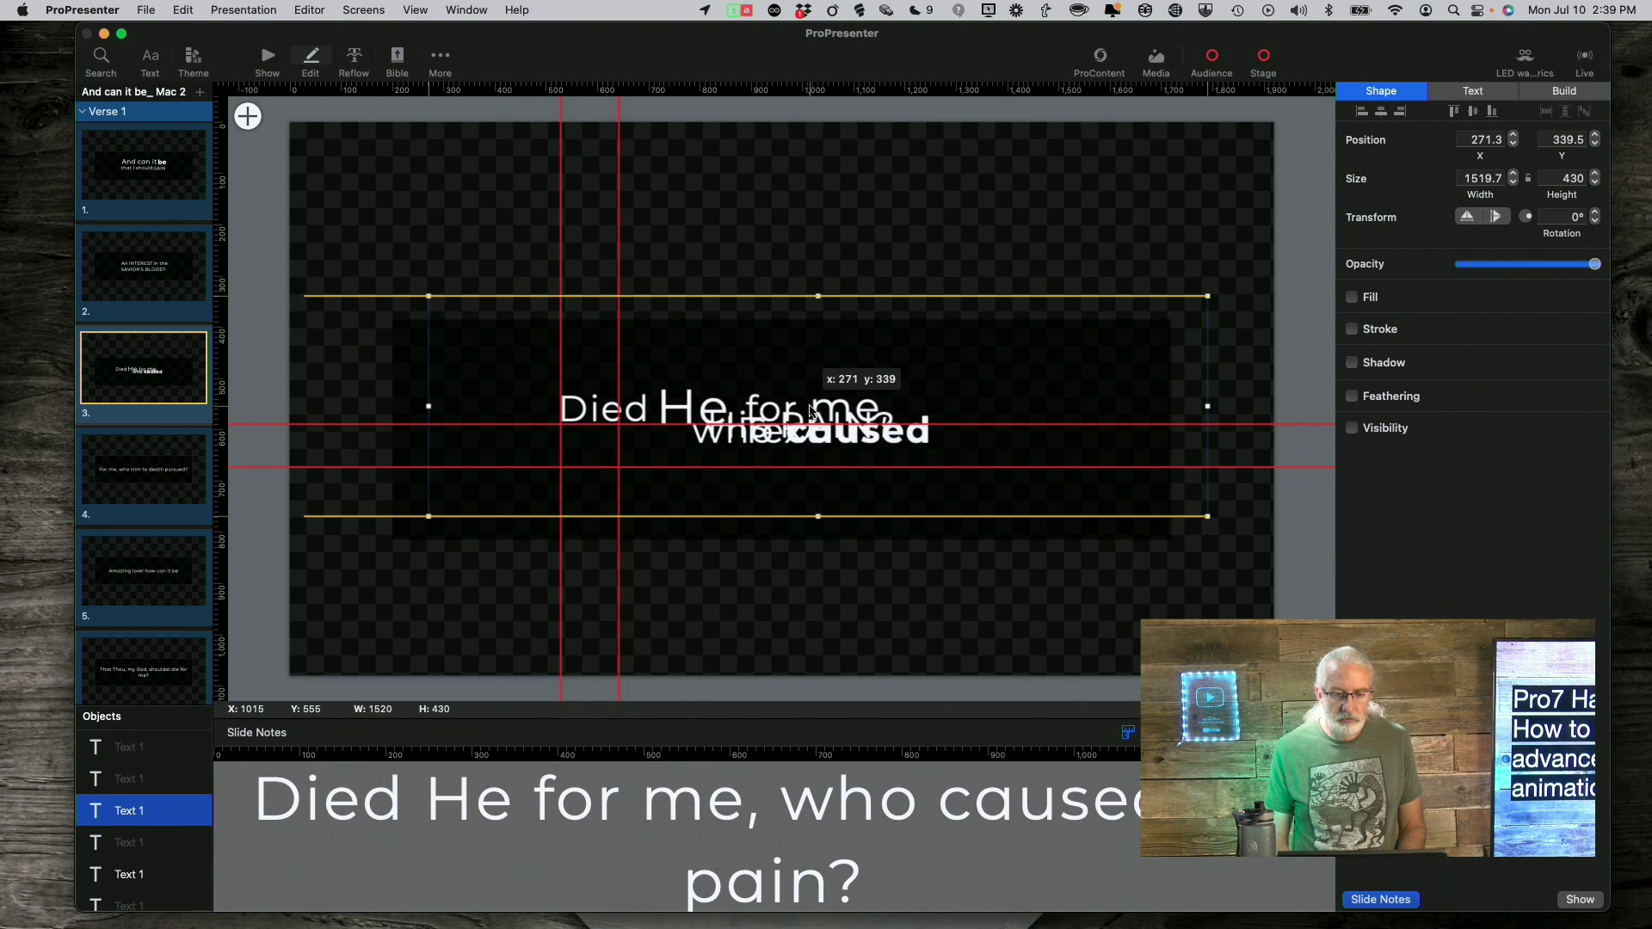
{"action": "left_click_drag", "start_coordinate": [810, 410], "coordinate": [810, 411]}
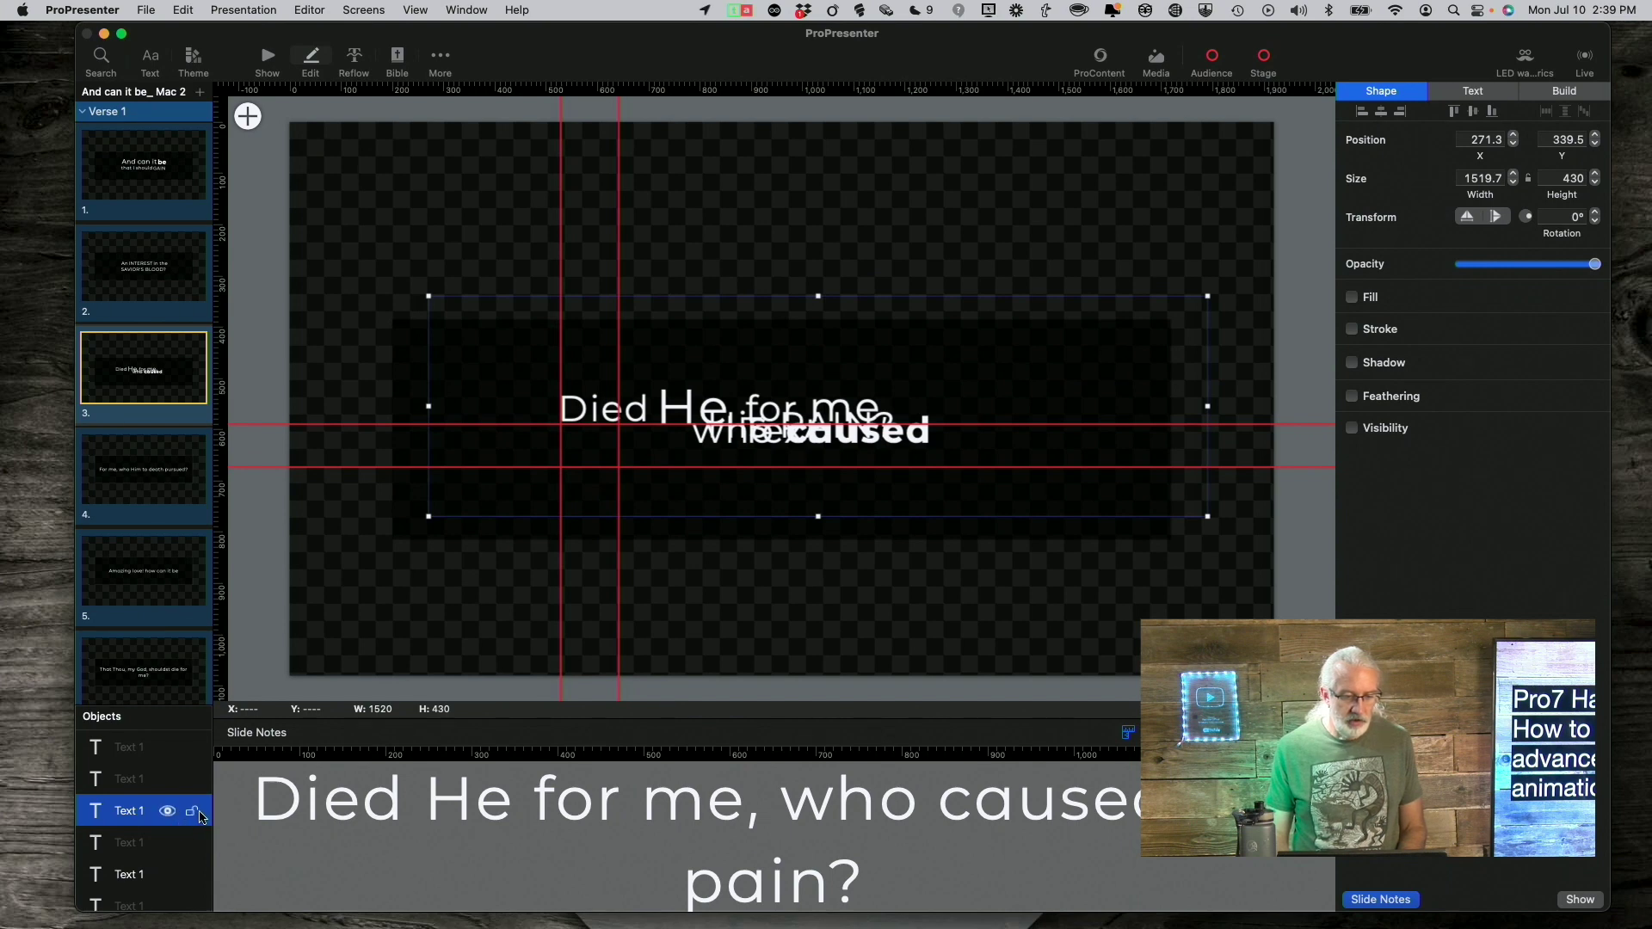
{"action": "left_click", "coordinate": [190, 812]}
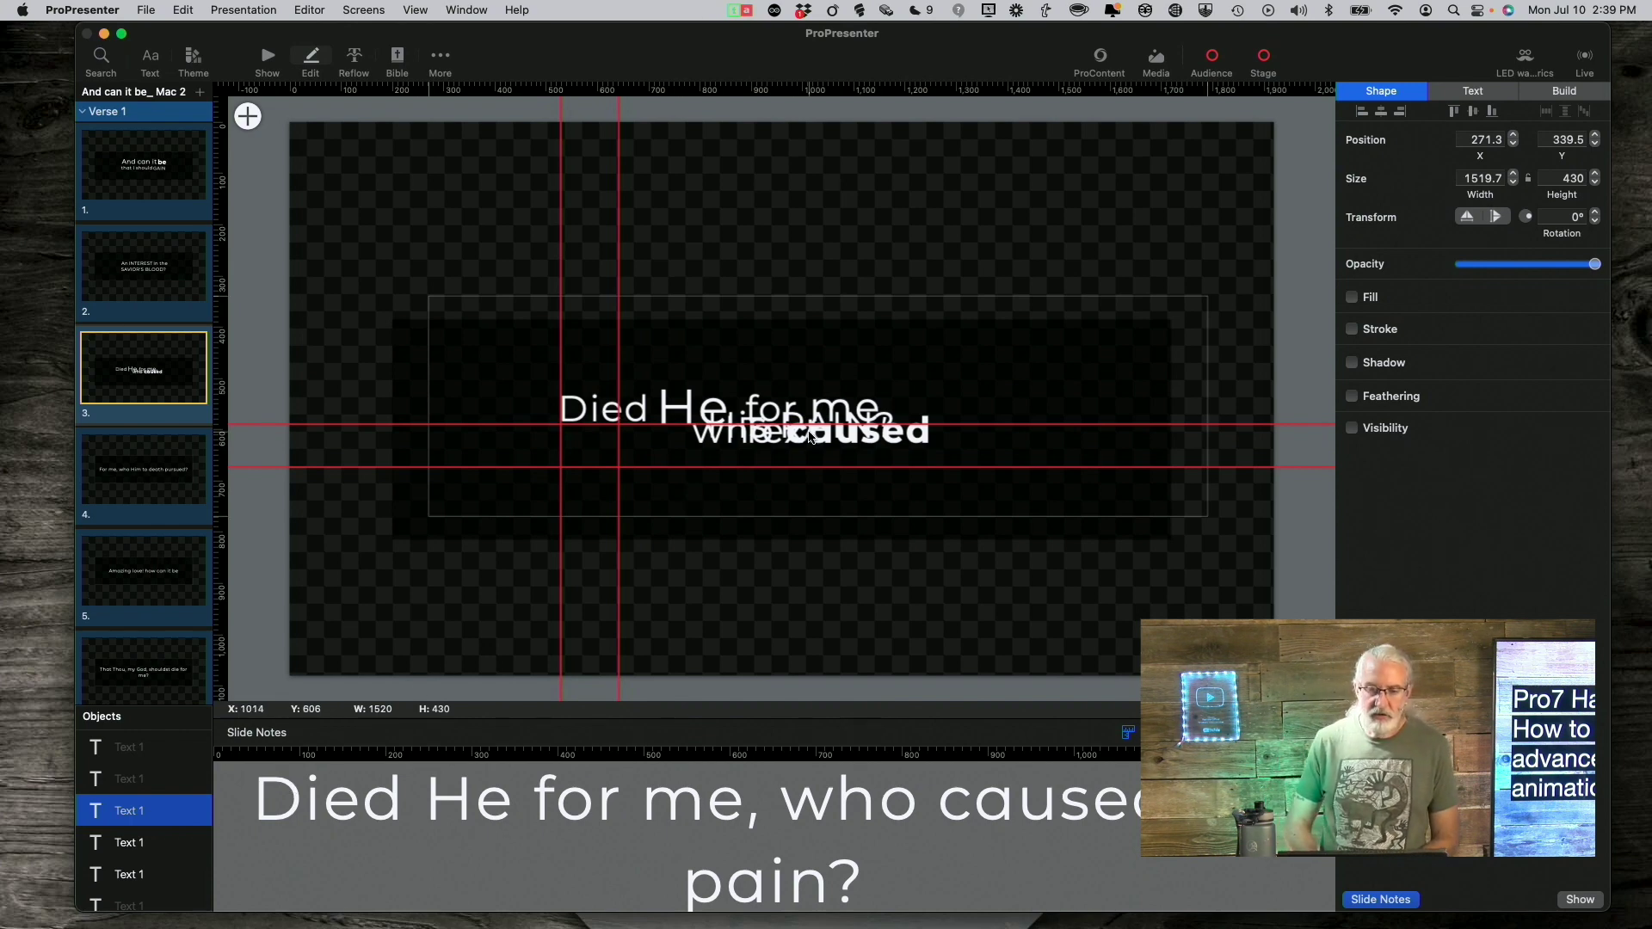
Step: Place "who caused" at X 0, Y 430.1 under "Died" and "His PAIN?" after it at X 440.2, Y 430.1, locking both objects
{"action": "left_click_drag", "start_coordinate": [808, 437], "coordinate": [740, 458]}
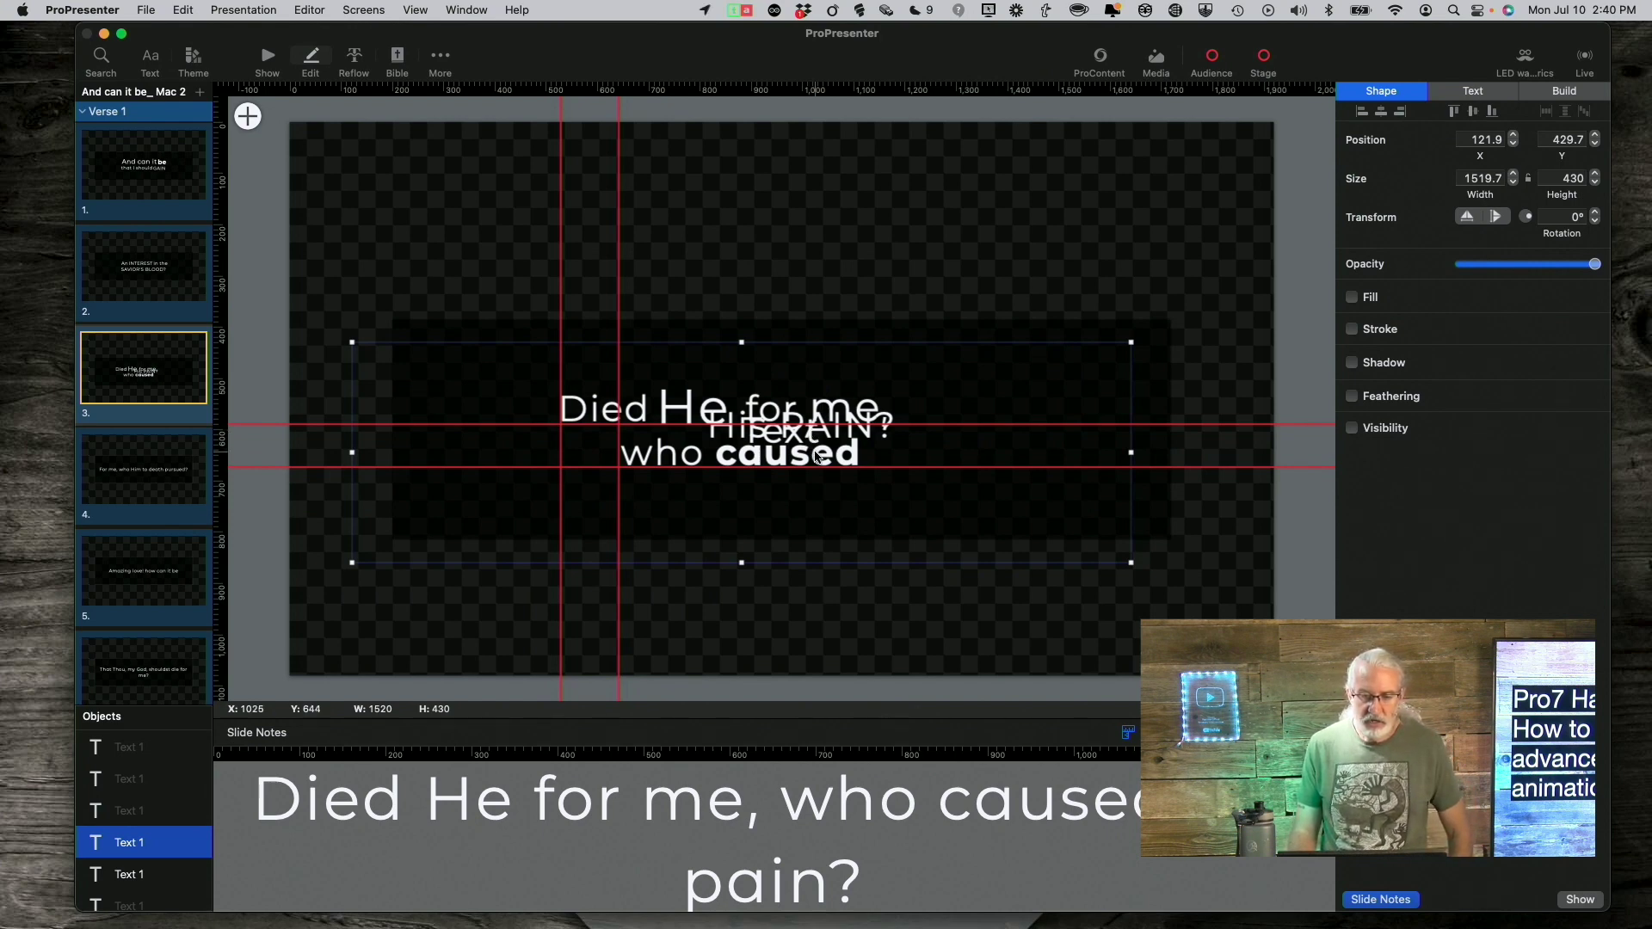
{"action": "left_click_drag", "start_coordinate": [815, 458], "coordinate": [753, 457]}
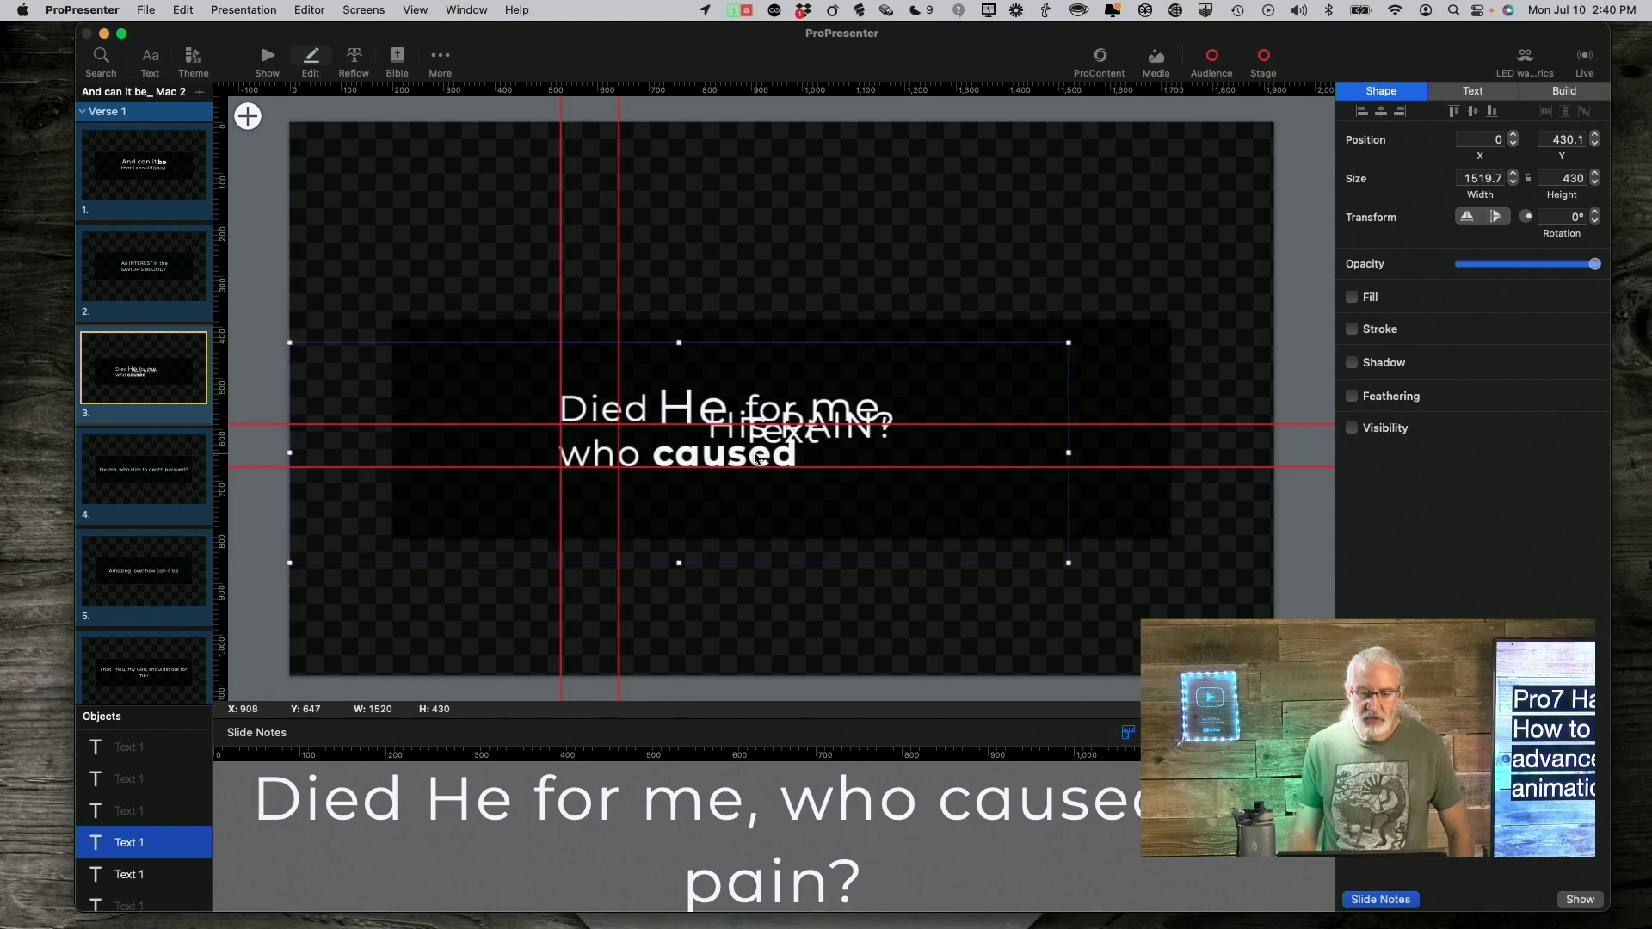
{"action": "left_click", "coordinate": [127, 876]}
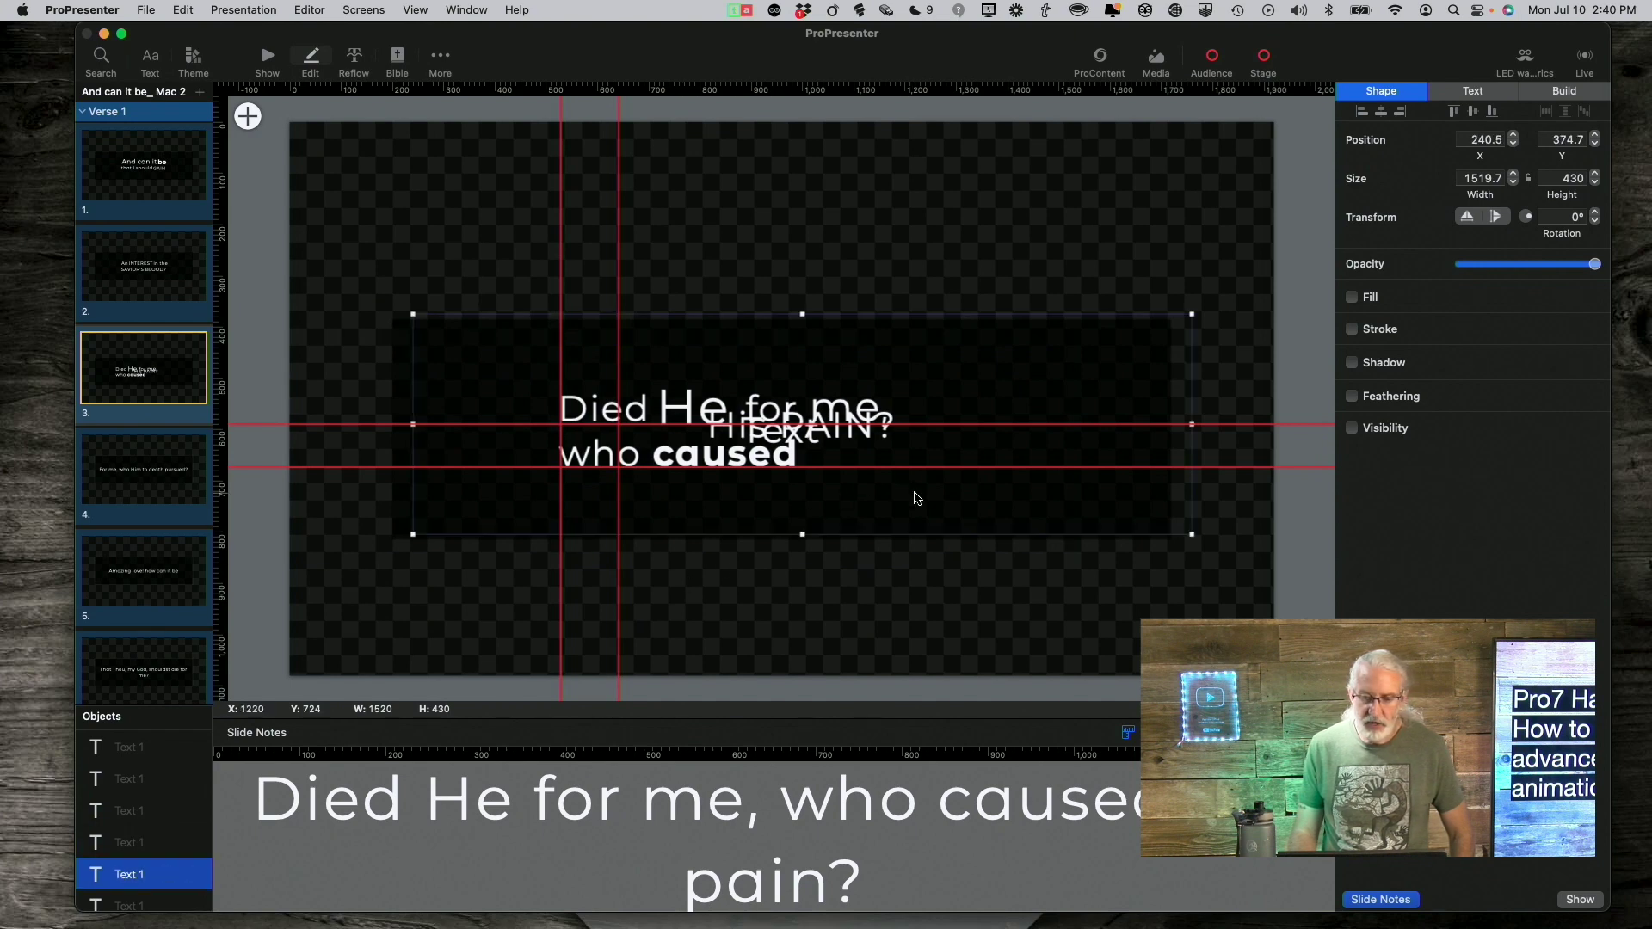
{"action": "left_click_drag", "start_coordinate": [918, 506], "coordinate": [1018, 523]}
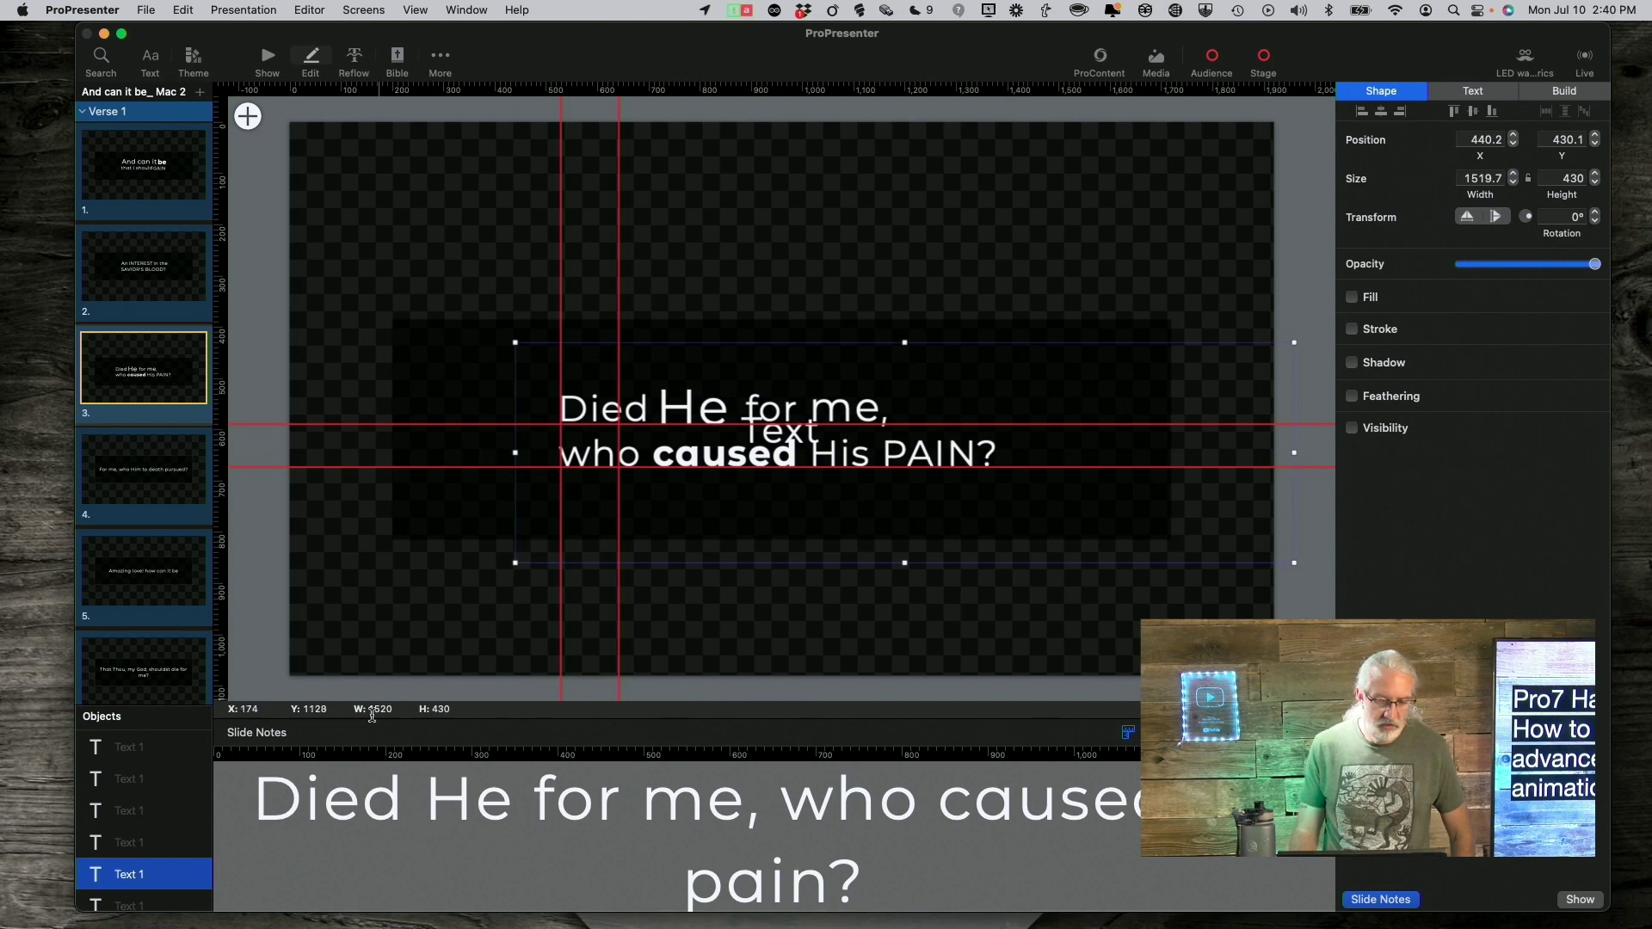
{"action": "left_click", "coordinate": [192, 875]}
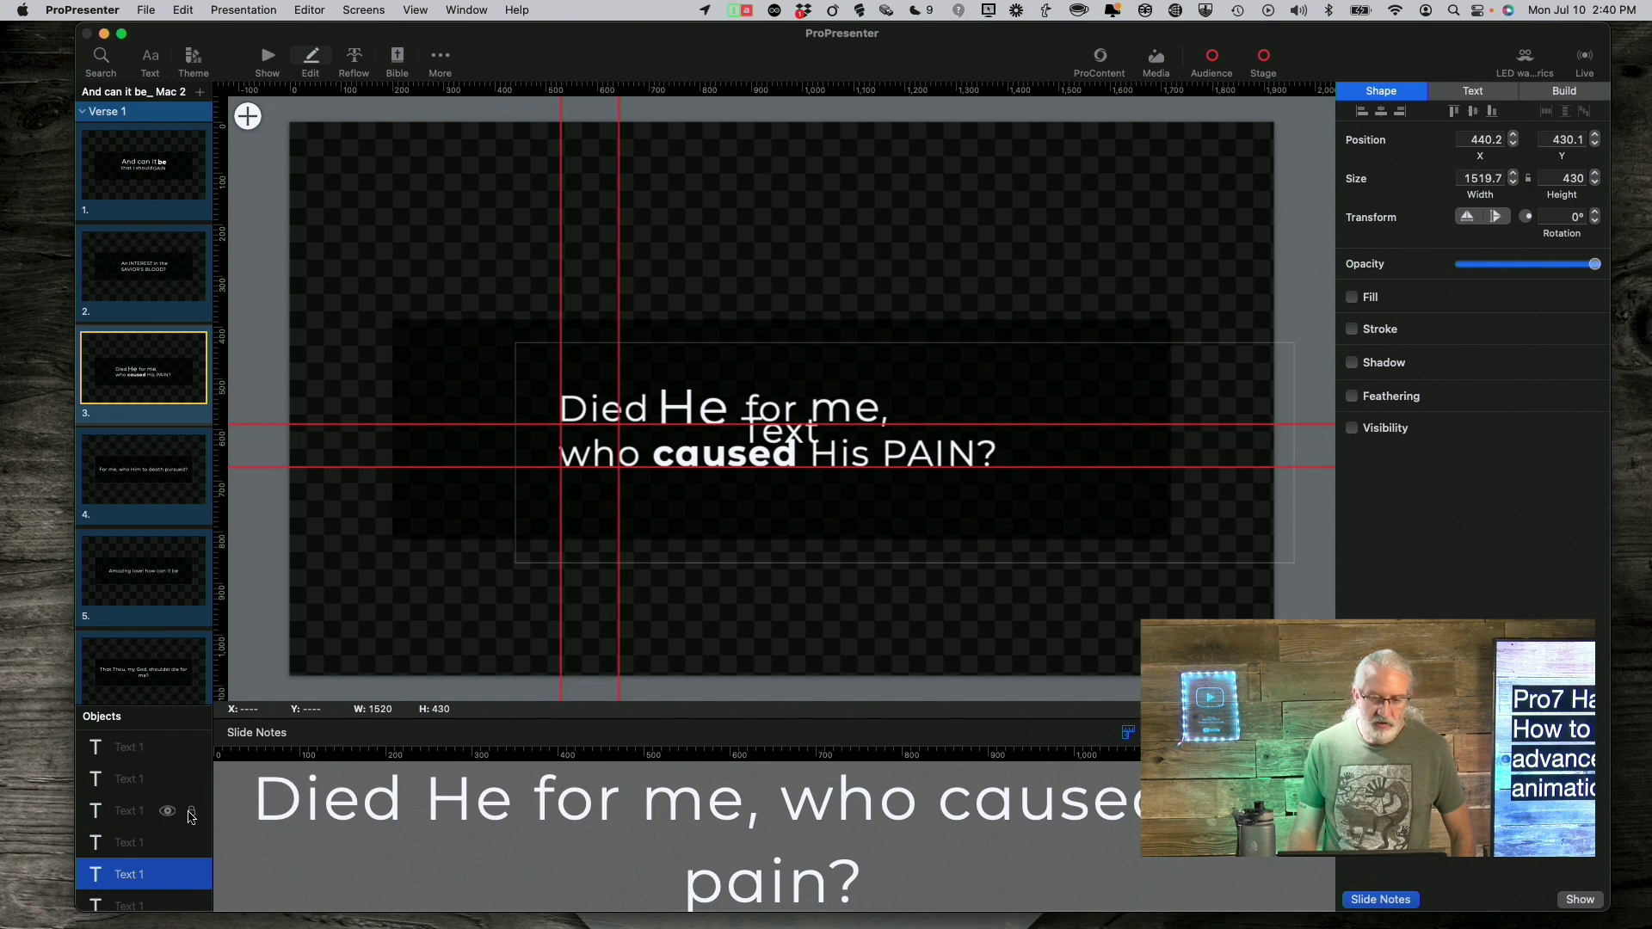
Step: Unlock the upper-line objects and move "Died" to the second vertical guide, at about X -32.8, Y 352.5
{"action": "left_click", "coordinate": [191, 813]}
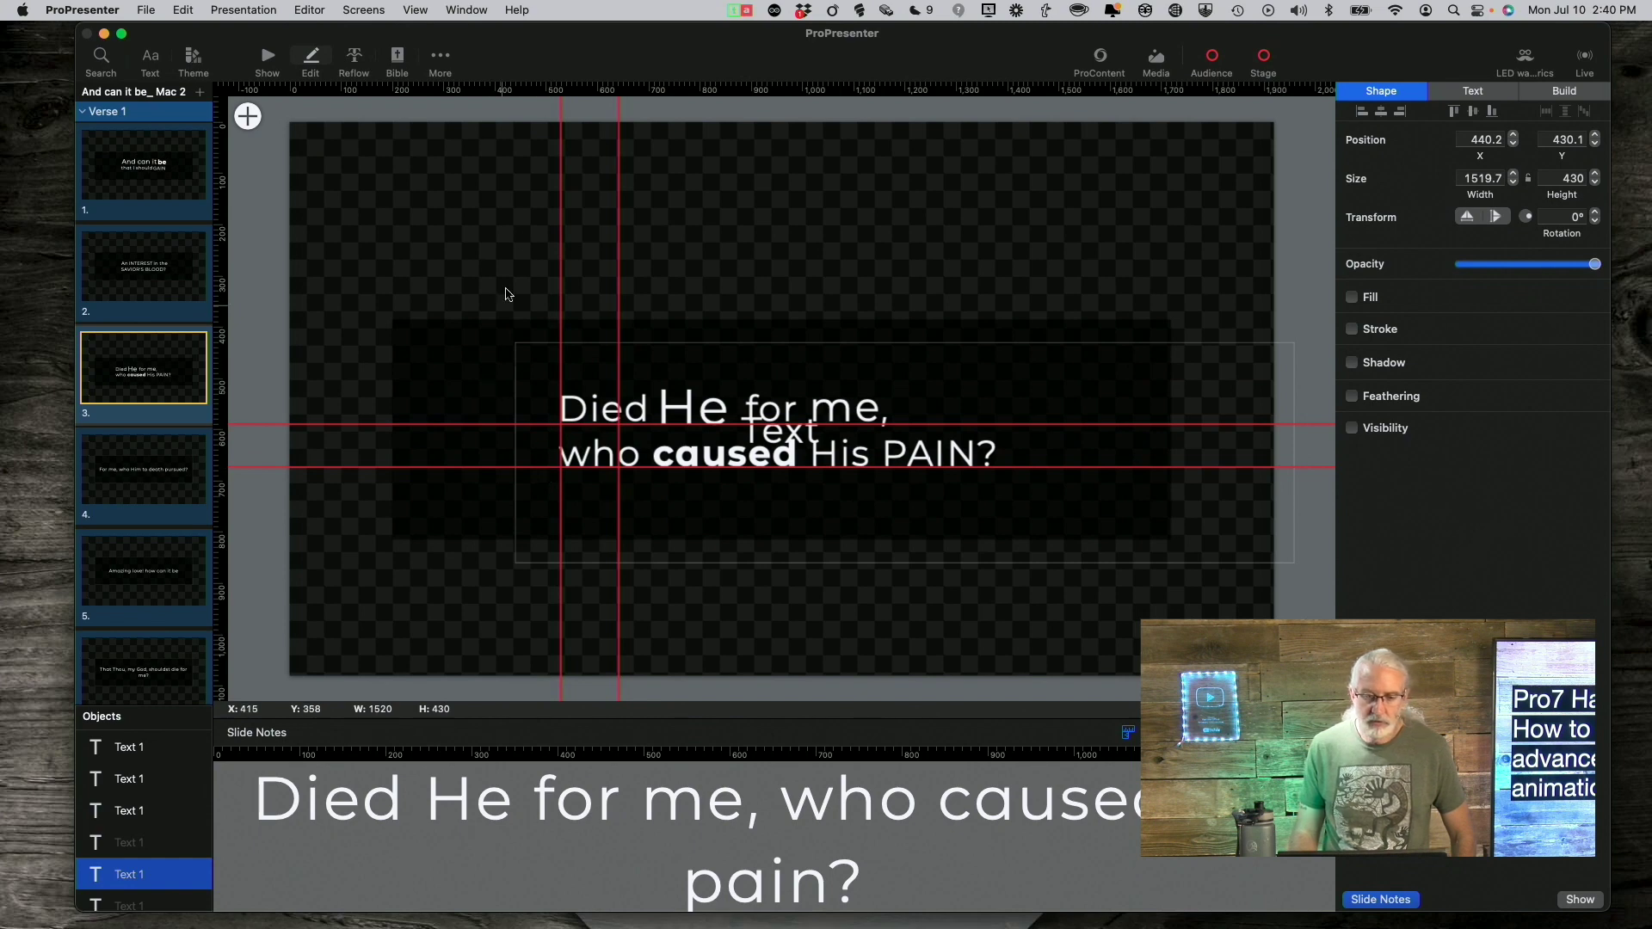
{"action": "left_click", "coordinate": [517, 234]}
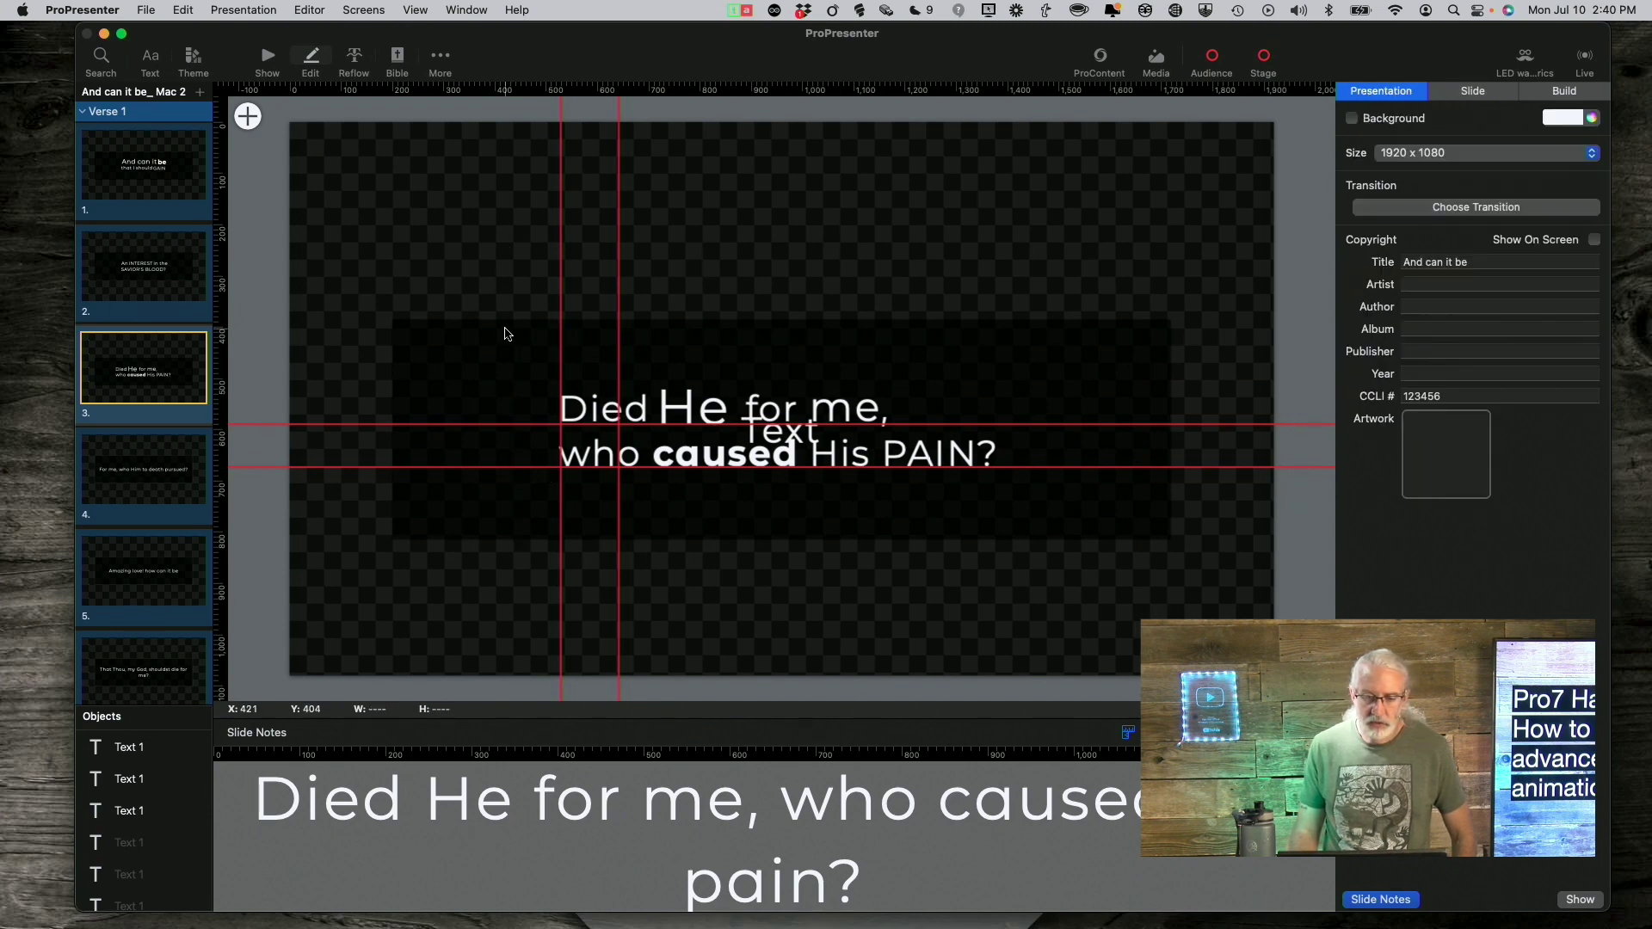
{"action": "left_click", "coordinate": [604, 371]}
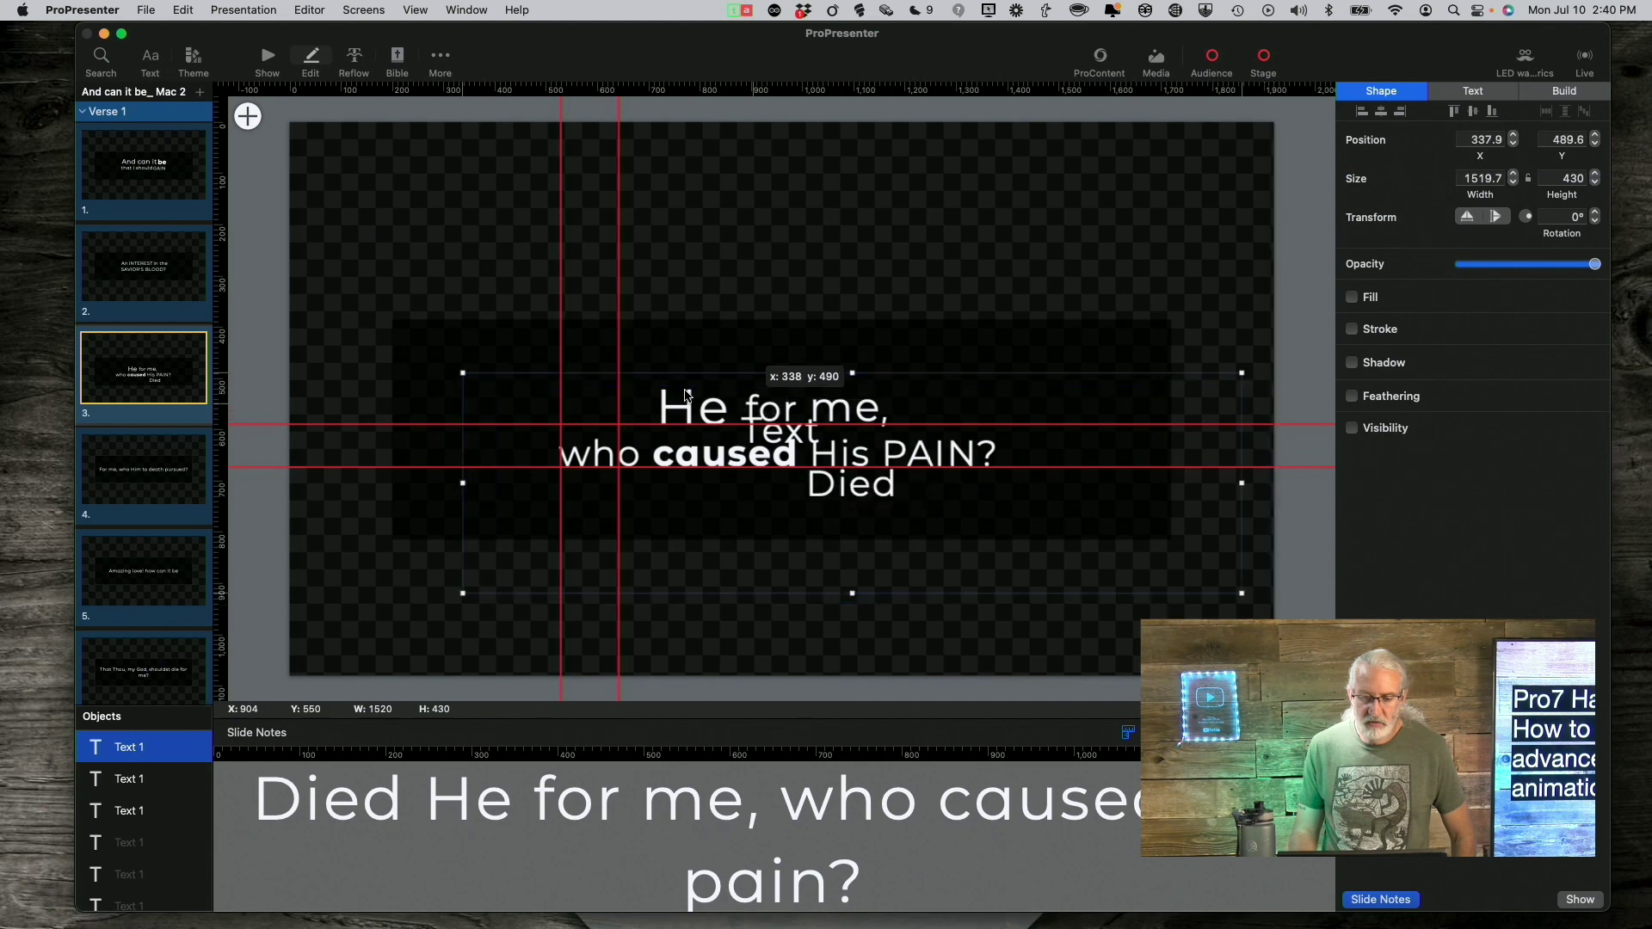
{"action": "left_click_drag", "start_coordinate": [604, 372], "coordinate": [585, 341]}
{"action": "left_click_drag", "start_coordinate": [568, 321], "coordinate": [566, 337]}
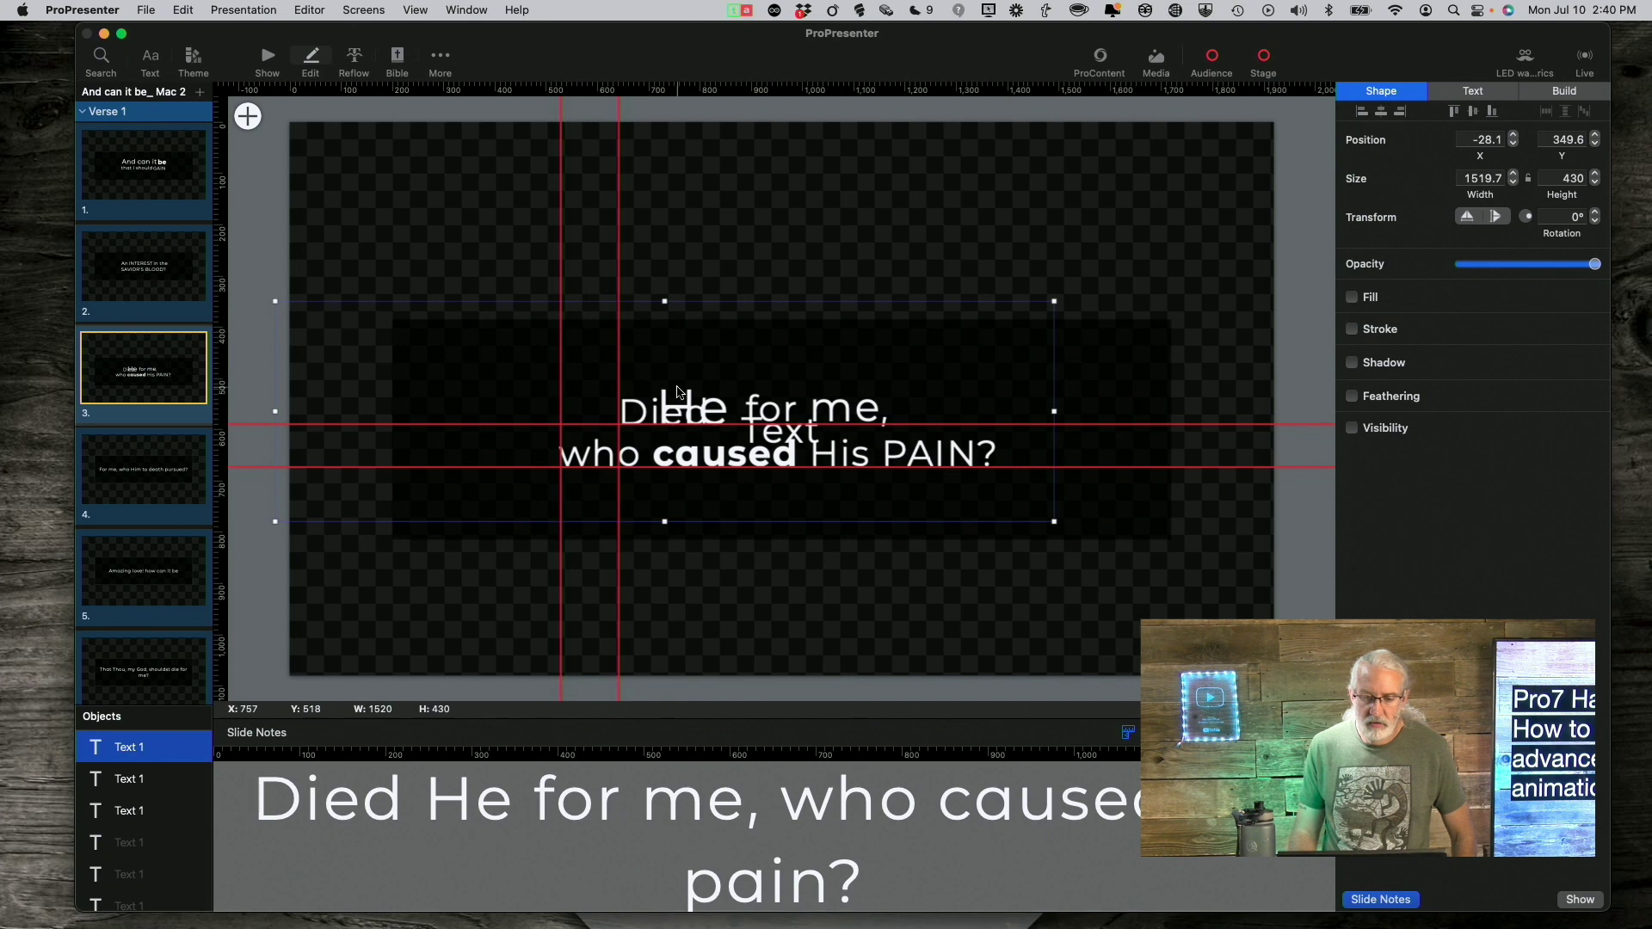
{"action": "mouse_move", "coordinate": [680, 395]}
{"action": "left_mouse_down"}
{"action": "mouse_move", "coordinate": [703, 394]}
{"action": "mouse_move", "coordinate": [677, 397]}
{"action": "left_mouse_up"}
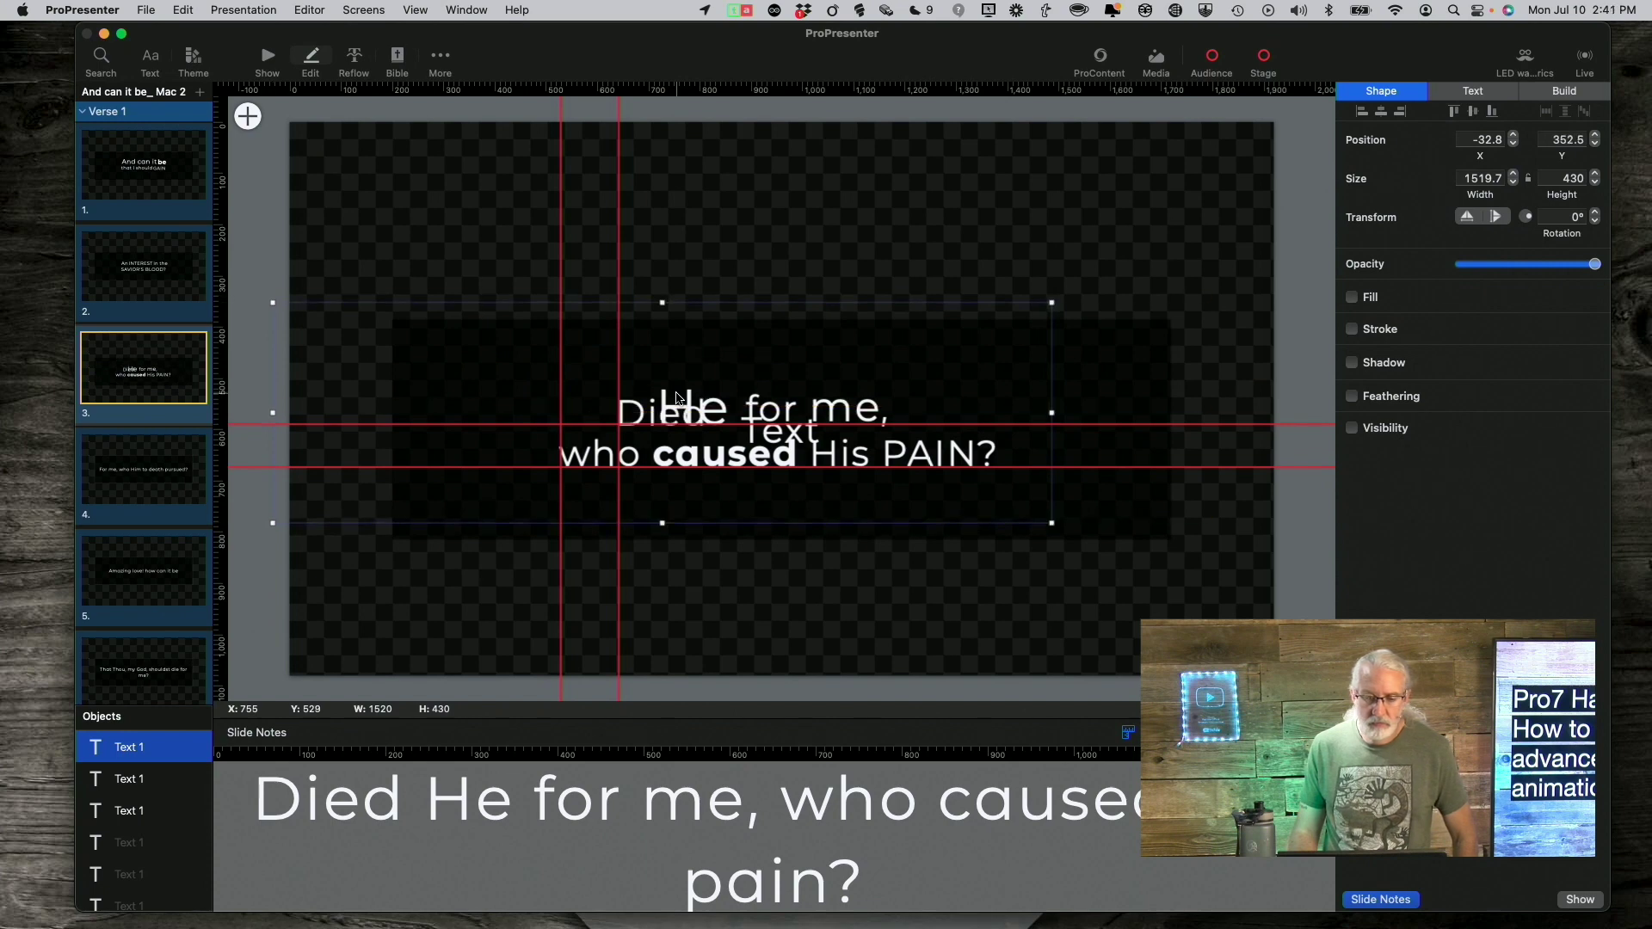
Step: Move "He" right after "Died" to X 133.3, Y 339.5, and "for me," after it to X 363.6, Y 339.5
{"action": "left_click", "coordinate": [132, 781]}
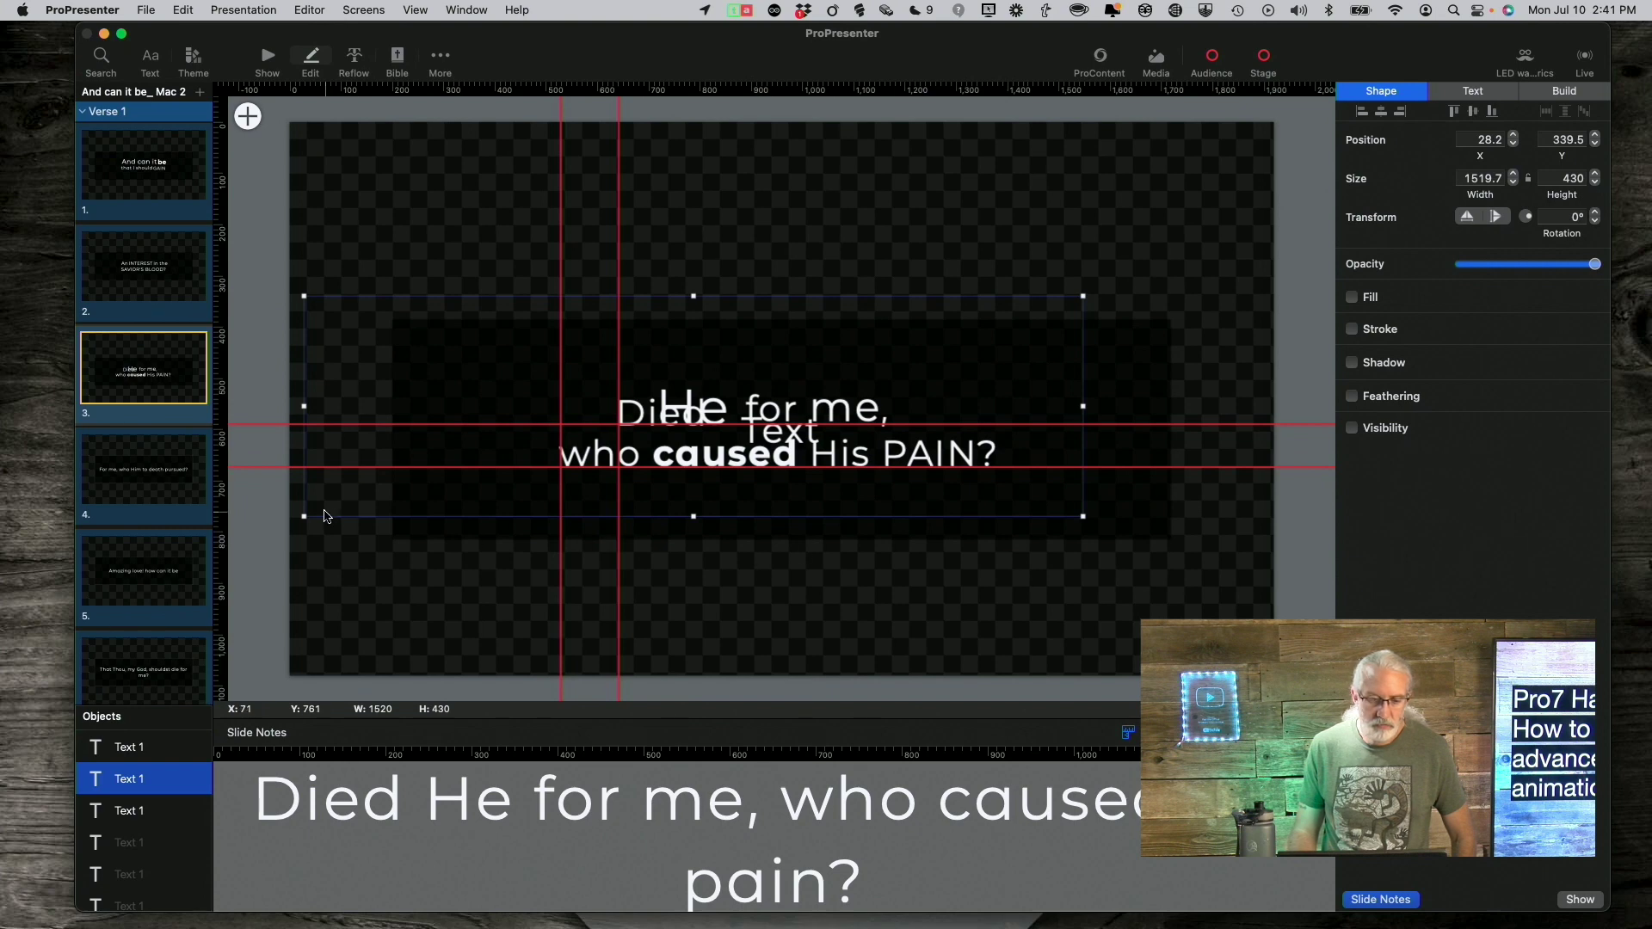
{"action": "left_click_drag", "start_coordinate": [334, 498], "coordinate": [382, 499]}
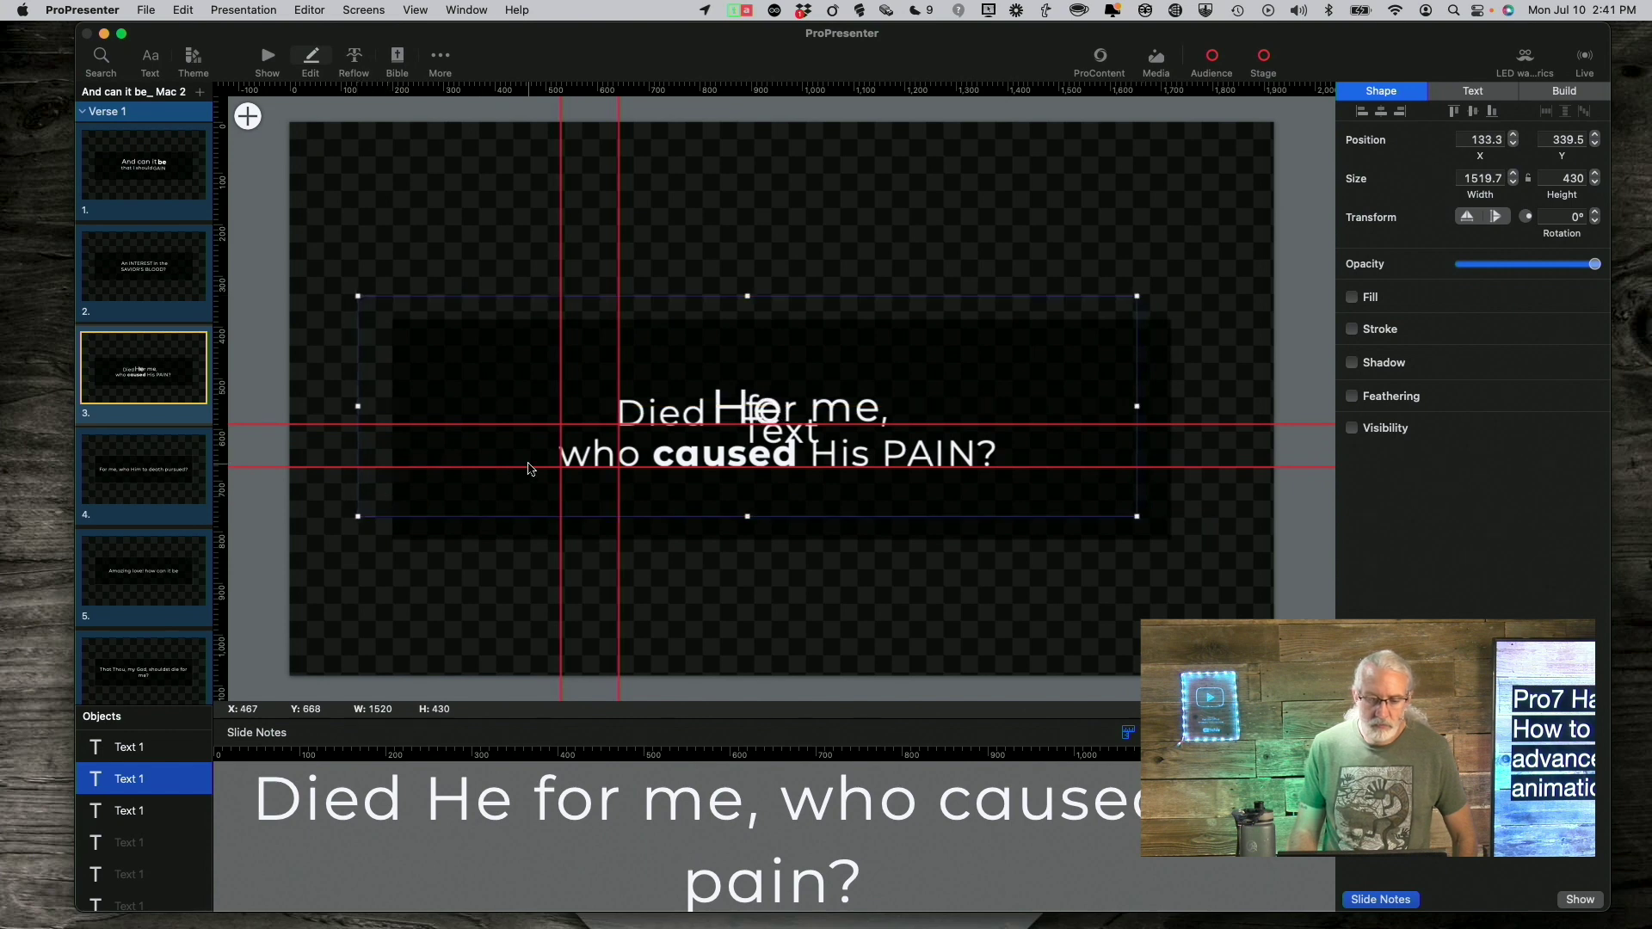
{"action": "left_click", "coordinate": [129, 813]}
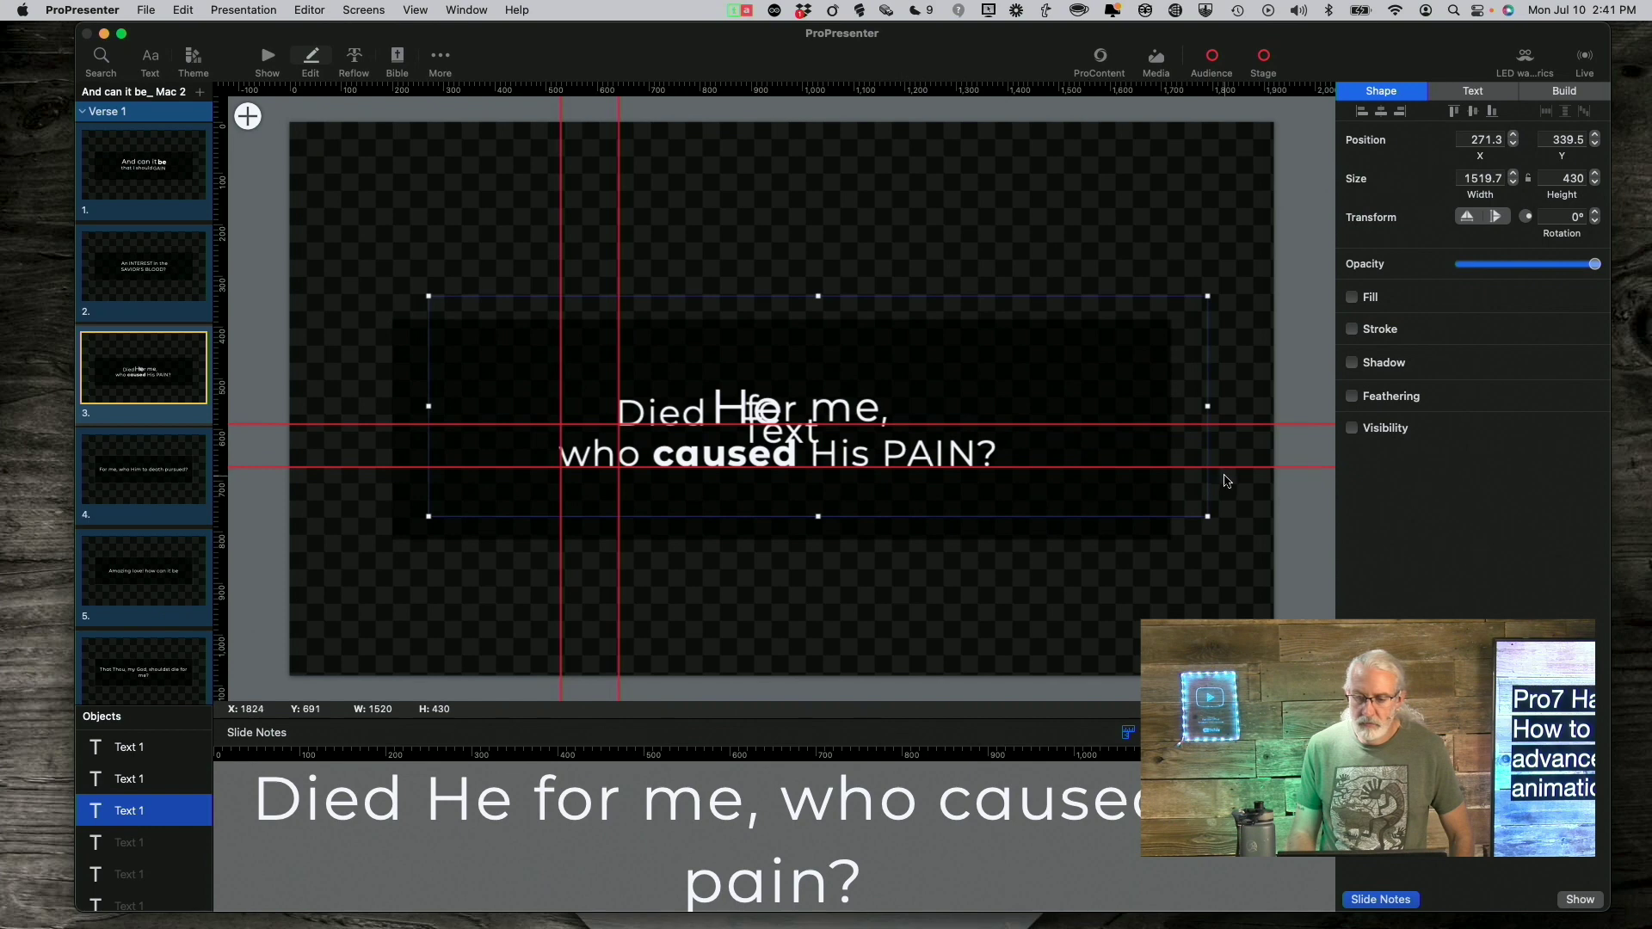
{"action": "left_click_drag", "start_coordinate": [1200, 497], "coordinate": [1243, 502]}
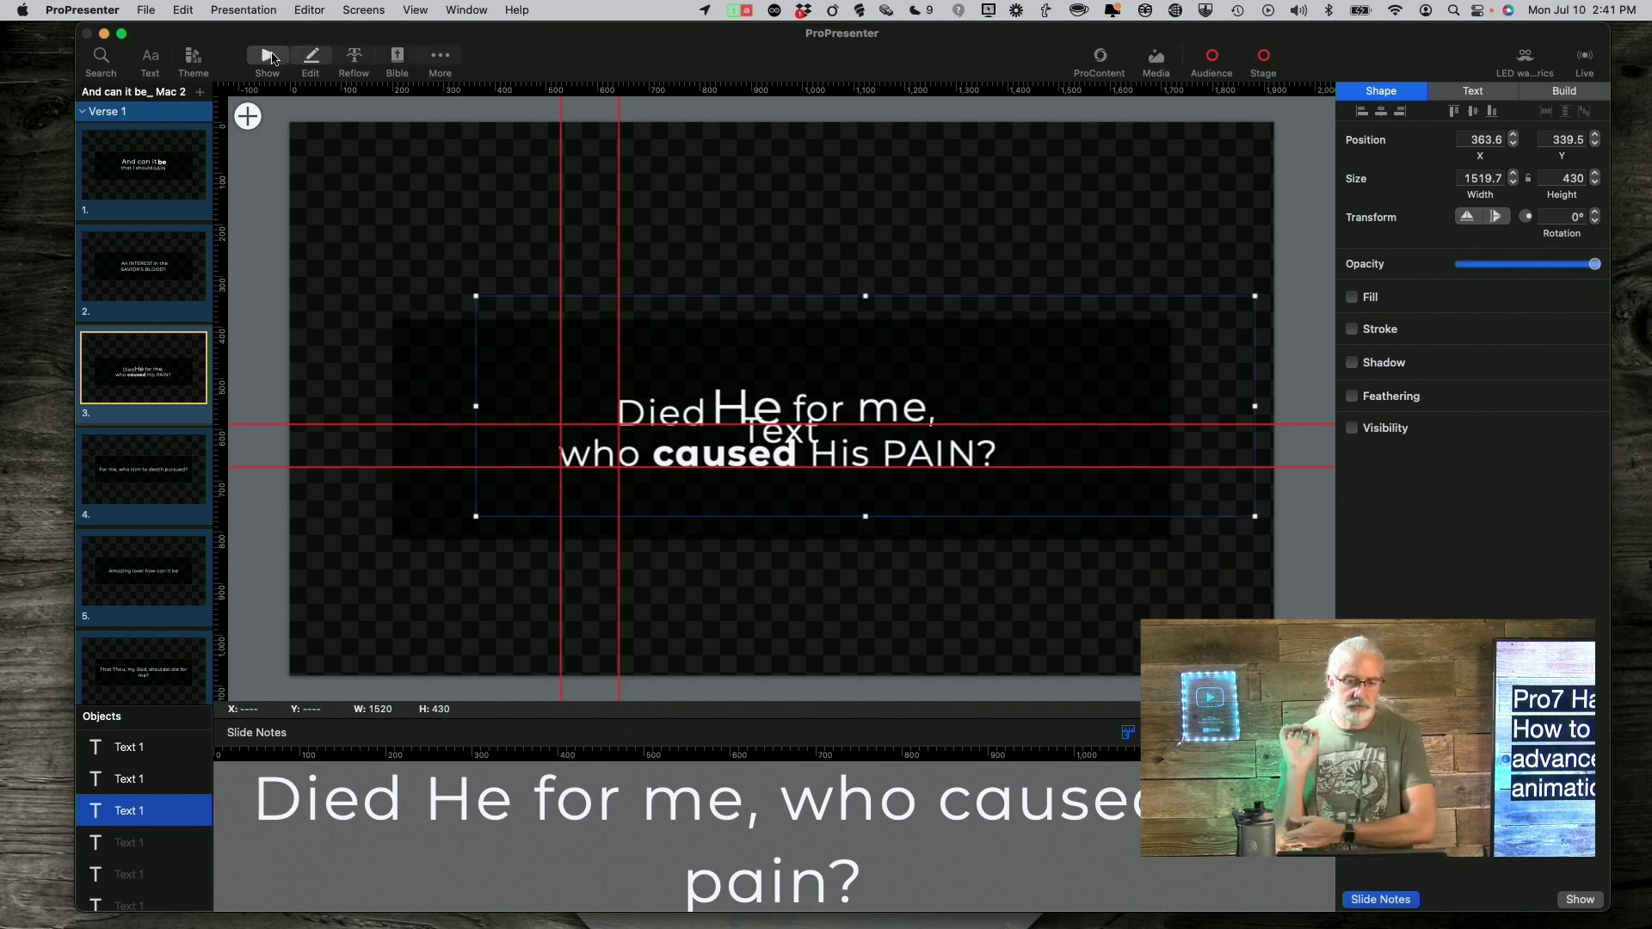
Step: Show slide 3 live to check the spacing of the rearranged lyric on the audience output
{"action": "left_click", "coordinate": [270, 58]}
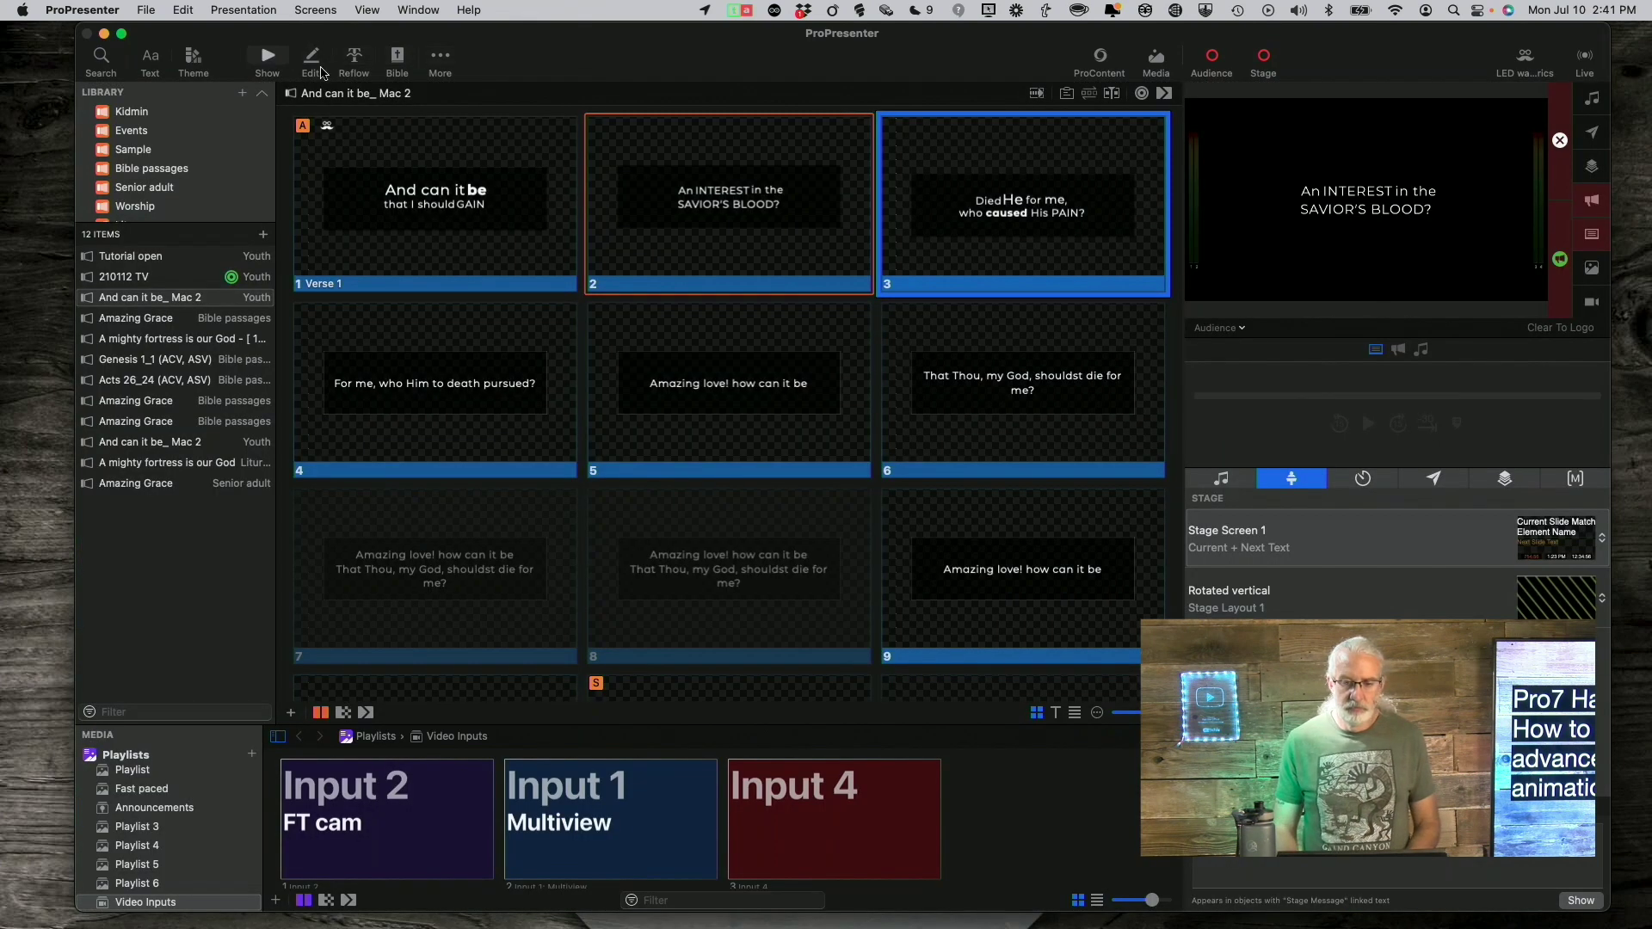
{"action": "left_click", "coordinate": [998, 197]}
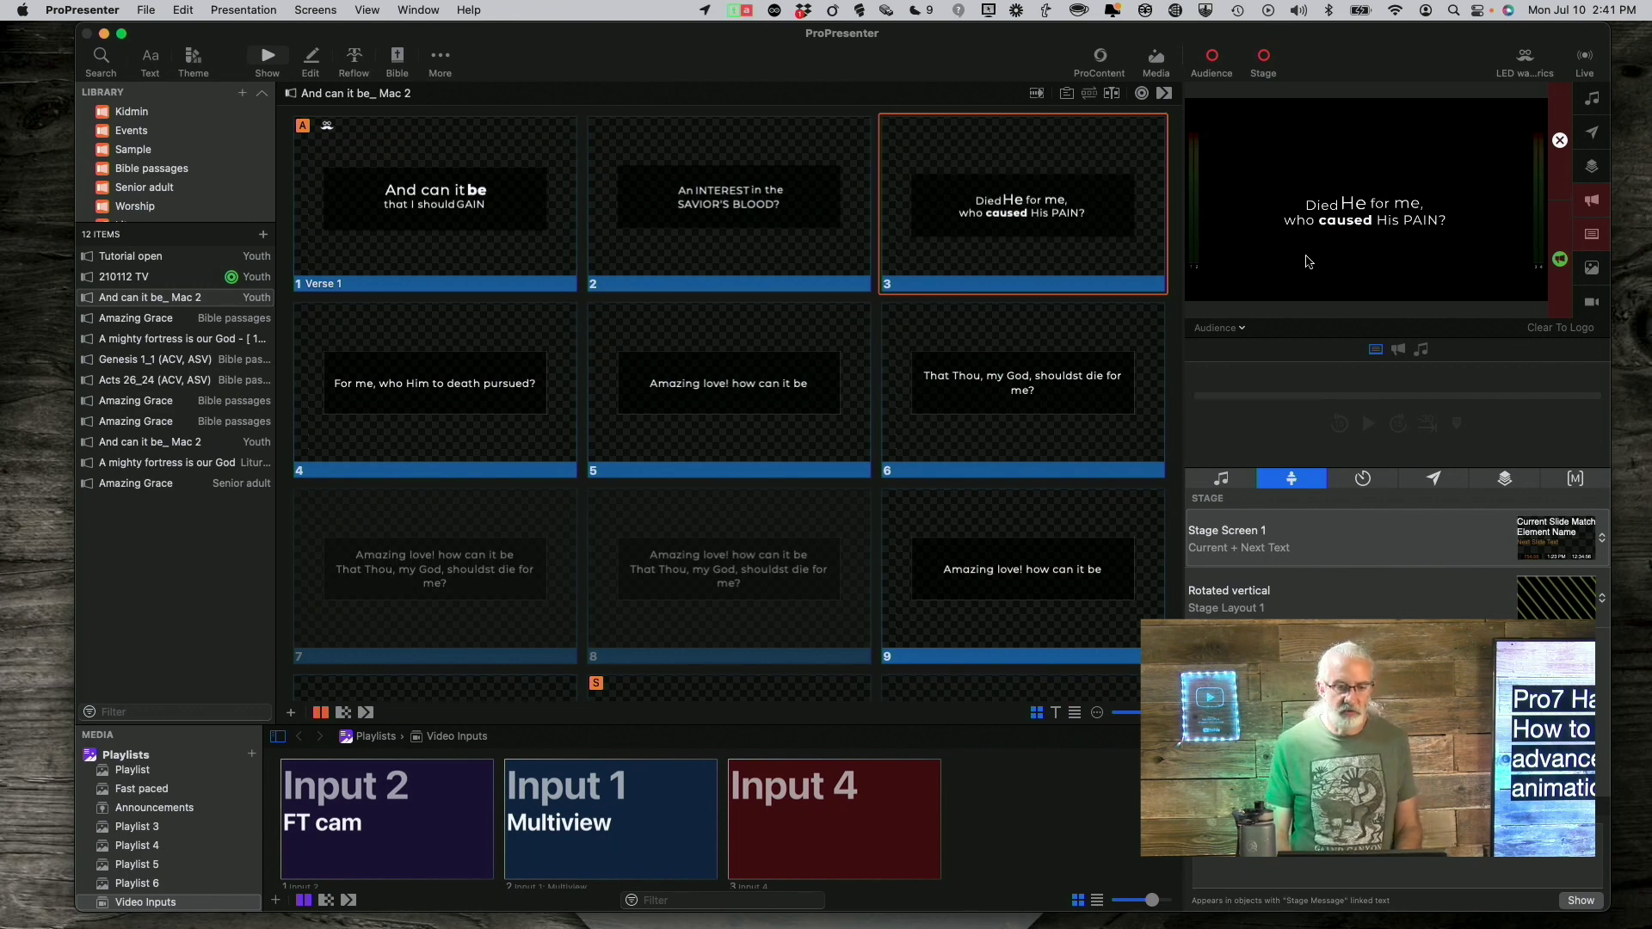
Step: Reopen slide 3 for editing and unlock the "who caused" and "His PAIN?" objects
{"action": "right_click", "coordinate": [985, 244]}
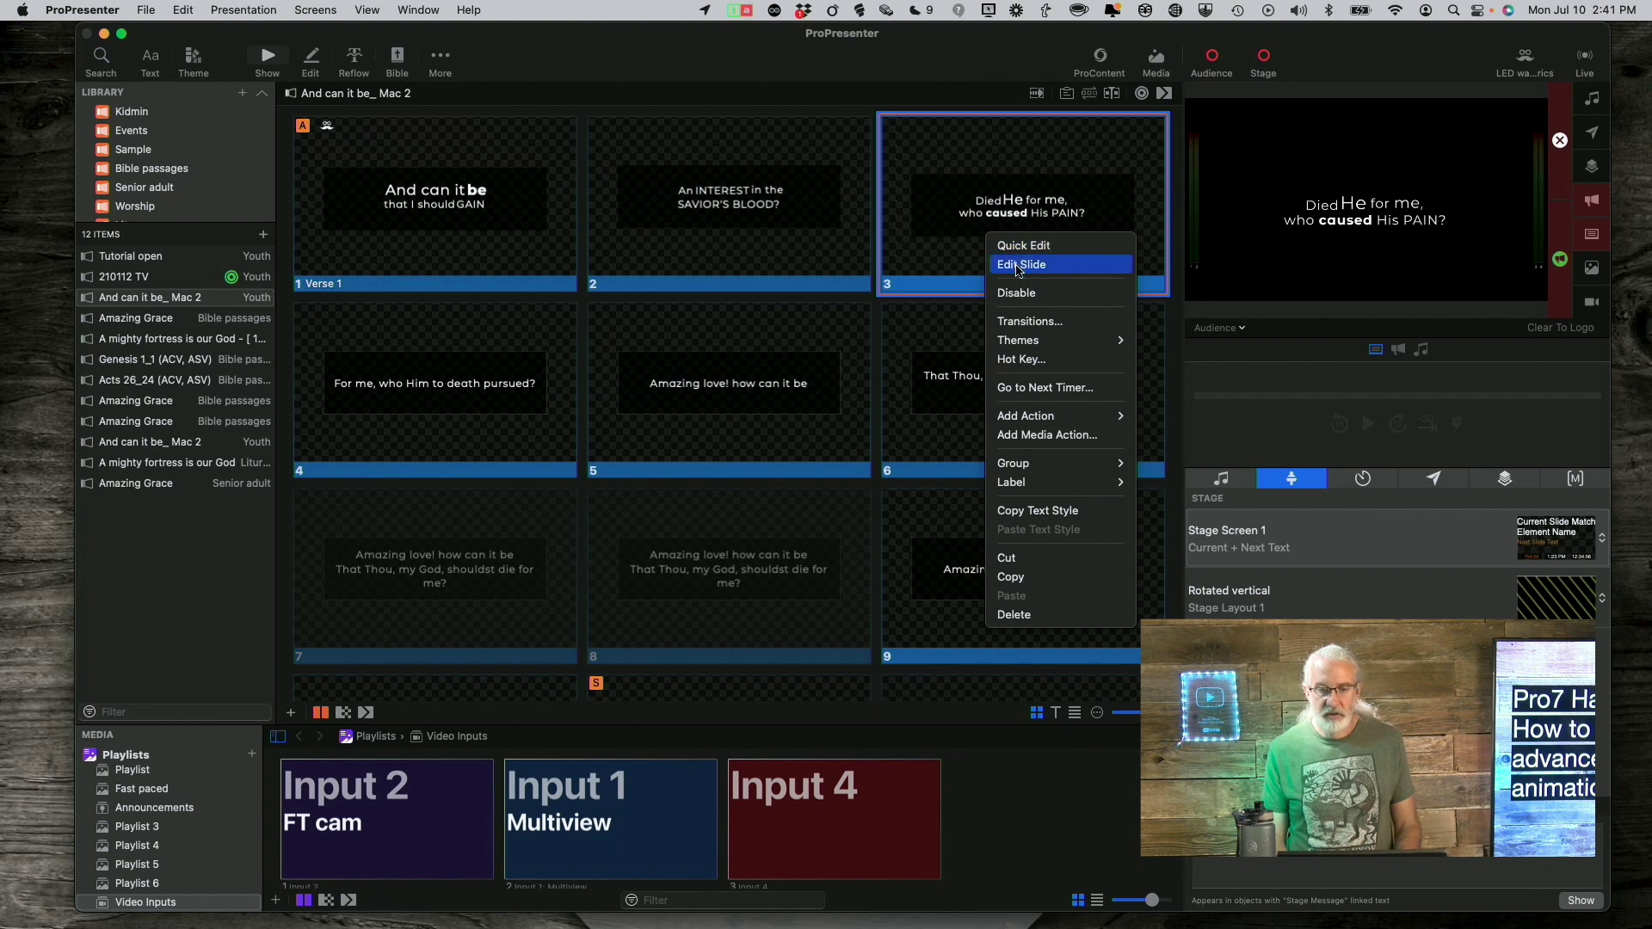
{"action": "left_click", "coordinate": [1017, 266]}
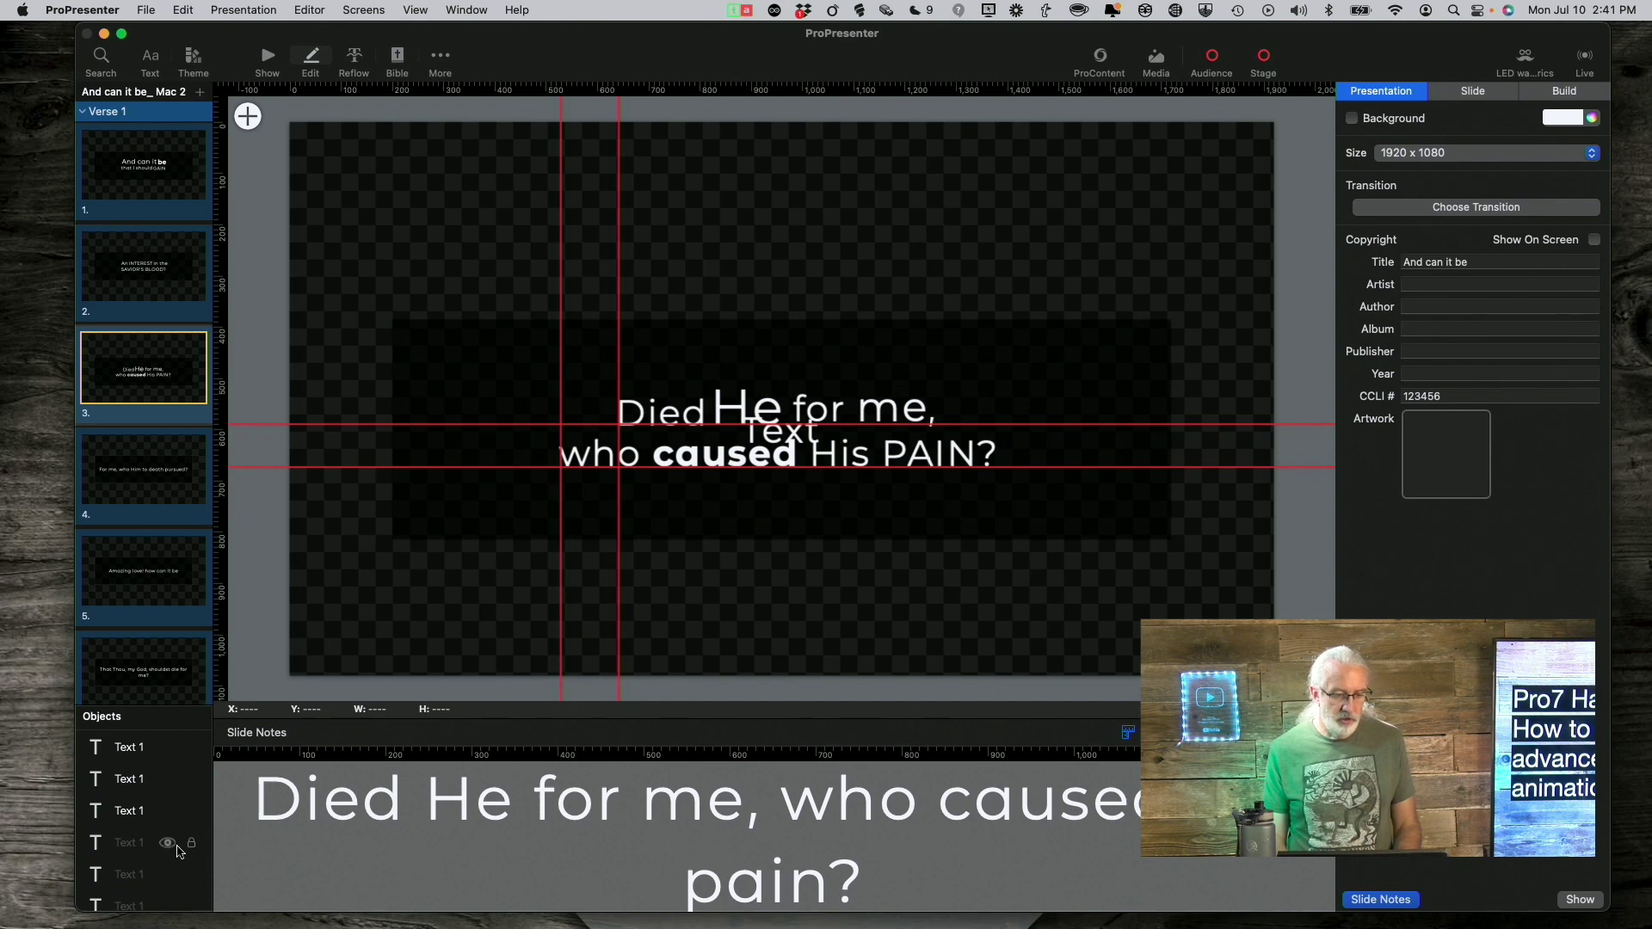
{"action": "left_click", "coordinate": [192, 847]}
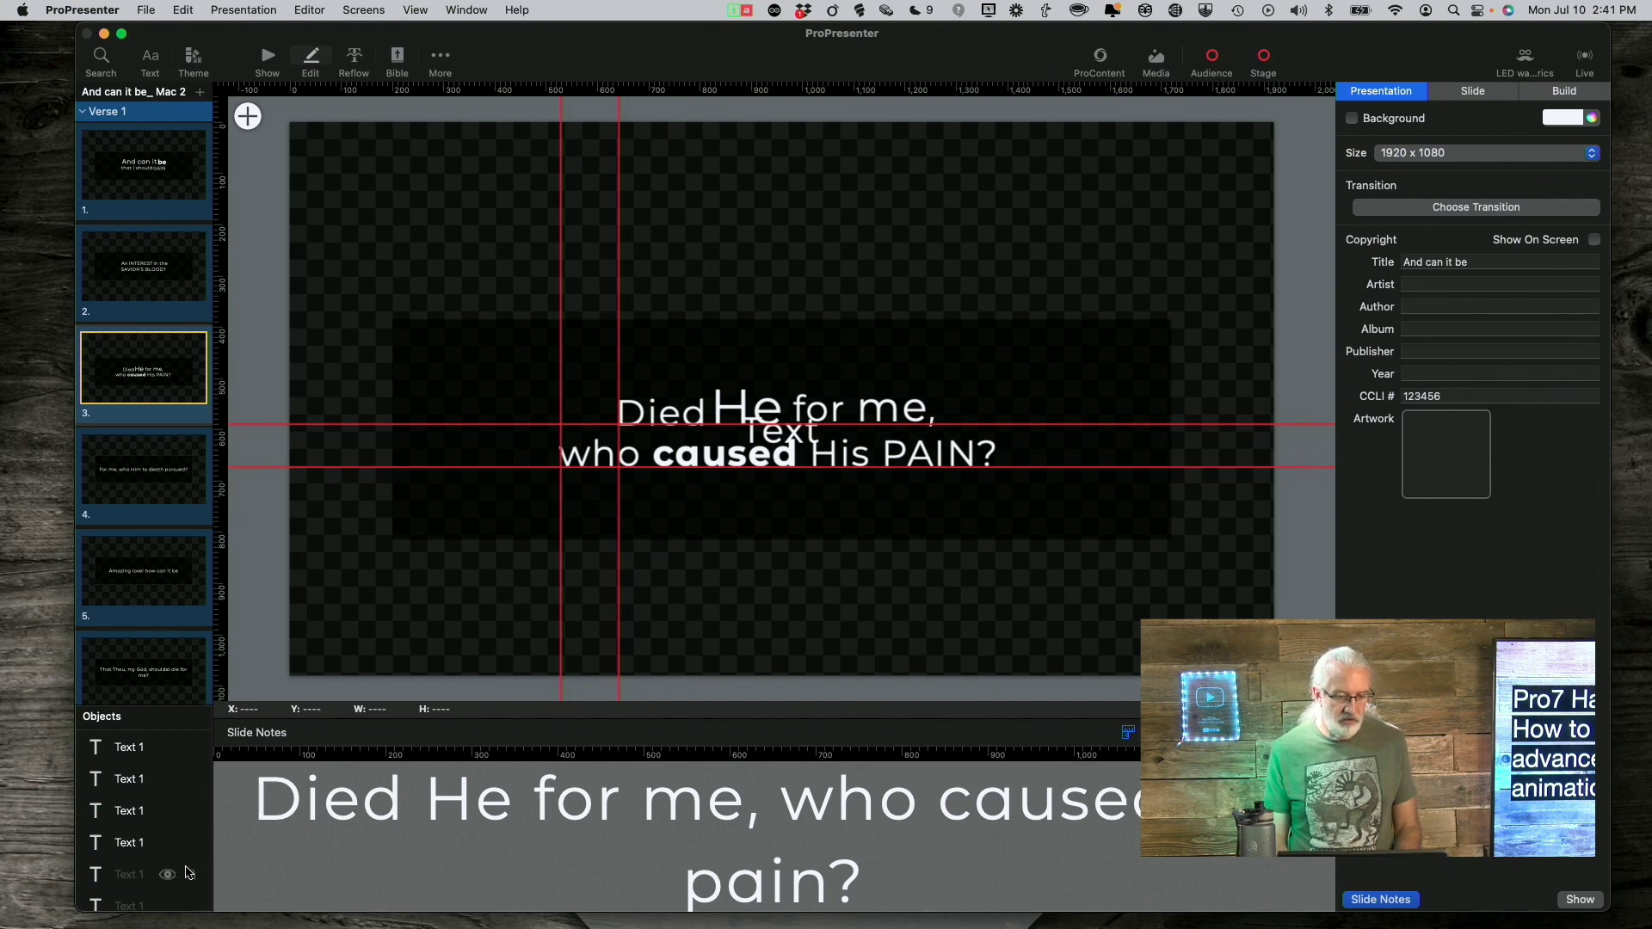
{"action": "left_click", "coordinate": [190, 874]}
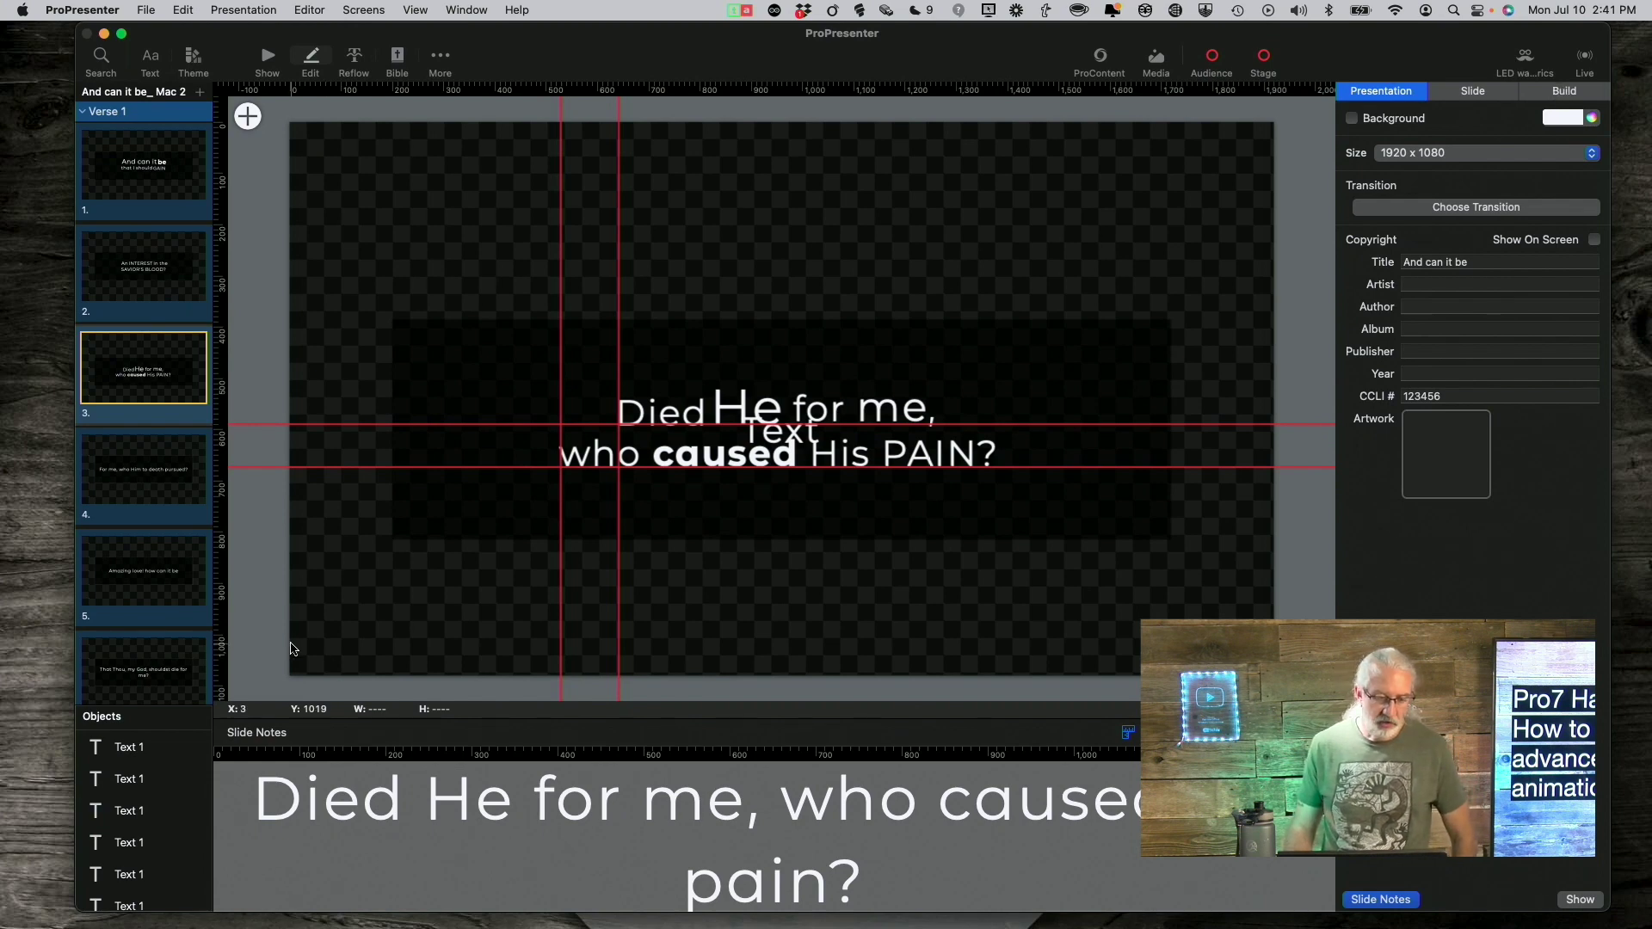
Step: Give "Died" a Dissolve build-in that starts After Transition with a 0.5 s delay
{"action": "left_click", "coordinate": [121, 746]}
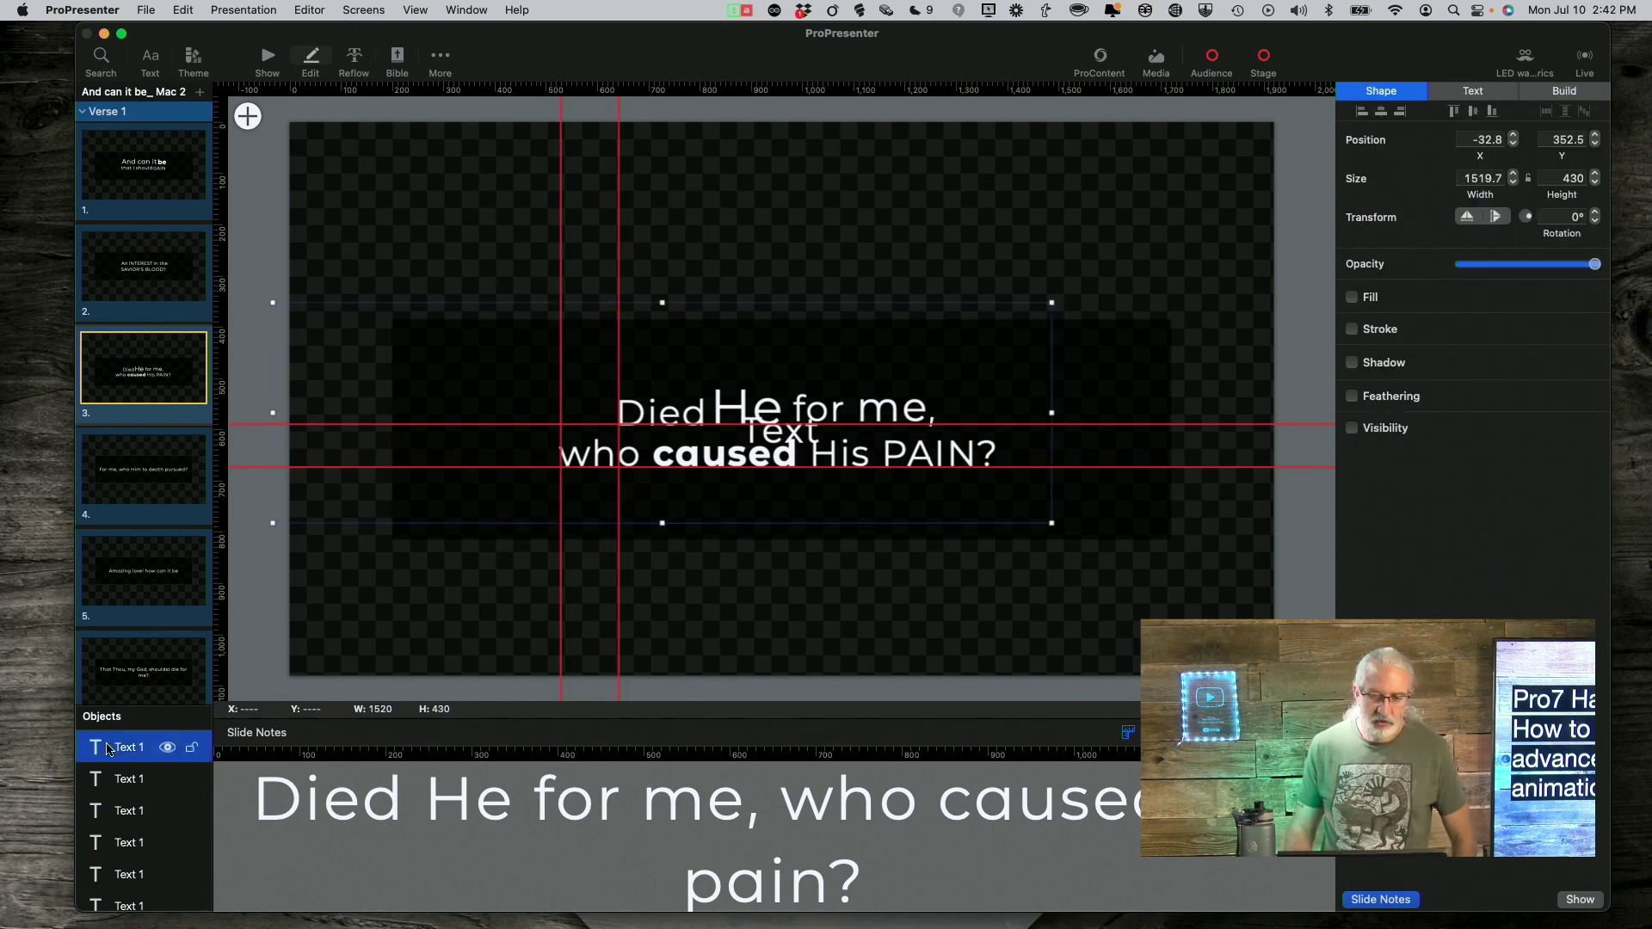
{"action": "left_click", "coordinate": [1573, 88]}
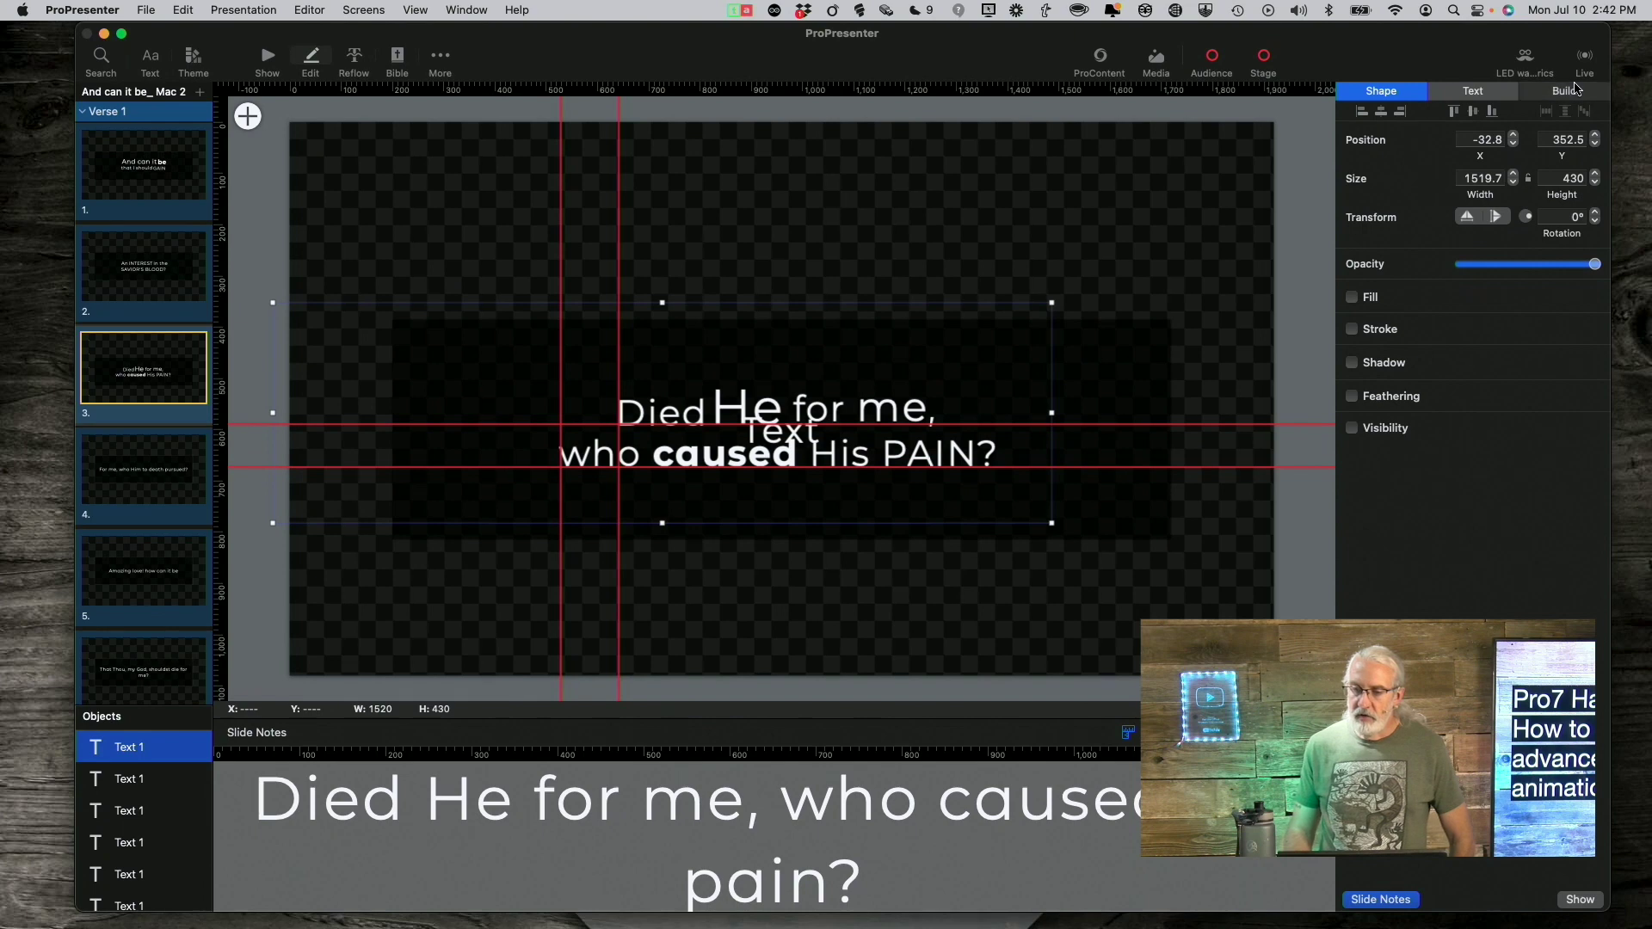
{"action": "left_click", "coordinate": [1537, 112]}
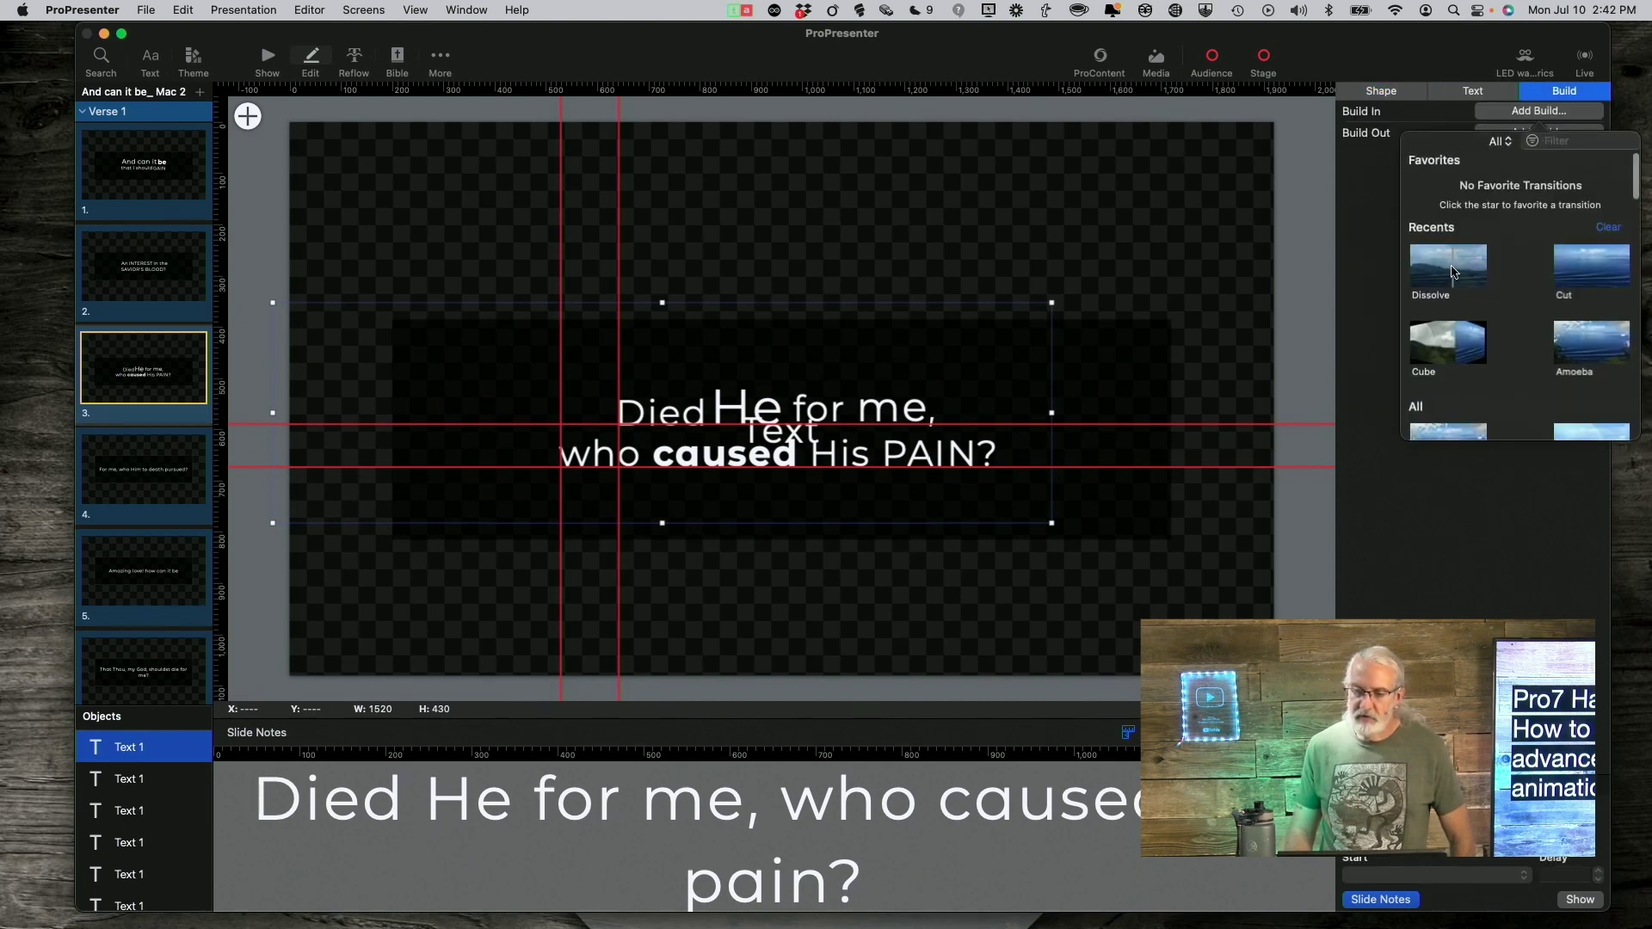
{"action": "left_click", "coordinate": [1449, 267]}
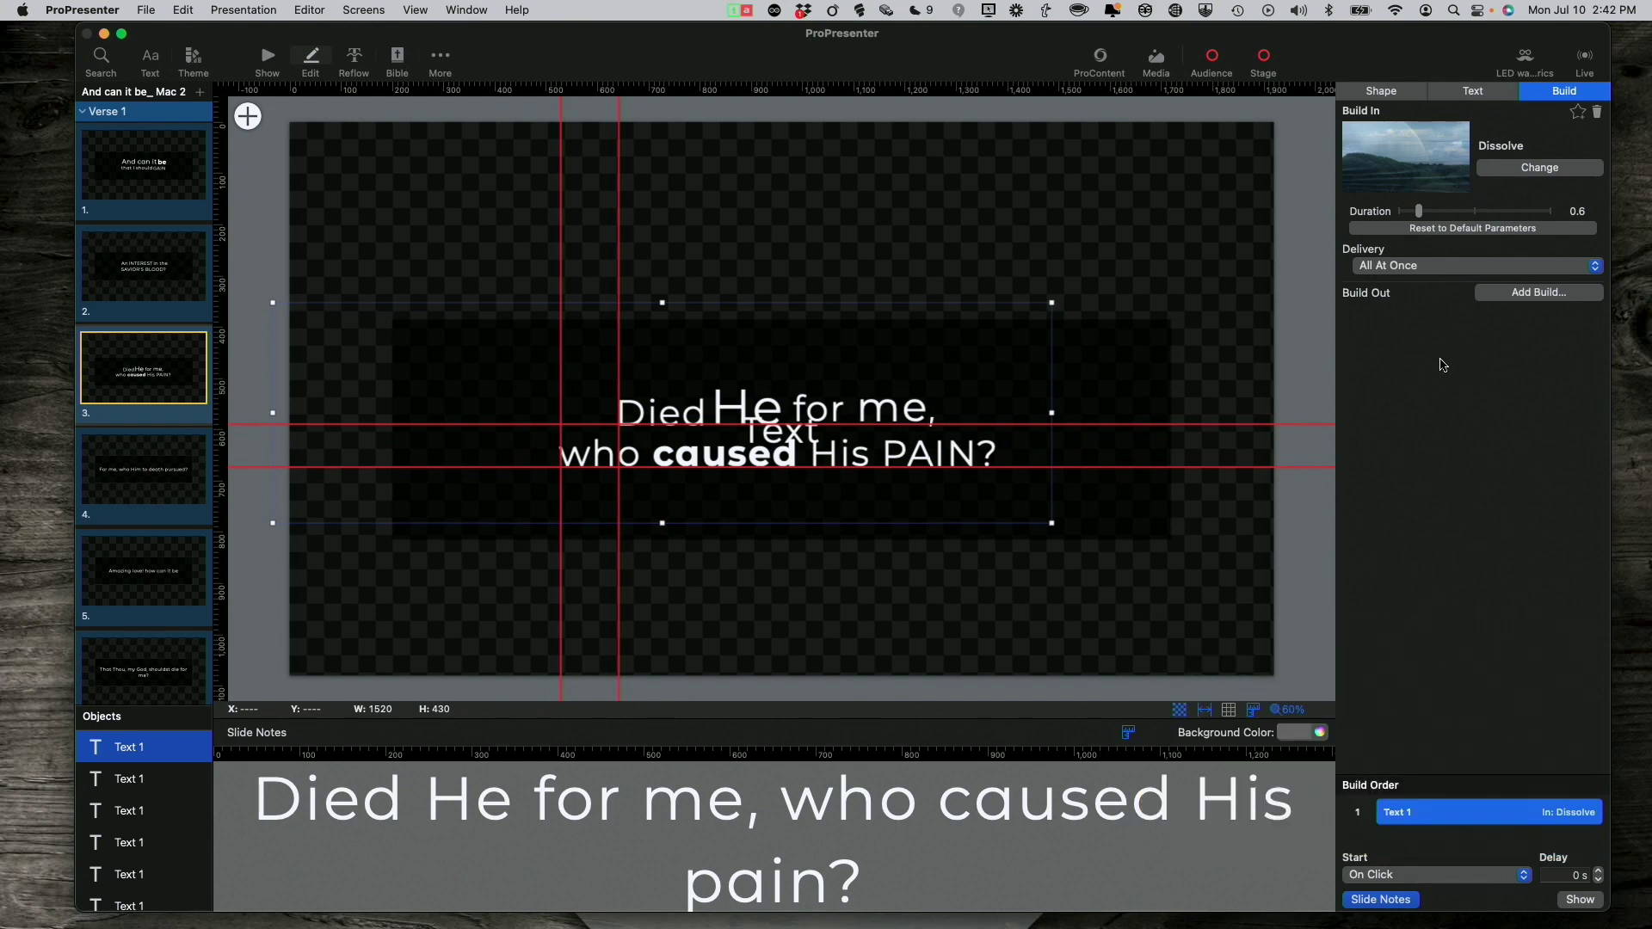
{"action": "left_click", "coordinate": [1523, 878]}
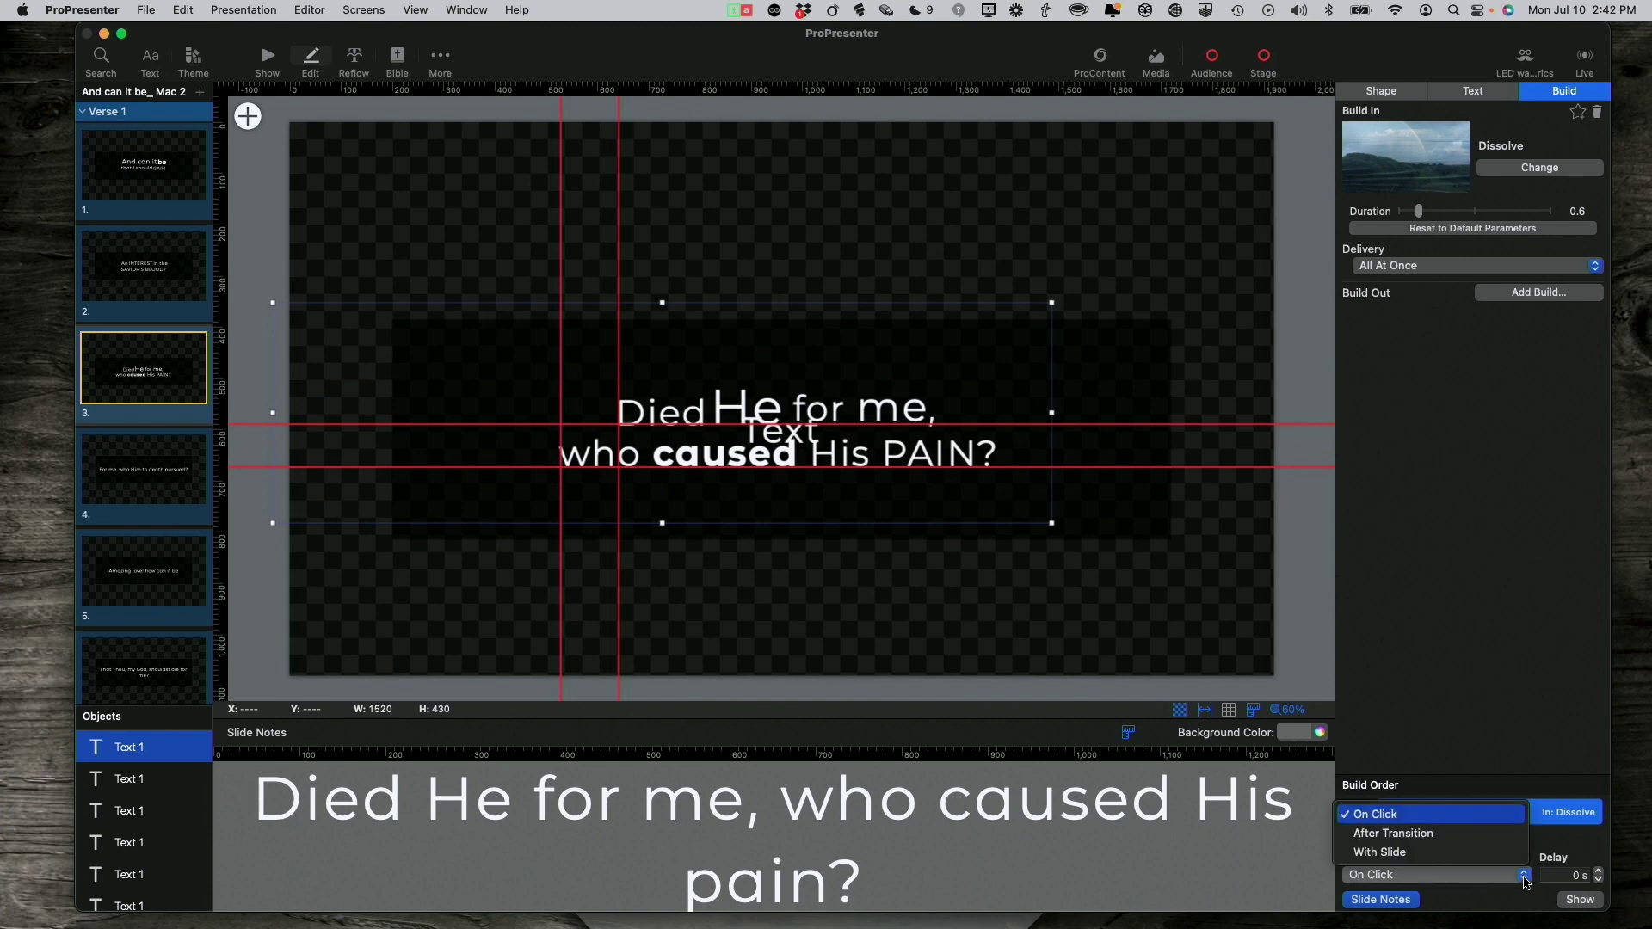
{"action": "left_click", "coordinate": [1506, 835]}
{"action": "left_click", "coordinate": [1564, 875]}
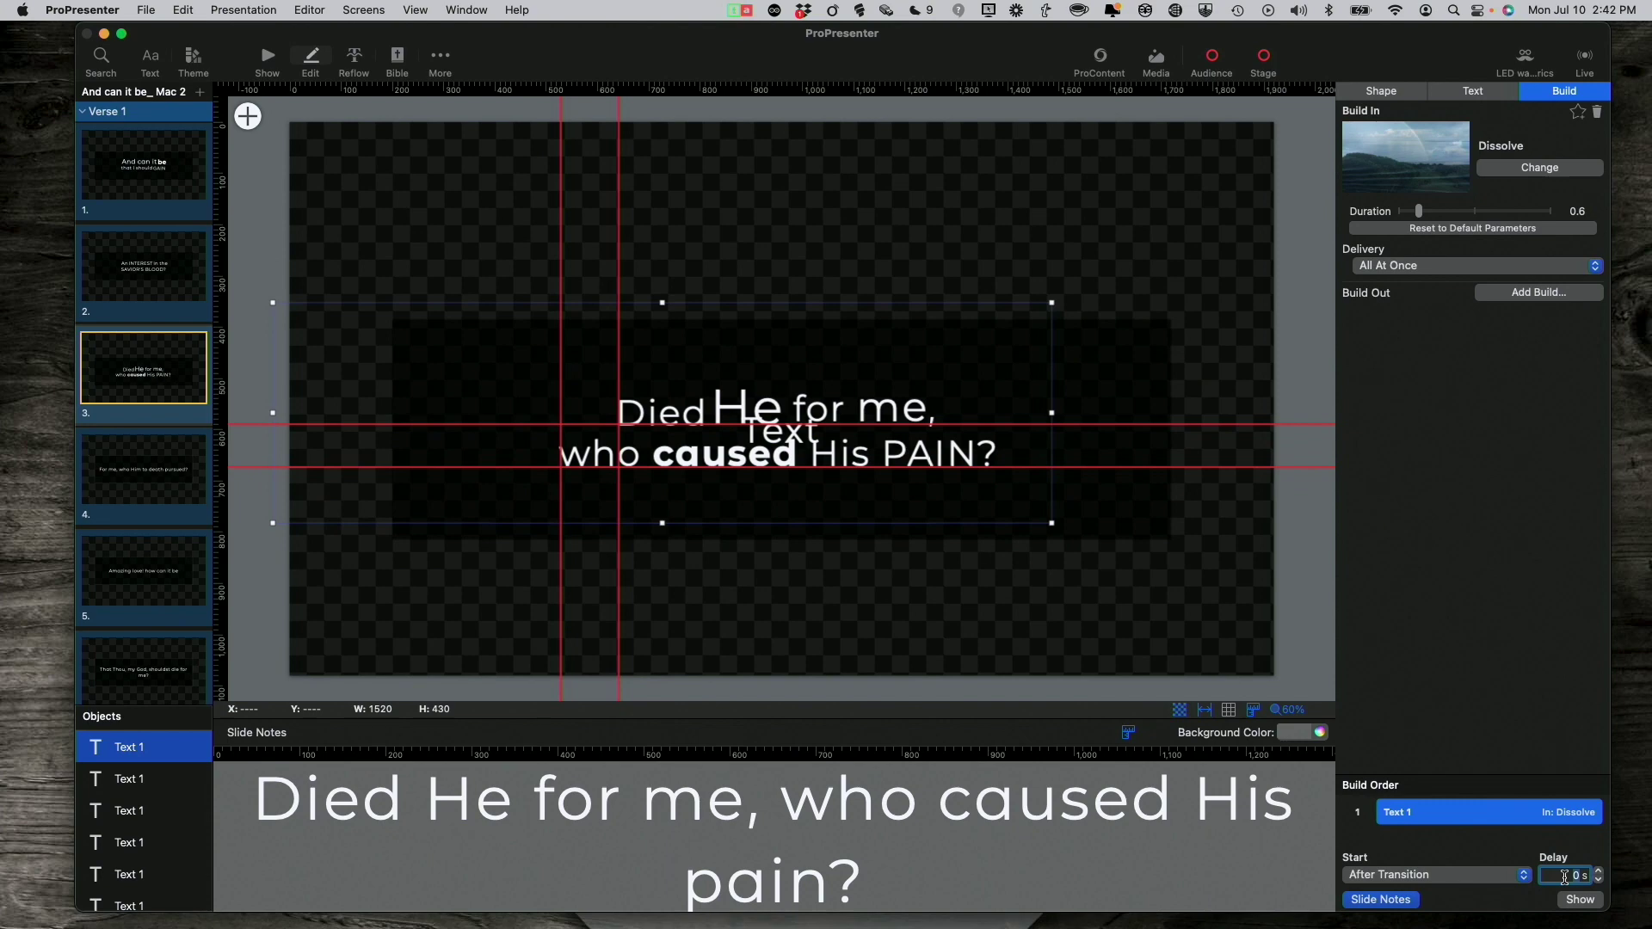
{"action": "type", "text": ".5"}
{"action": "key", "text": "Return"}
Step: Give "He" a Dissolve build-in that starts After Build 1 with a 0.3 s delay
{"action": "left_click", "coordinate": [126, 789]}
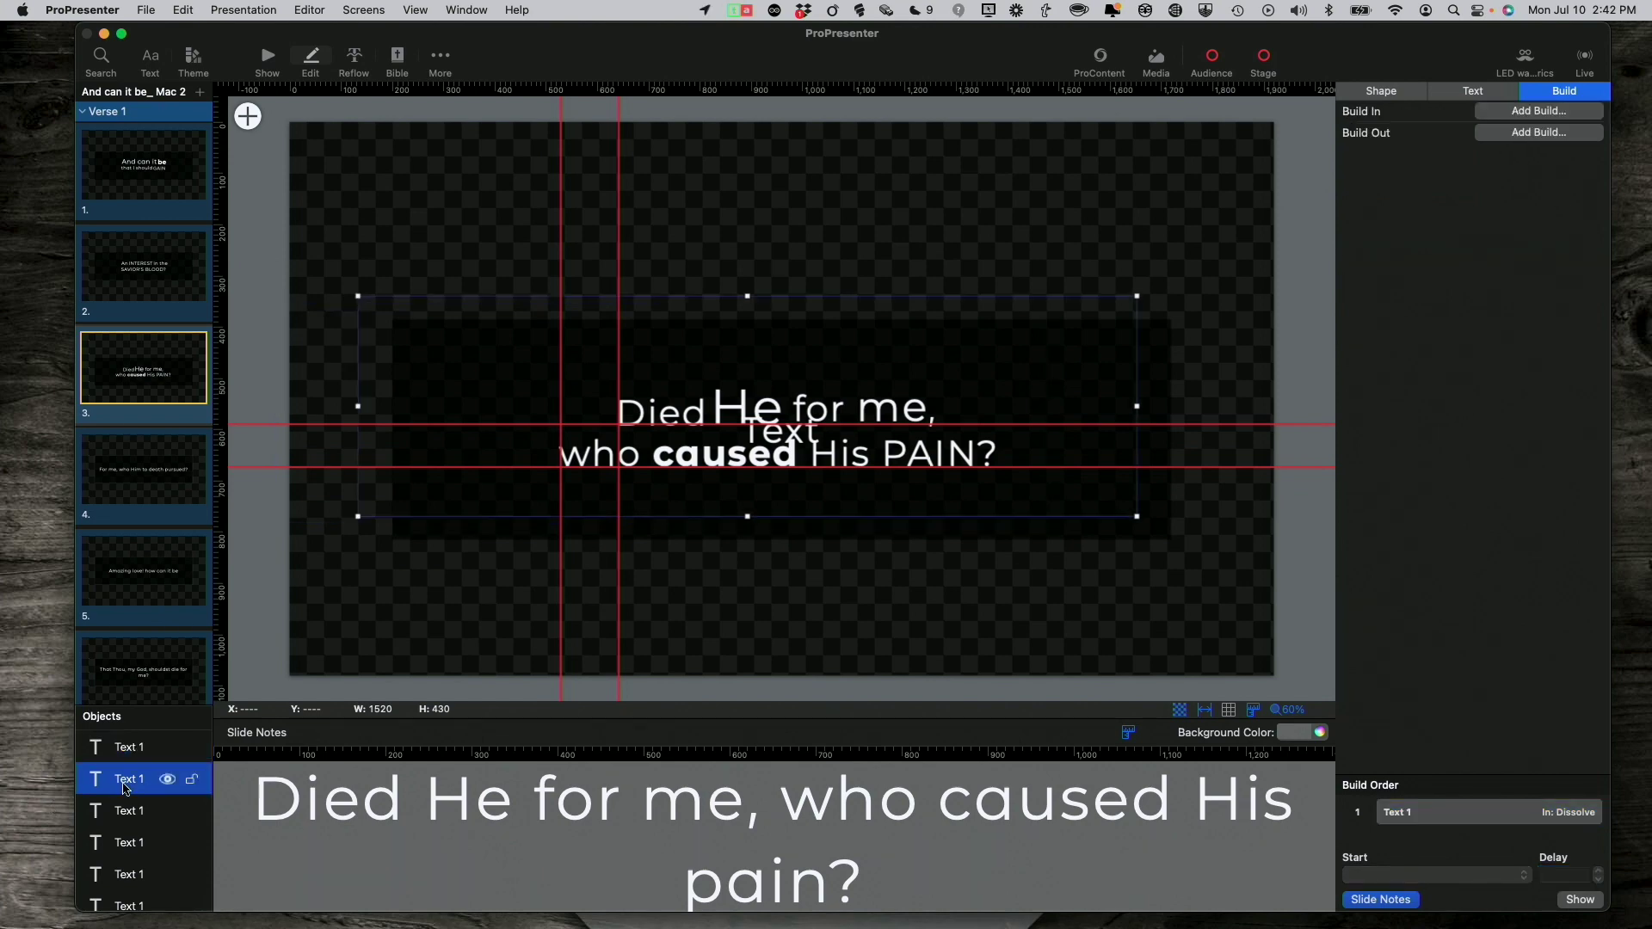
{"action": "left_click", "coordinate": [1527, 110]}
{"action": "left_click", "coordinate": [1463, 259]}
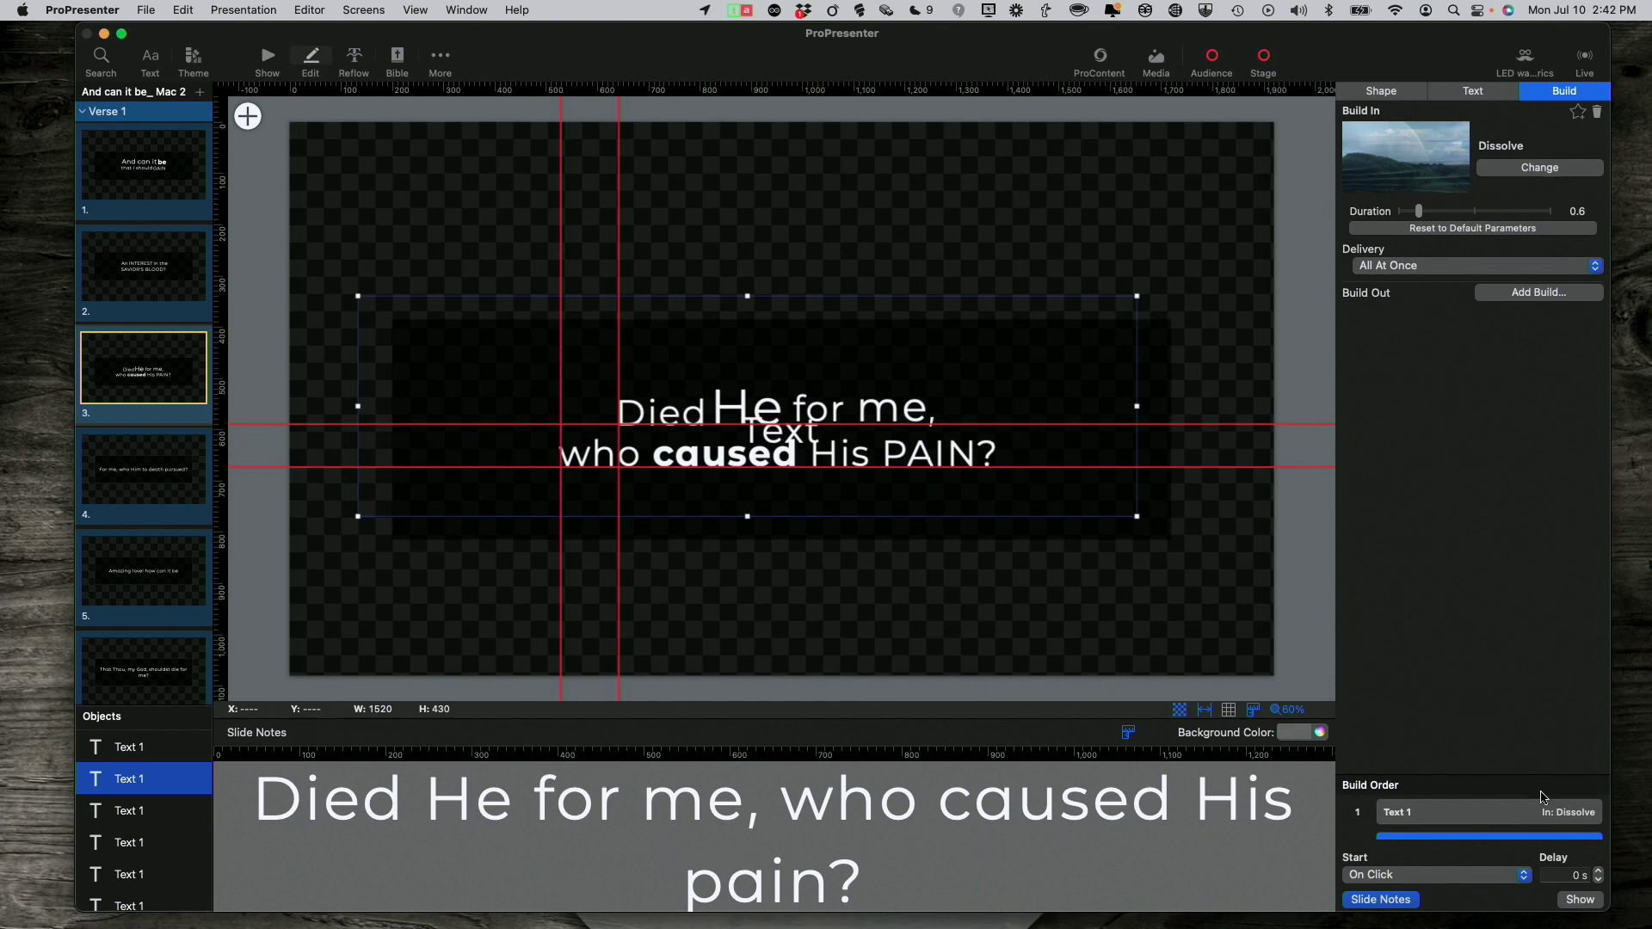
{"action": "left_click", "coordinate": [1523, 875]}
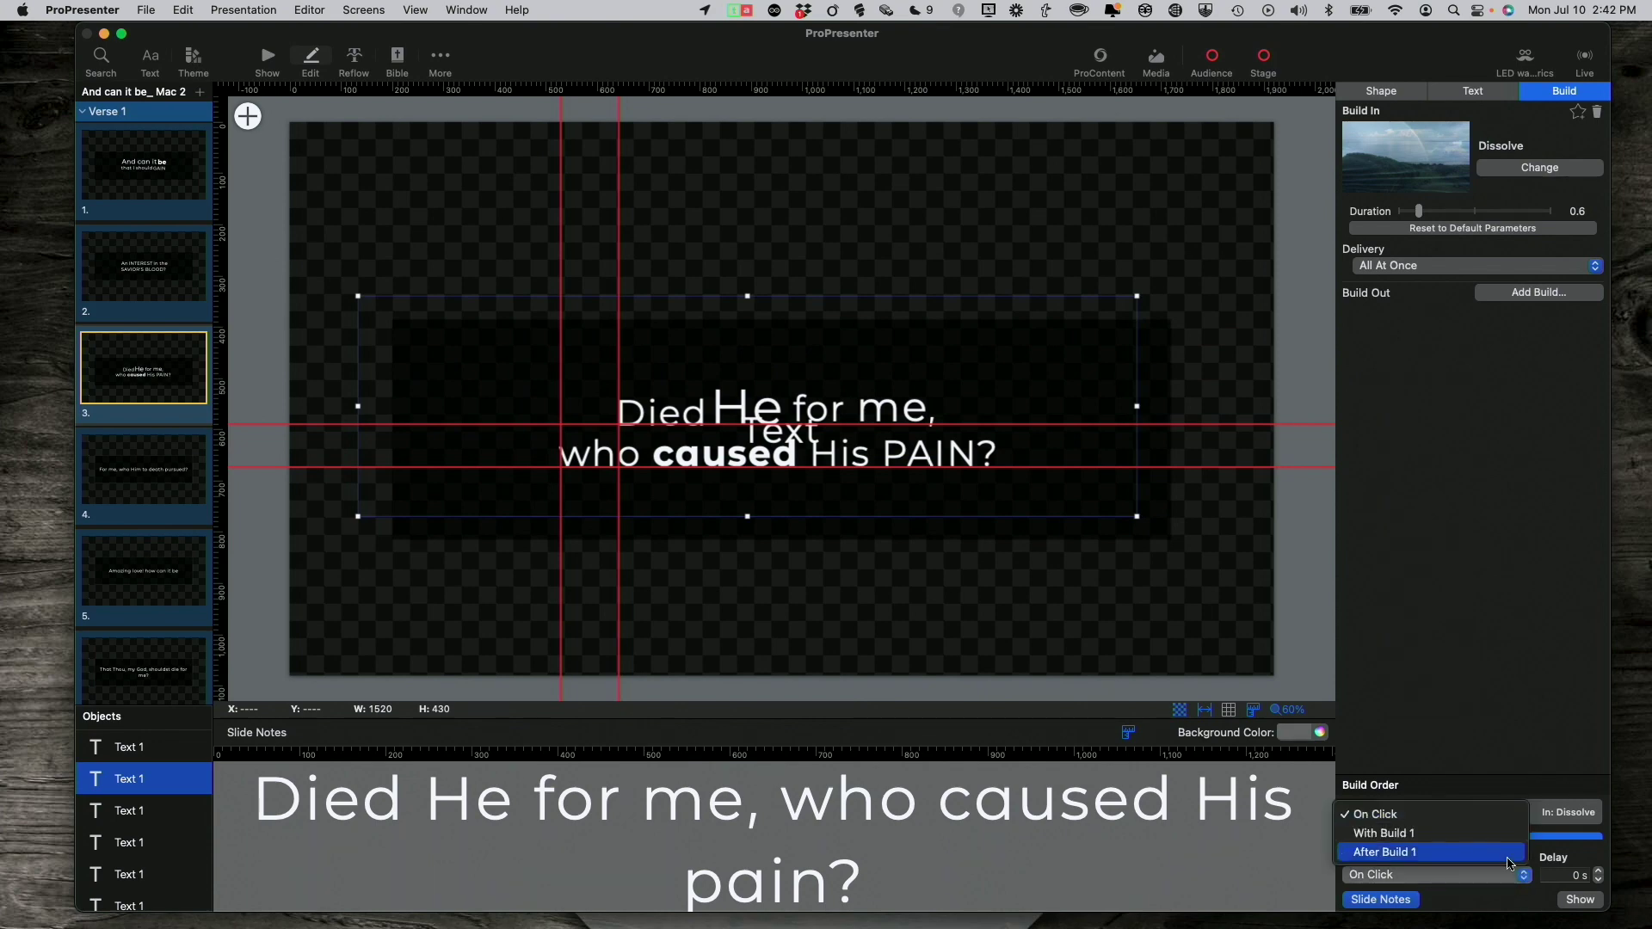
{"action": "left_click", "coordinate": [1489, 852]}
{"action": "left_click", "coordinate": [1571, 874]}
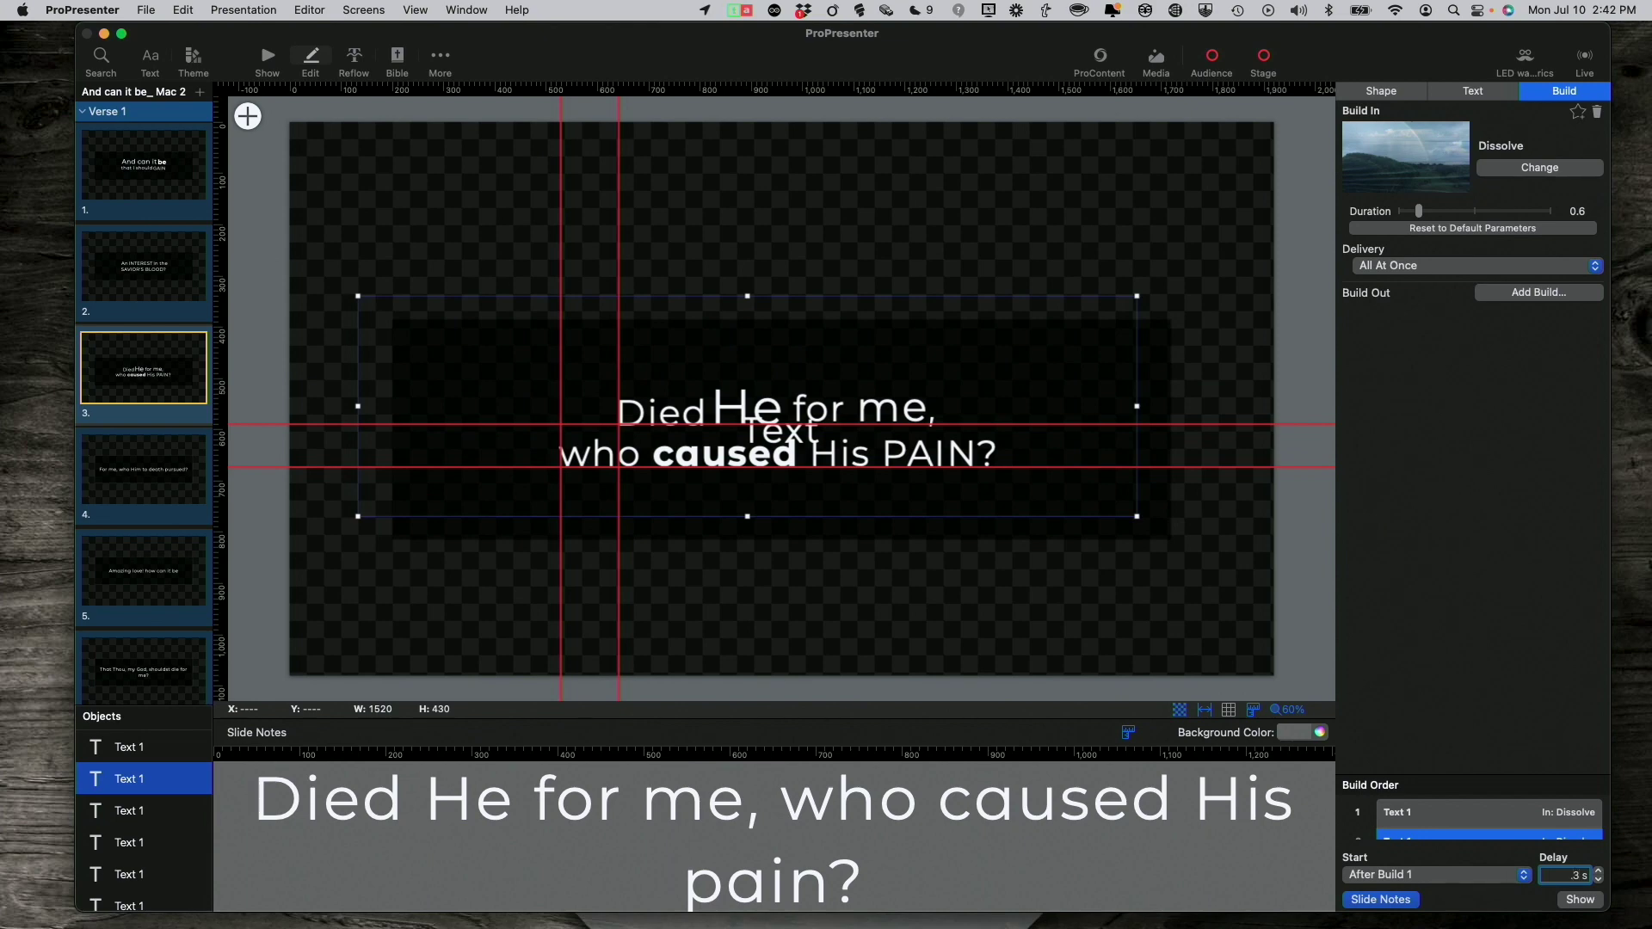
{"action": "type", "text": "0."}
Step: Give "for me," a Dissolve build-in with a 0.2 s delay
{"action": "left_click", "coordinate": [124, 816]}
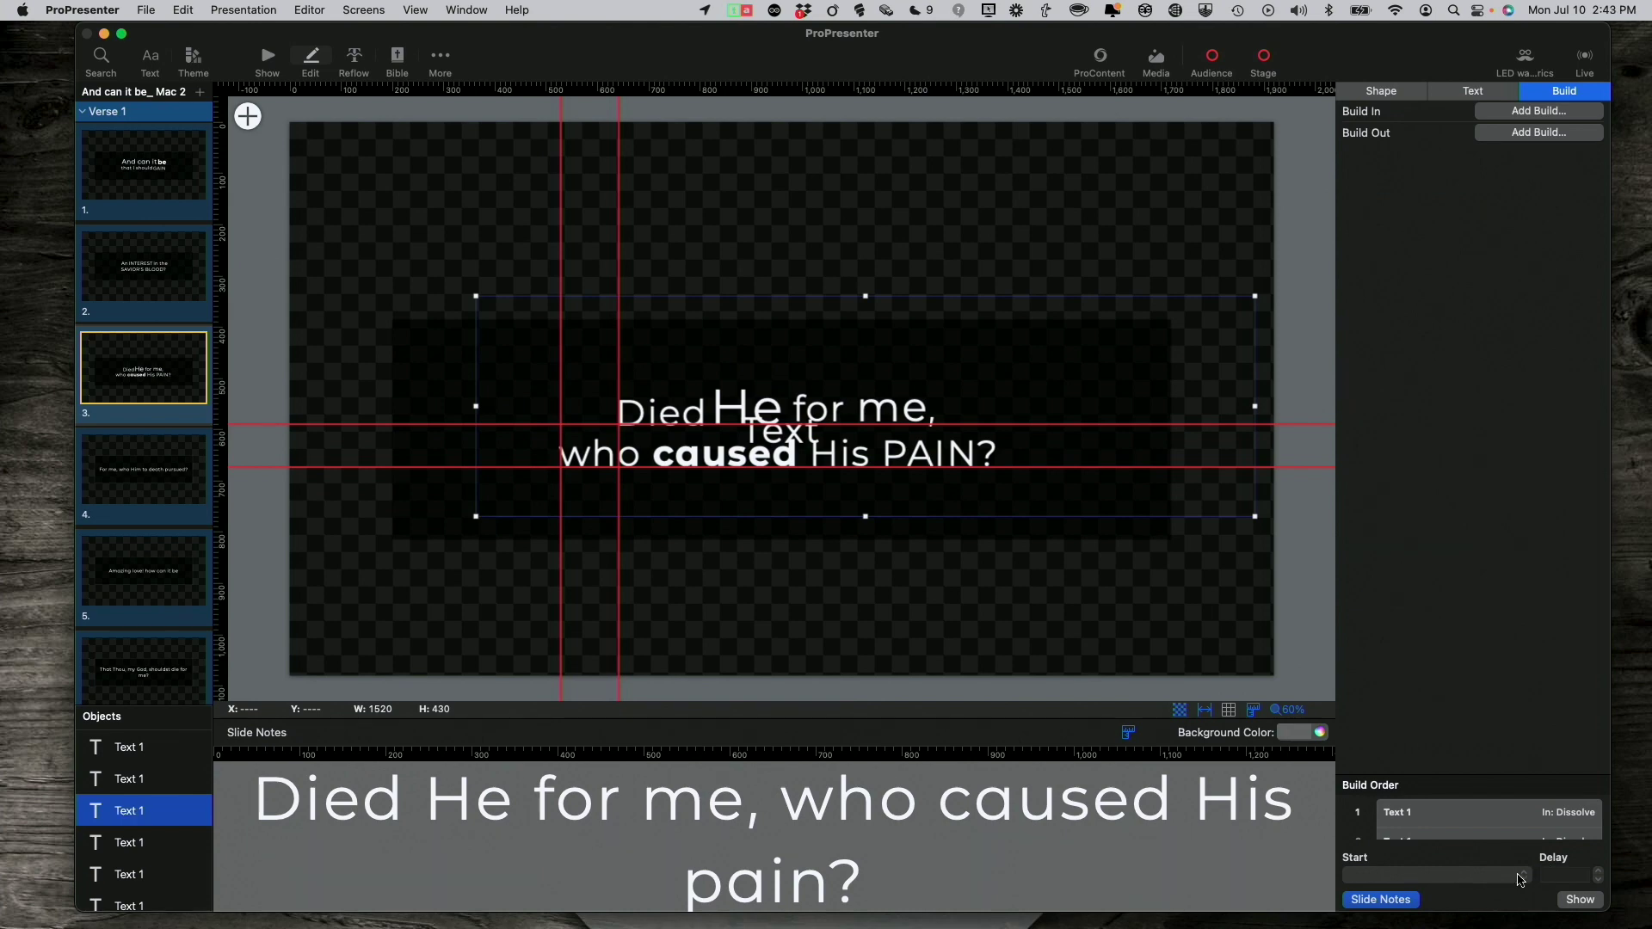
{"action": "left_click", "coordinate": [1510, 114]}
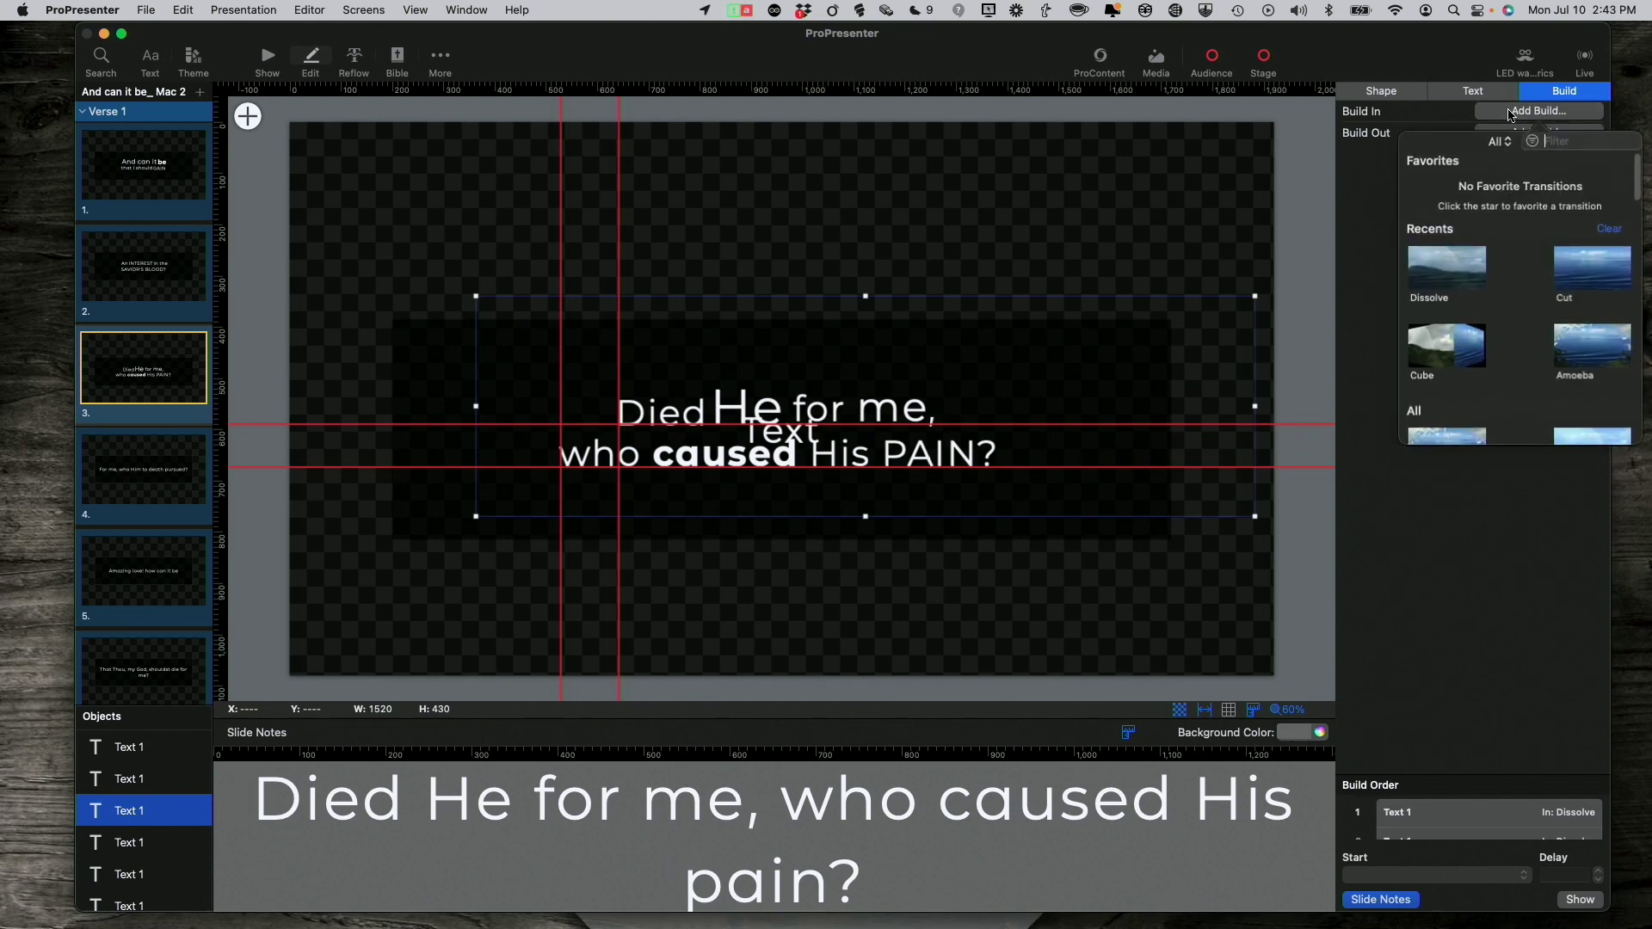
{"action": "left_click", "coordinate": [1459, 255]}
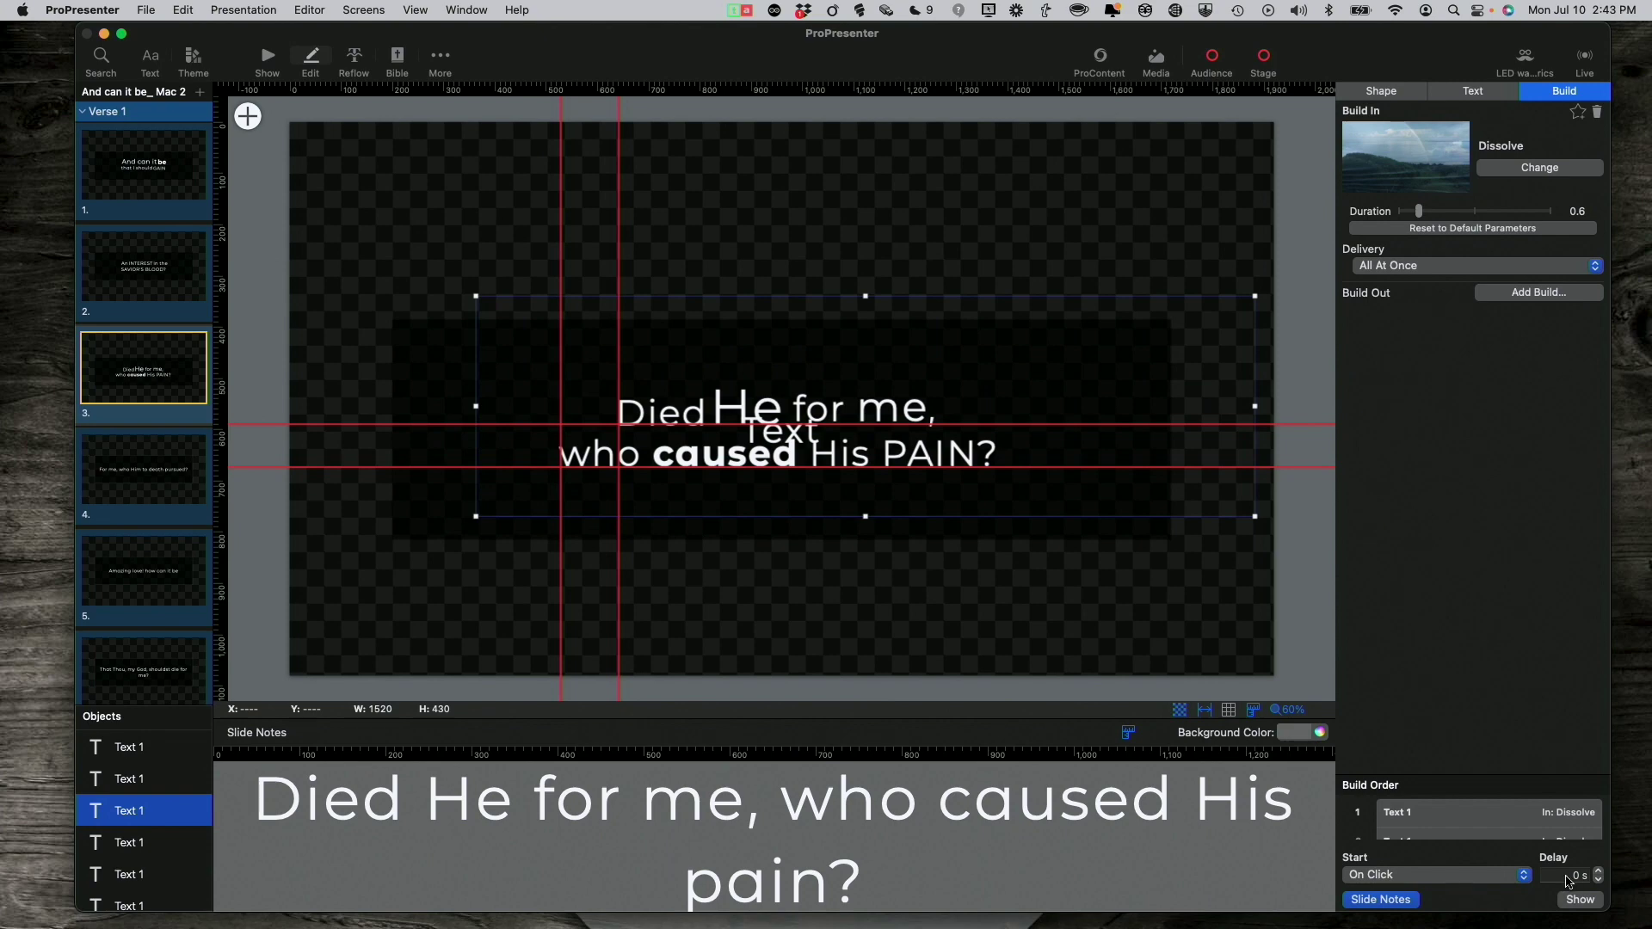
{"action": "left_click", "coordinate": [1564, 875]}
{"action": "key", "text": "BackSpace"}
{"action": "type", "text": ".2"}
{"action": "key", "text": "Return"}
Step: Give "who caused" a Dissolve build-in that starts After Build 3 with a 0.5 s delay
{"action": "left_click", "coordinate": [129, 846]}
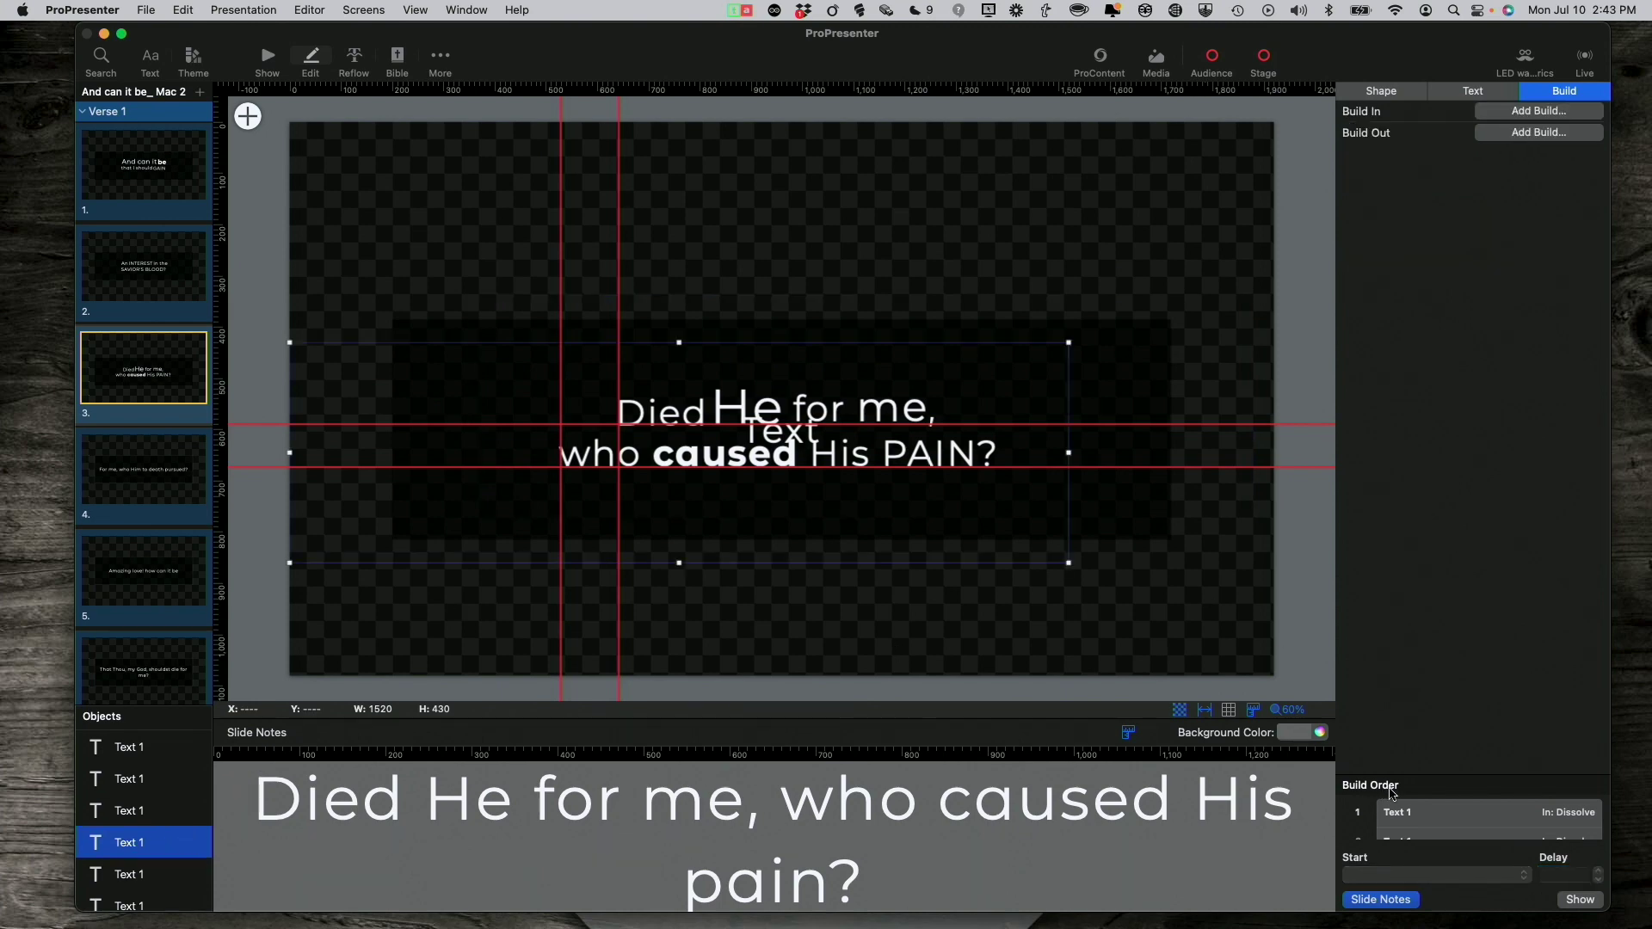
{"action": "scroll", "coordinate": [1413, 823], "scroll_direction": "down", "scroll_amount": 2}
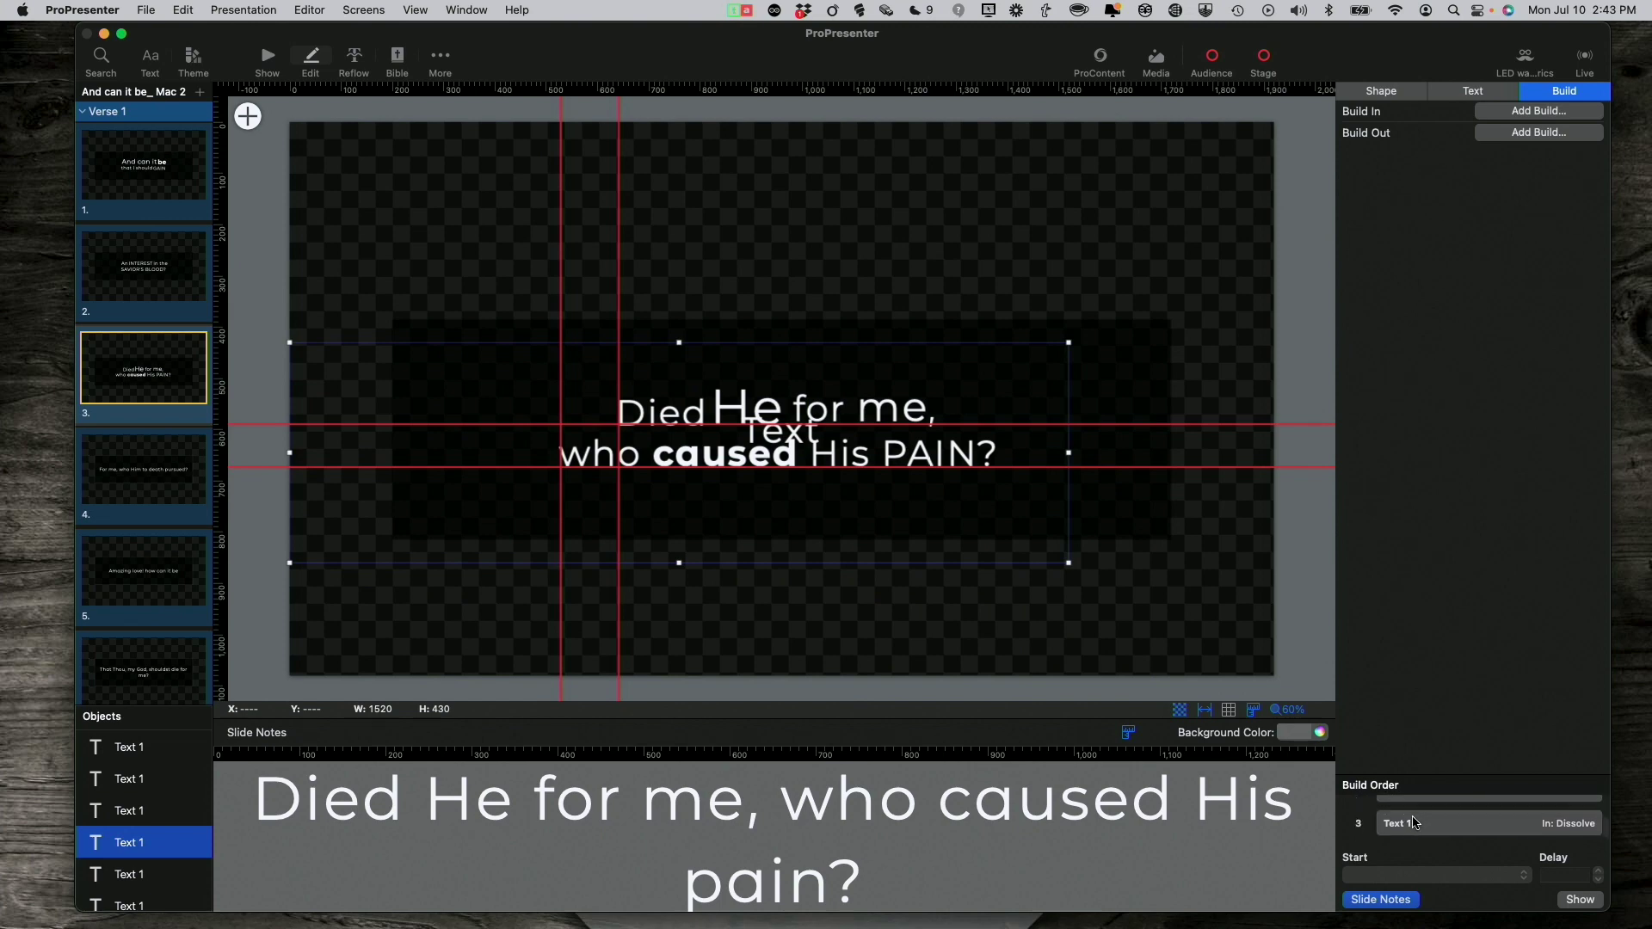
{"action": "left_click", "coordinate": [1507, 111]}
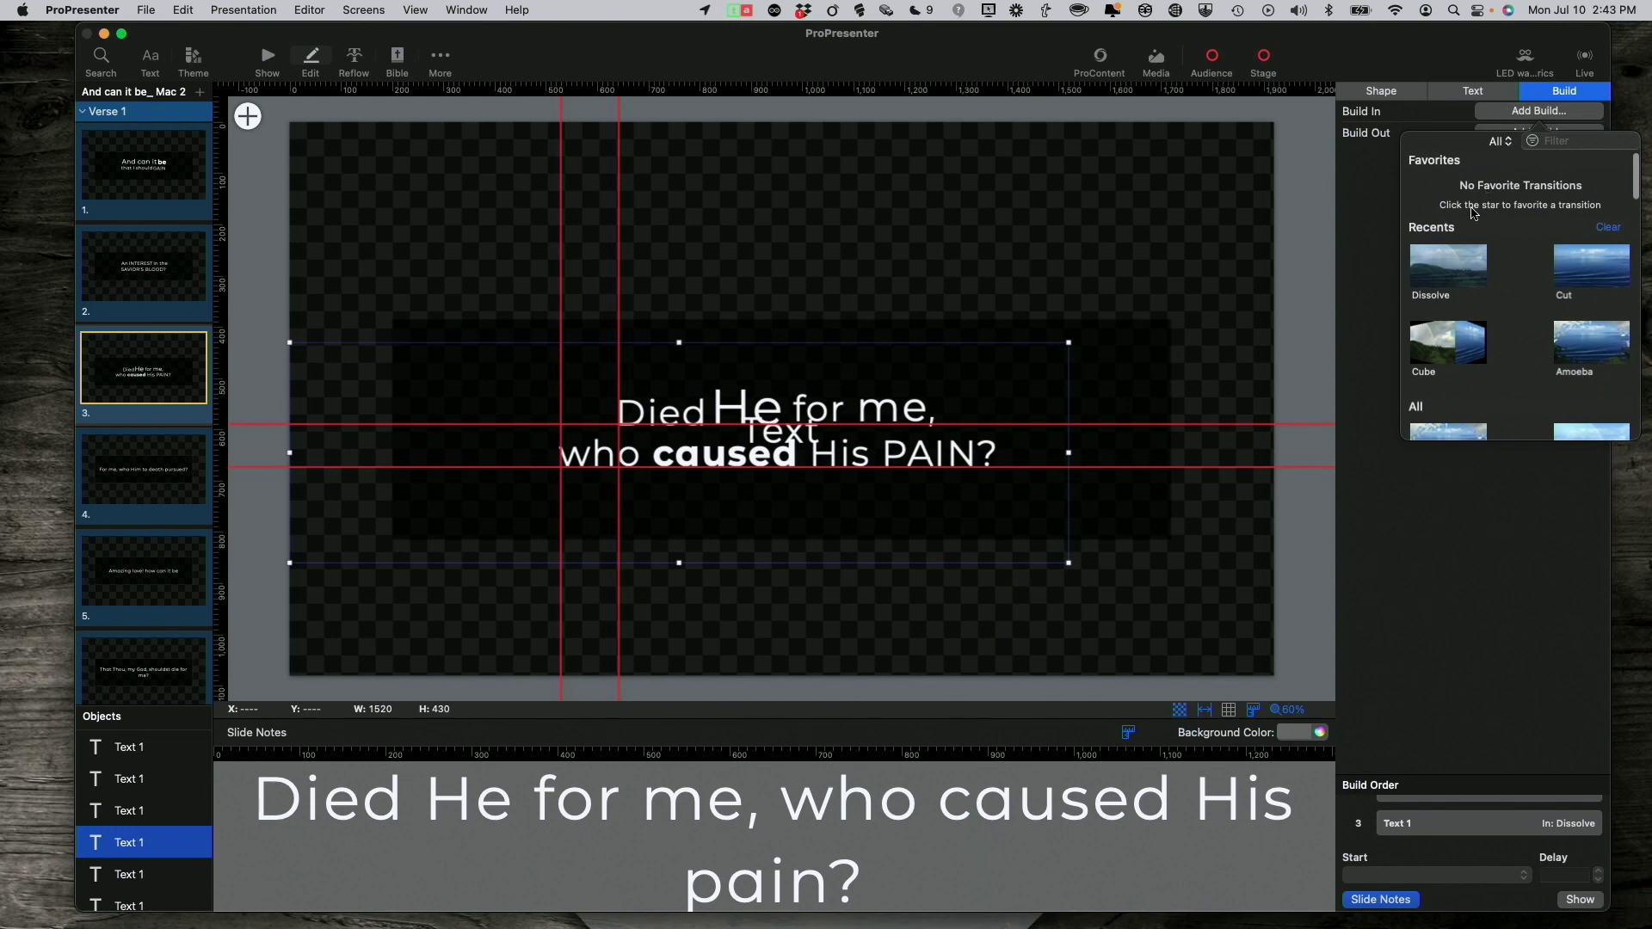
{"action": "left_click", "coordinate": [1453, 264]}
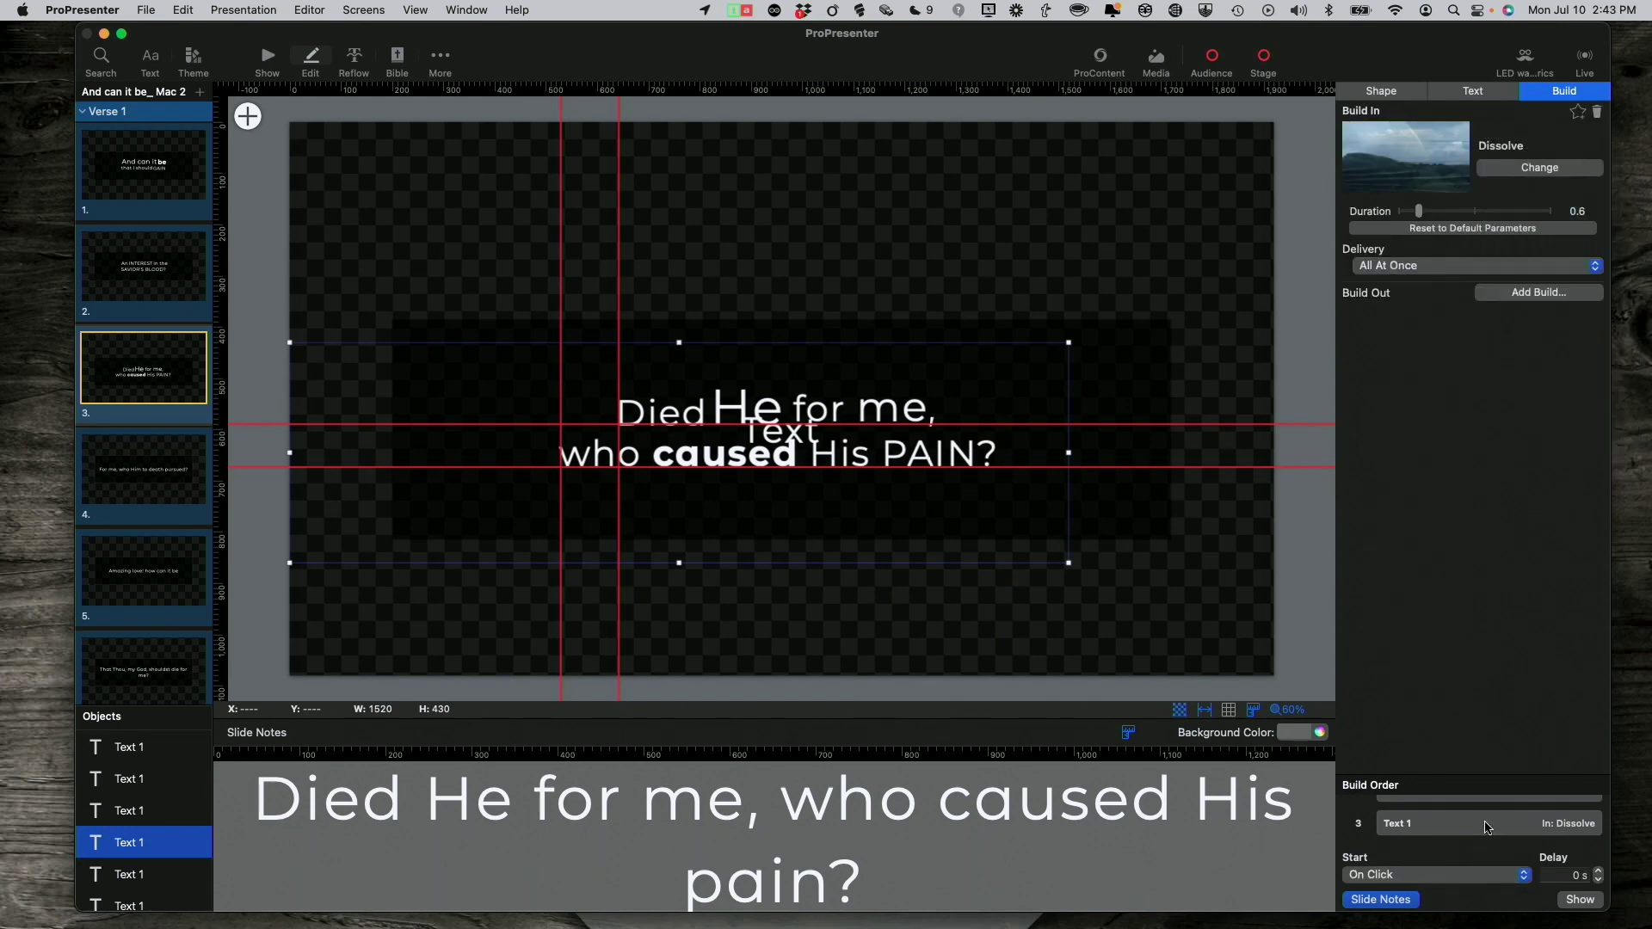
{"action": "left_click", "coordinate": [1518, 878]}
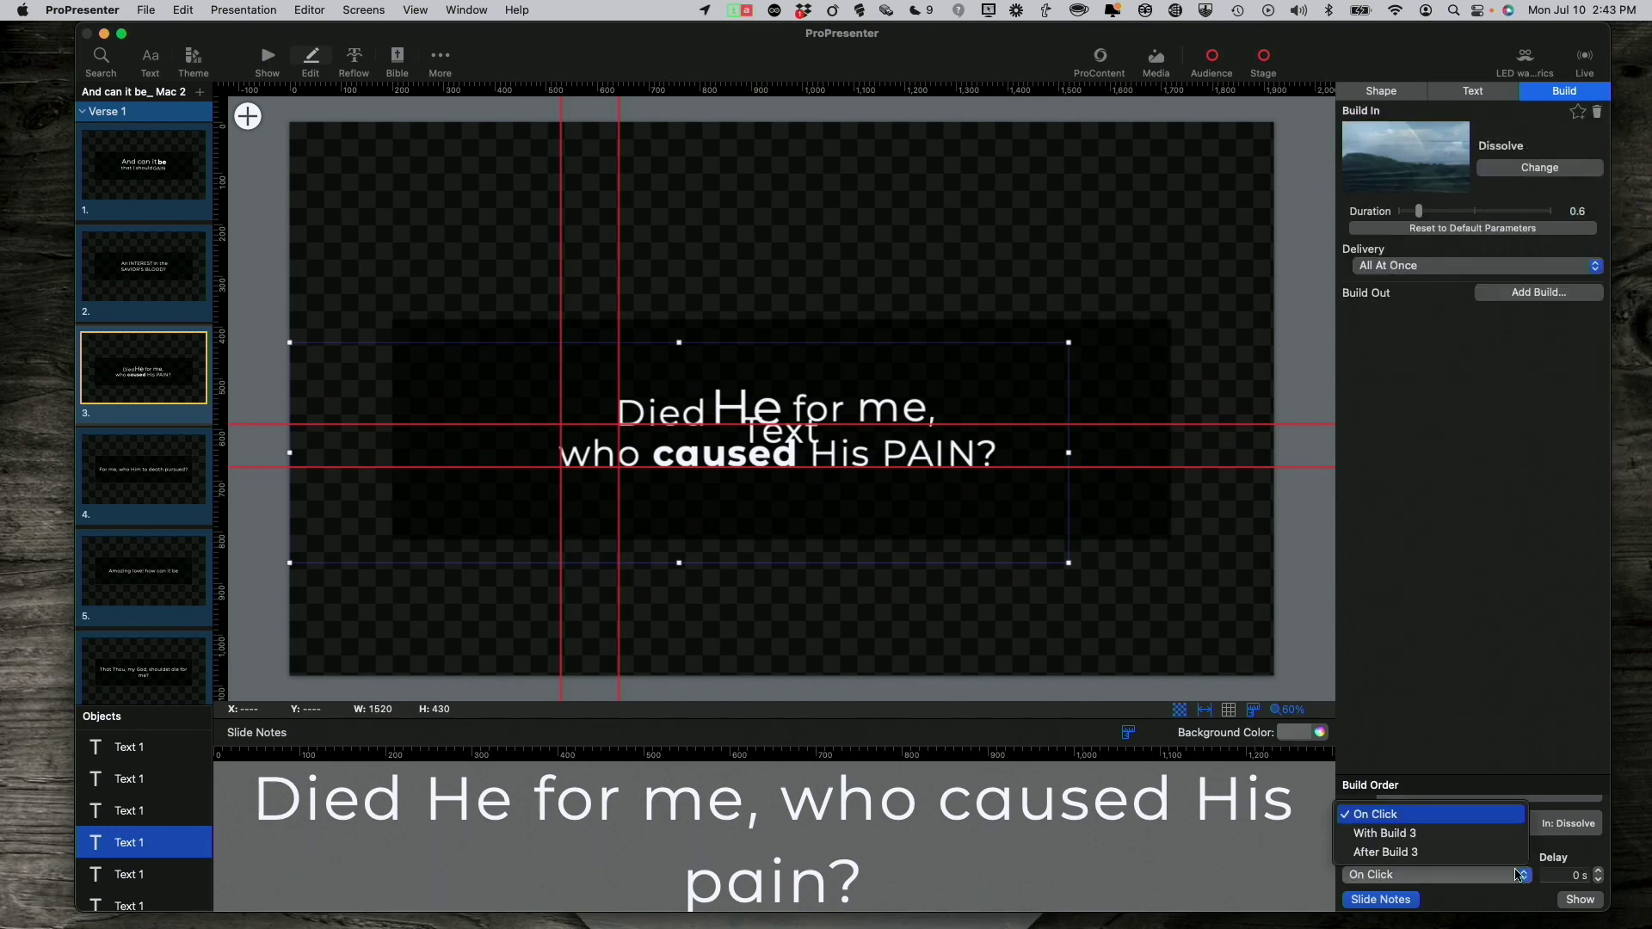
{"action": "left_click", "coordinate": [1504, 852]}
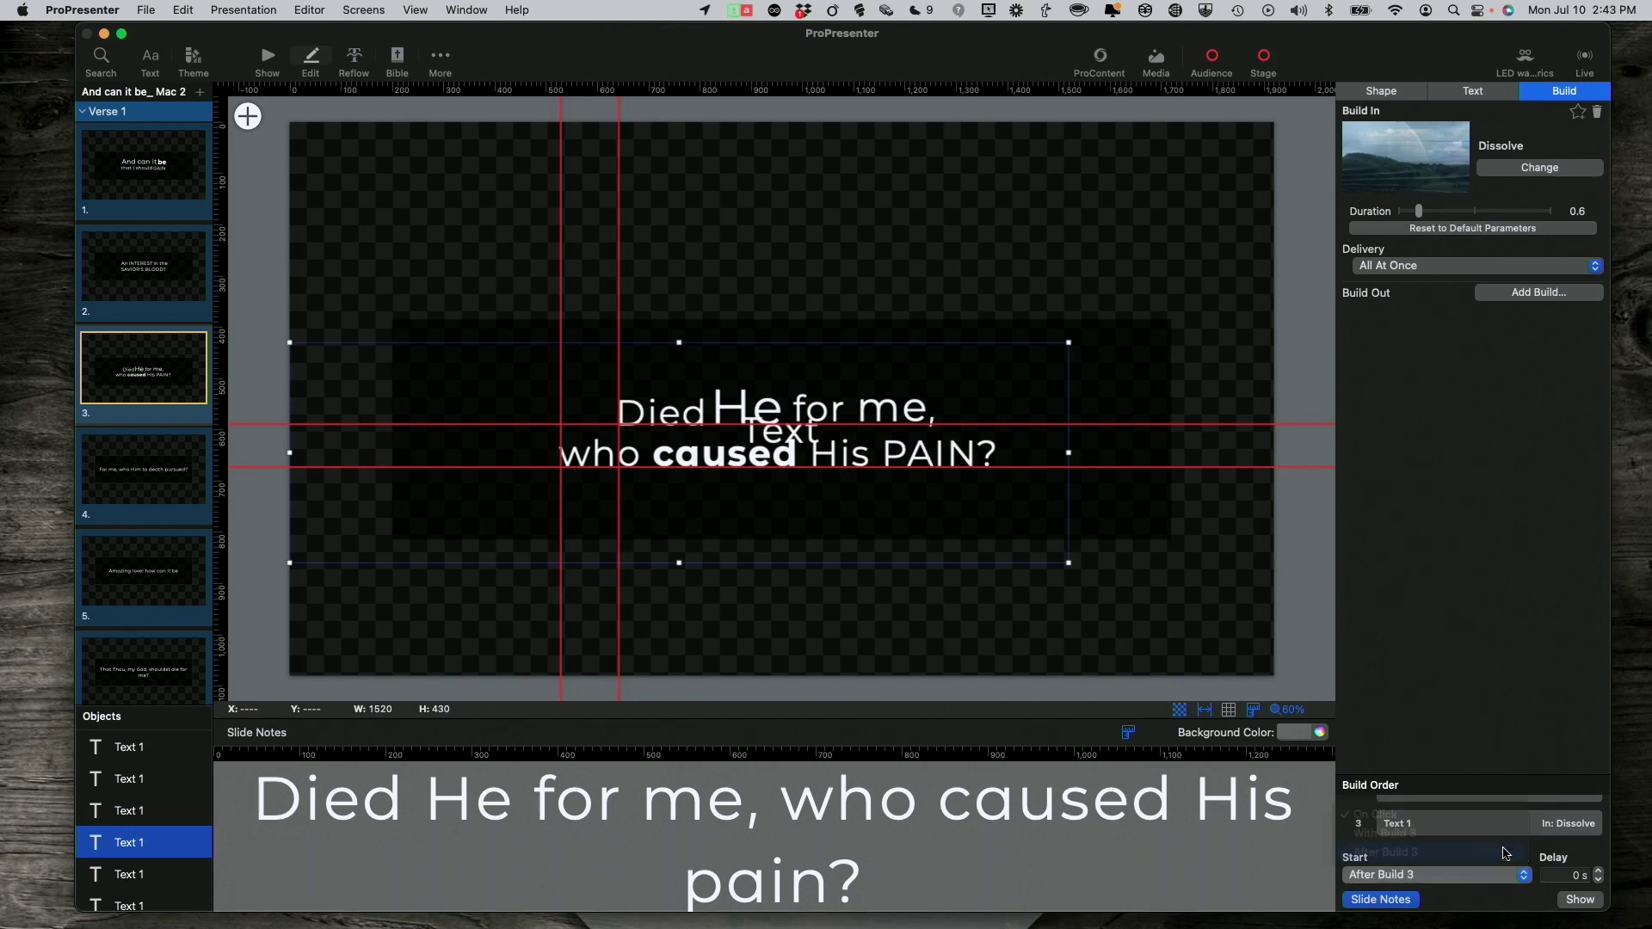
{"action": "left_click", "coordinate": [1575, 876]}
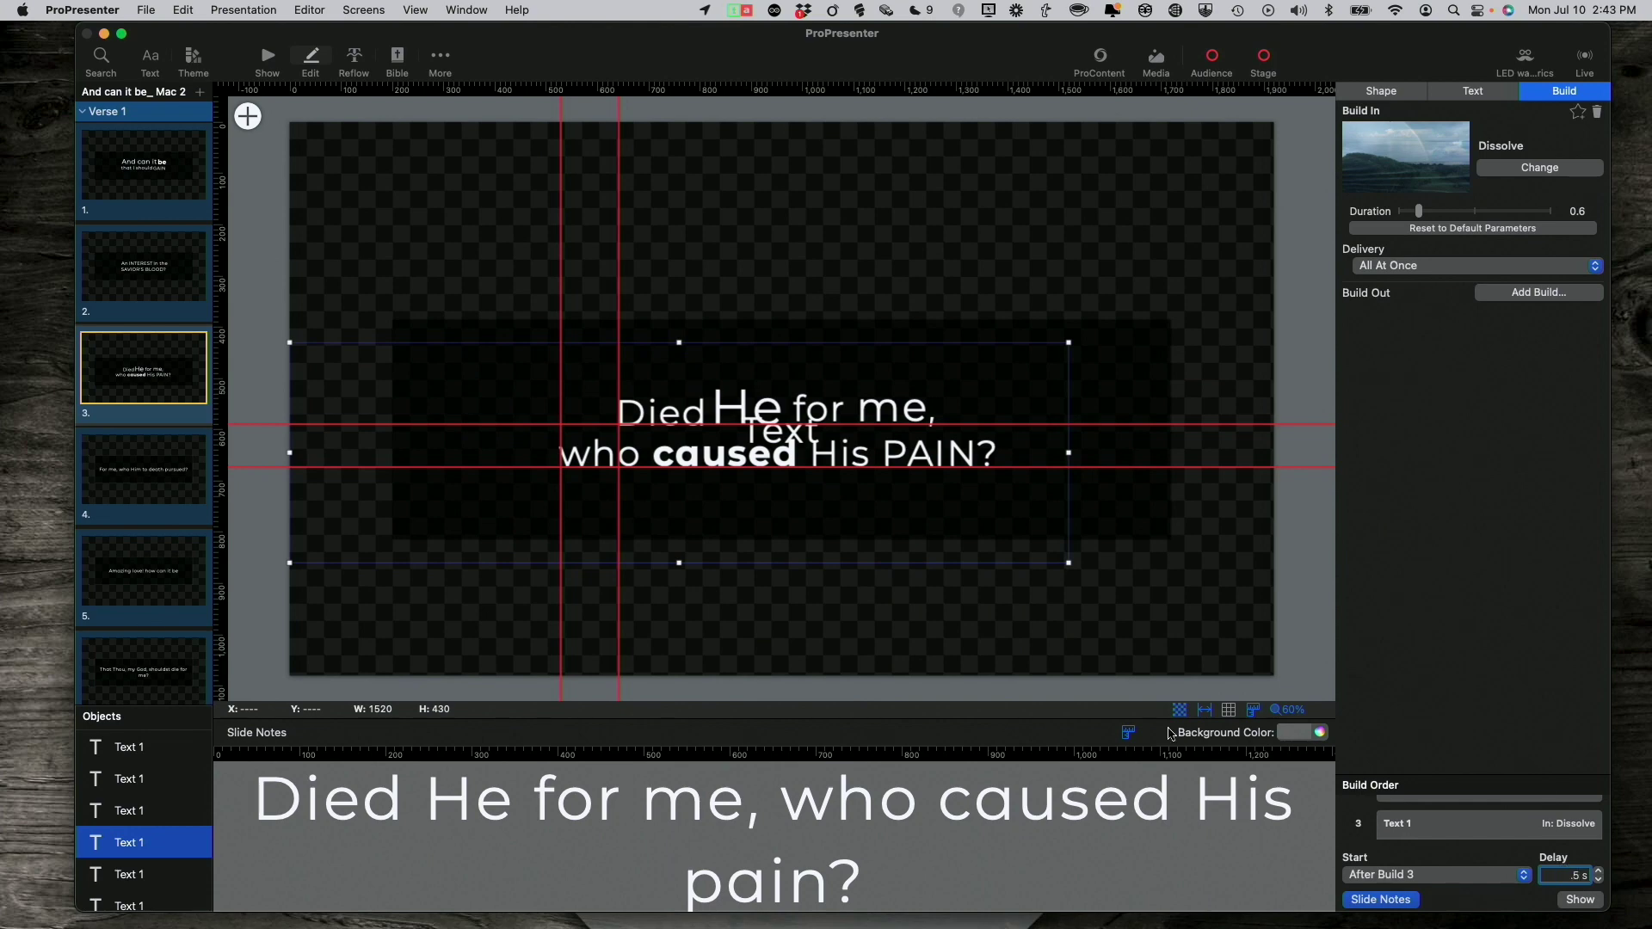
Step: Add a Dissolve build-in to "His PAIN?", open its delay for editing, and select the bottom text object in the object list
{"action": "left_click", "coordinate": [134, 875]}
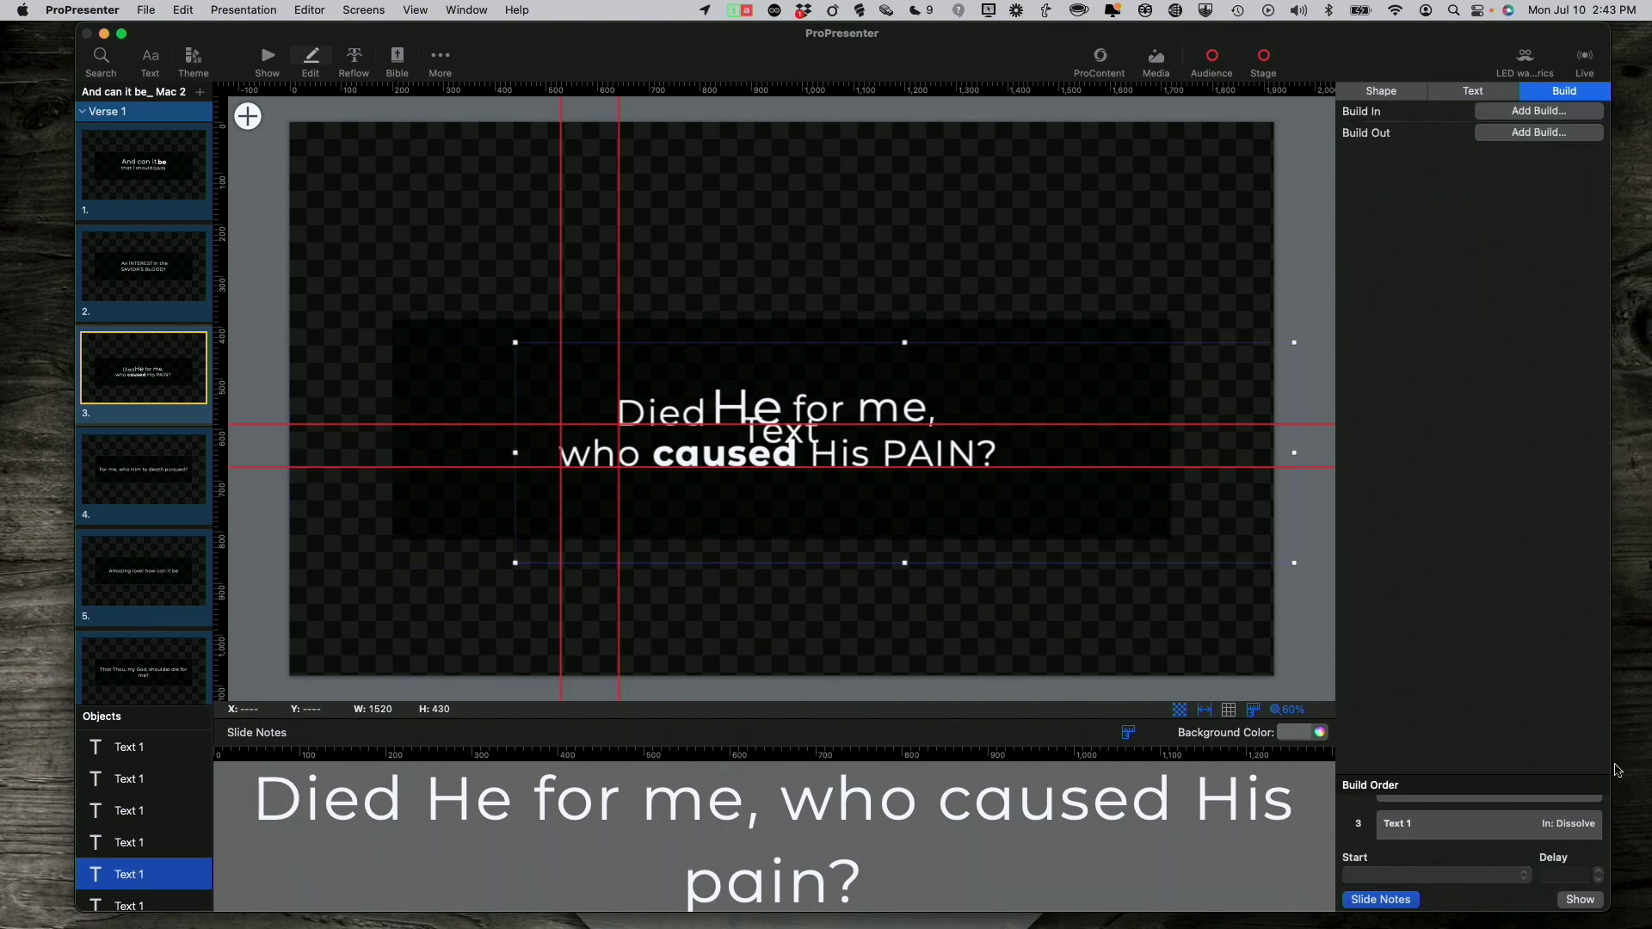
{"action": "left_click", "coordinate": [1506, 116]}
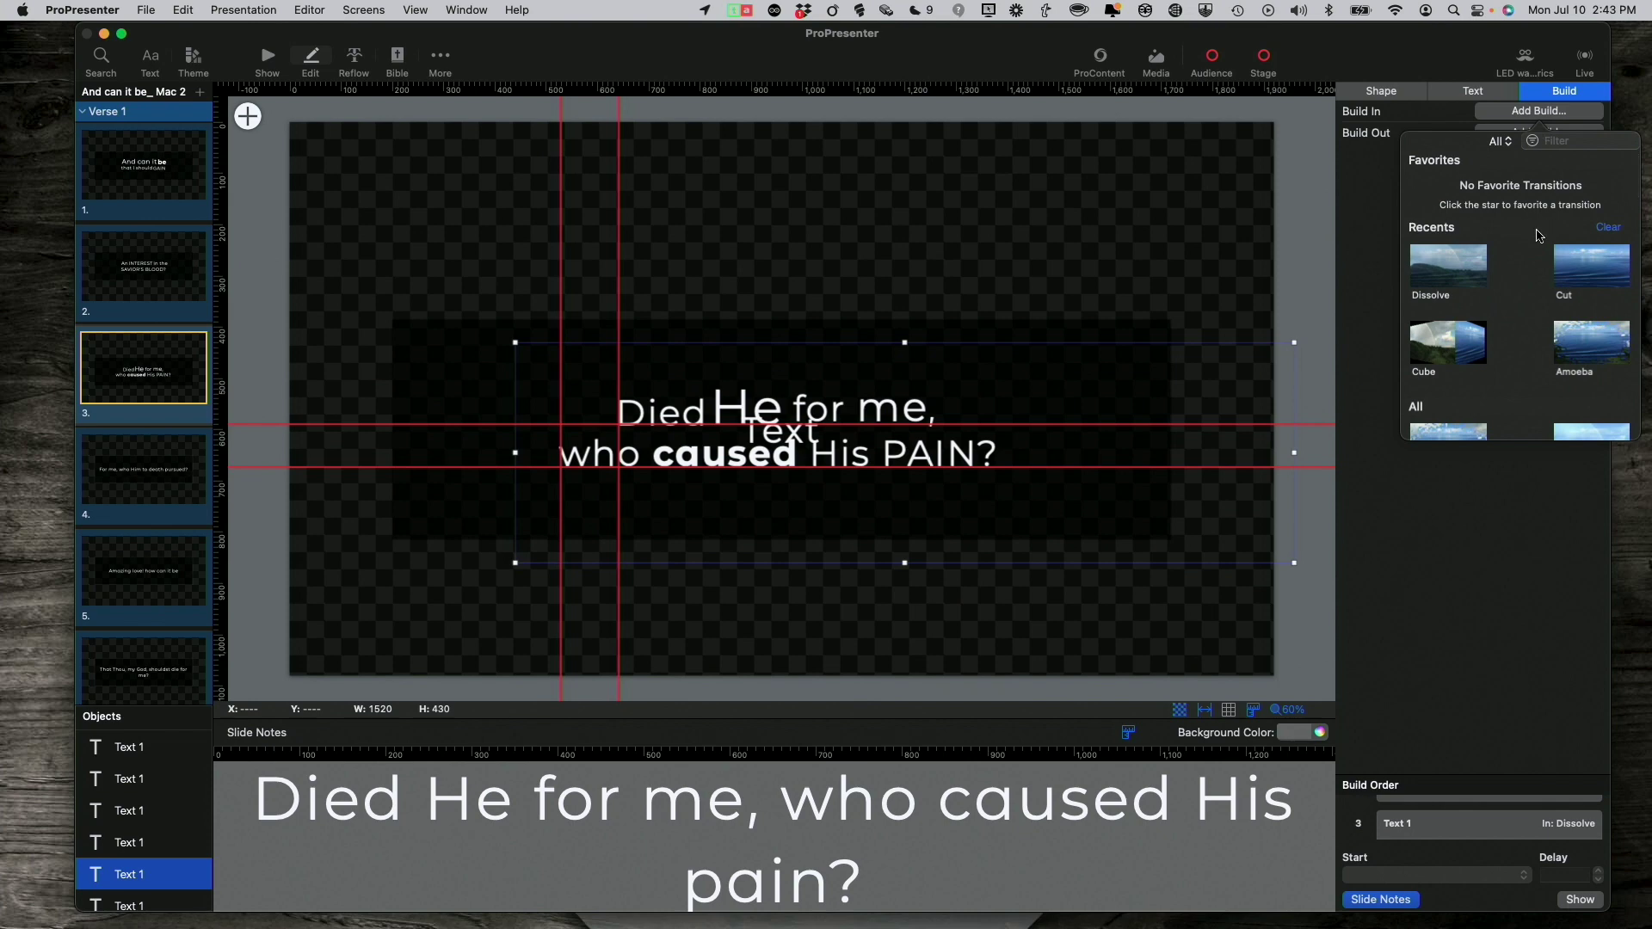
{"action": "left_click", "coordinate": [1449, 269]}
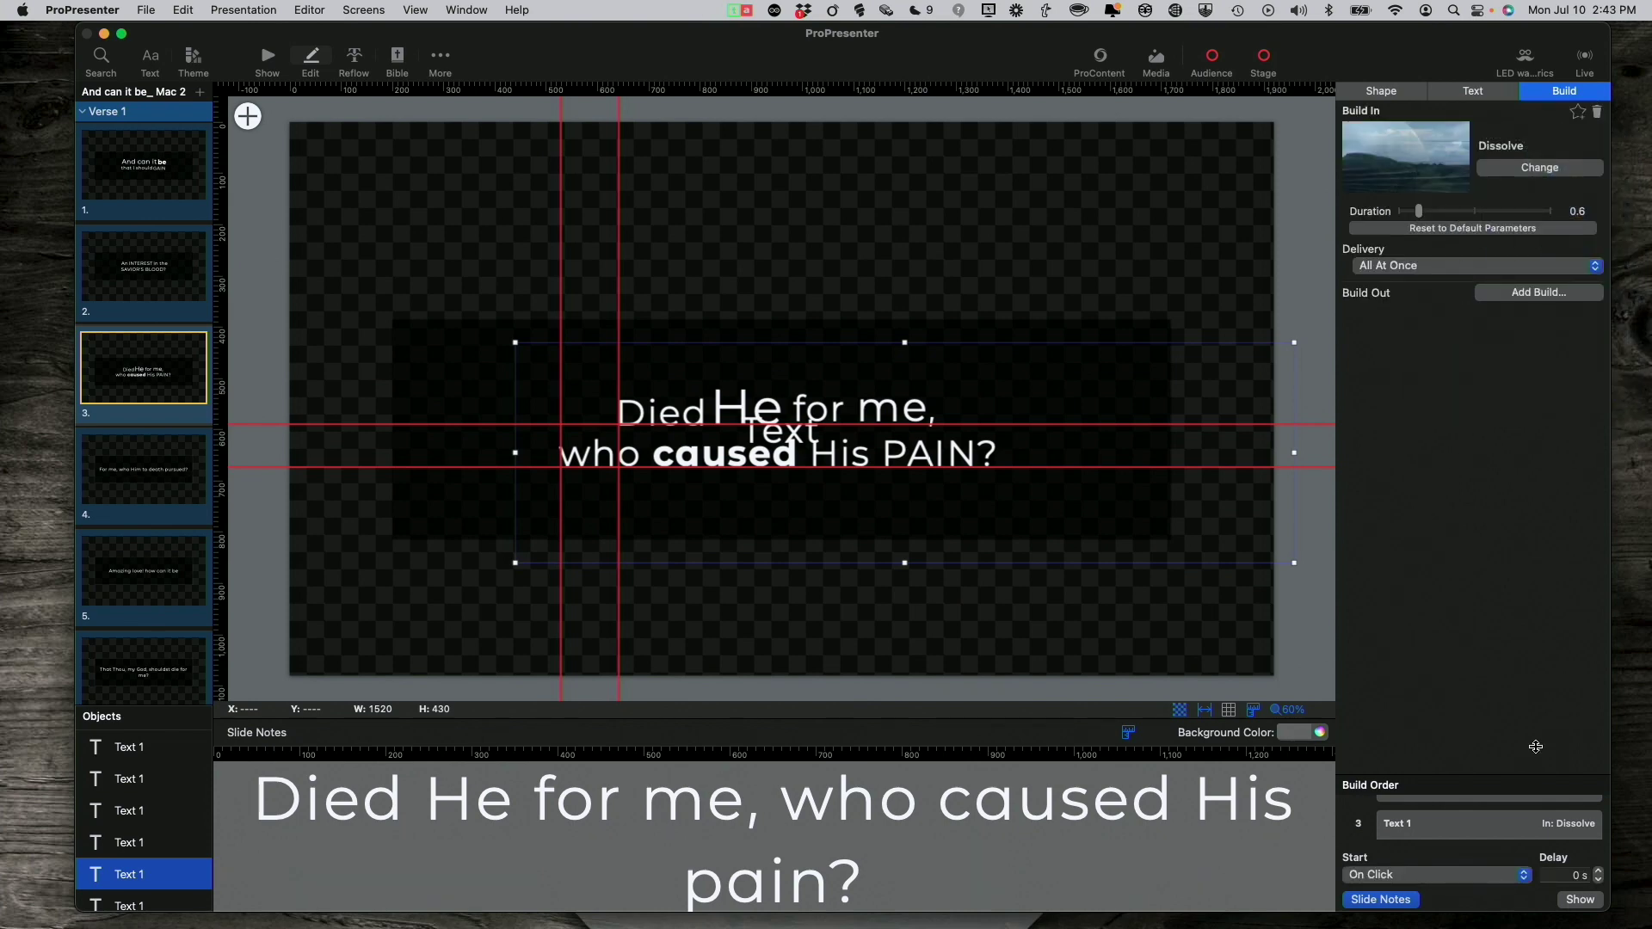
{"action": "left_click", "coordinate": [1570, 876]}
{"action": "left_click", "coordinate": [118, 908]}
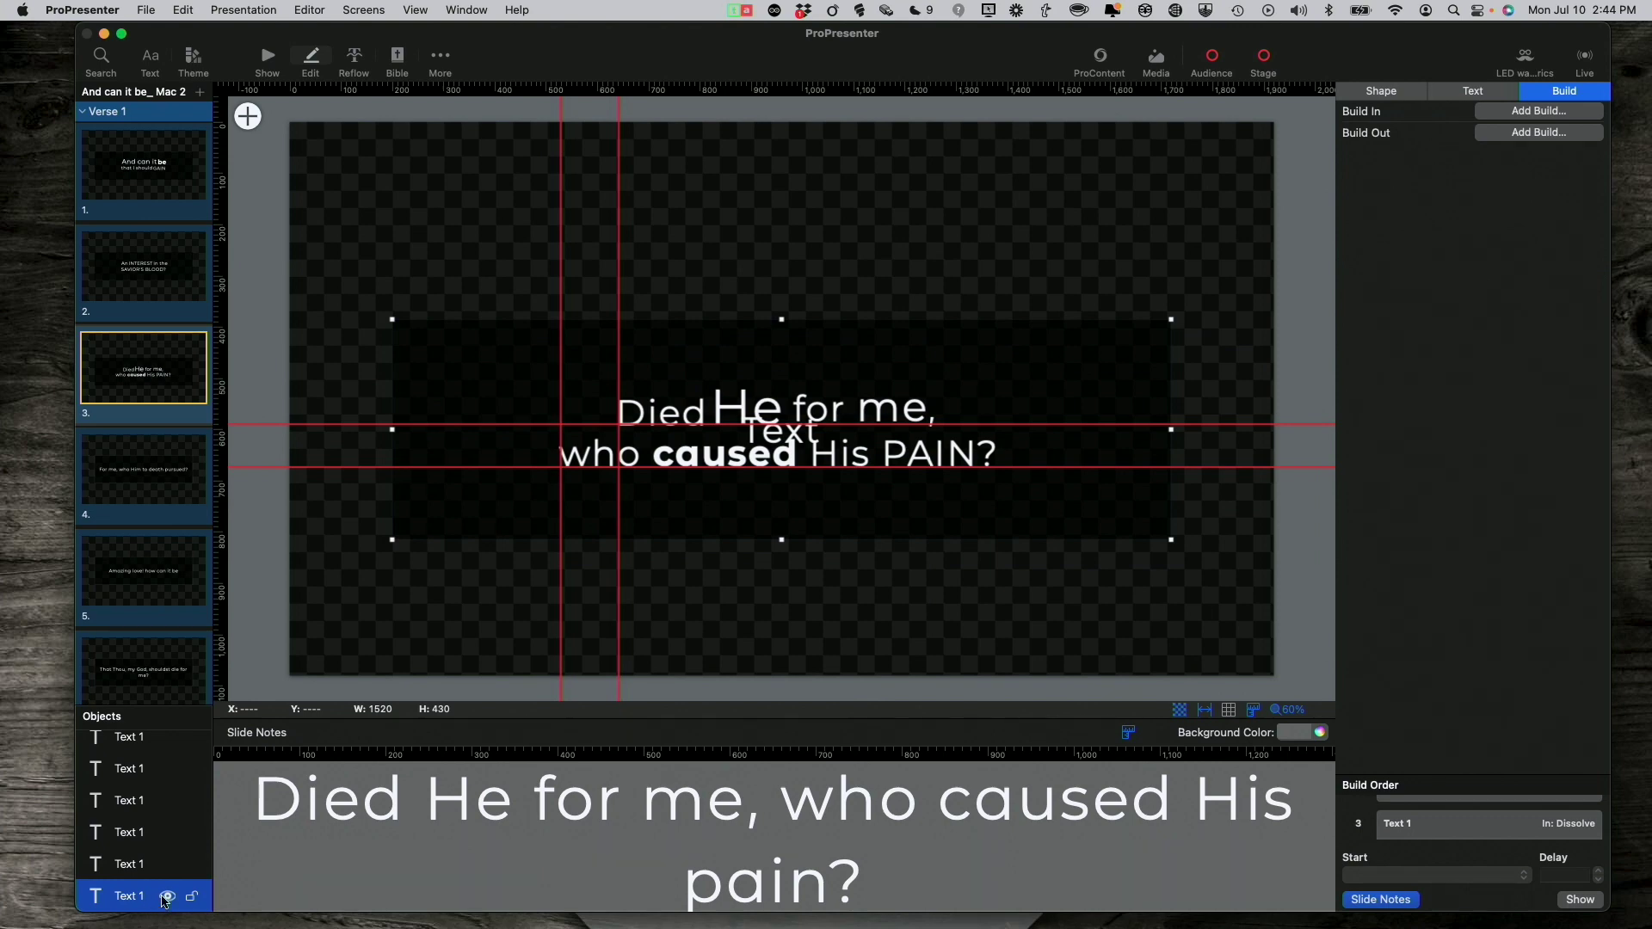
Step: Return to the presentation's slide overview and trigger slide 3 to play its build animation live
{"action": "left_click", "coordinate": [267, 60]}
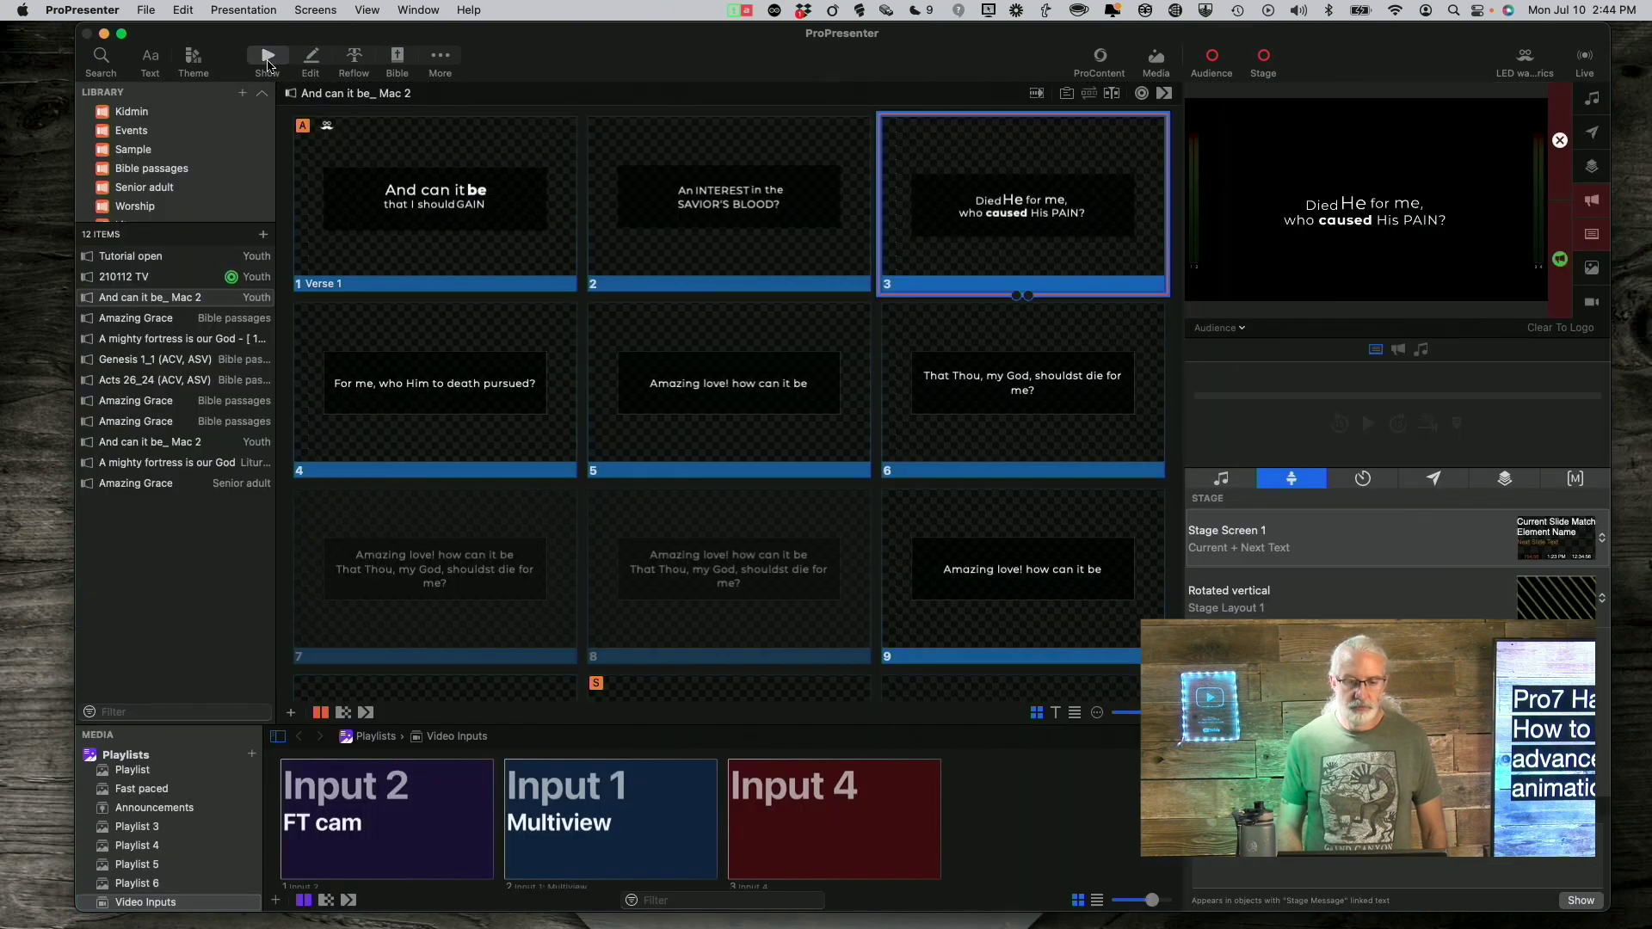
{"action": "left_click", "coordinate": [932, 229]}
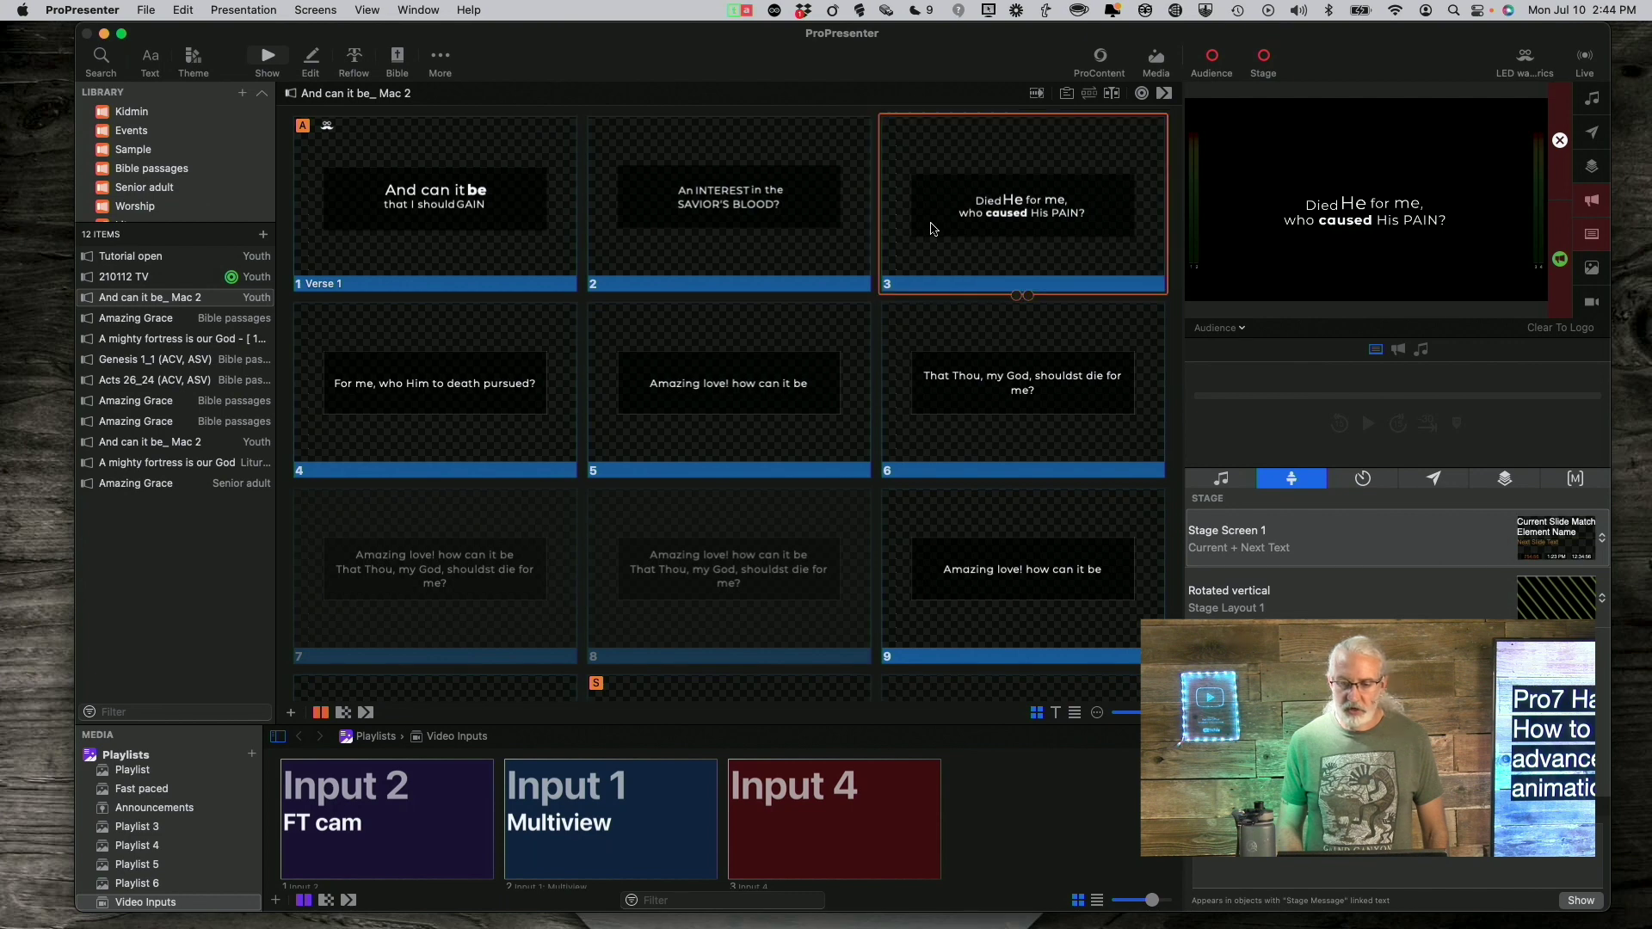